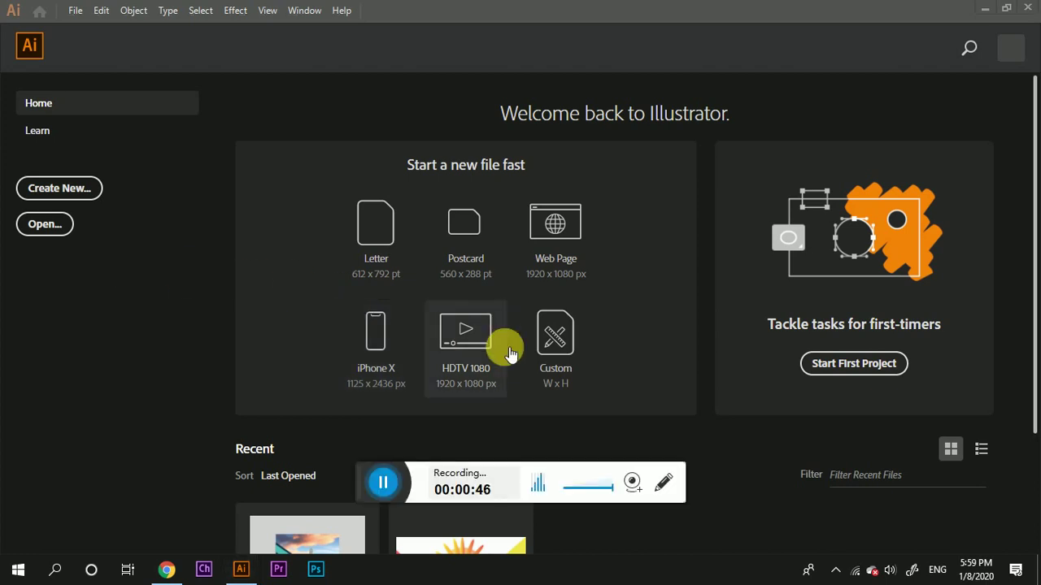
Step: Open the New Document dialog from Illustrator's Home screen using Create New
click(638, 491)
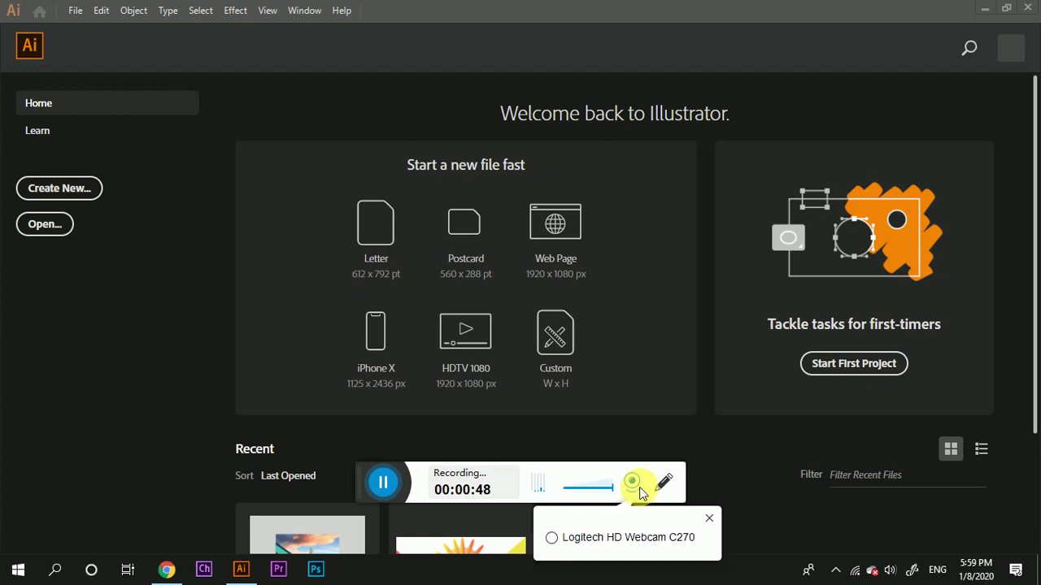
click(552, 540)
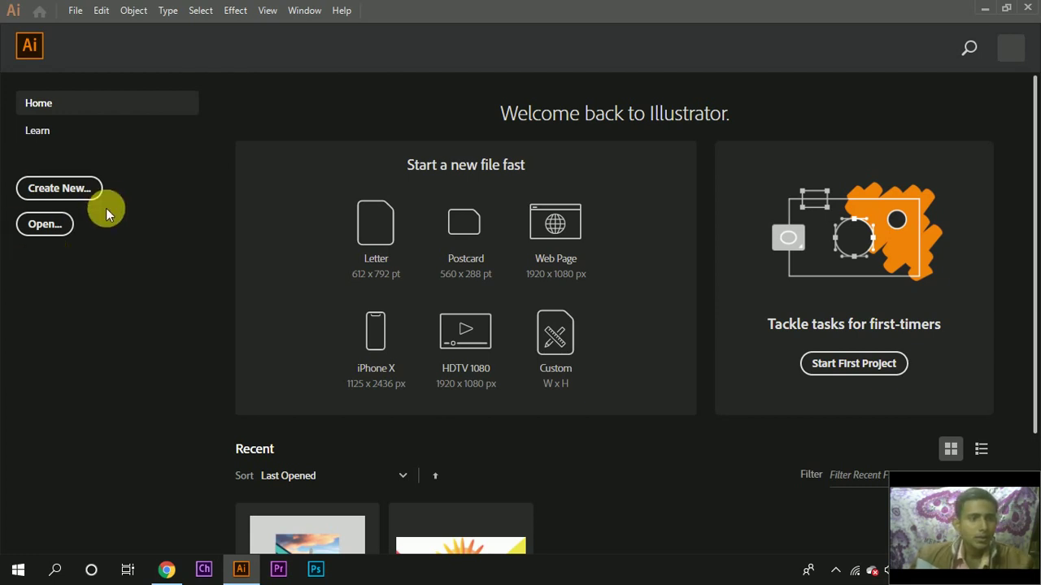
click(82, 196)
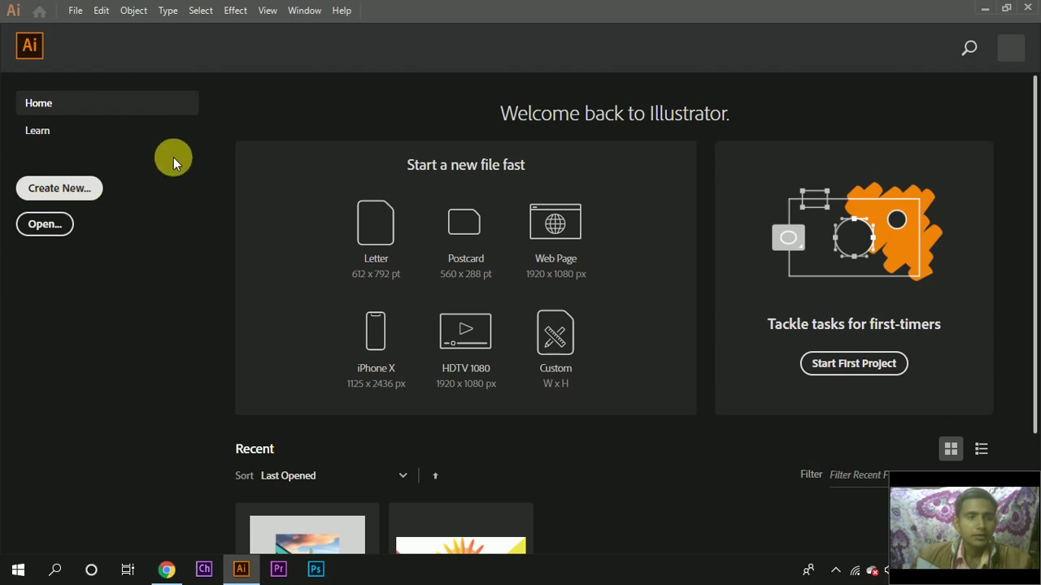
click(72, 190)
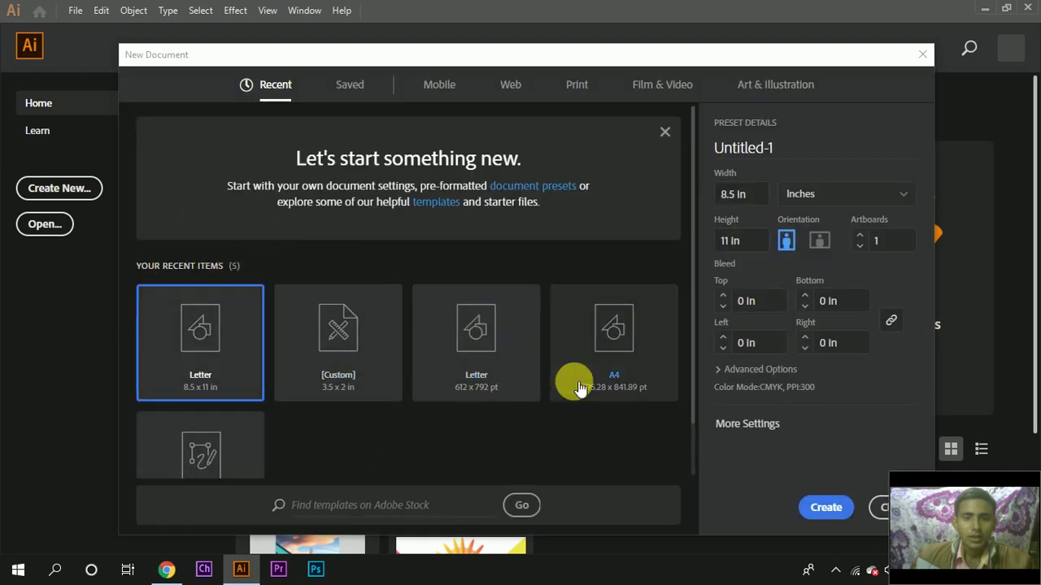
Step: Create a landscape Letter document, 792 × 612 pt, with a single artboard
click(492, 358)
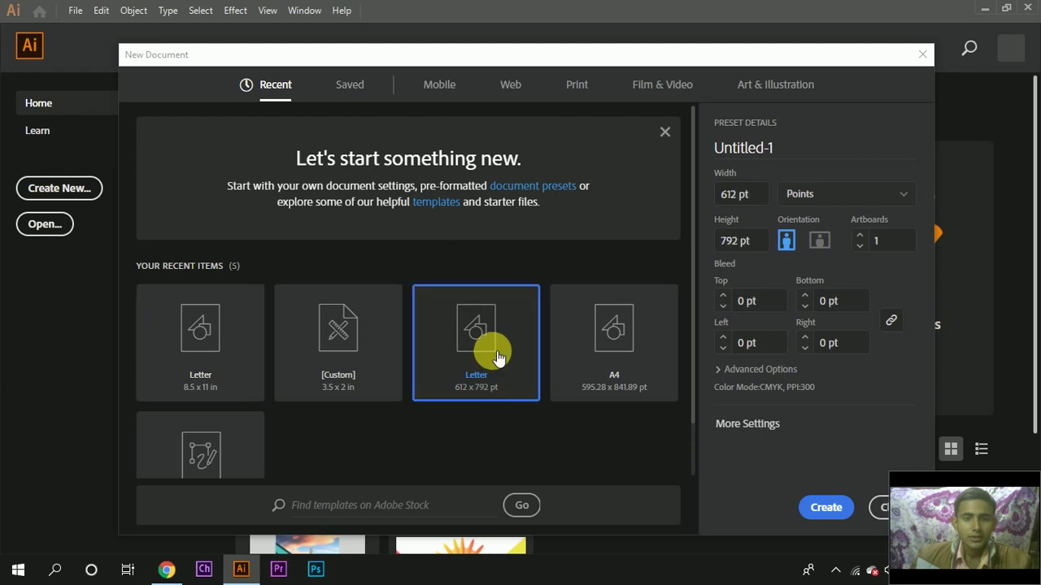
click(821, 241)
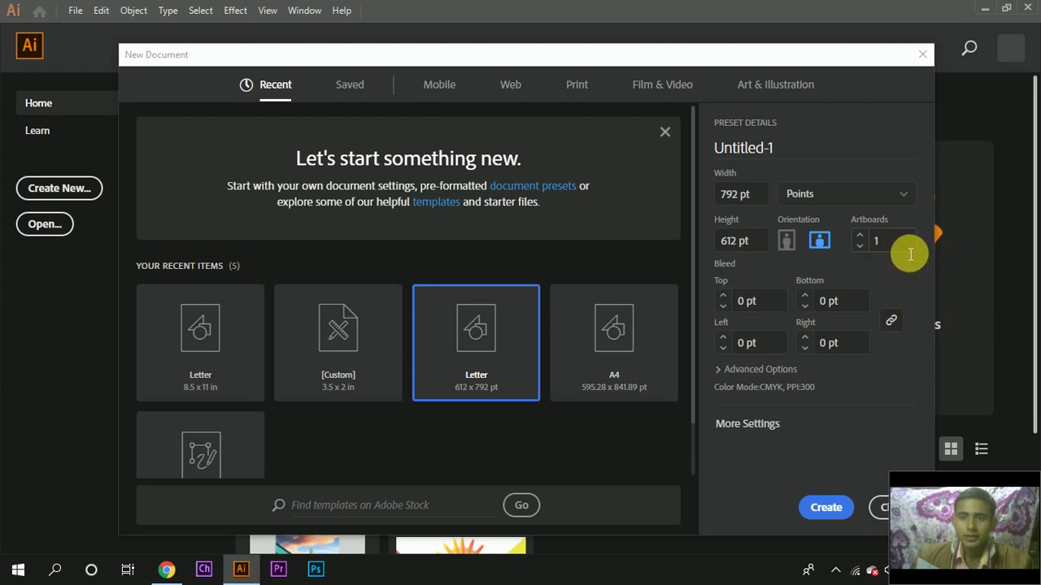
click(866, 251)
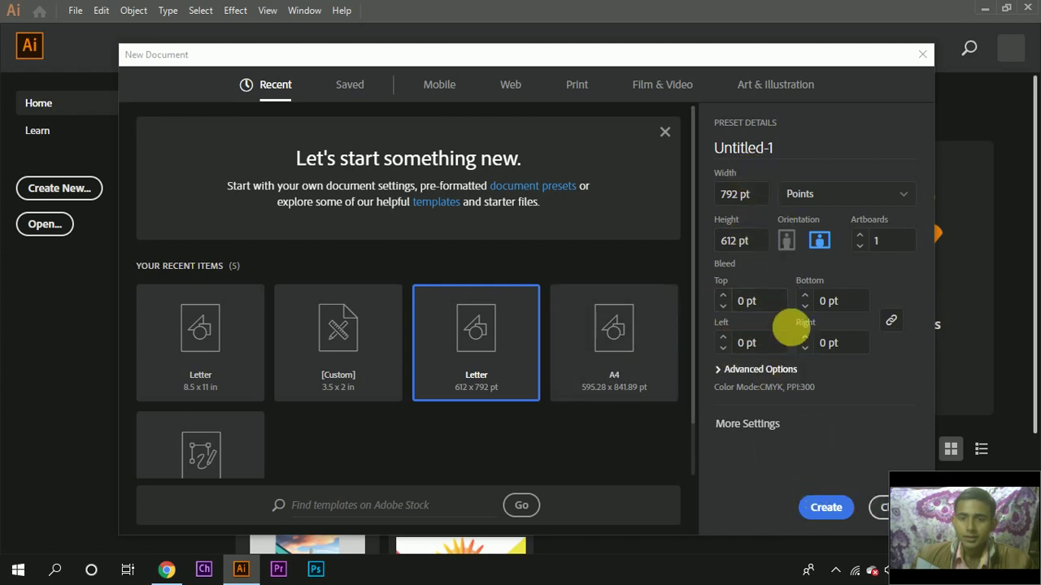
drag(767, 59, 651, 37)
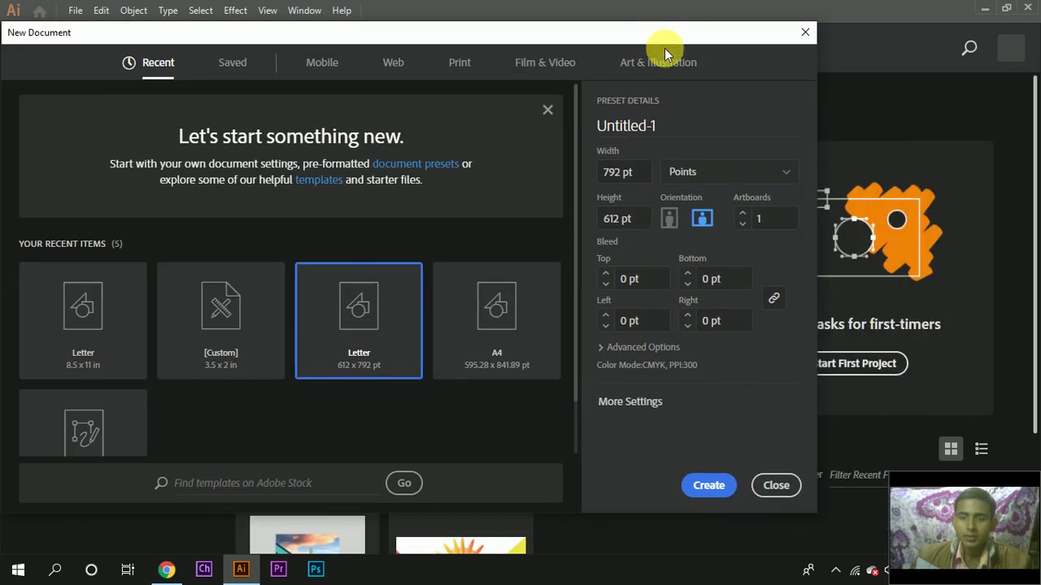
click(708, 486)
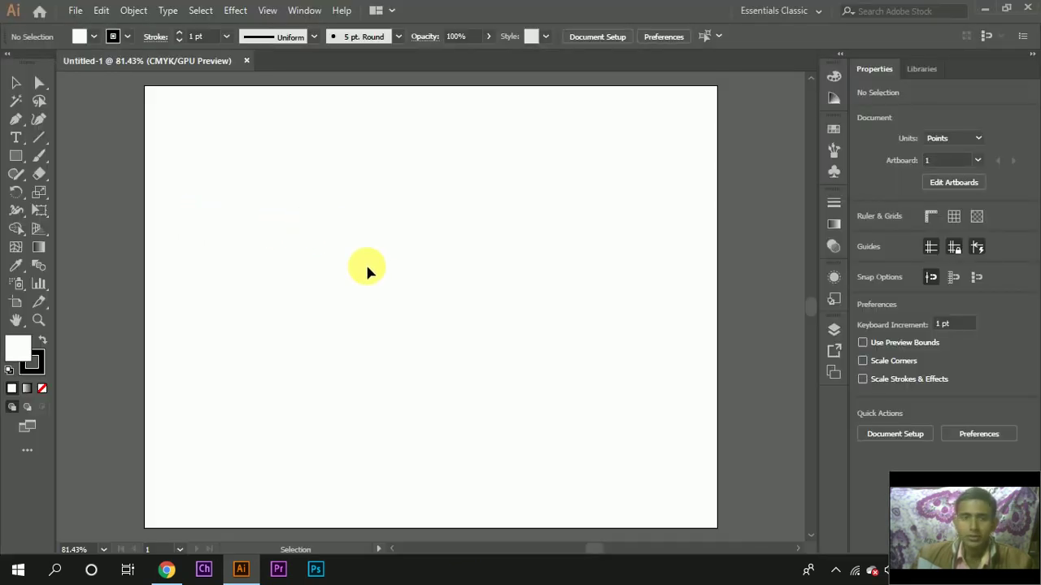
Step: Select the Line Segment Tool from its flyout in the Tools panel
scroll(338, 177, down, 3)
scroll(292, 166, down, 1)
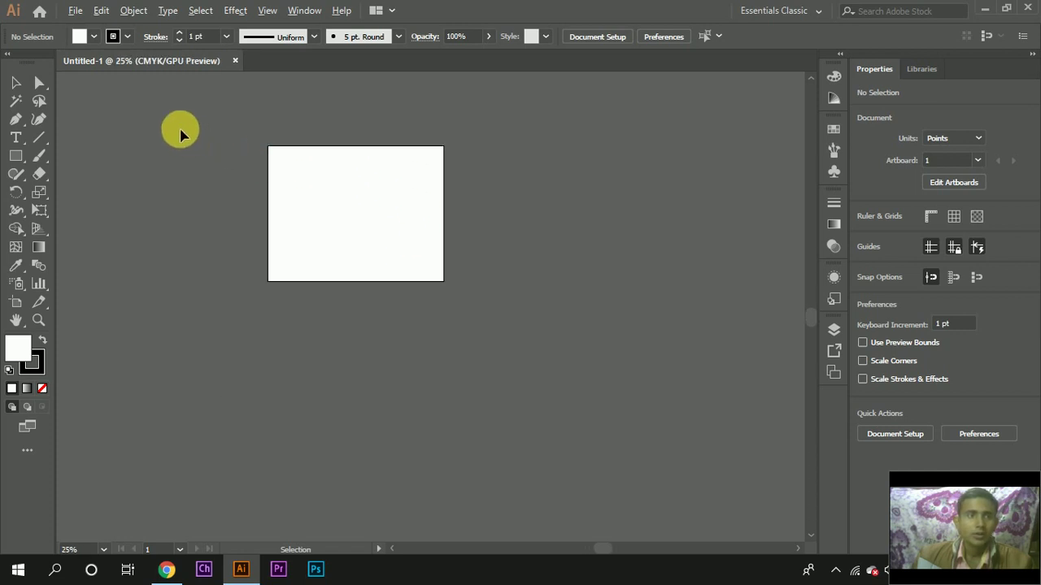
scroll(182, 130, up, 5)
scroll(366, 199, right, 2)
scroll(370, 207, right, 2)
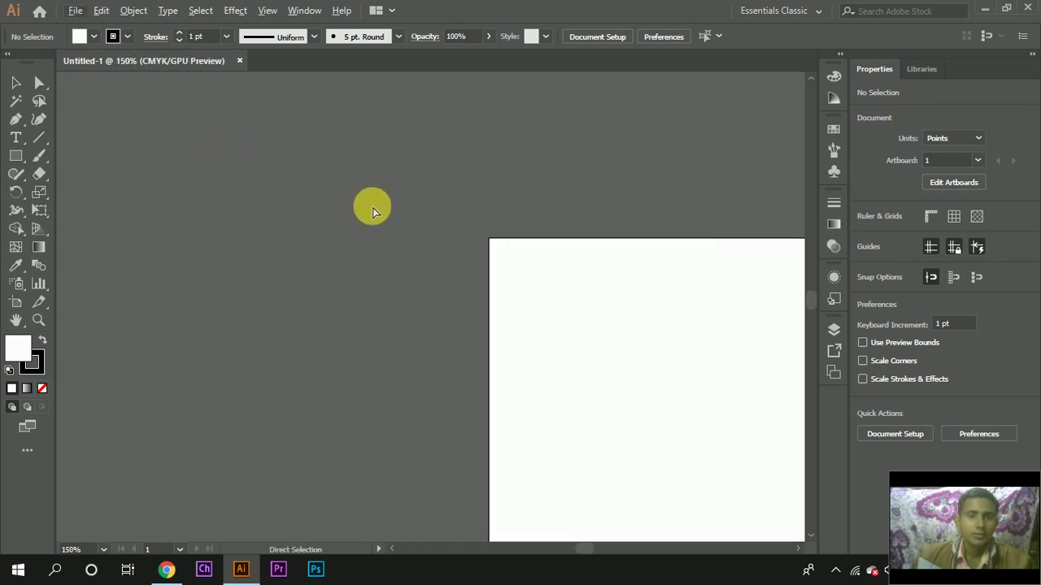
scroll(372, 209, right, 2)
scroll(372, 210, right, 2)
scroll(373, 218, down, 3)
scroll(373, 217, down, 4)
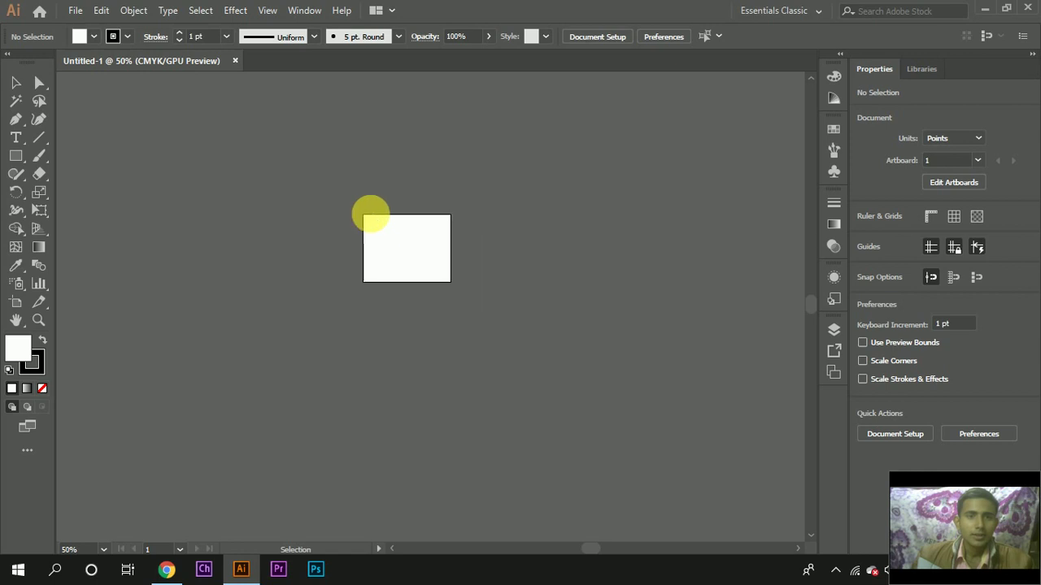
scroll(350, 209, right, 2)
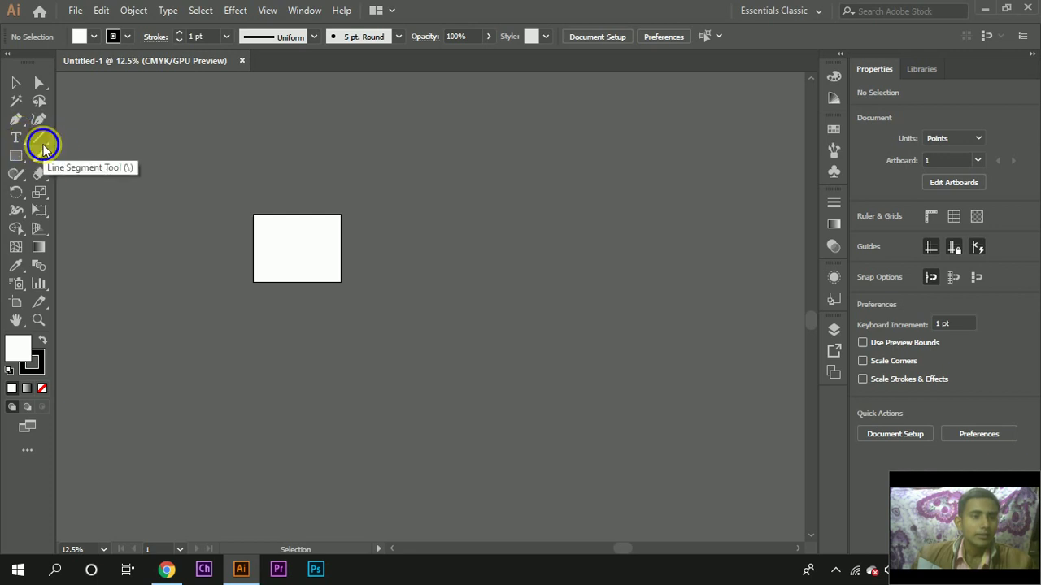
click(42, 146)
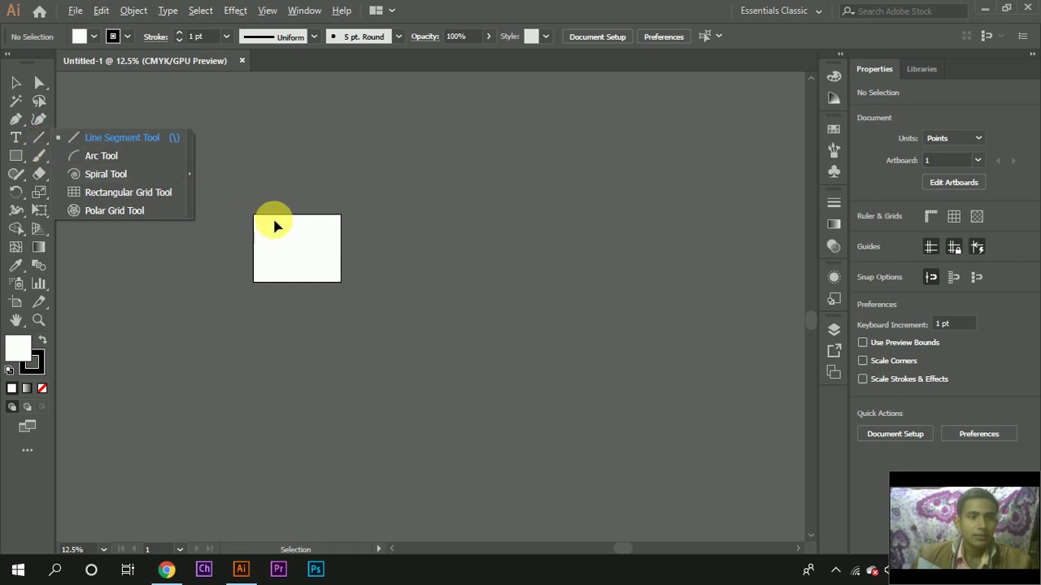
scroll(276, 226, up, 3)
scroll(307, 234, left, 3)
scroll(311, 224, down, 4)
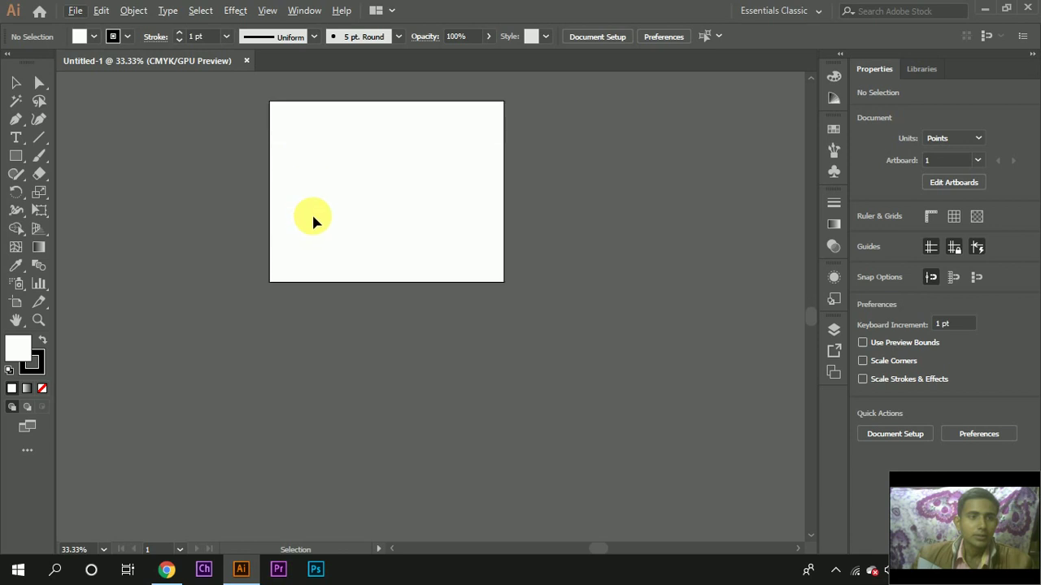
scroll(315, 213, up, 2)
scroll(318, 209, up, 2)
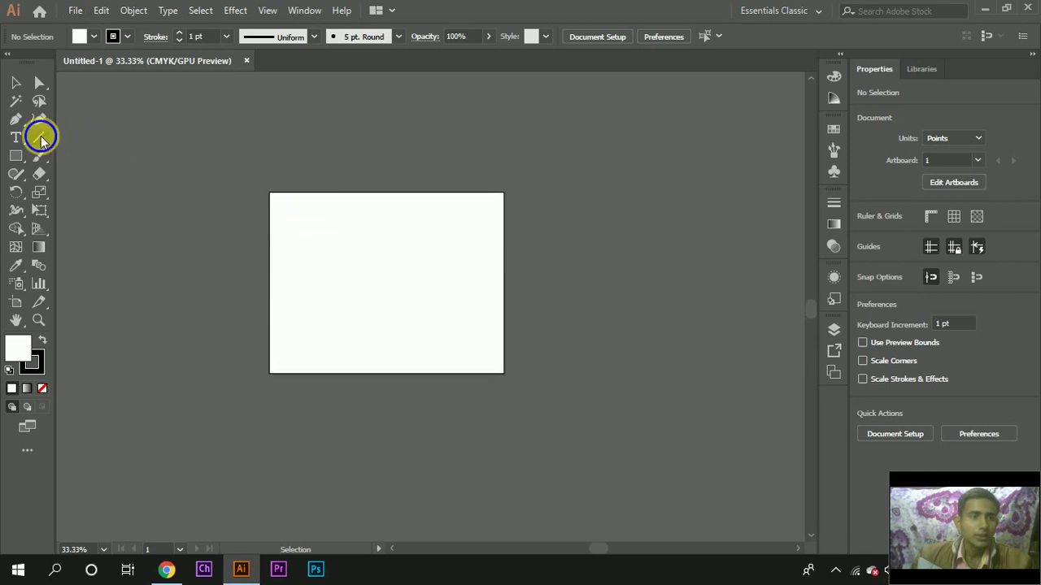
drag(39, 138, 159, 146)
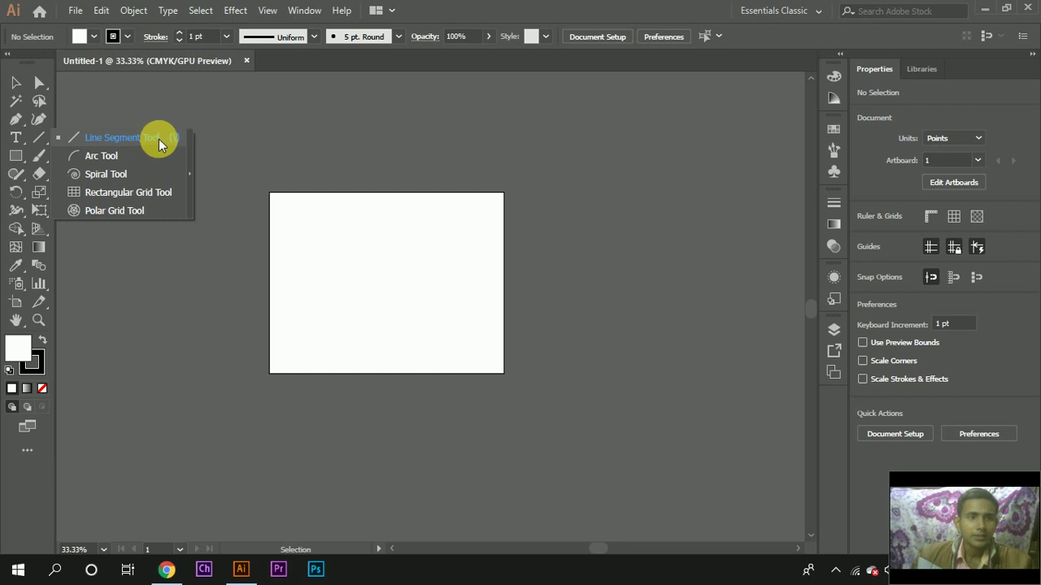
click(160, 145)
scroll(397, 286, up, 3)
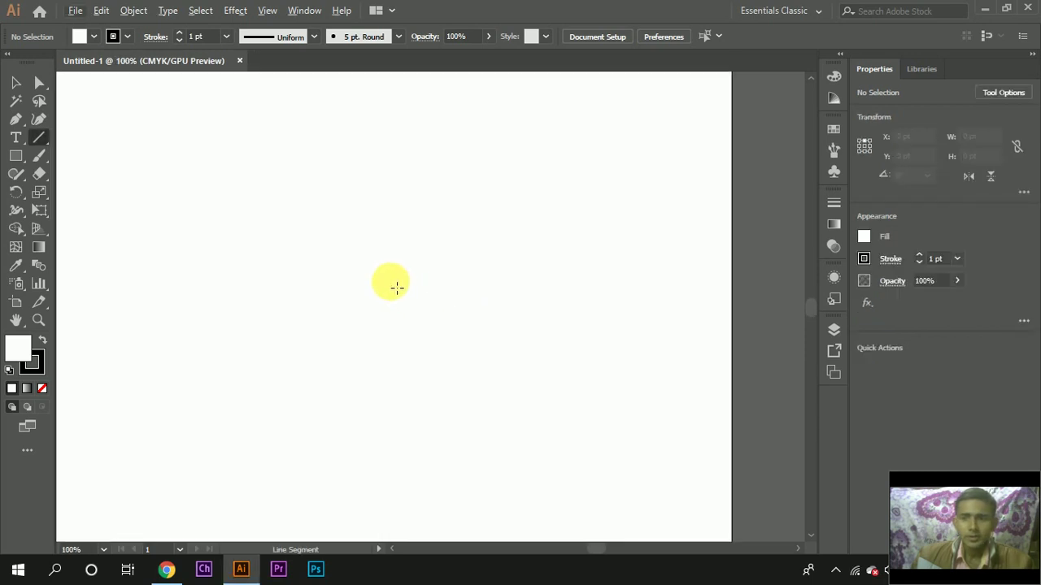
scroll(386, 281, down, 2)
scroll(350, 253, down, 1)
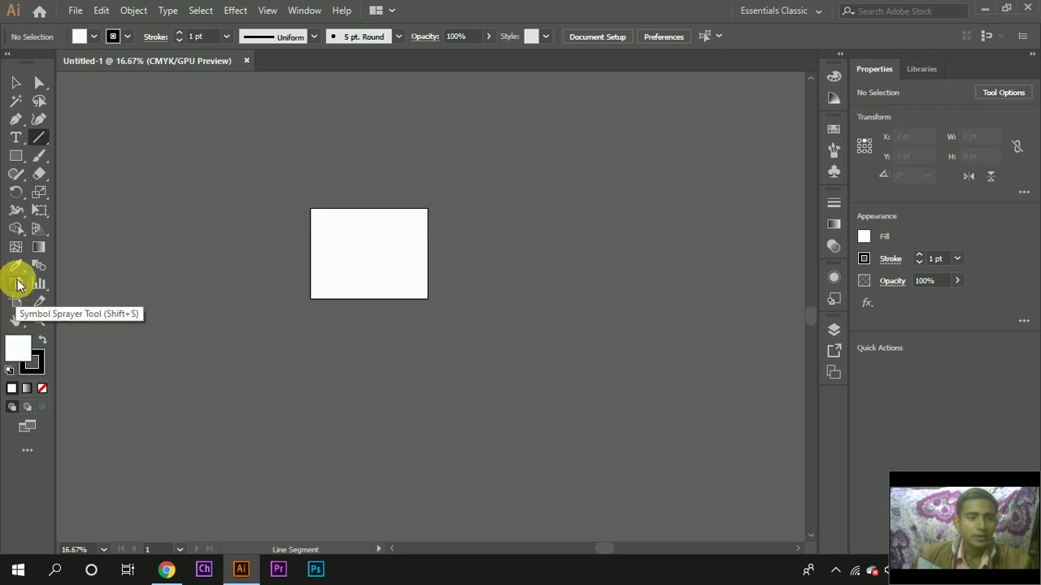
Step: Switch to the Selection tool, leaving the workspace on Essentials Classic
click(19, 271)
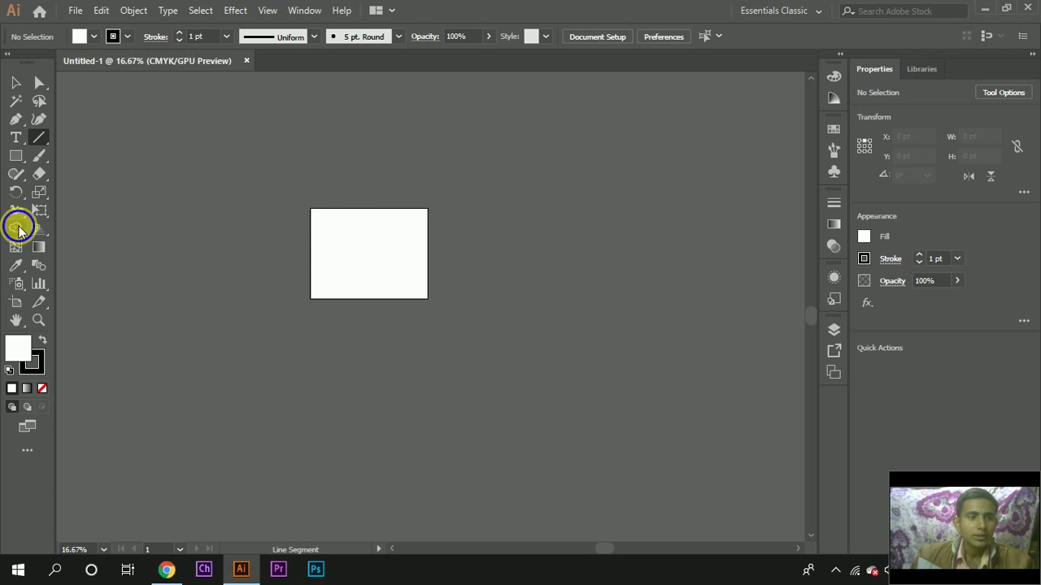
click(19, 227)
click(19, 208)
click(20, 193)
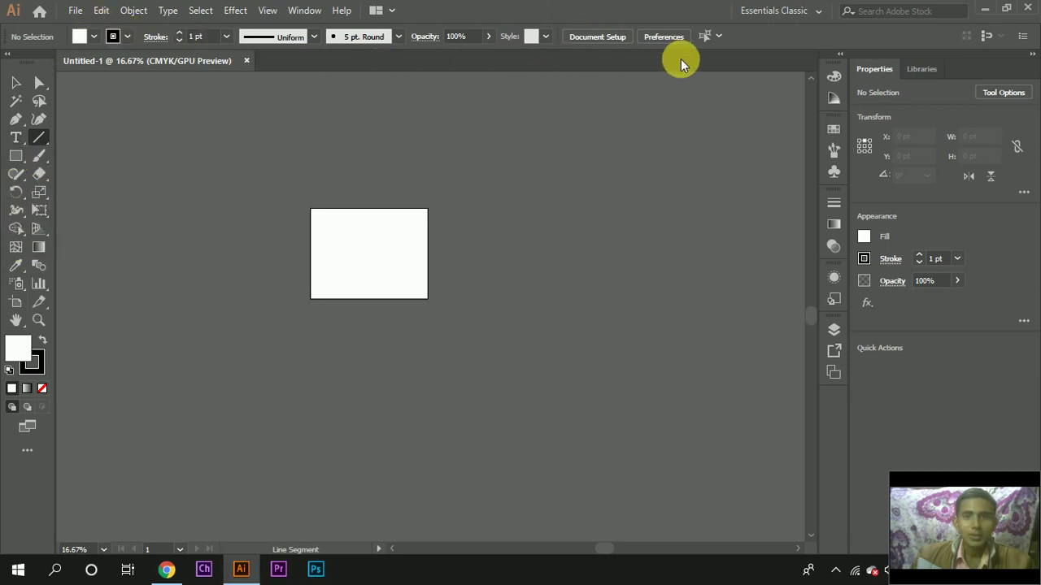
click(14, 83)
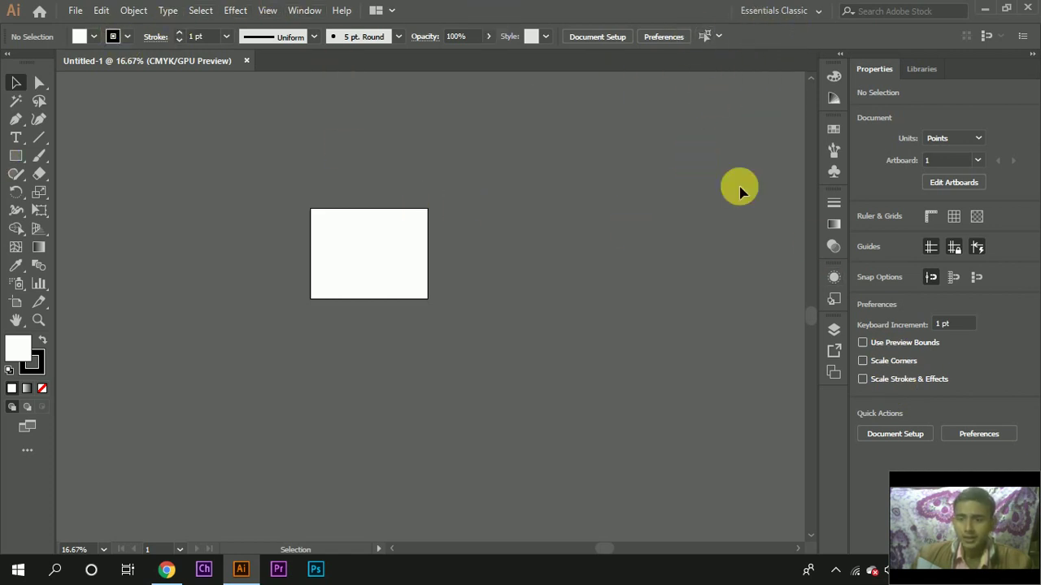
click(818, 11)
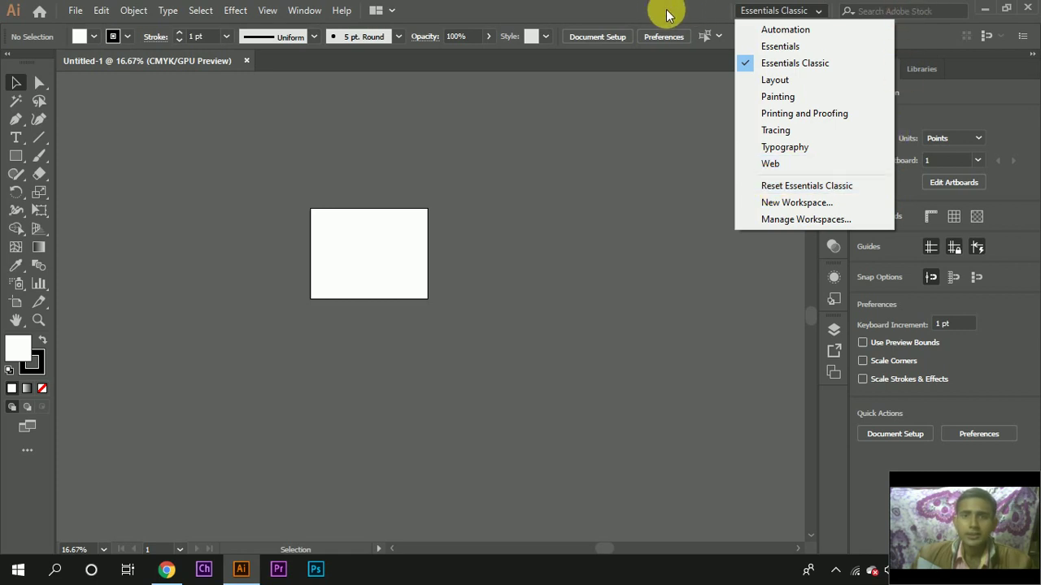
click(665, 14)
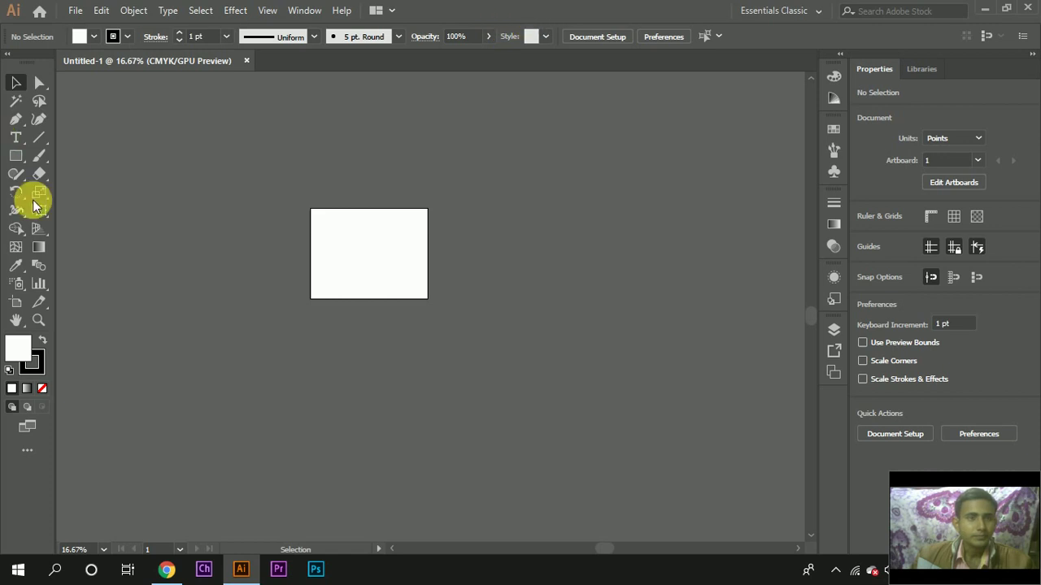
Step: Use the Line Segment tool with fill None and a 5 pt stroke, viewing at actual size
click(38, 137)
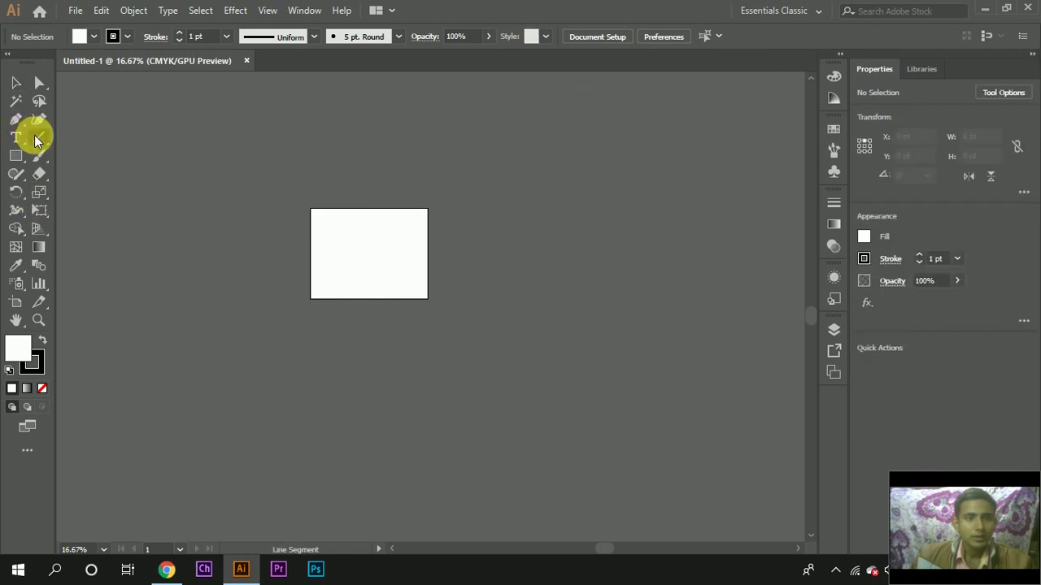
click(864, 237)
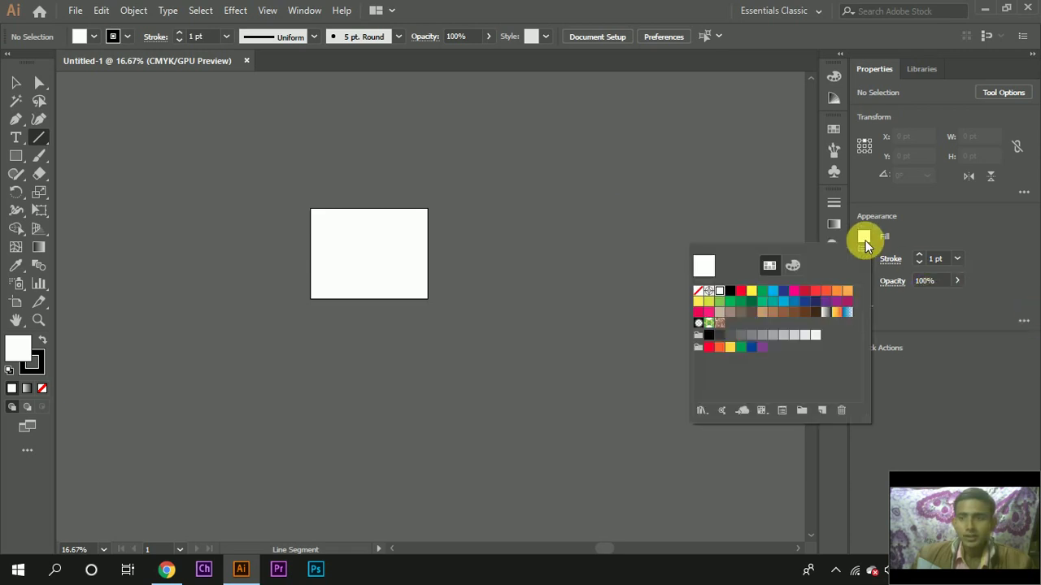
click(700, 291)
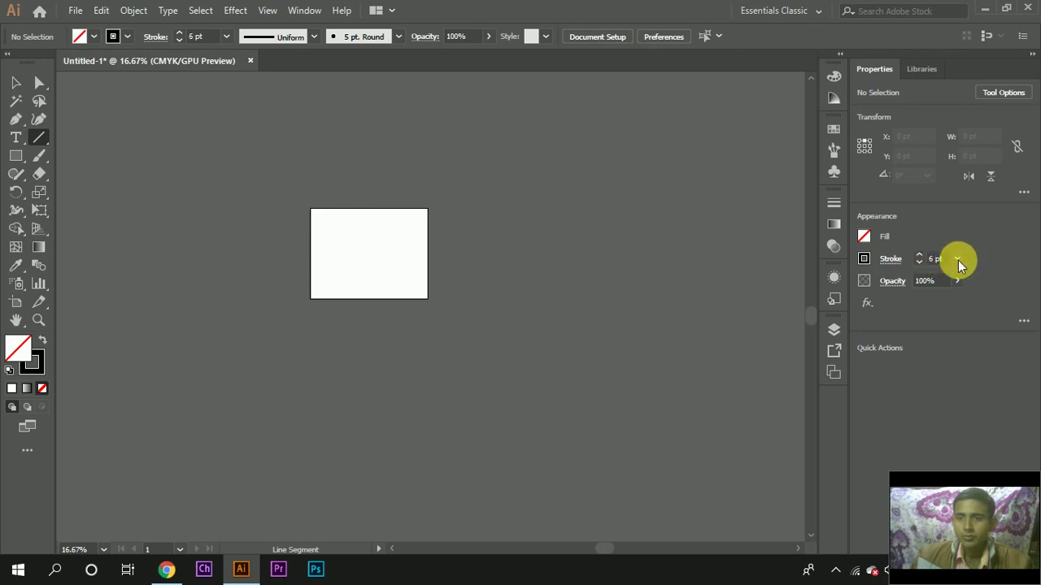
key(ctrl+1)
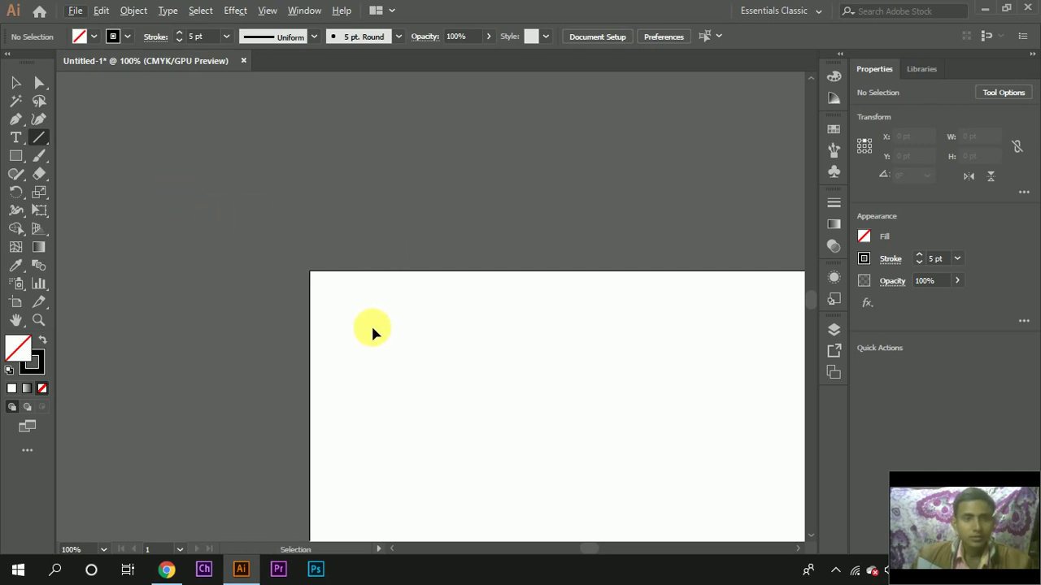
scroll(374, 332, right, 3)
scroll(378, 332, up, 3)
scroll(389, 317, down, 3)
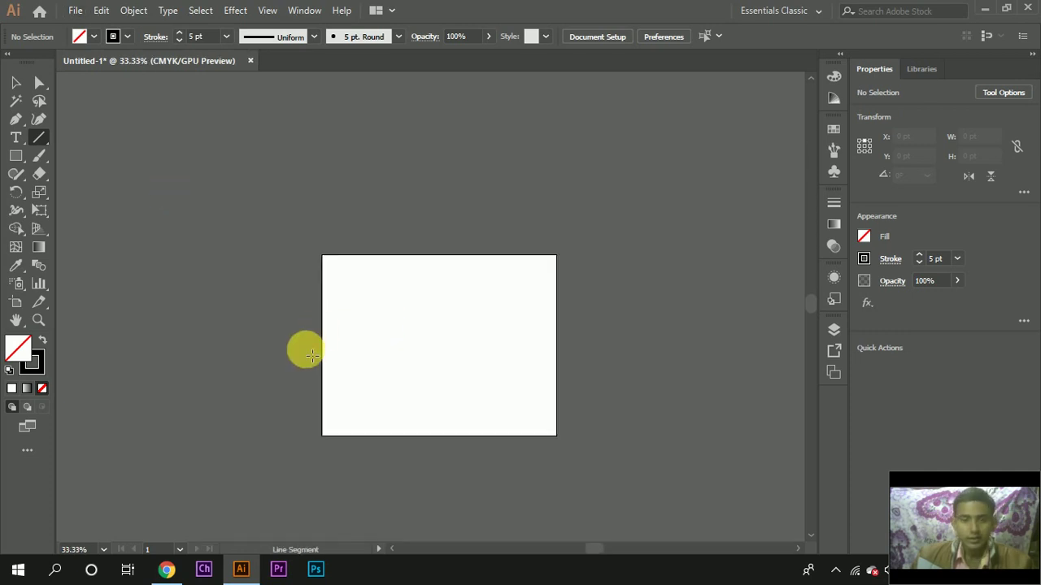
scroll(372, 320, up, 1)
scroll(372, 321, down, 2)
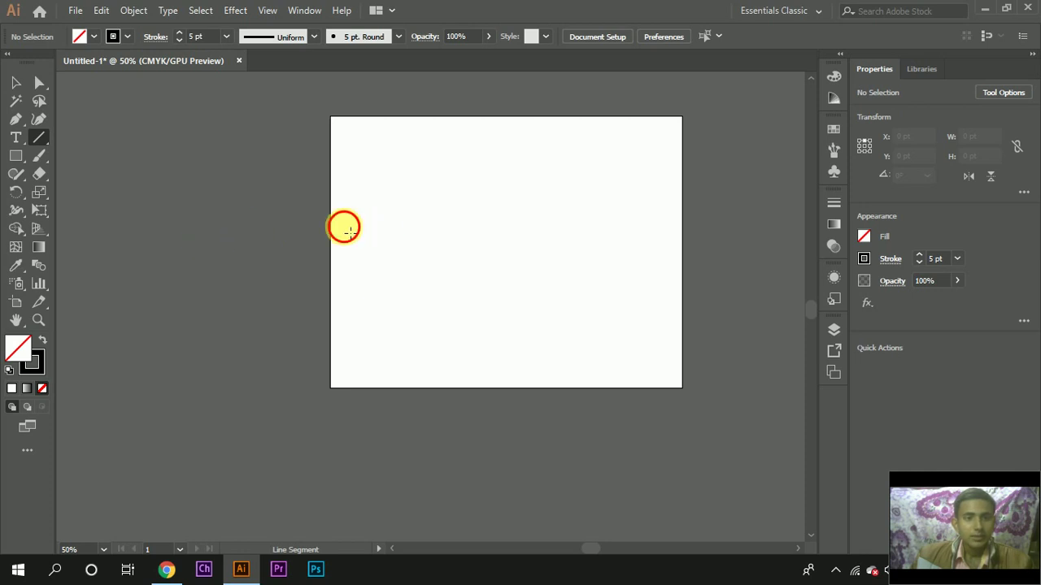
drag(344, 227, 626, 235)
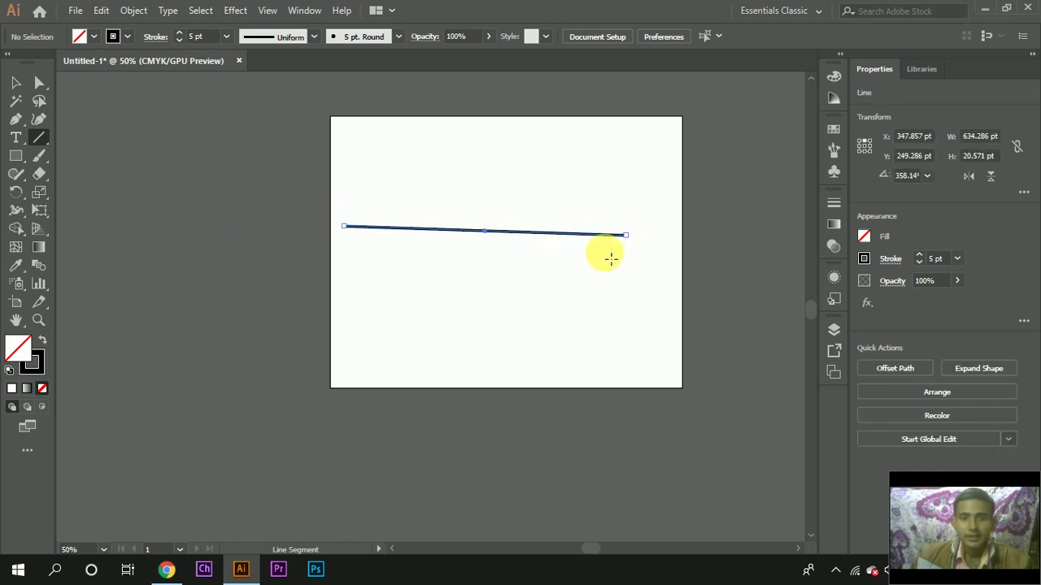
scroll(463, 263, up, 1)
scroll(462, 267, up, 2)
scroll(464, 271, up, 2)
scroll(468, 277, down, 2)
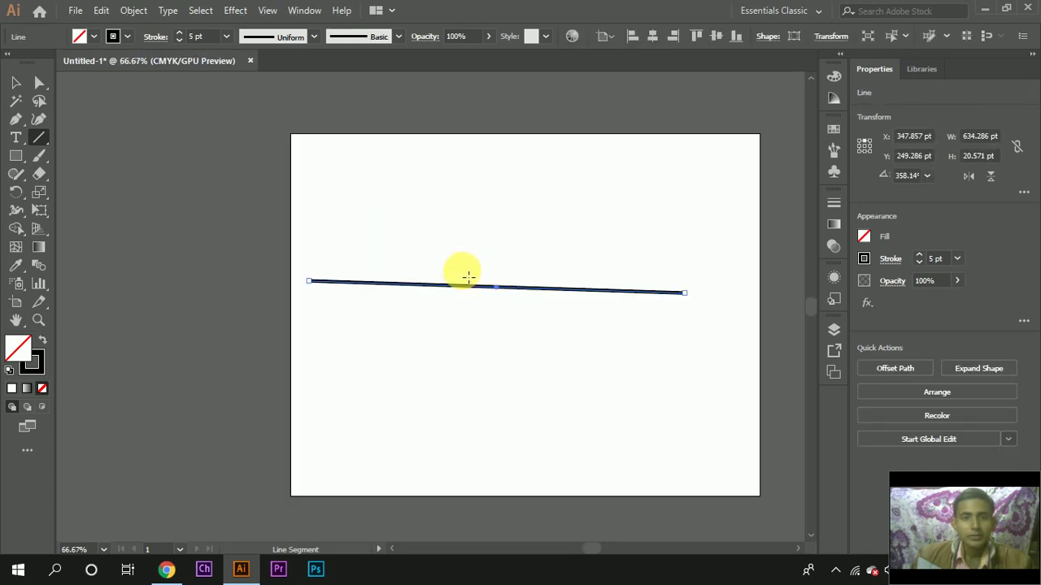
scroll(589, 321, up, 4)
scroll(599, 307, up, 1)
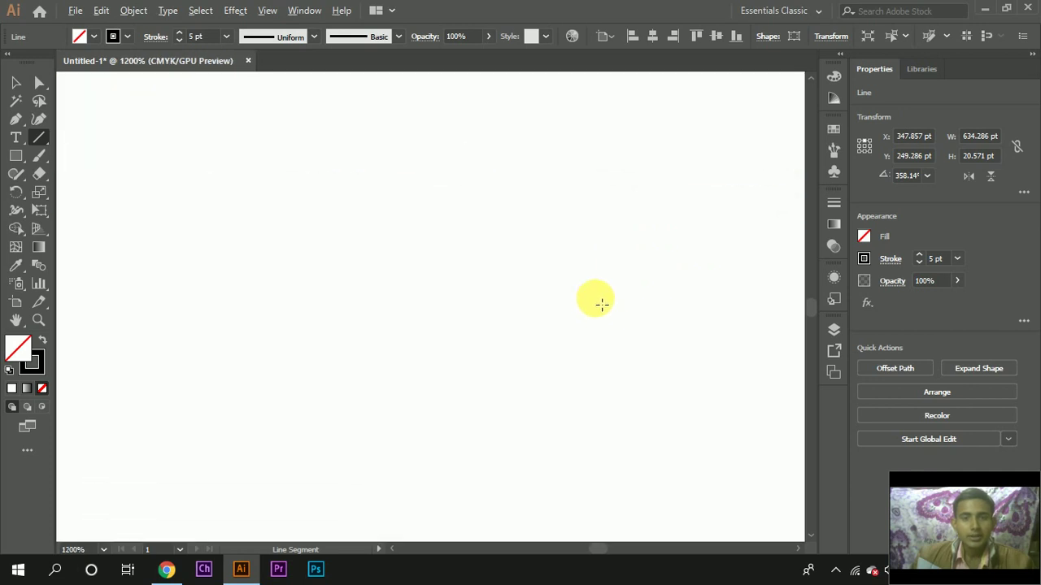
scroll(601, 304, down, 6)
scroll(550, 290, down, 3)
drag(362, 287, 584, 321)
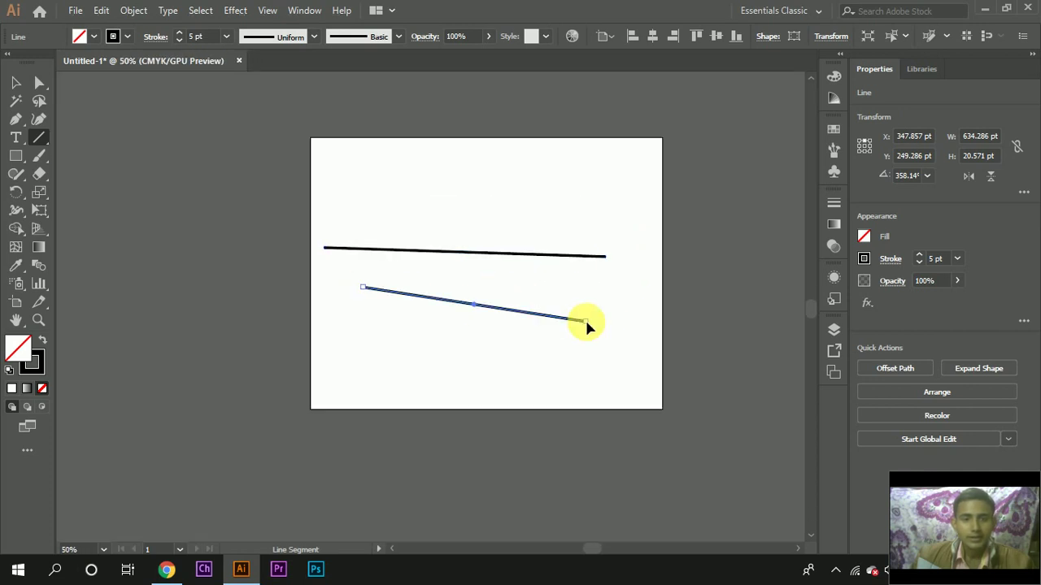
drag(420, 340, 570, 423)
drag(537, 166, 525, 326)
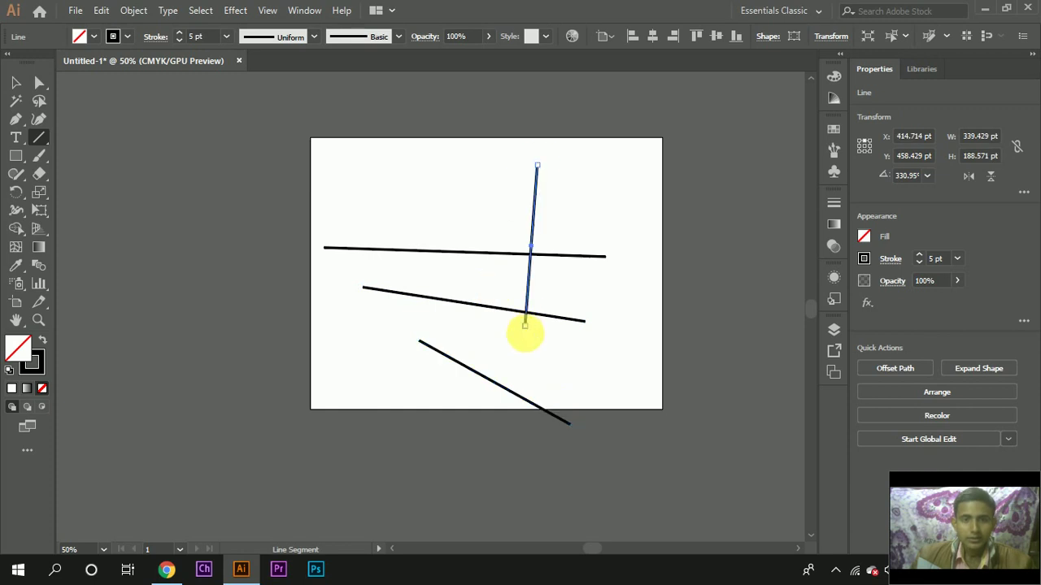
mouse_move(630, 166)
mouse_down()
mouse_move(641, 336)
mouse_move(383, 225)
mouse_up()
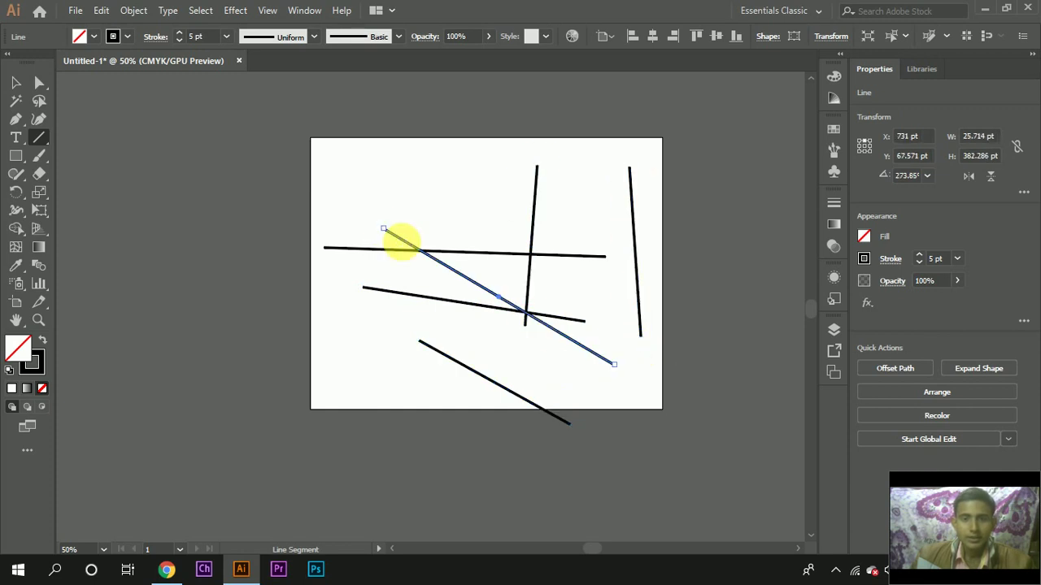
key(ctrl+z)
key(ctrl+z)
key(ctrl+z)
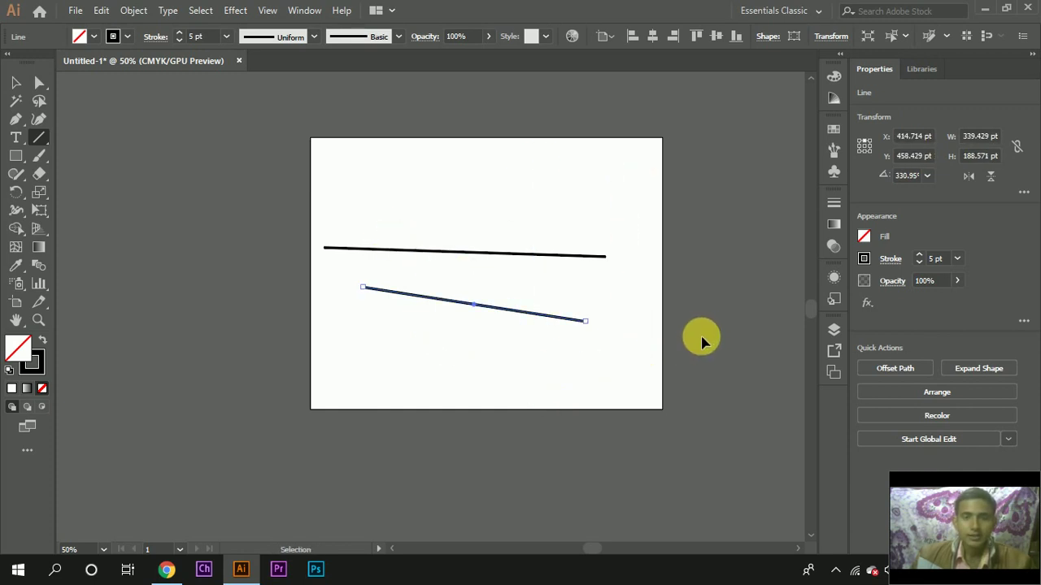
key(ctrl+z)
scroll(418, 239, up, 1)
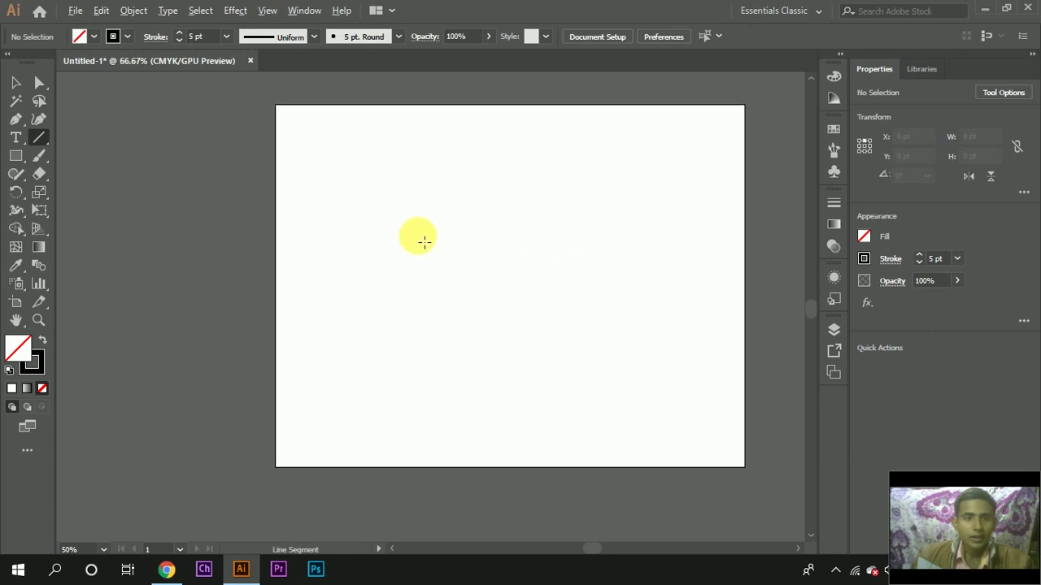
scroll(418, 240, up, 1)
drag(235, 266, 753, 327)
key(ctrl+z)
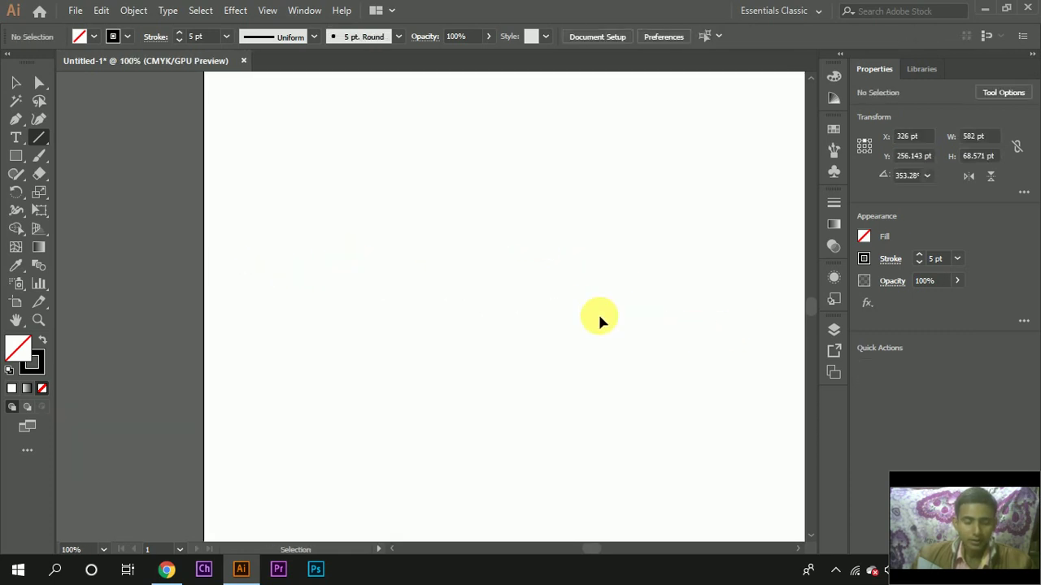
scroll(228, 285, down, 2)
drag(226, 277, 326, 282)
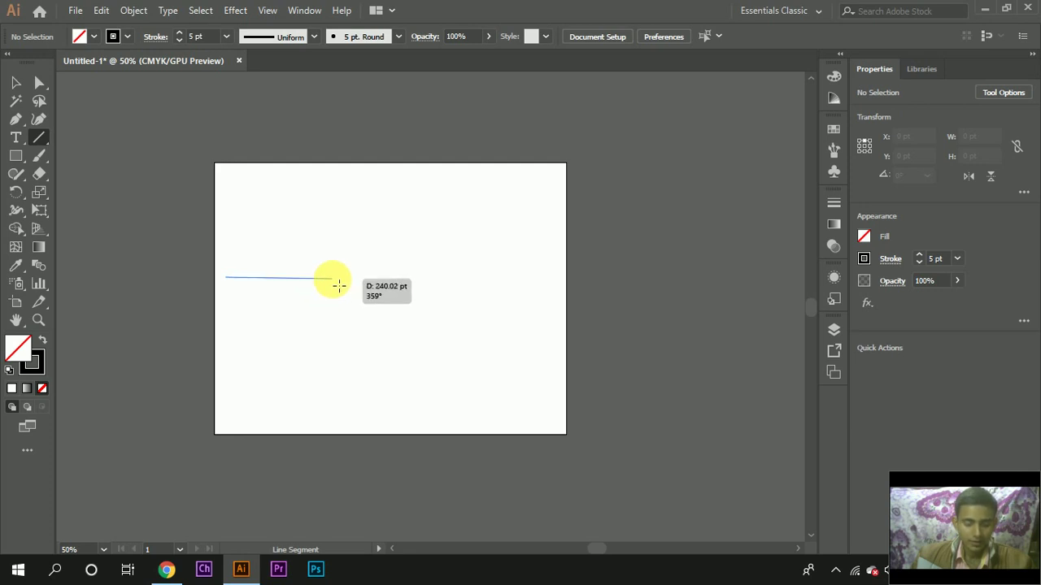
mouse_move(339, 285)
mouse_down()
mouse_move(635, 316)
mouse_move(509, 316)
mouse_move(555, 298)
mouse_move(658, 303)
mouse_up()
key(ctrl+z)
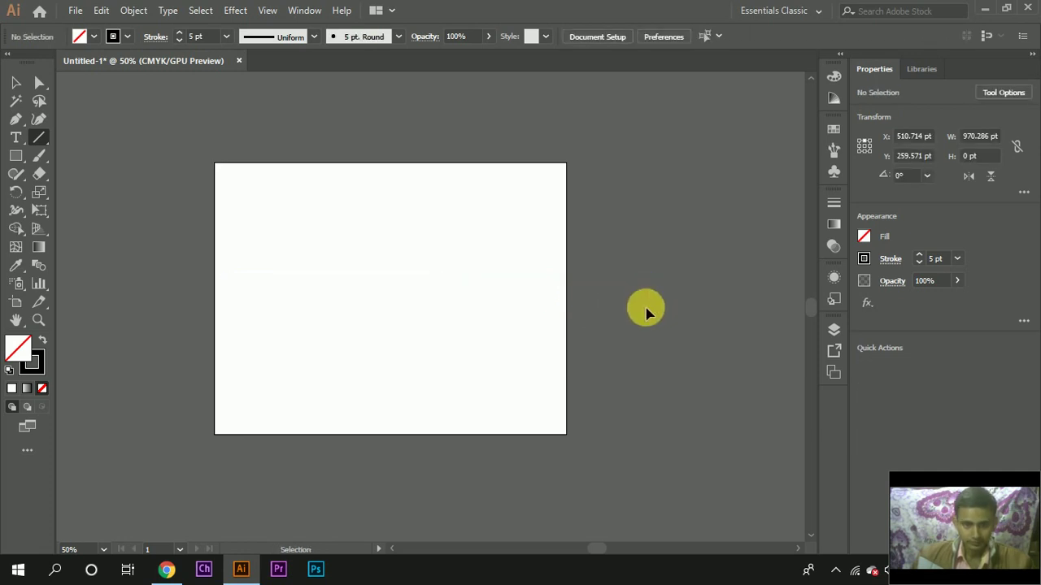
drag(244, 259, 683, 280)
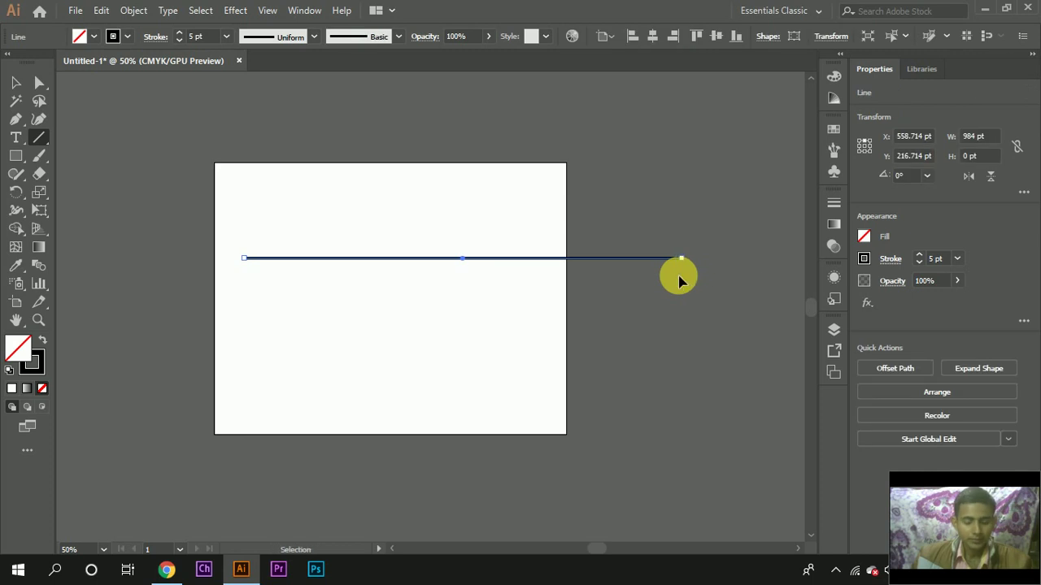
key(ctrl+z)
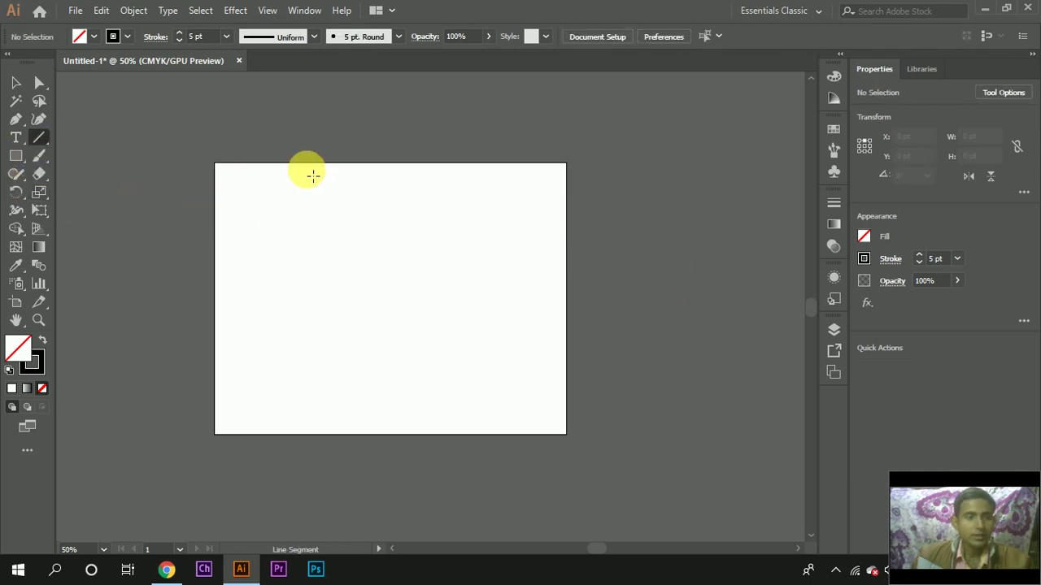
drag(48, 140, 89, 140)
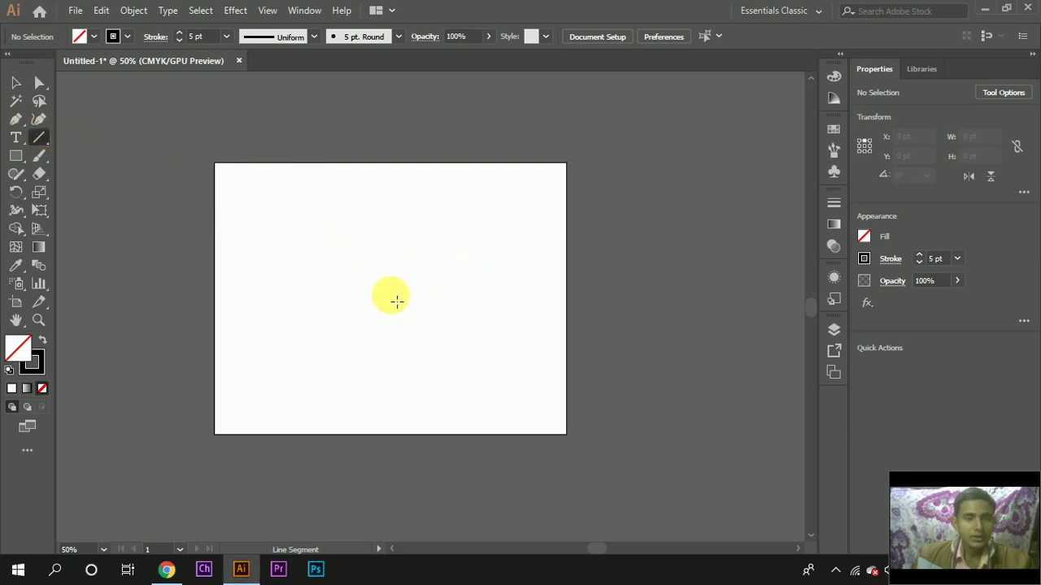
drag(278, 269, 630, 297)
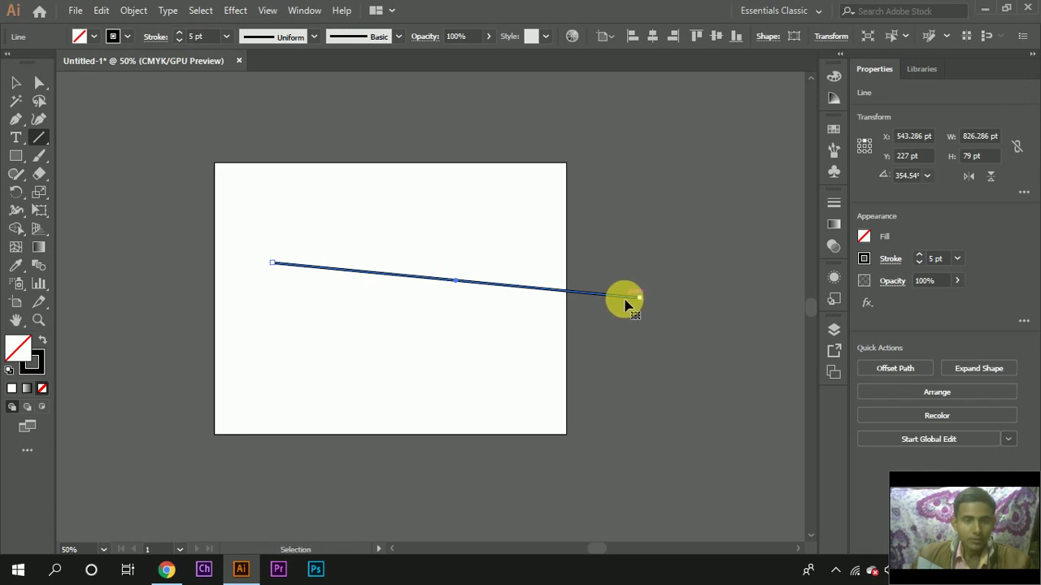
key(ctrl+z)
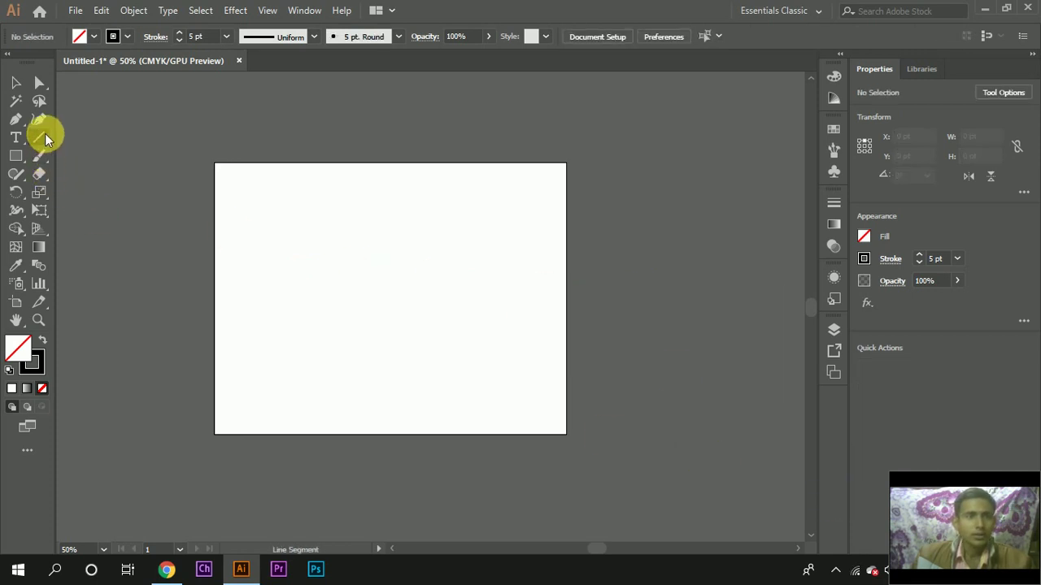
Step: Switch to the Arc Tool and draw a cluster of overlapping black 5 pt arcs
drag(36, 139, 91, 155)
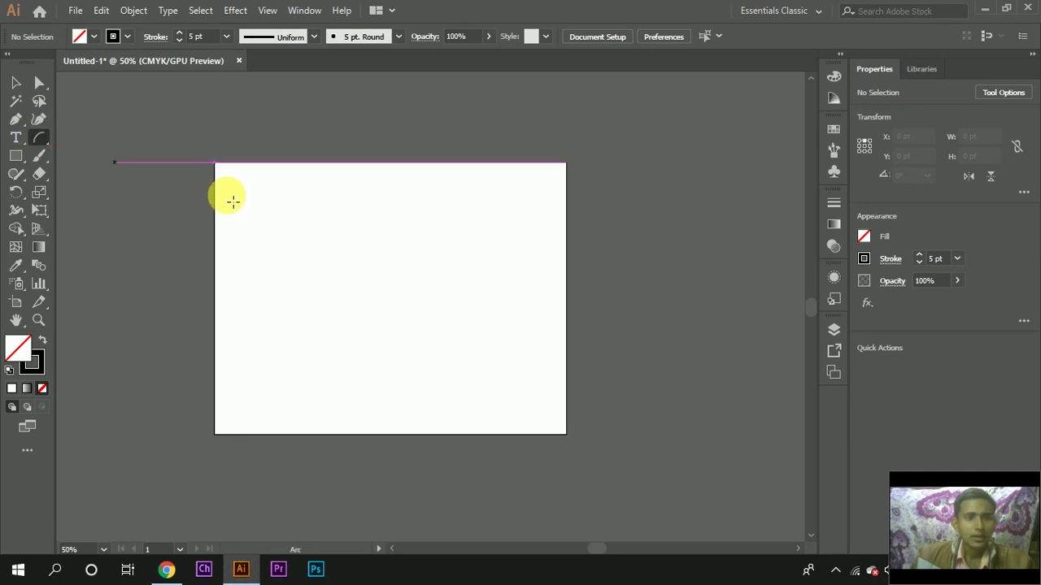
mouse_move(329, 213)
mouse_down()
mouse_move(392, 303)
mouse_move(448, 298)
mouse_up()
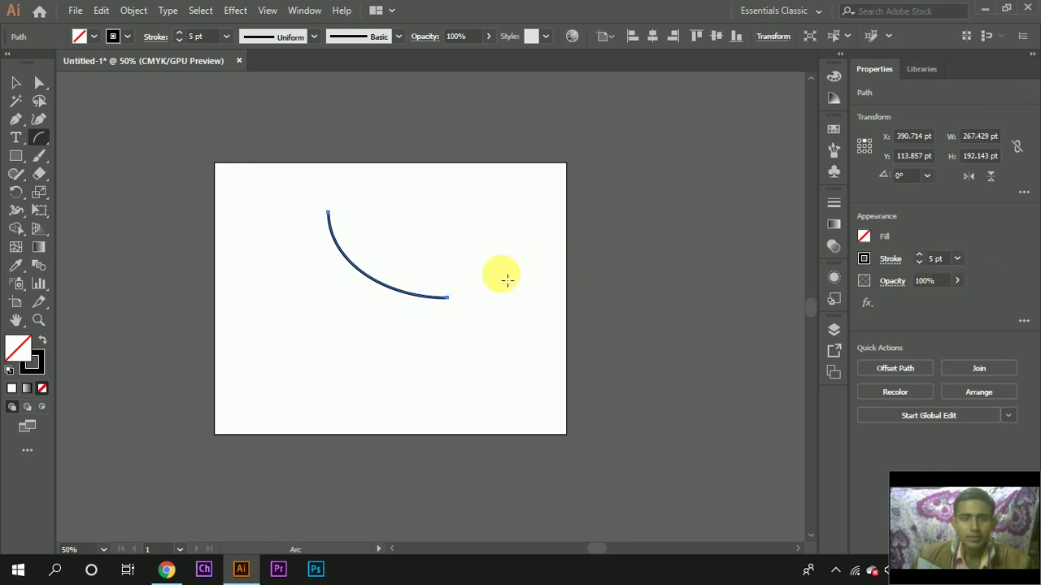
mouse_move(255, 260)
mouse_down()
mouse_move(369, 336)
mouse_move(547, 400)
mouse_up()
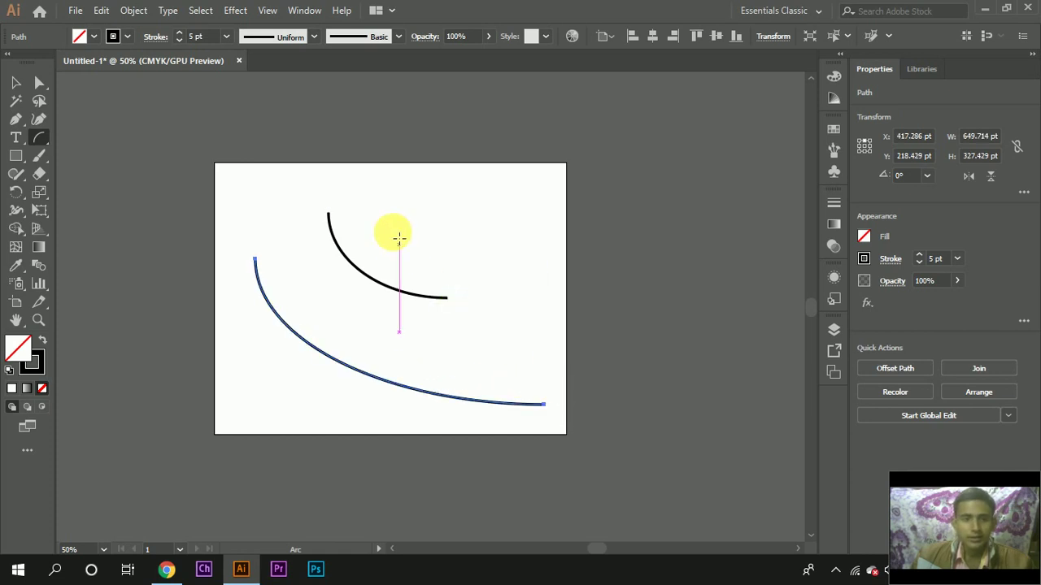
mouse_move(379, 224)
mouse_down()
mouse_move(568, 199)
mouse_move(588, 147)
mouse_move(539, 225)
mouse_move(524, 295)
mouse_move(571, 396)
mouse_up()
mouse_move(413, 269)
mouse_down()
mouse_move(481, 220)
mouse_move(503, 226)
mouse_up()
drag(469, 297, 538, 391)
mouse_move(513, 260)
mouse_down()
mouse_move(569, 302)
mouse_move(571, 378)
mouse_up()
mouse_move(283, 216)
mouse_down()
mouse_move(302, 268)
mouse_move(340, 303)
mouse_move(332, 298)
mouse_up()
mouse_move(287, 297)
mouse_down()
mouse_move(284, 232)
mouse_move(345, 226)
mouse_up()
drag(439, 218, 301, 199)
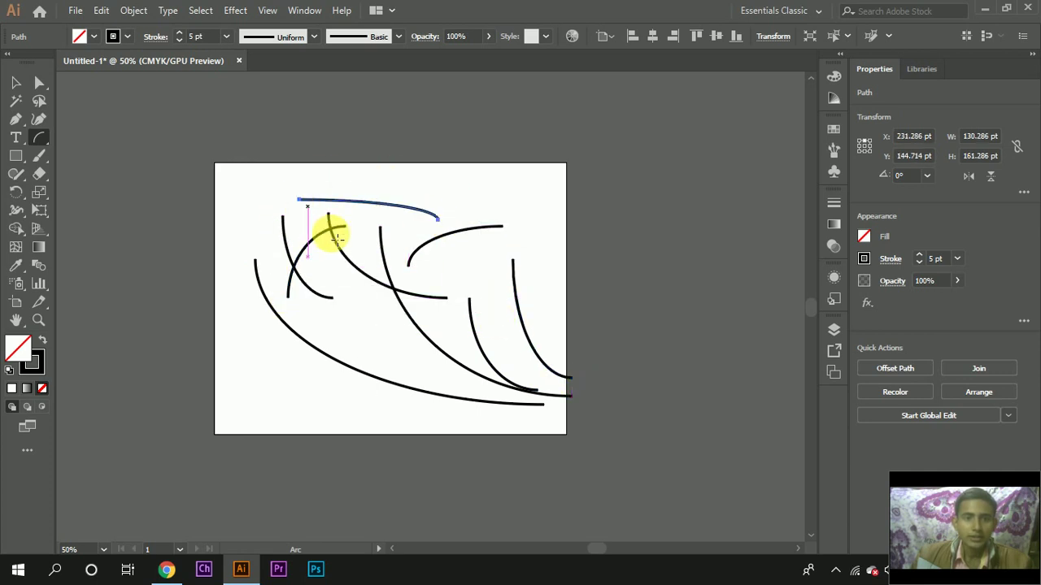
Step: Zoom in to check the ends of the new top arc, then fit the artboard in view
scroll(442, 209, up, 1)
scroll(423, 286, up, 6)
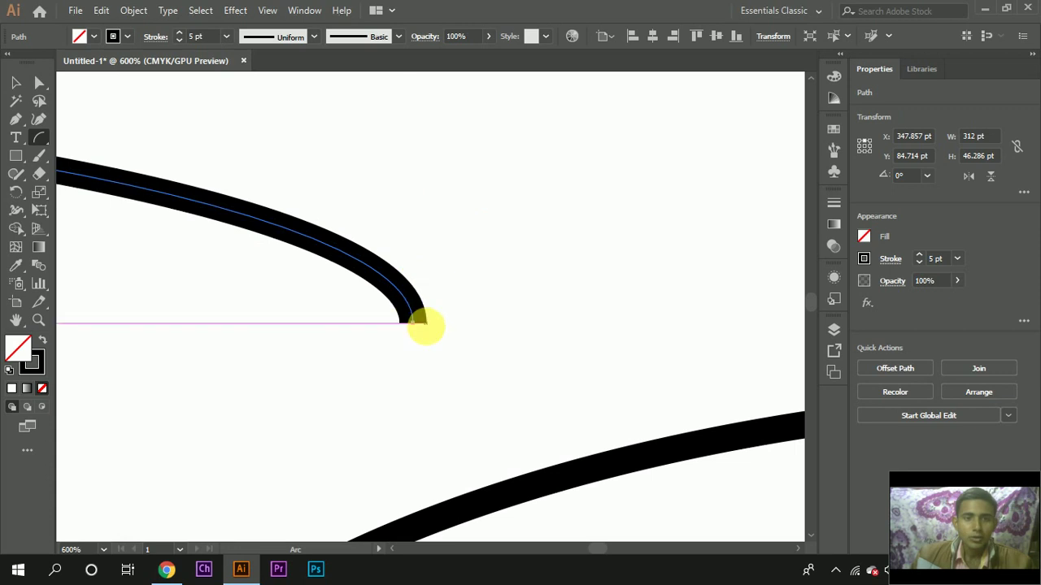
scroll(425, 322, down, 2)
scroll(442, 300, down, 2)
scroll(516, 274, down, 2)
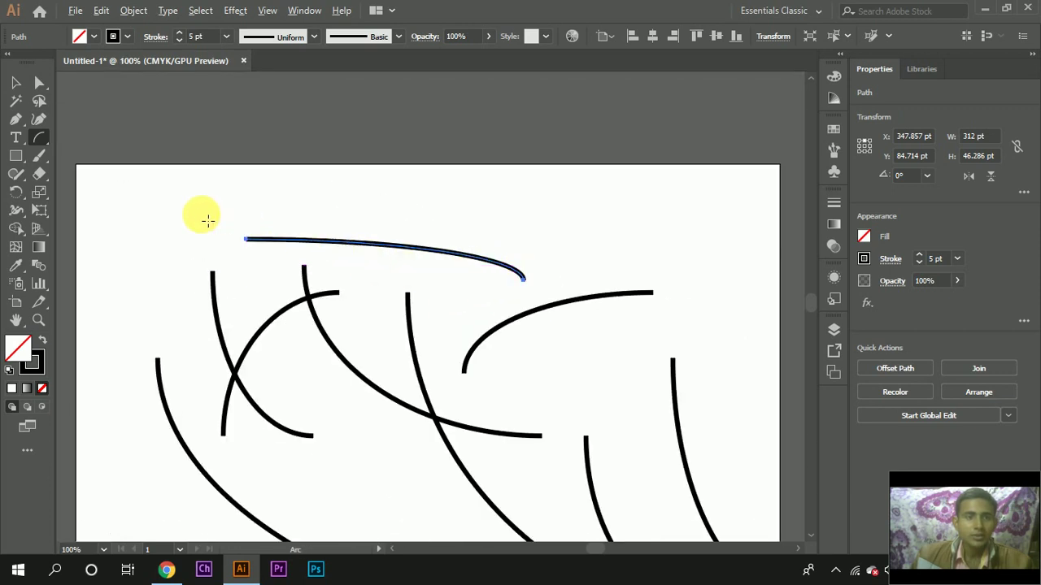
scroll(252, 257, up, 3)
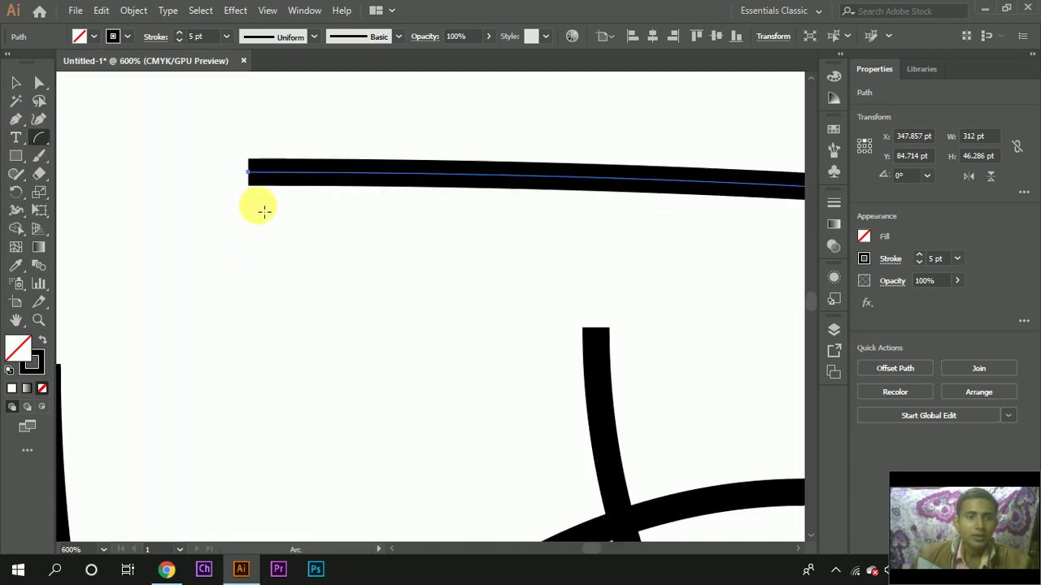
scroll(263, 209, up, 2)
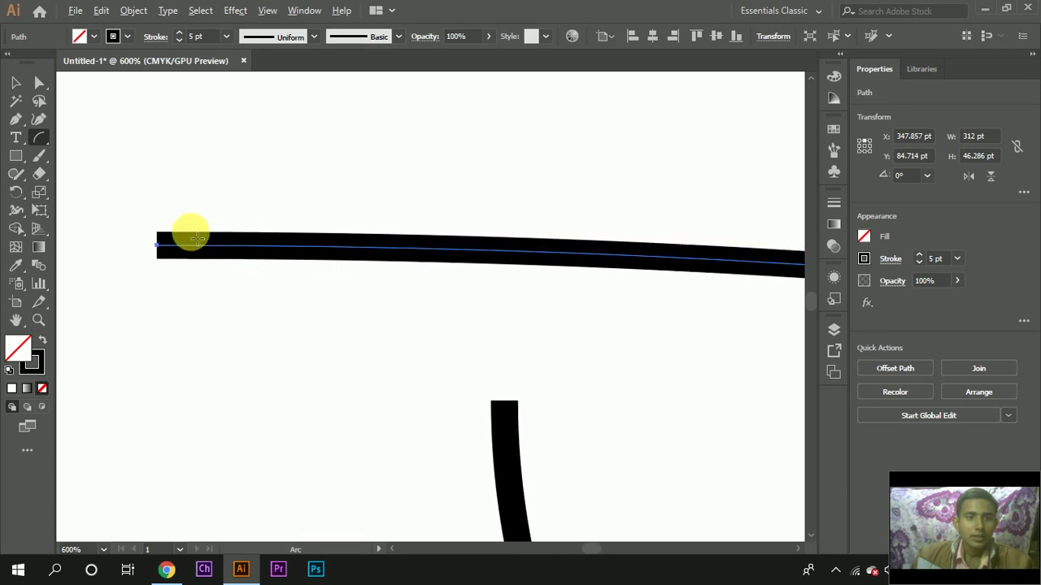
scroll(212, 238, down, 5)
scroll(366, 277, up, 4)
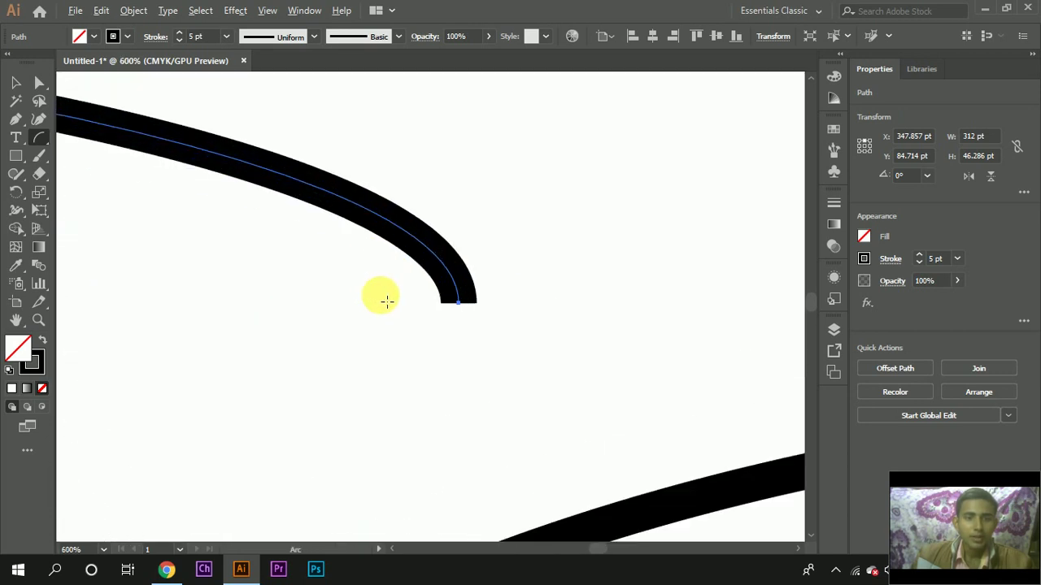
scroll(496, 309, up, 1)
scroll(509, 302, down, 4)
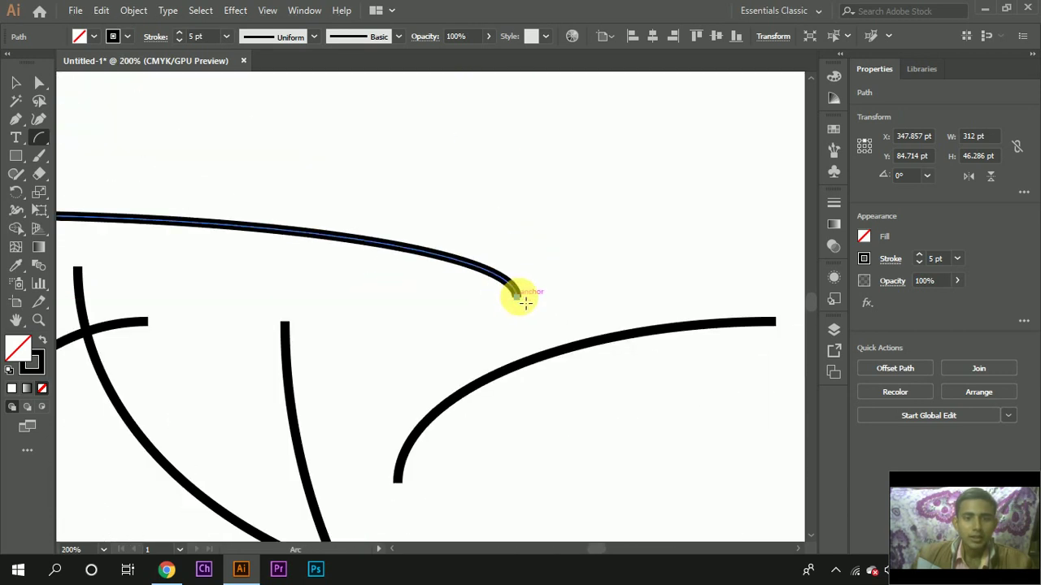
scroll(508, 311, up, 5)
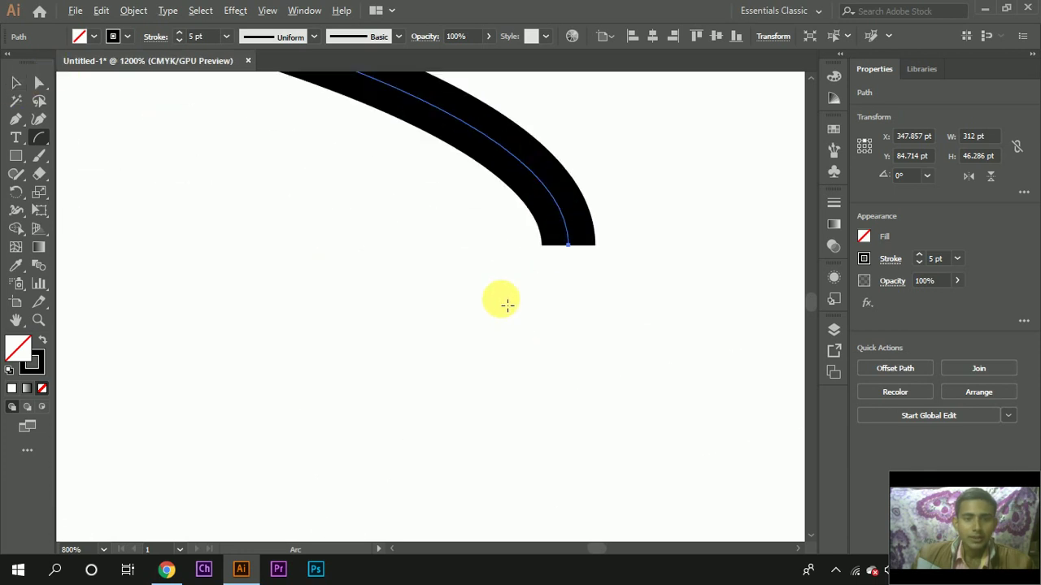
scroll(572, 256, down, 5)
scroll(249, 174, left, 1)
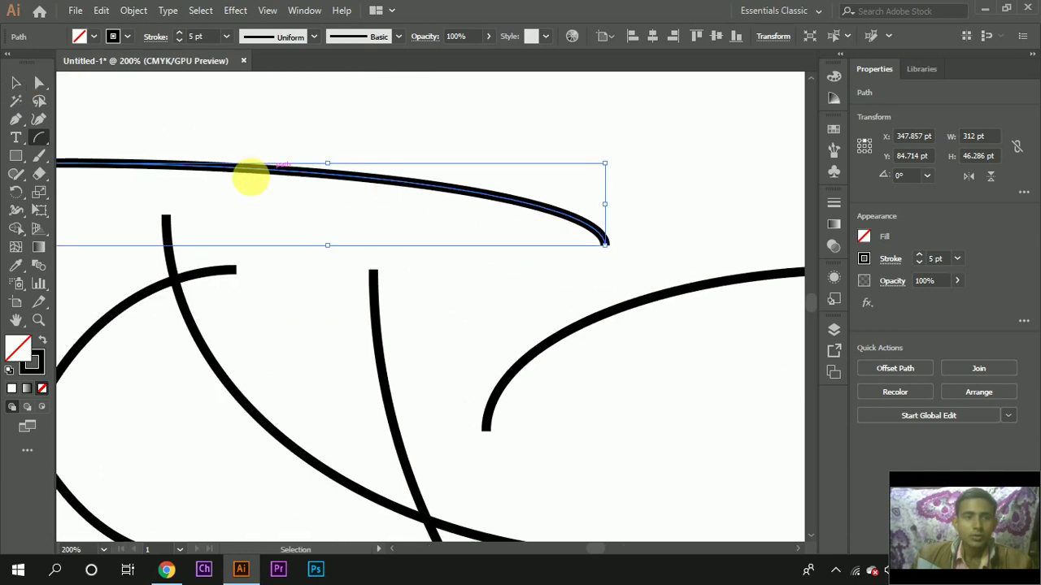
scroll(219, 174, left, 3)
scroll(267, 174, up, 1)
scroll(236, 151, up, 2)
scroll(191, 122, down, 3)
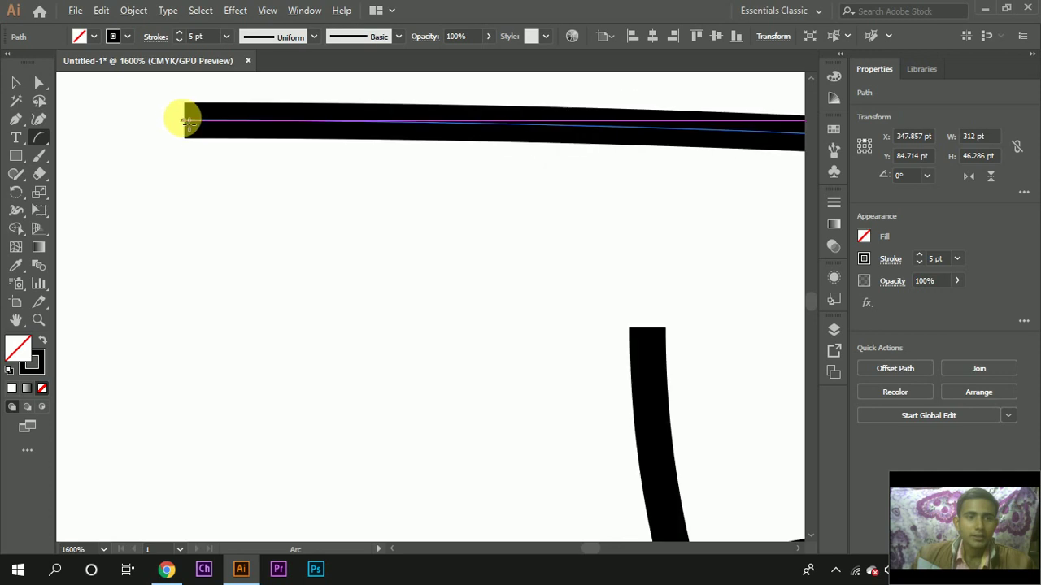
scroll(199, 128, down, 1)
scroll(213, 139, up, 1)
key(v)
scroll(564, 243, down, 1)
scroll(657, 267, down, 3)
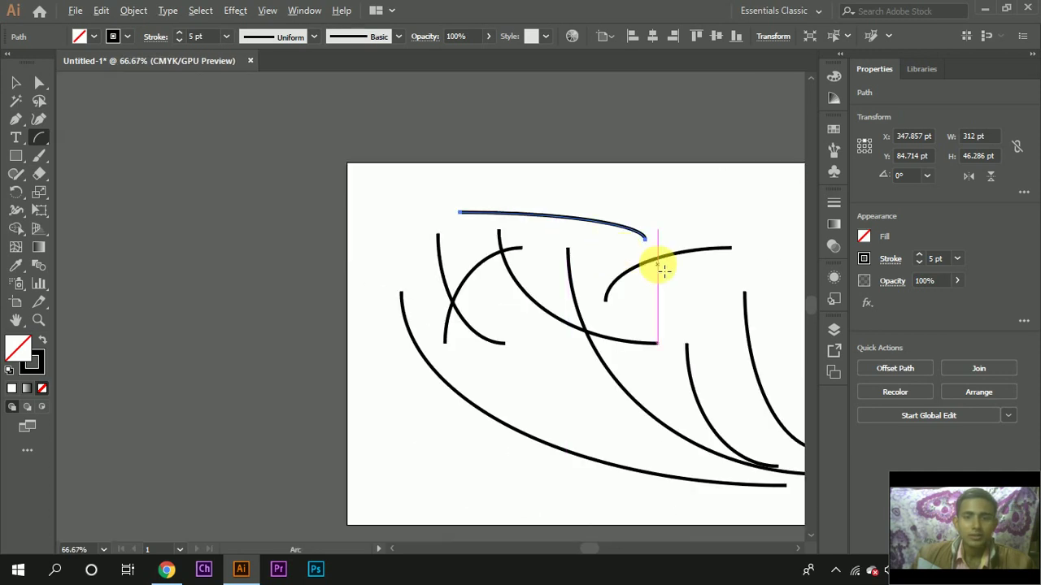
scroll(606, 176, up, 3)
scroll(603, 158, up, 1)
scroll(603, 158, up, 1)
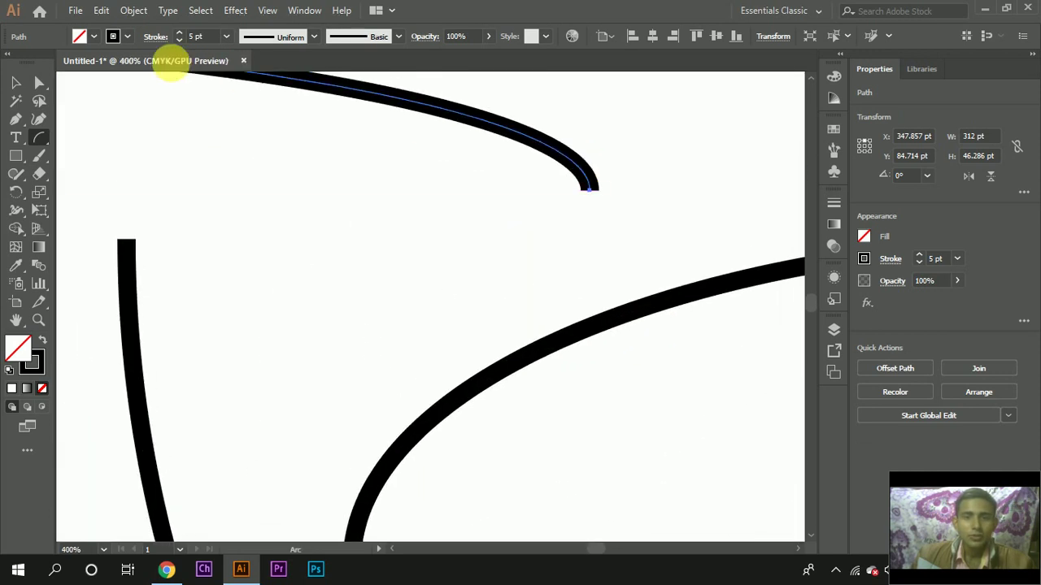
key(ctrl+0)
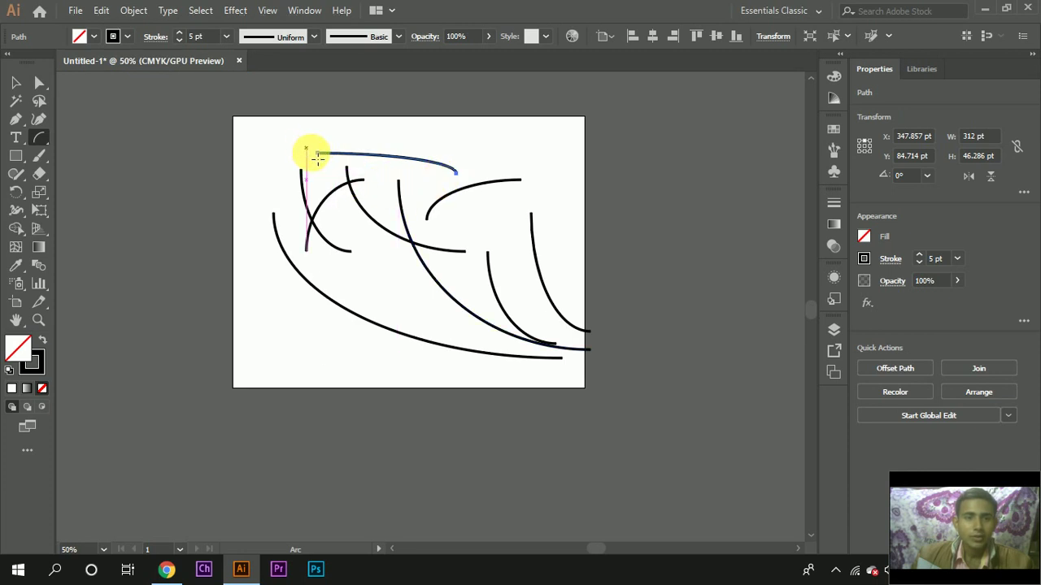
scroll(460, 205, down, 1)
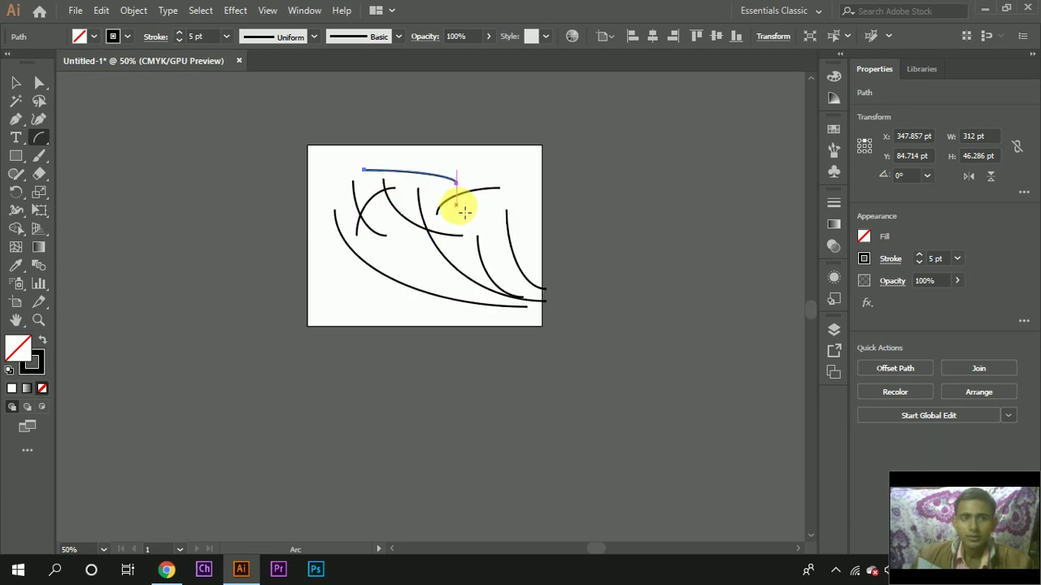
scroll(460, 204, down, 1)
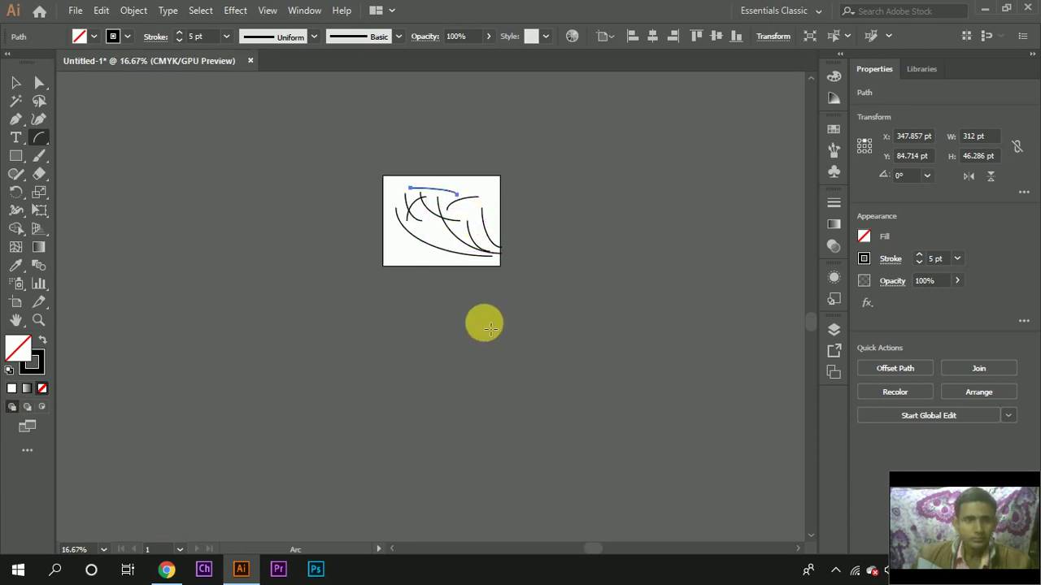
scroll(399, 227, up, 1)
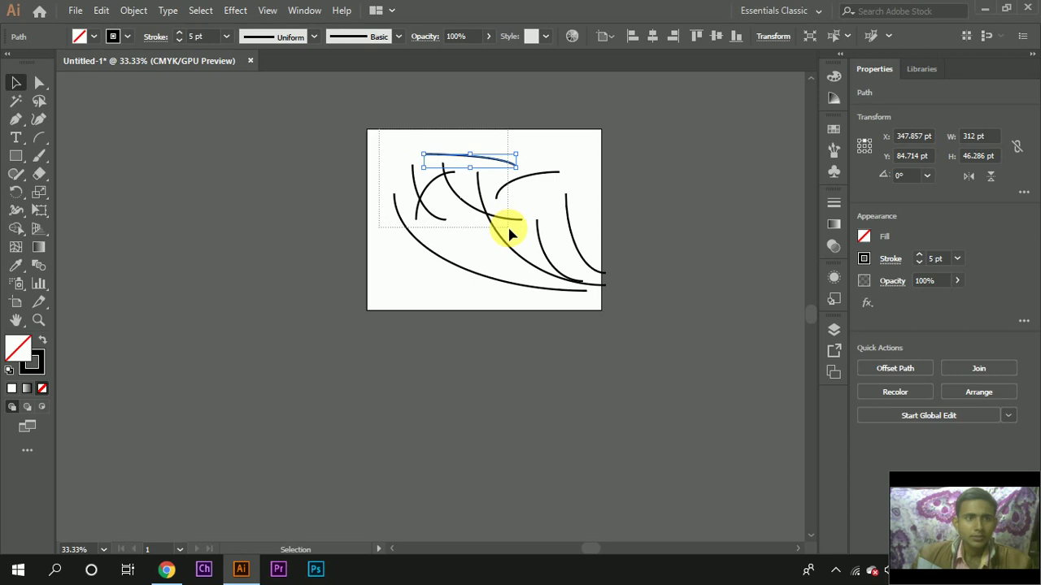
Step: Select all the black arcs and delete them, leaving the artboard empty
key(ctrl+a)
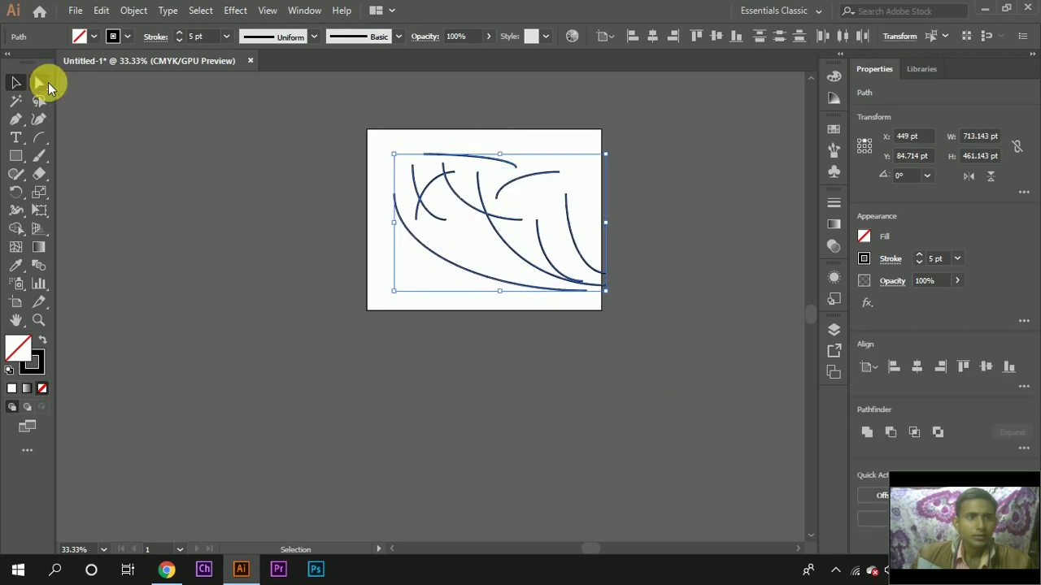
click(41, 82)
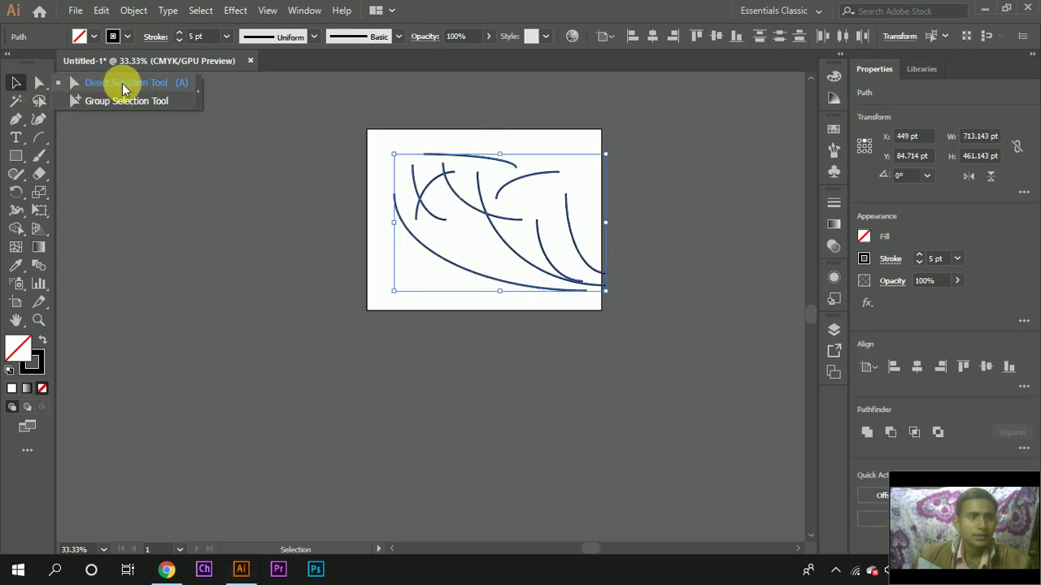
click(25, 90)
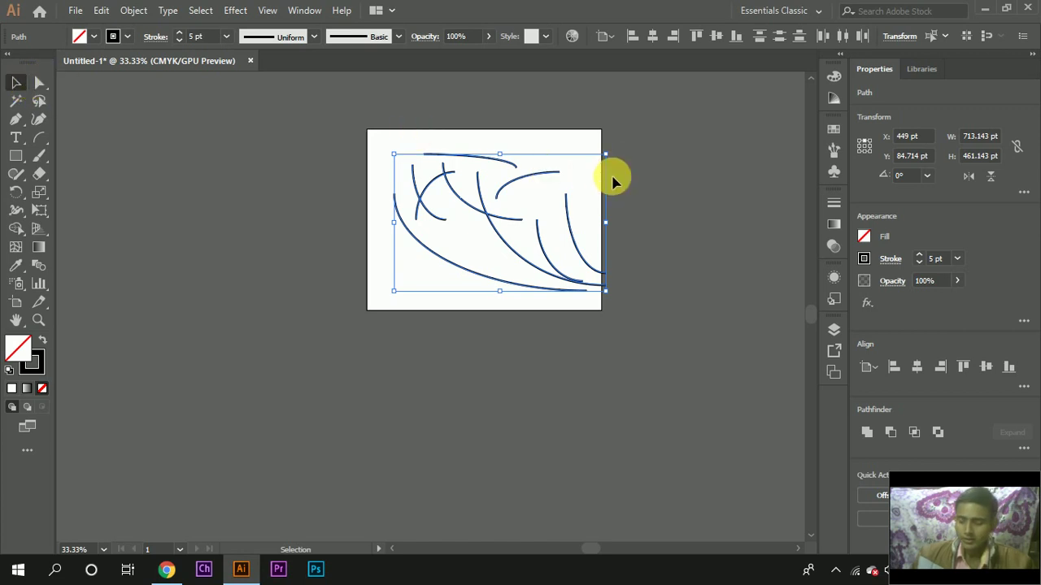
key(Delete)
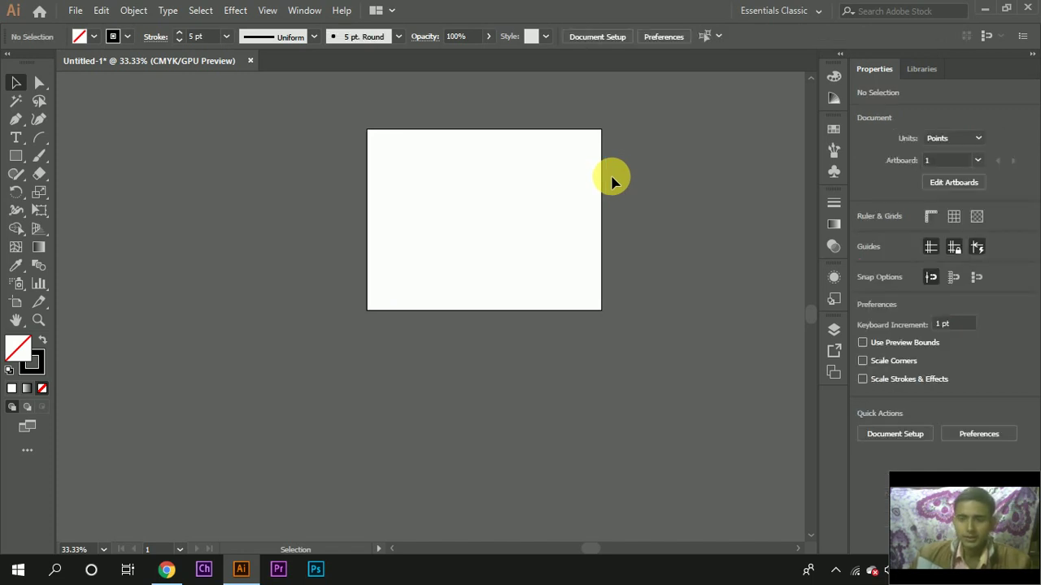
scroll(618, 180, down, 2)
scroll(443, 293, down, 2)
scroll(581, 261, down, 3)
scroll(305, 303, up, 4)
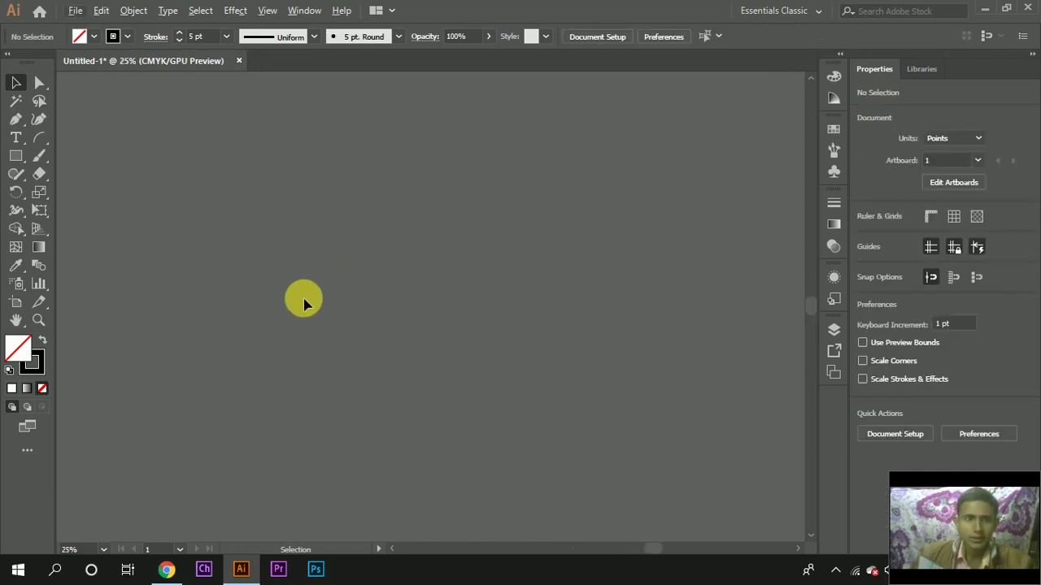
scroll(307, 301, left, 3)
scroll(388, 311, left, 3)
scroll(399, 312, down, 3)
scroll(408, 335, down, 2)
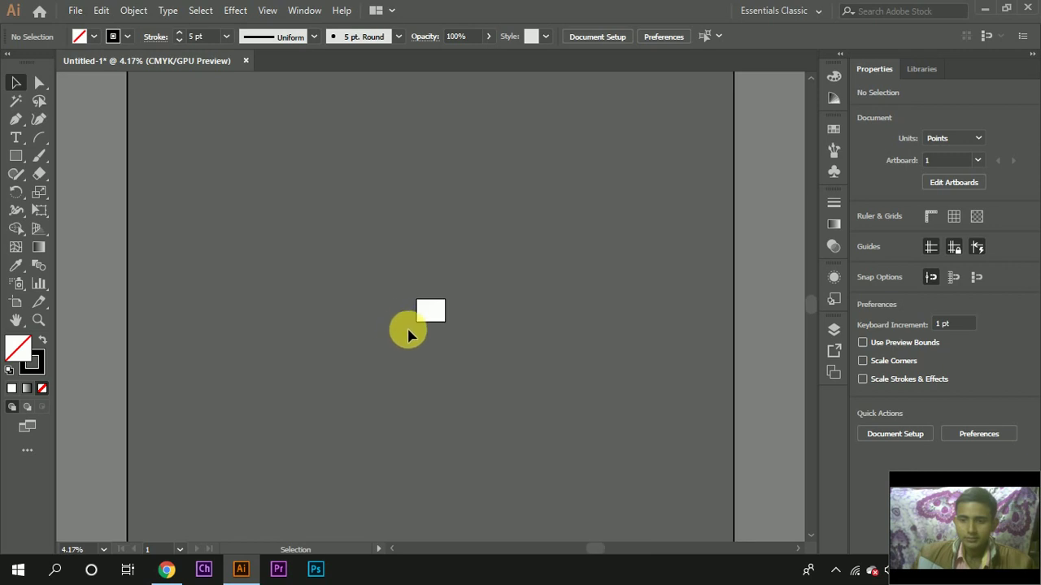
scroll(357, 298, up, 1)
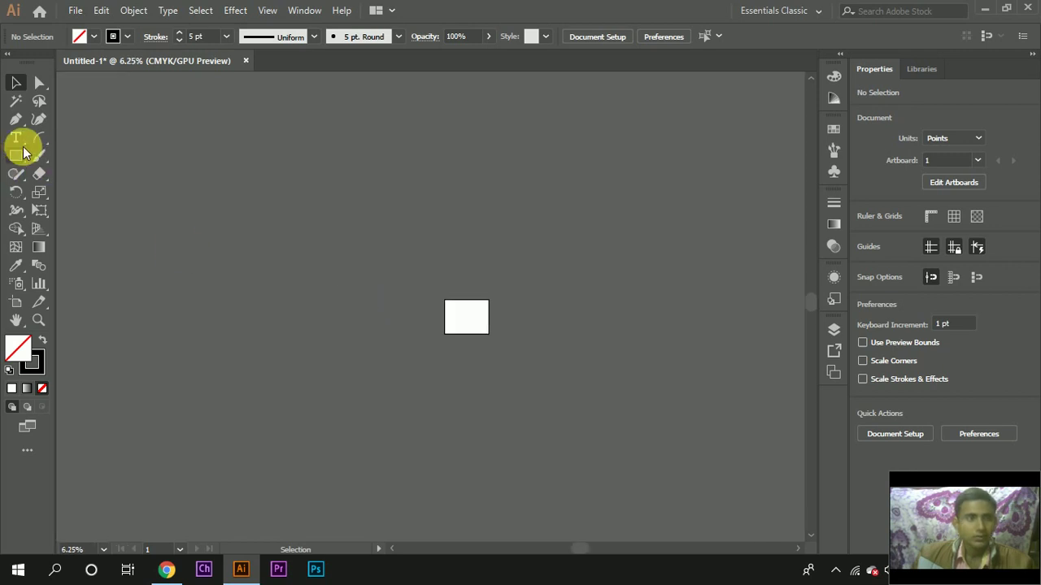
Step: Choose the Spiral Tool from the Line Segment tool flyout
click(38, 135)
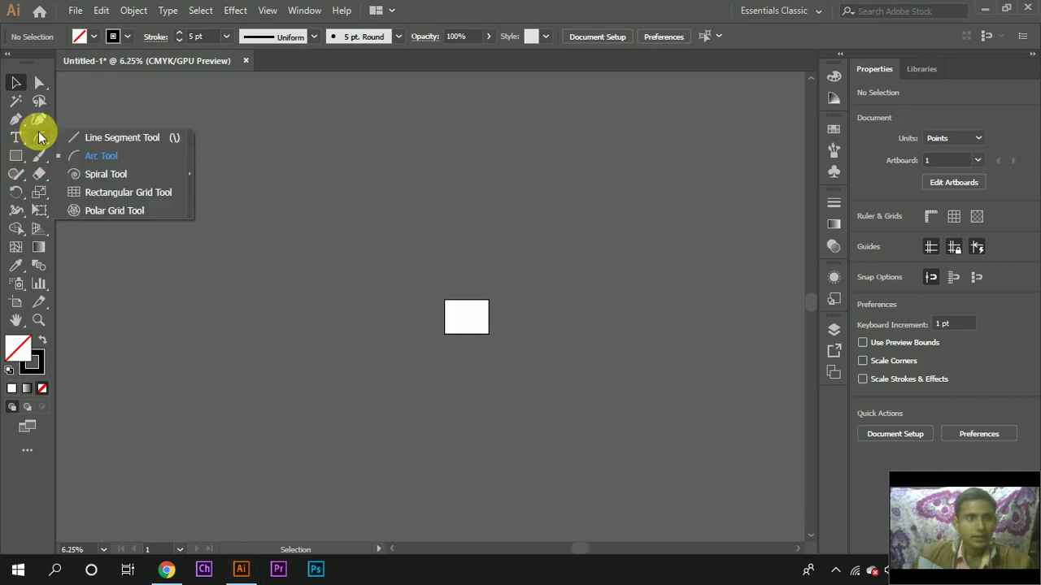
click(106, 176)
scroll(423, 293, up, 5)
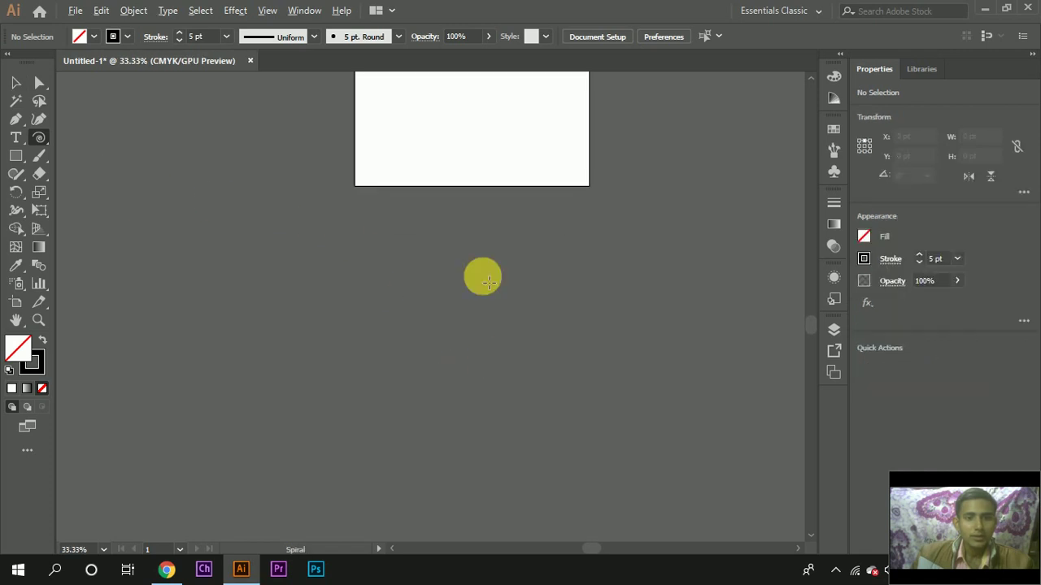
scroll(482, 264, up, 2)
scroll(484, 255, up, 3)
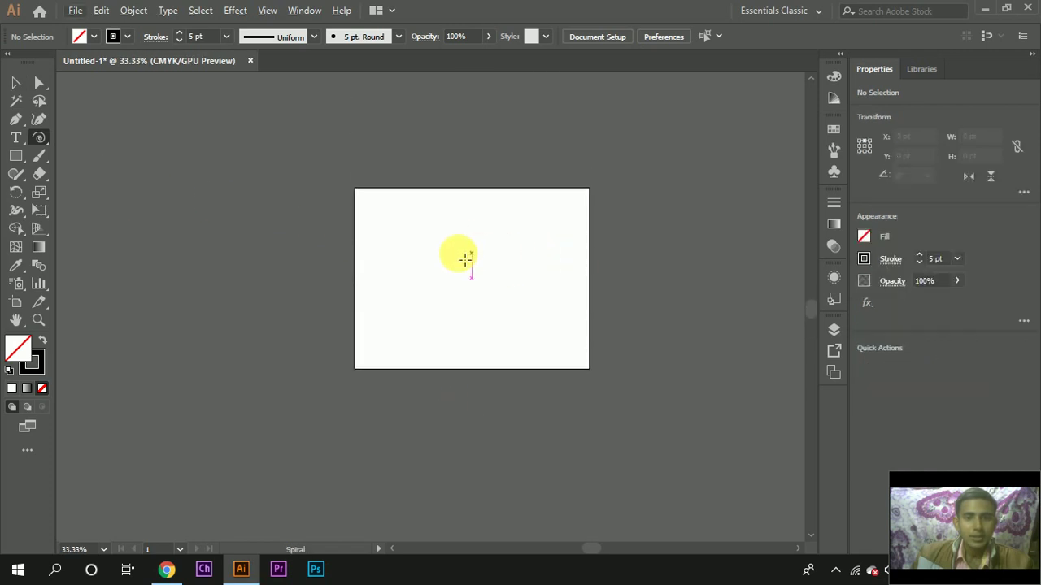
Step: Draw a spiral at the artboard's upper left with a 20 pt stroke
drag(423, 244, 458, 273)
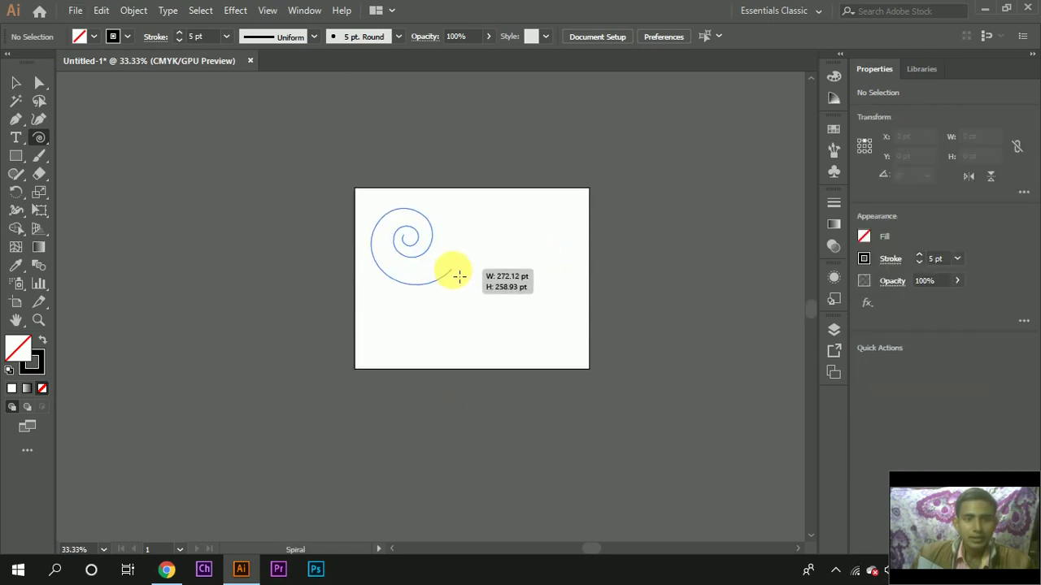
scroll(416, 260, up, 2)
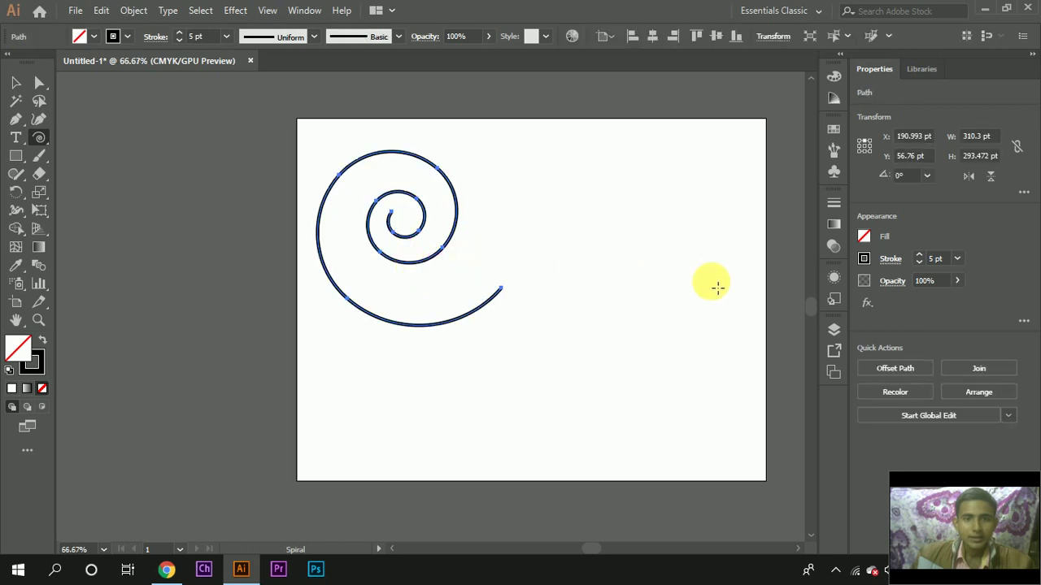
scroll(939, 258, up, 3)
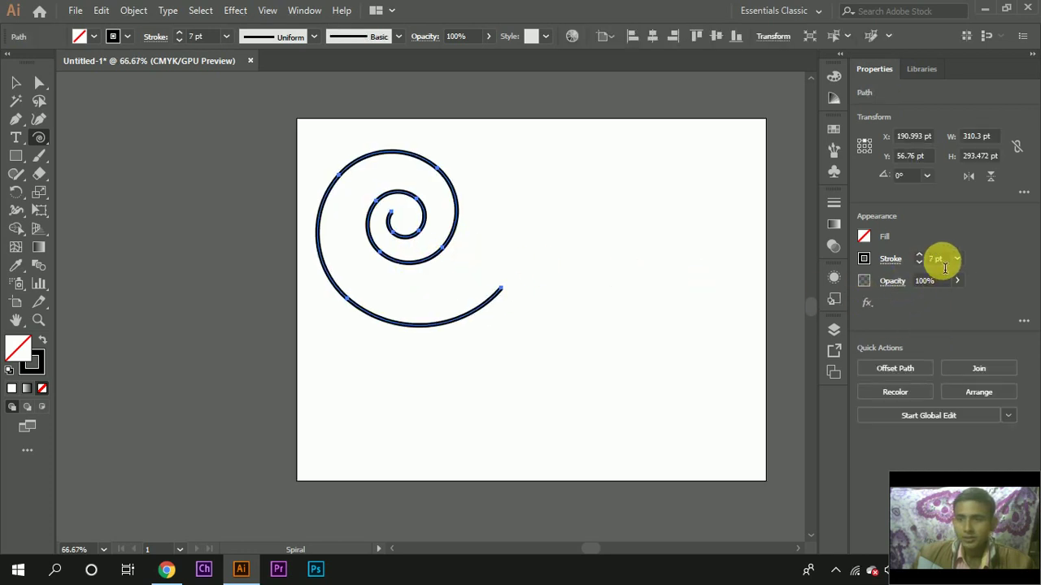
scroll(940, 261, up, 3)
scroll(950, 265, up, 3)
scroll(950, 268, up, 2)
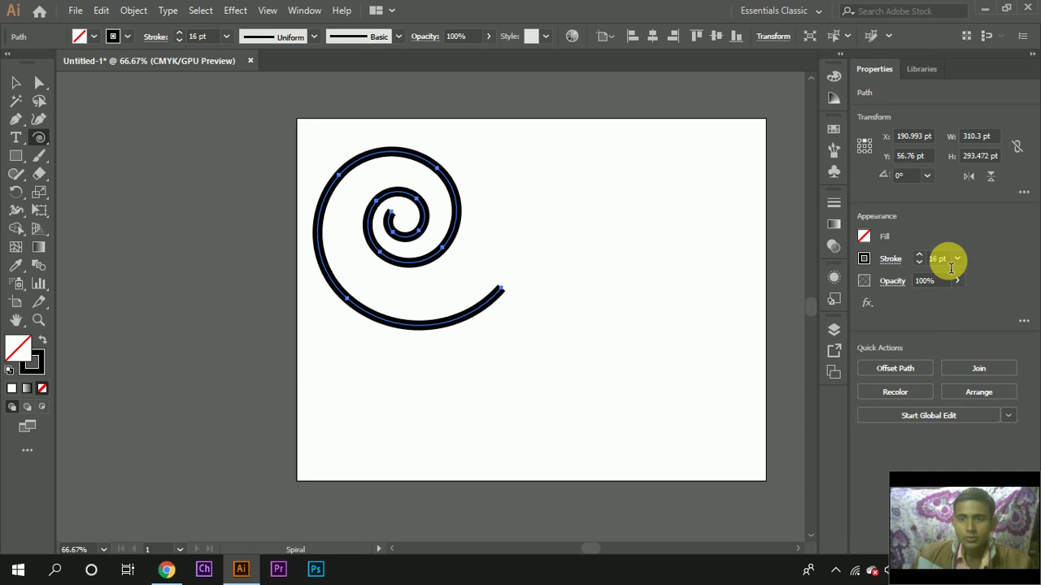
scroll(950, 268, up, 2)
scroll(931, 268, up, 4)
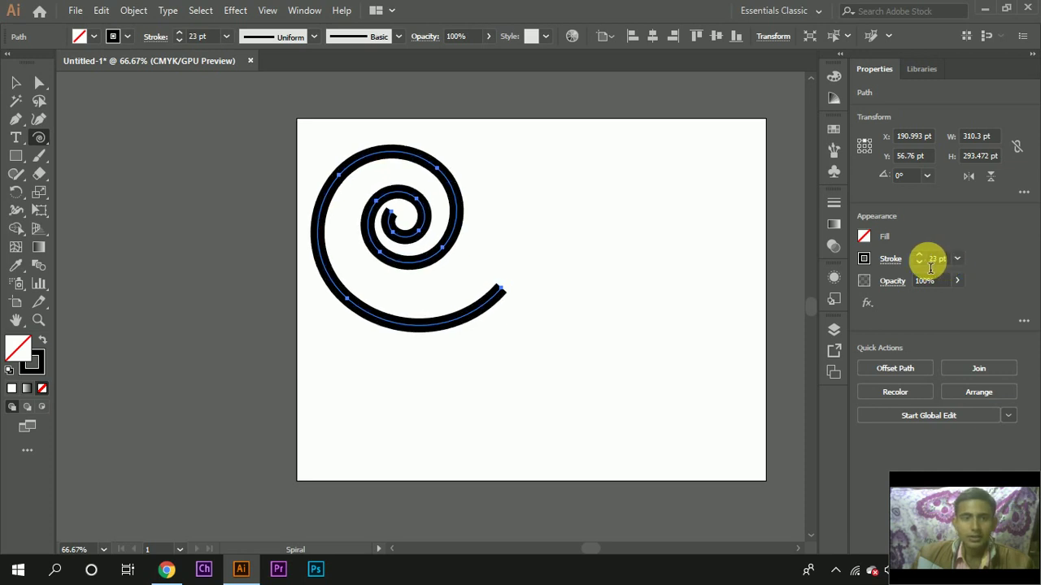
scroll(932, 269, up, 3)
scroll(932, 271, up, 4)
scroll(934, 272, up, 3)
scroll(933, 272, up, 4)
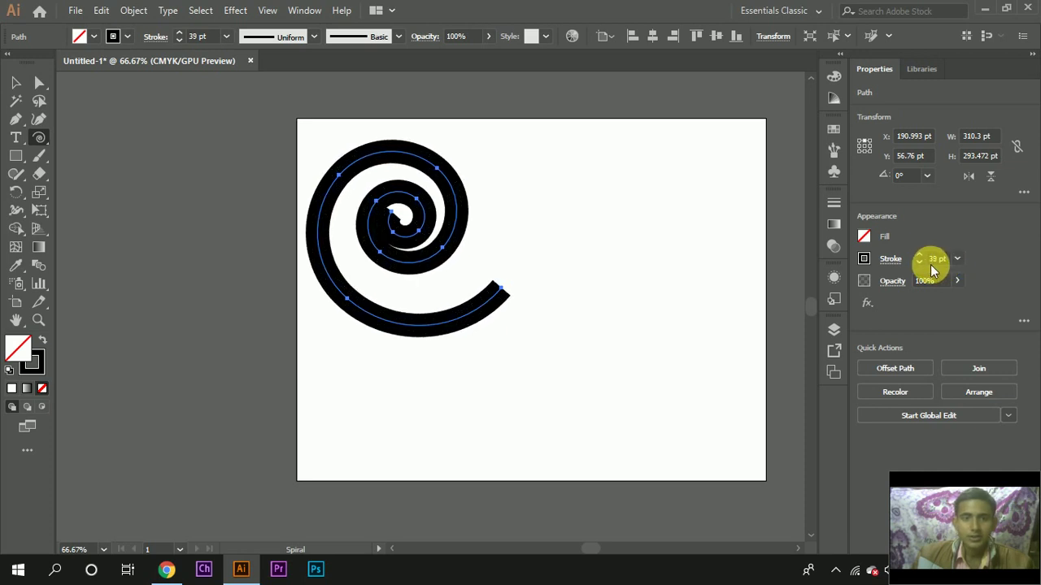
scroll(933, 273, down, 3)
scroll(931, 269, down, 4)
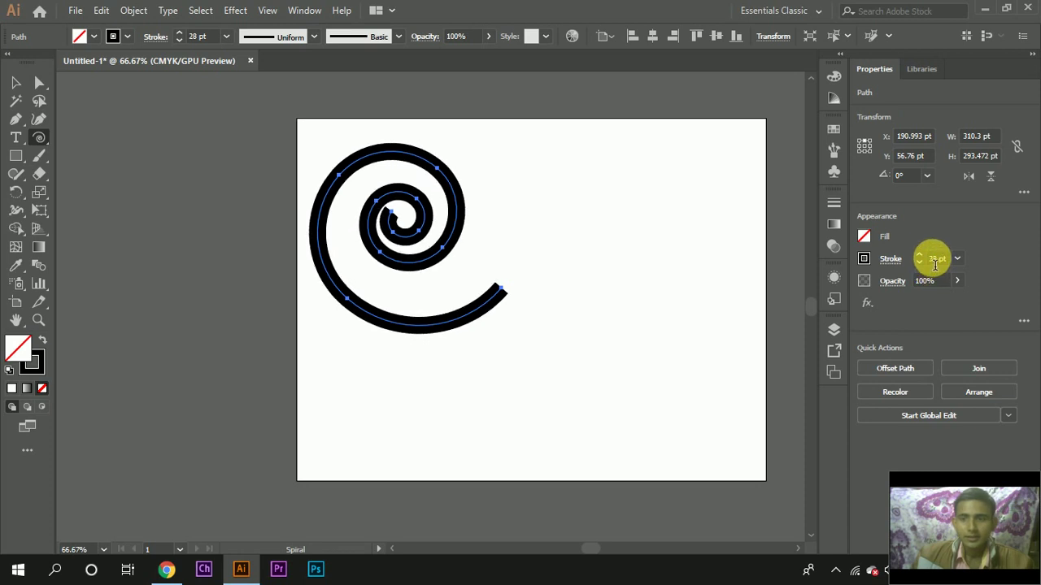
scroll(932, 267, down, 4)
scroll(935, 266, down, 5)
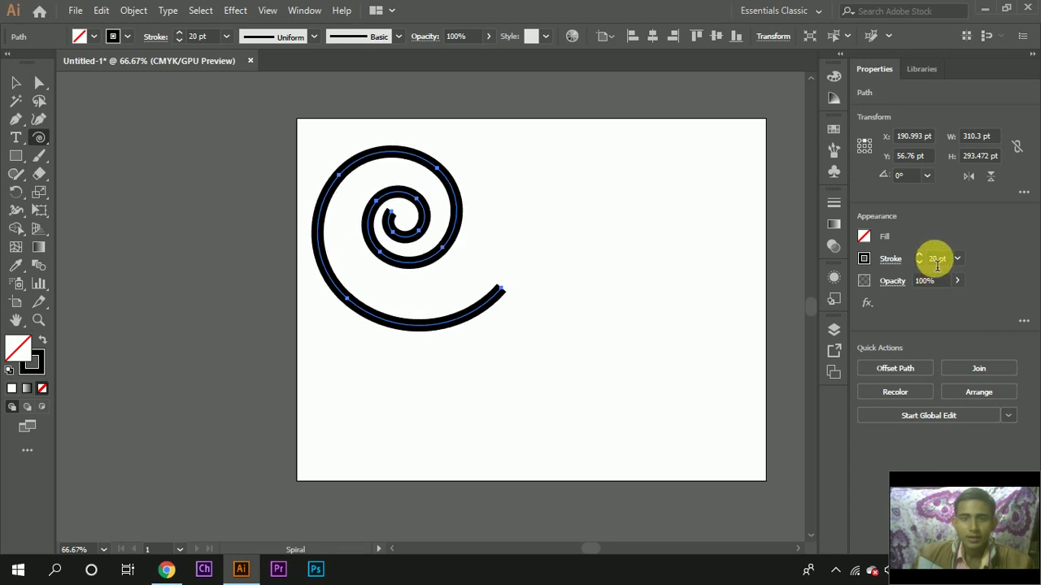
Step: Make the spiral's stroke red and deselect it
click(867, 262)
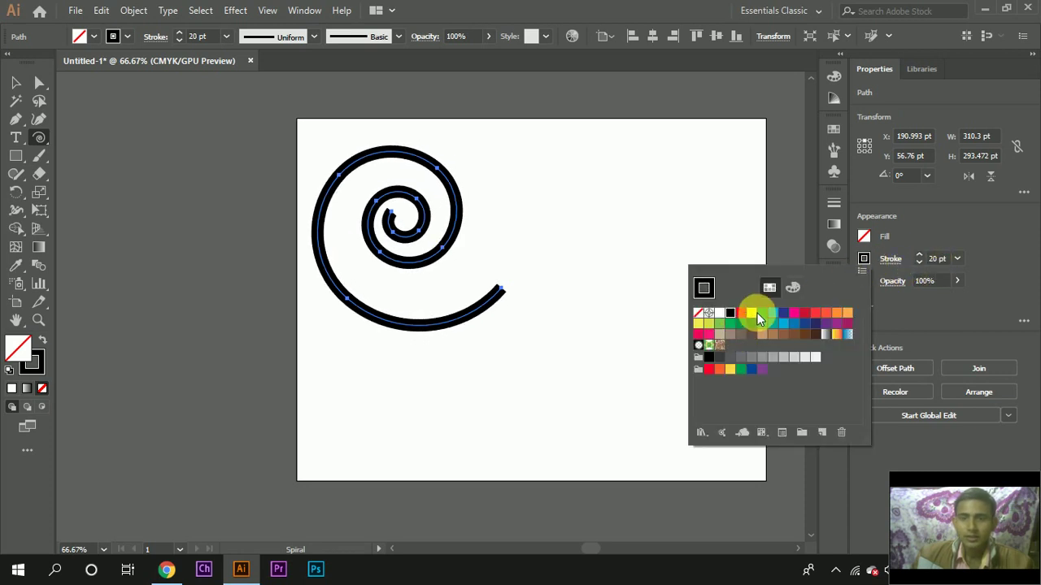
click(747, 314)
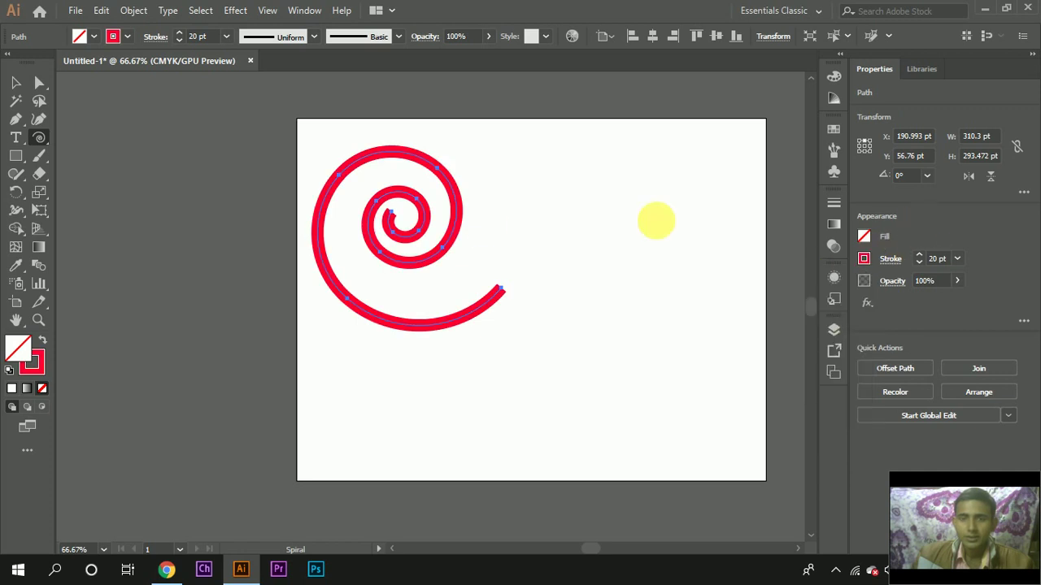
click(15, 82)
click(266, 252)
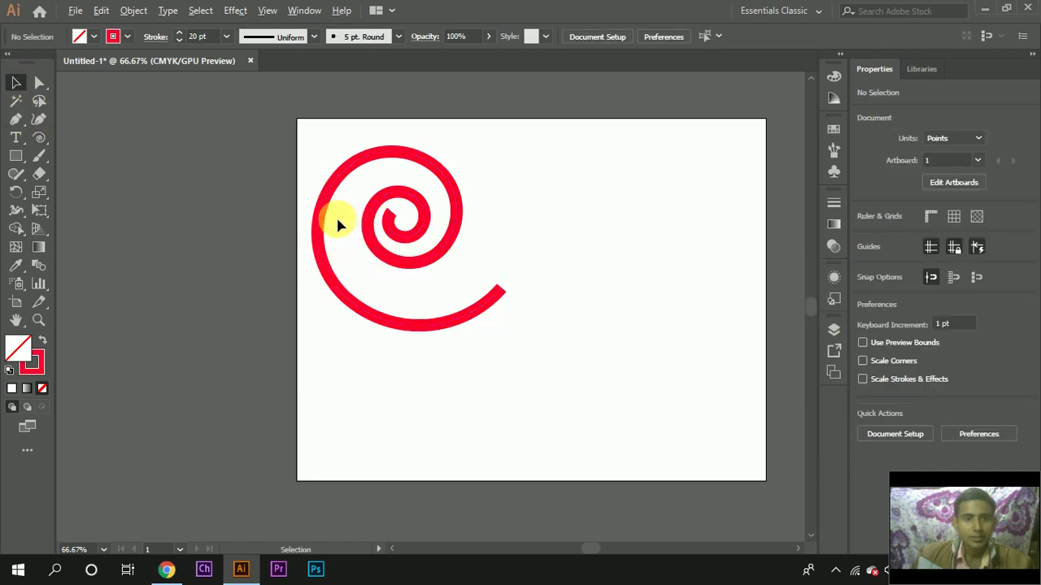
Step: Alt-drag an overlapping copy of the red spiral to the right, then shift it further right
scroll(336, 215, up, 3)
scroll(336, 216, down, 5)
mouse_move(382, 234)
mouse_down()
mouse_move(439, 258)
mouse_move(488, 259)
mouse_up()
scroll(488, 259, up, 3)
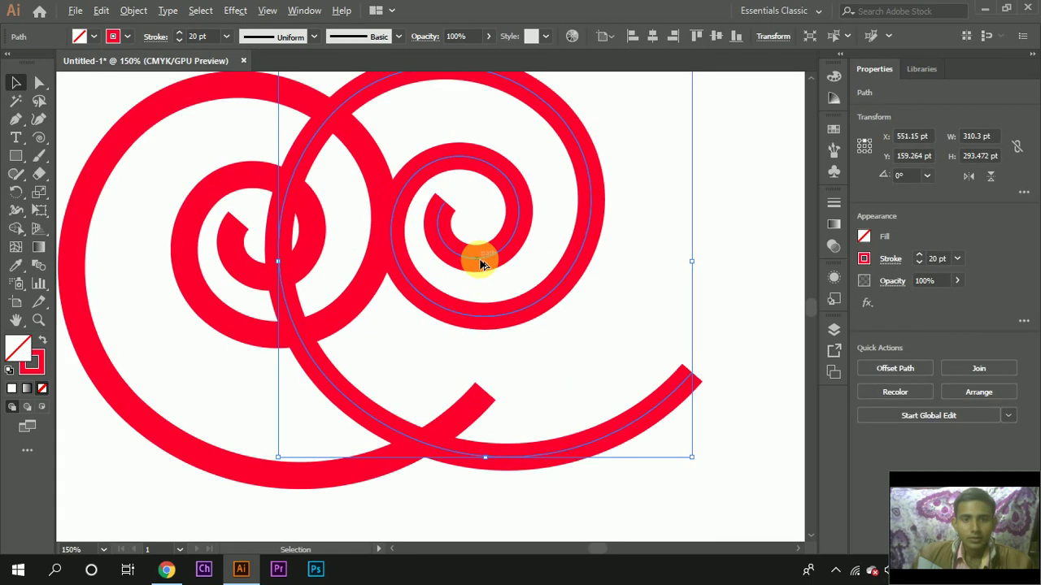
scroll(367, 232, down, 3)
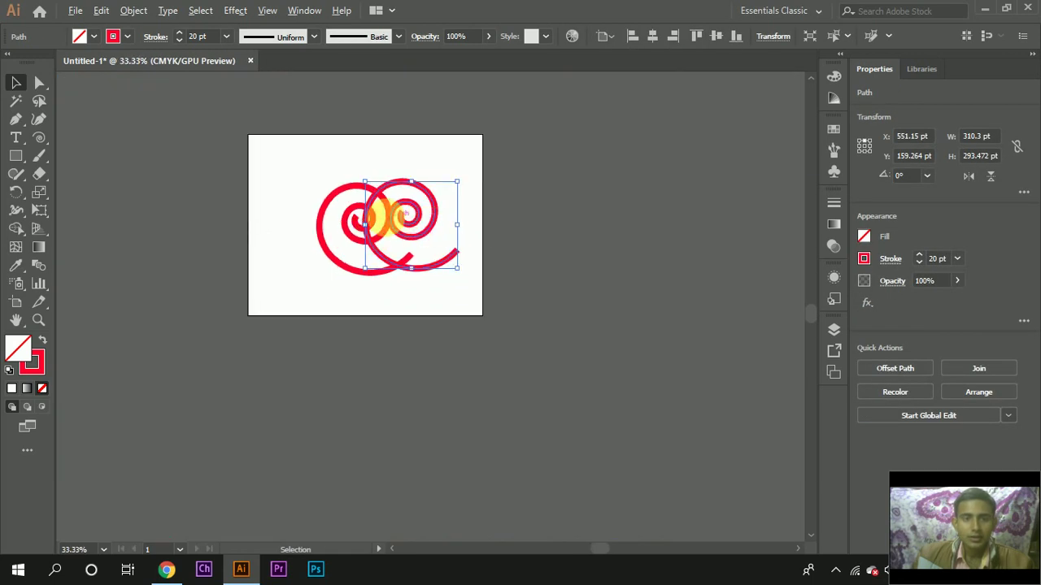
scroll(370, 220, up, 2)
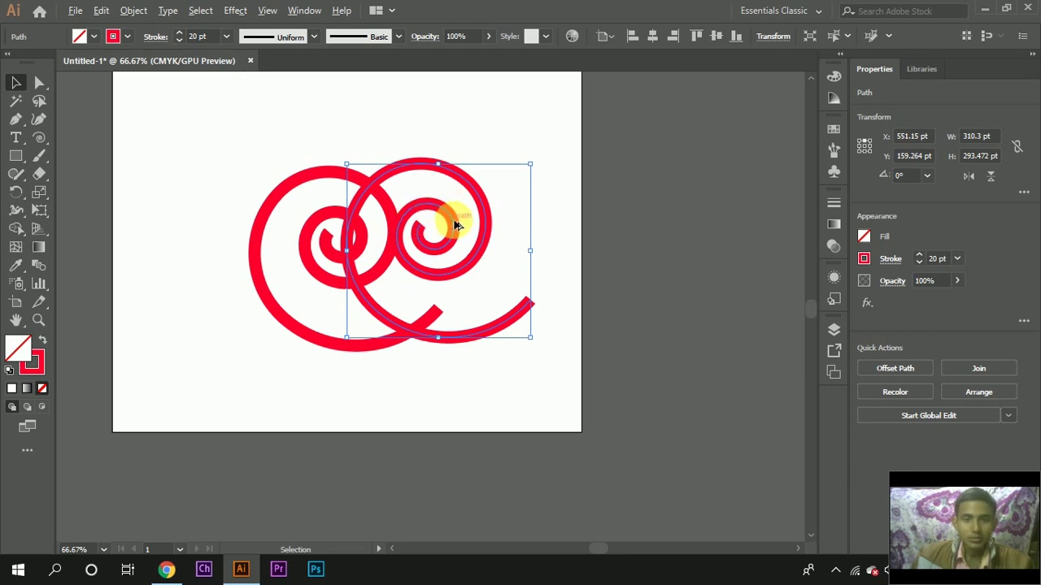
drag(453, 229, 488, 228)
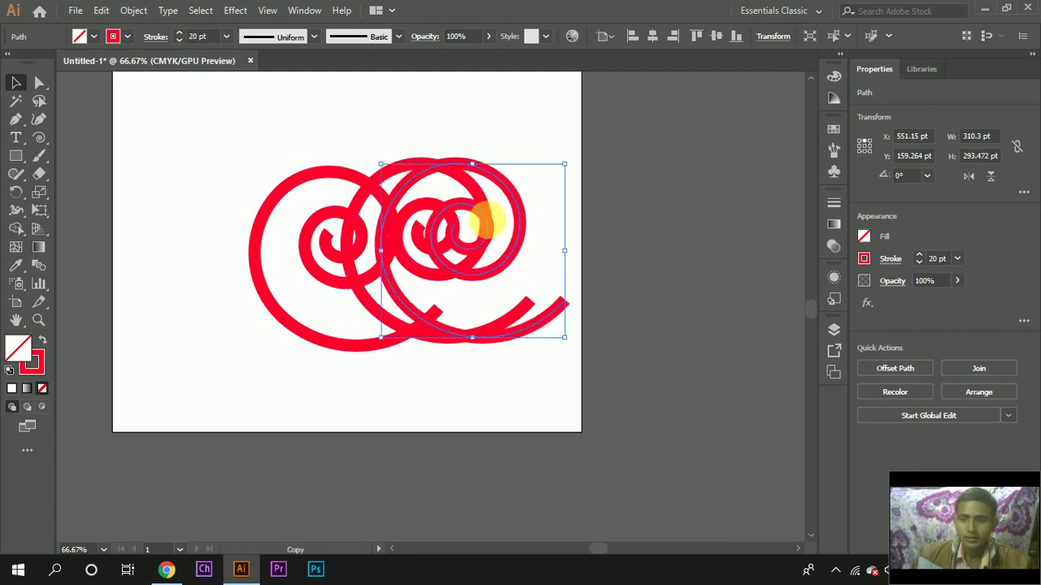
Step: Move the right spiral over the left one and delete the extra copy
alt+scroll(418, 268, down, 3)
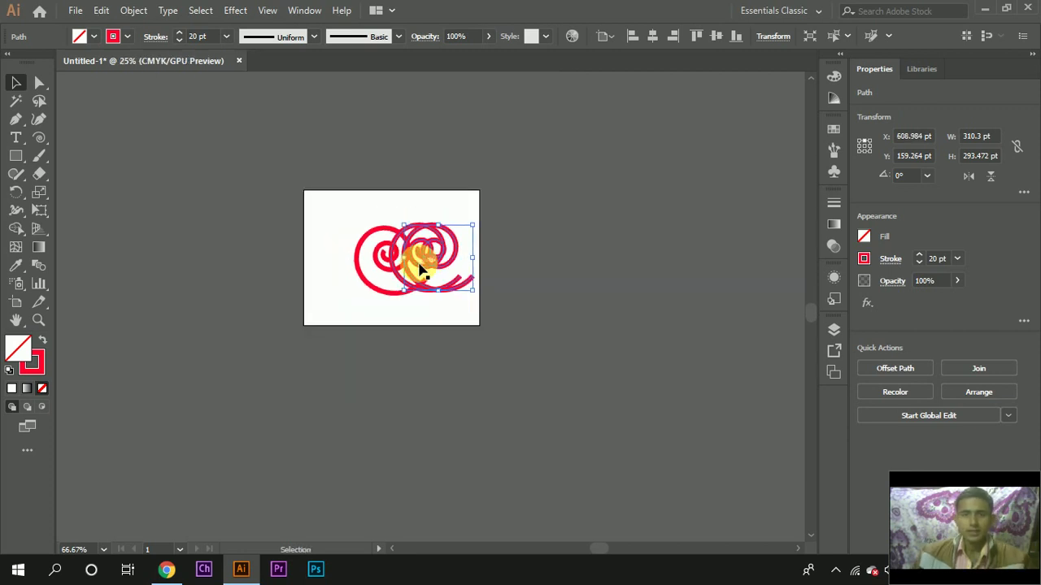
alt+scroll(415, 244, up, 3)
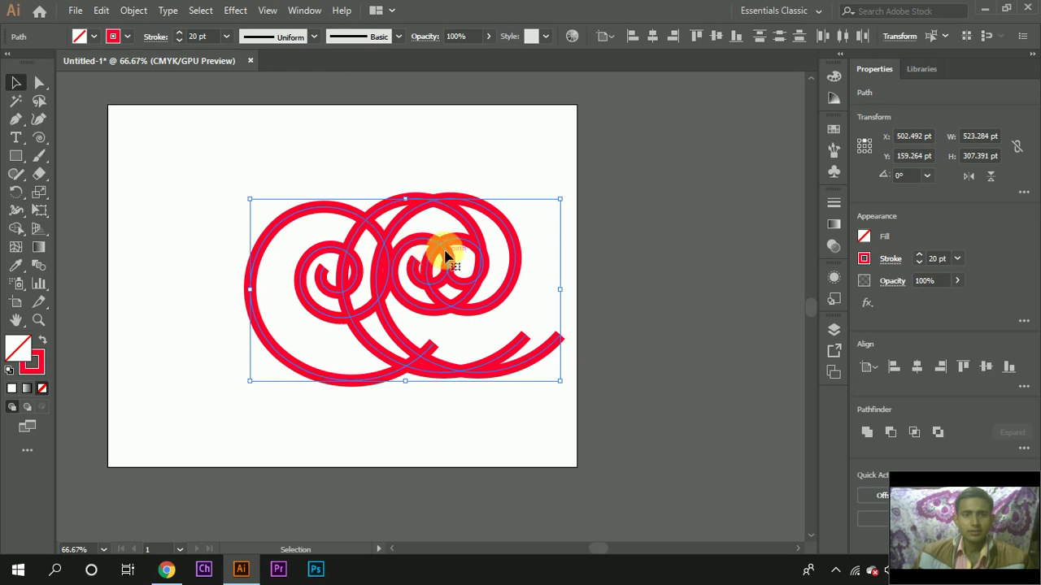
click(423, 222)
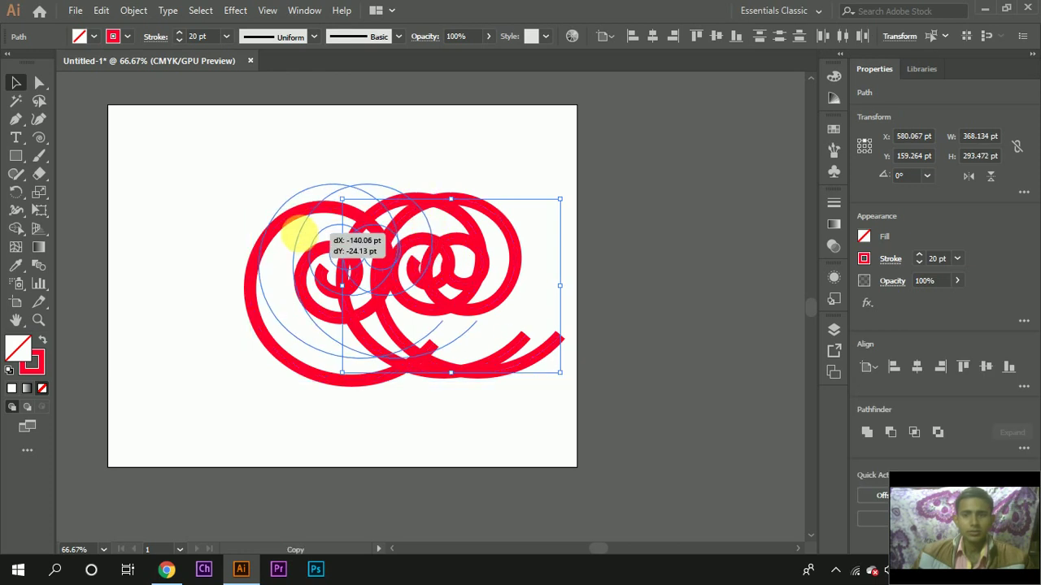
drag(382, 250, 291, 238)
key(a)
click(362, 259)
key(Delete)
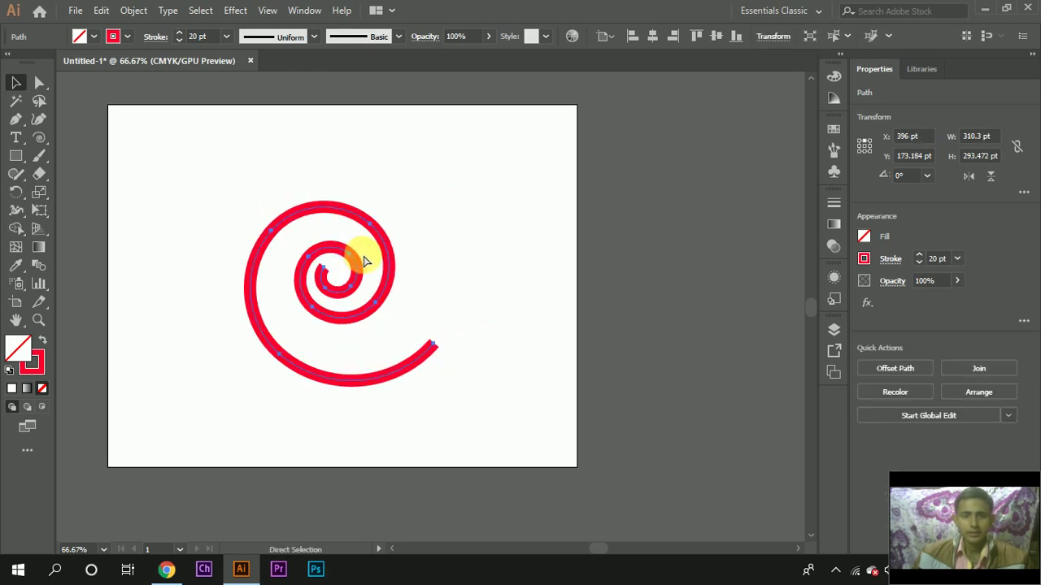
Step: Alt-drag a duplicate of the remaining spiral up and to the left
key(v)
click(382, 257)
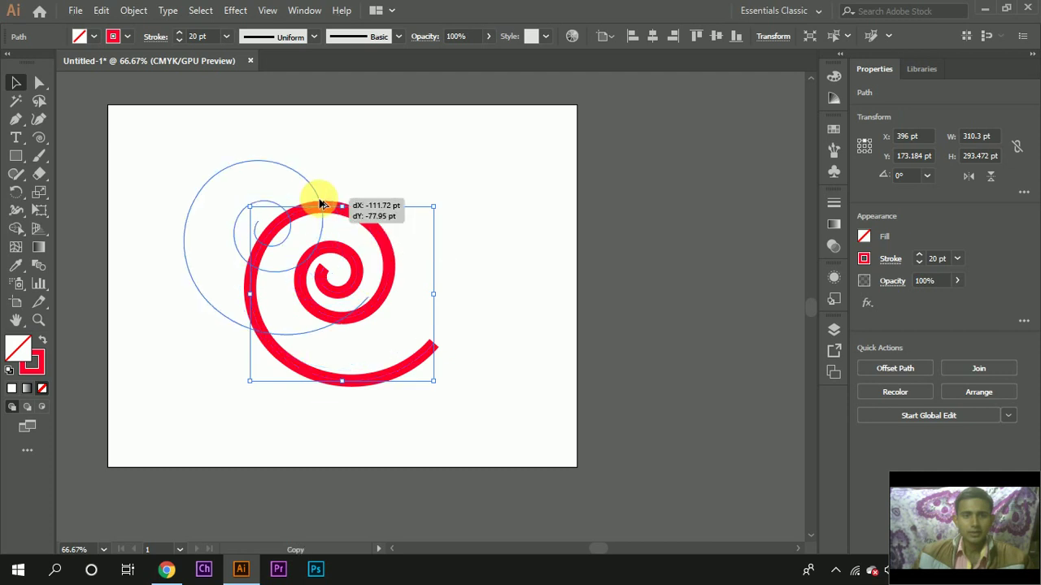
drag(386, 250, 326, 207)
Step: Select all the spiral artwork and delete it from the artboard
scroll(325, 228, down, 3)
scroll(290, 233, up, 5)
scroll(299, 240, down, 2)
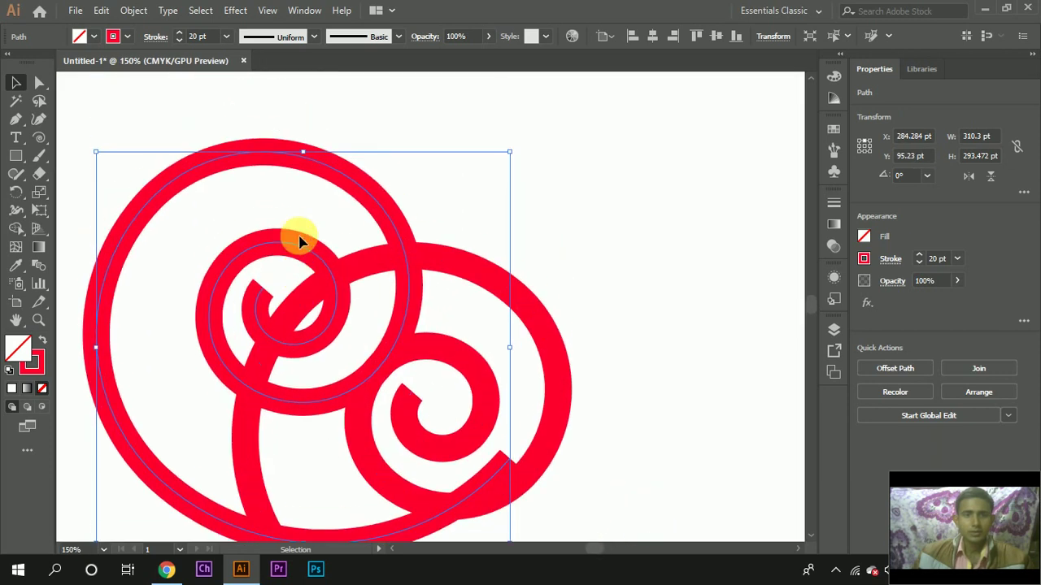
scroll(294, 236, down, 2)
click(438, 222)
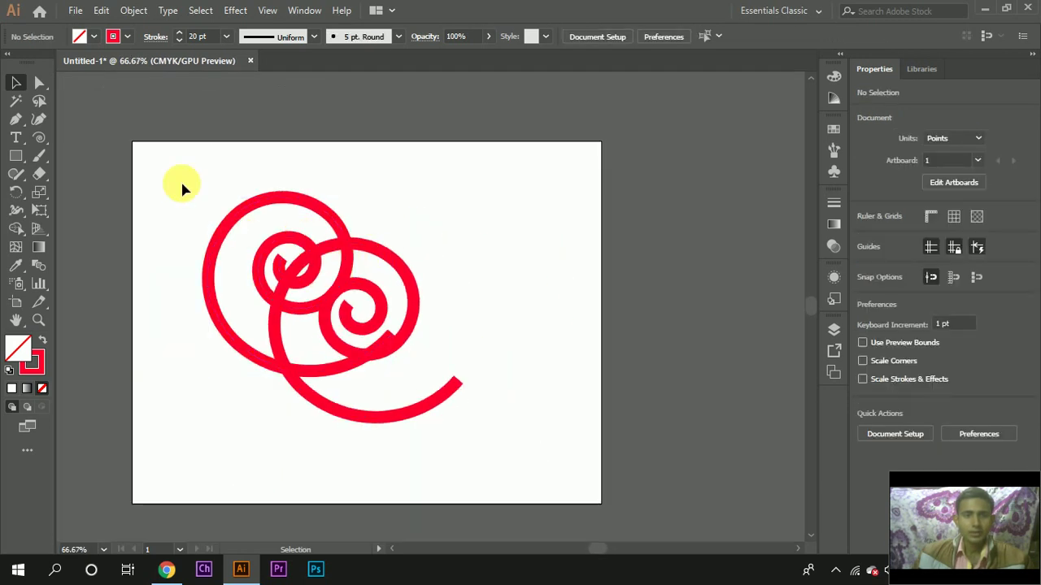
click(385, 323)
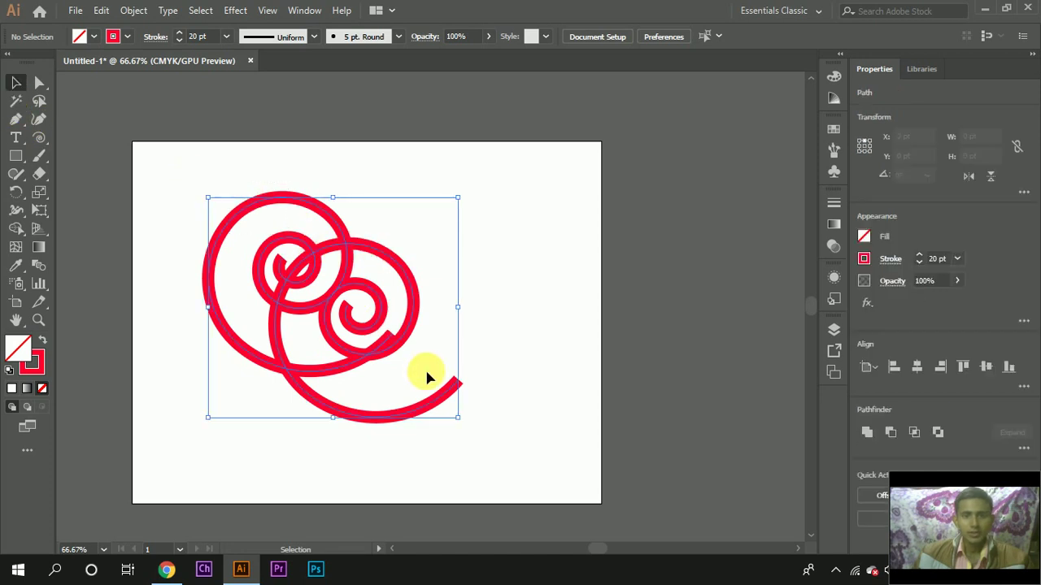
key(Delete)
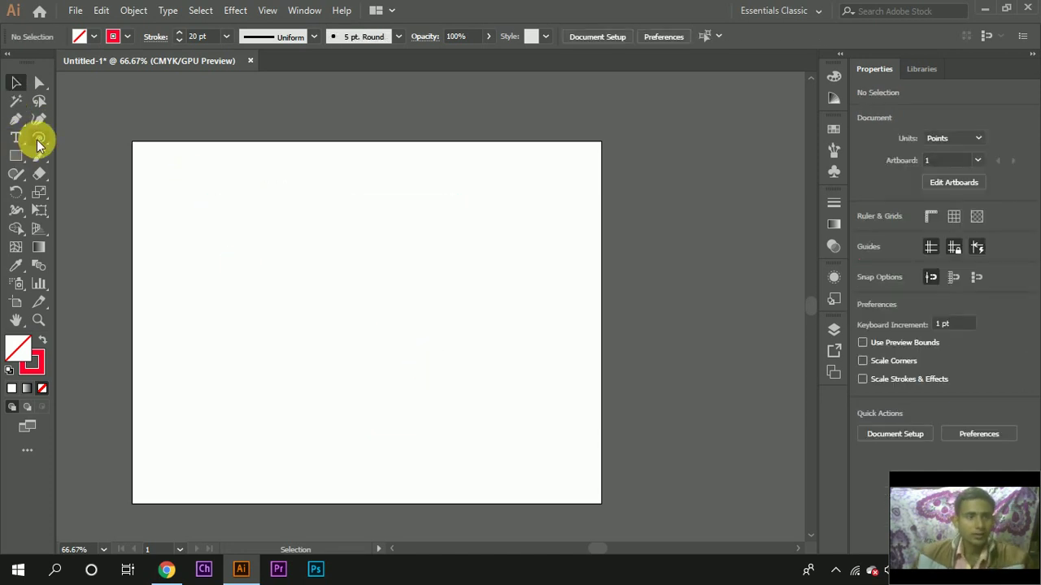
Step: Drag out a 6×6 rectangular grid with a red 20 pt stroke in the artboard's centre
click(39, 137)
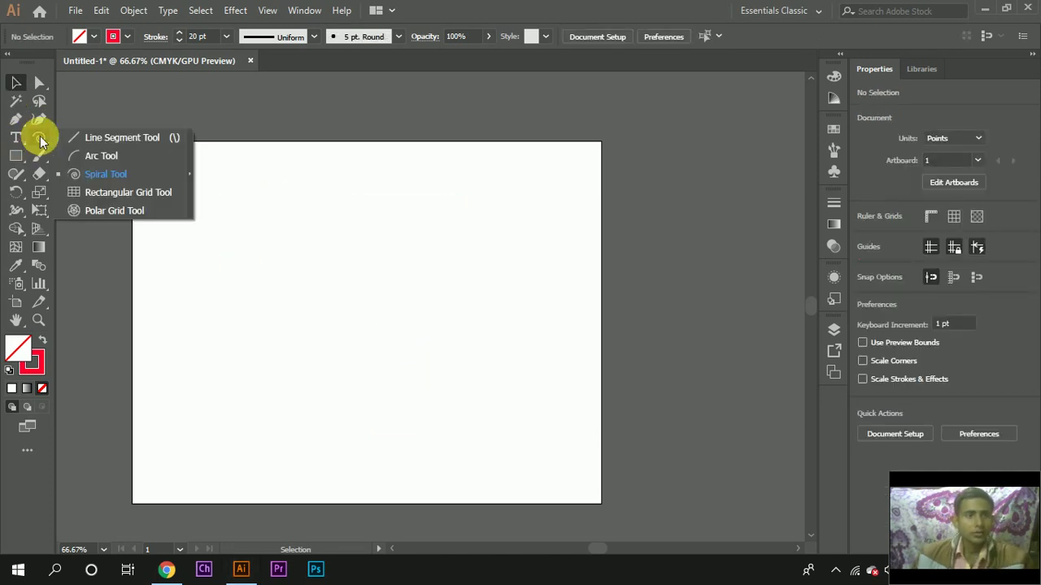
click(132, 194)
drag(271, 215, 477, 421)
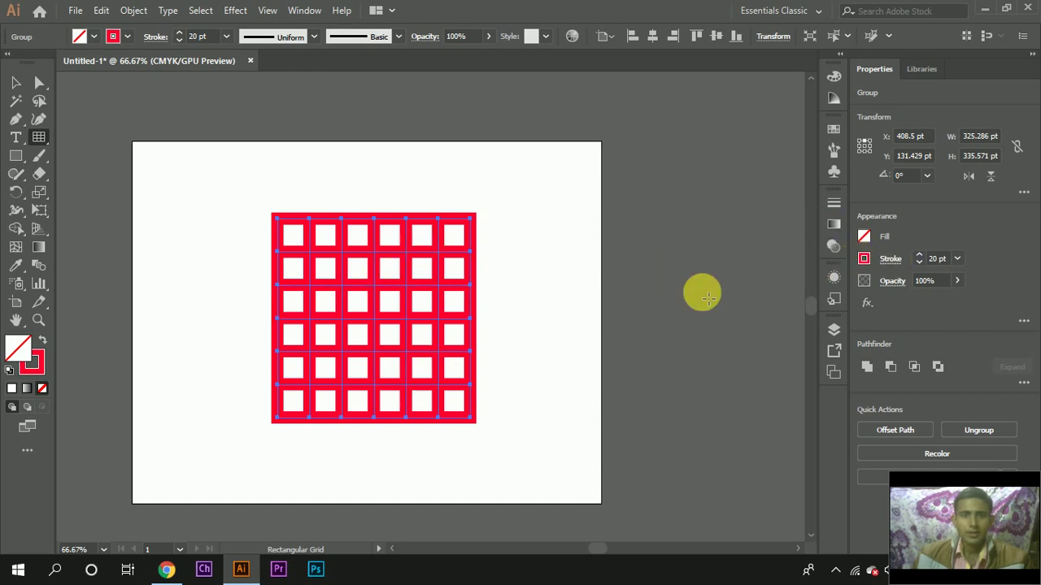
Step: Give the grid a dark brown stroke swatch, thinned from 20 pt to 6 pt
click(892, 260)
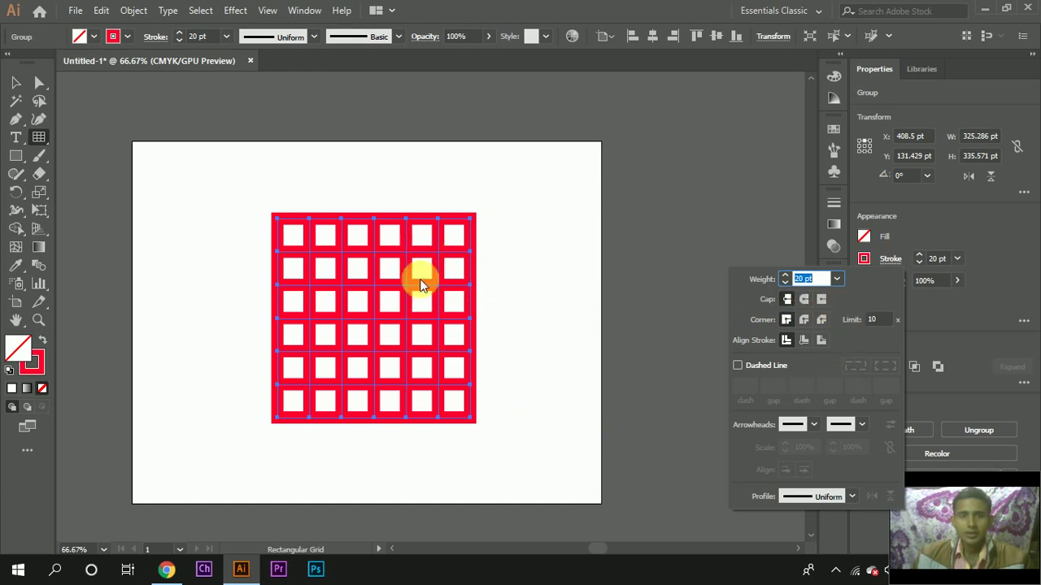
click(864, 268)
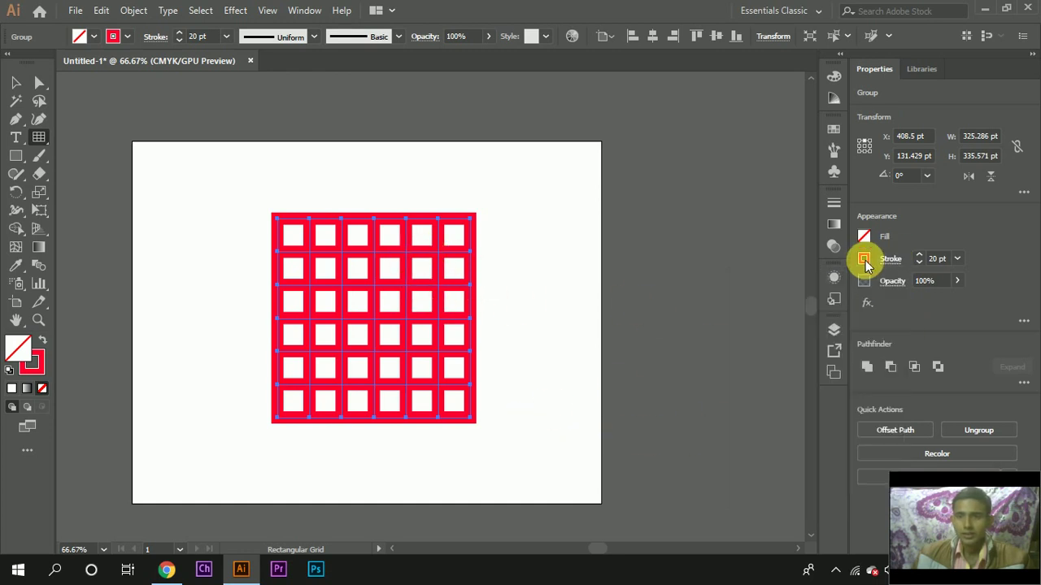
click(864, 265)
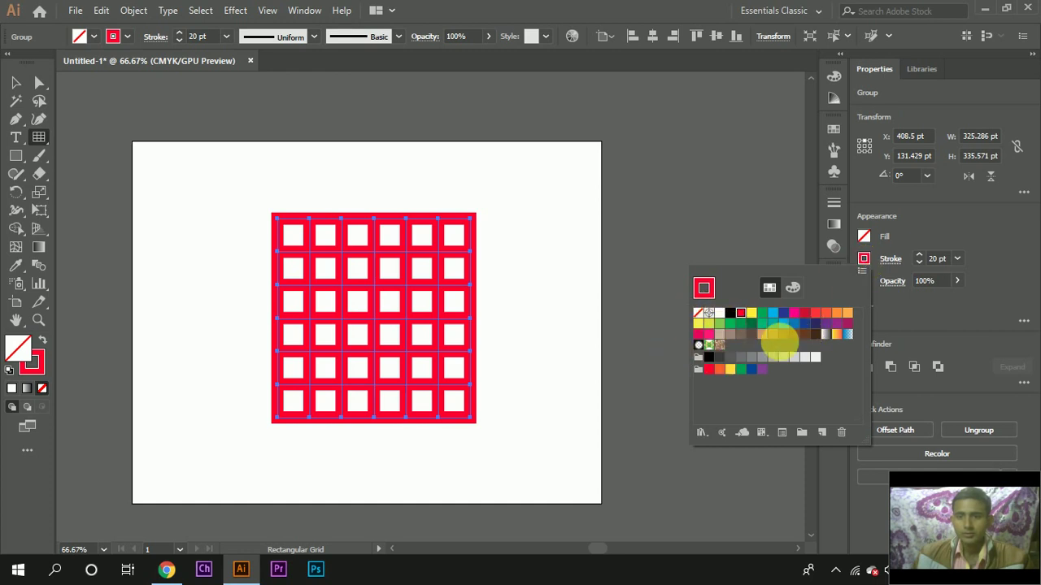
click(752, 334)
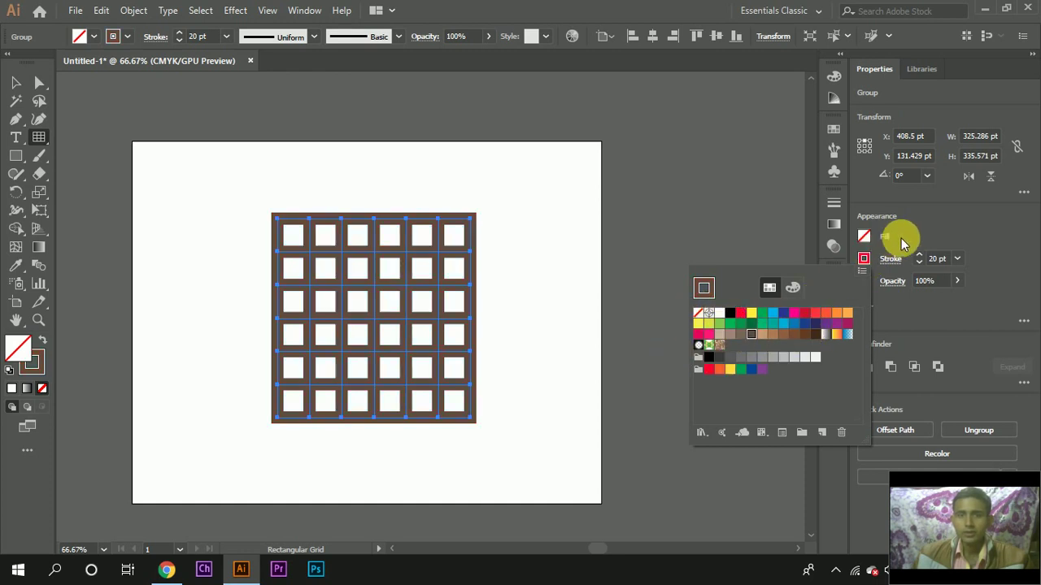
scroll(934, 259, down, 7)
scroll(938, 262, down, 7)
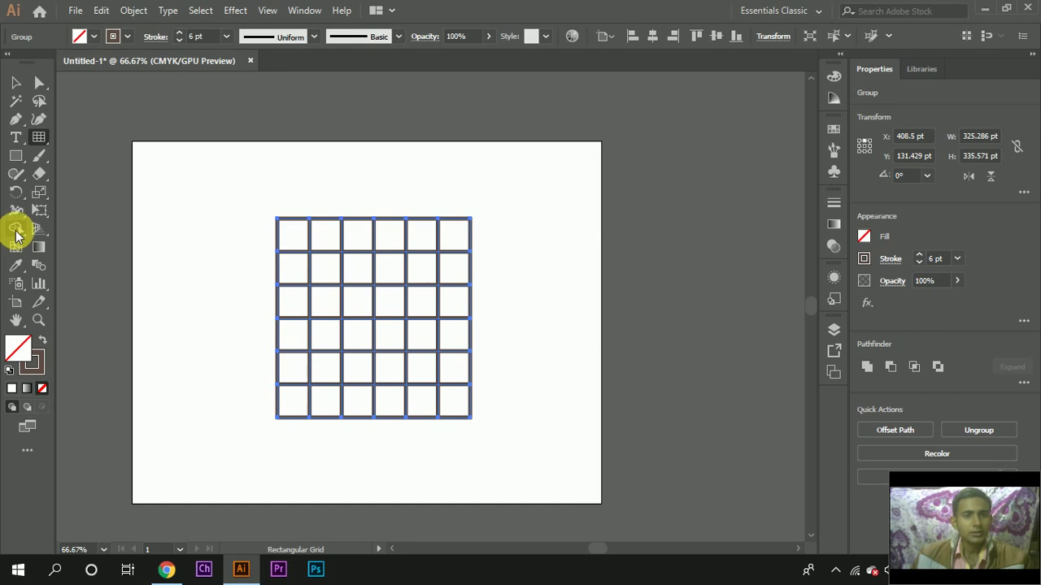
Step: Switch to the Shape Builder Tool from the shape-combining flyout
right_click(18, 231)
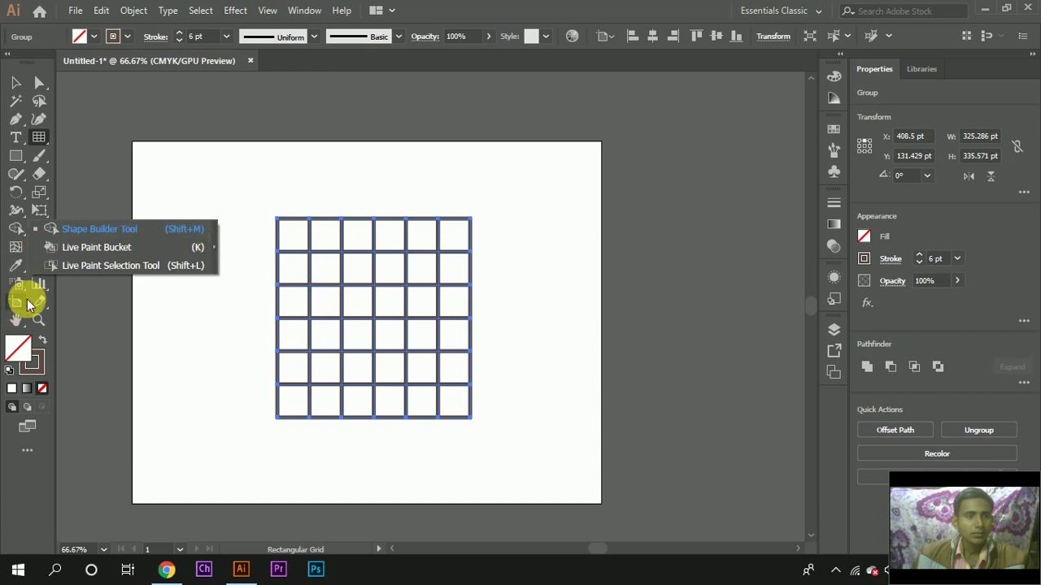
click(25, 444)
right_click(41, 214)
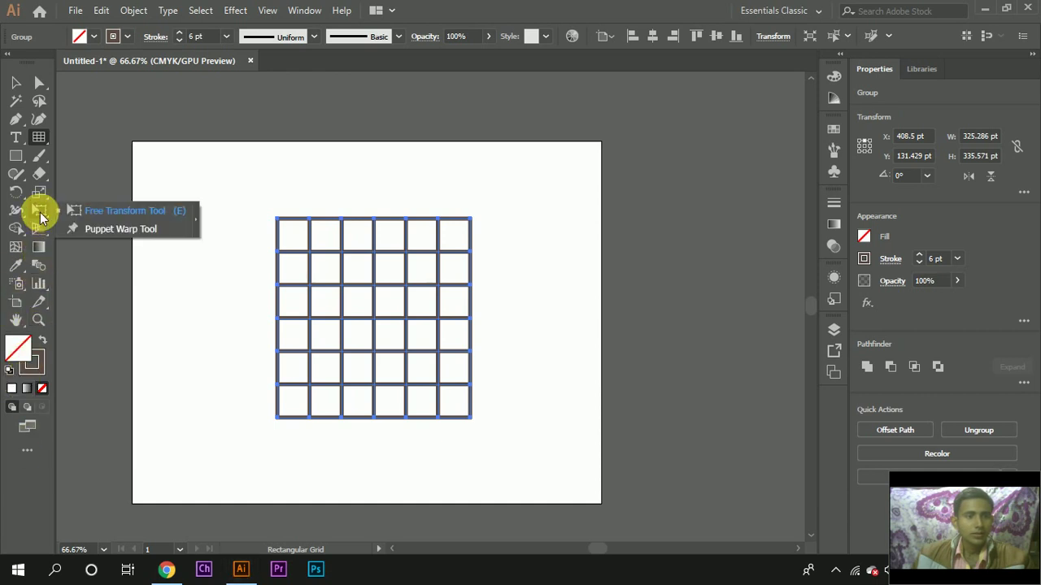
right_click(18, 229)
click(61, 229)
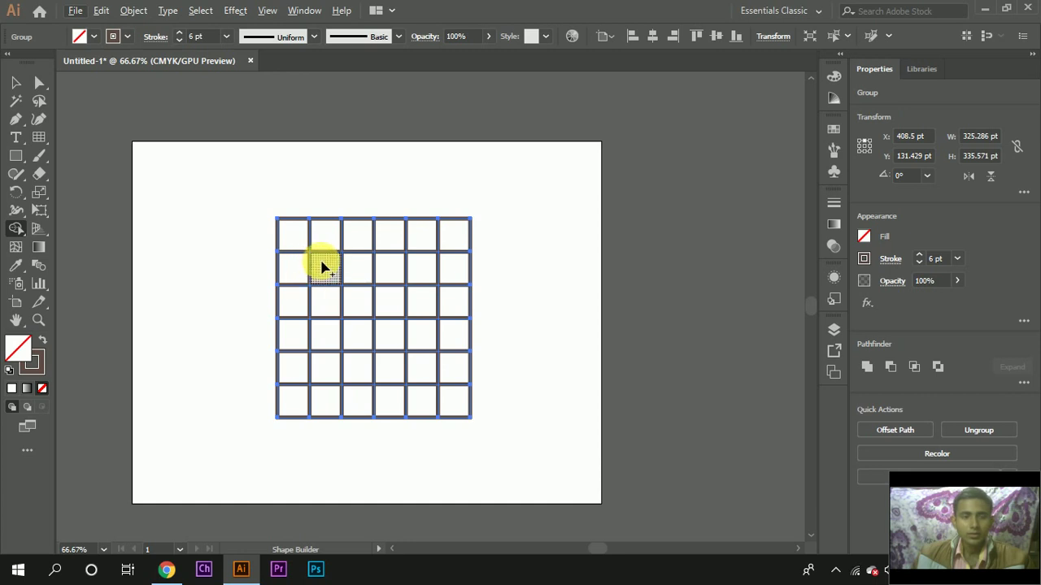
Step: Merge the top and second rows into single wide cells and join fourth-column cells
mouse_move(324, 271)
mouse_down()
mouse_move(296, 272)
mouse_move(456, 273)
mouse_up()
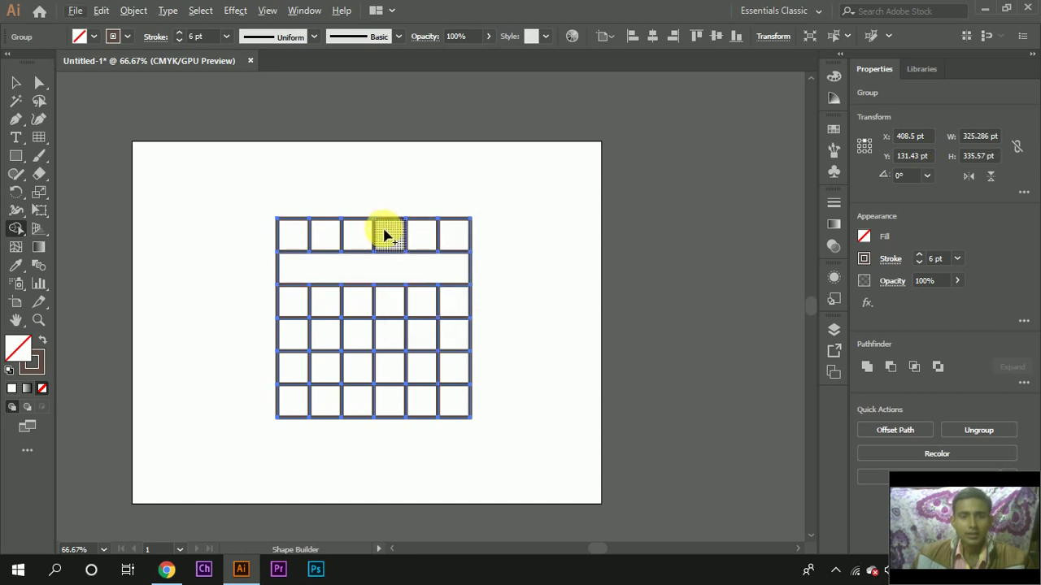
mouse_move(448, 235)
mouse_down()
mouse_move(350, 246)
mouse_move(294, 237)
mouse_up()
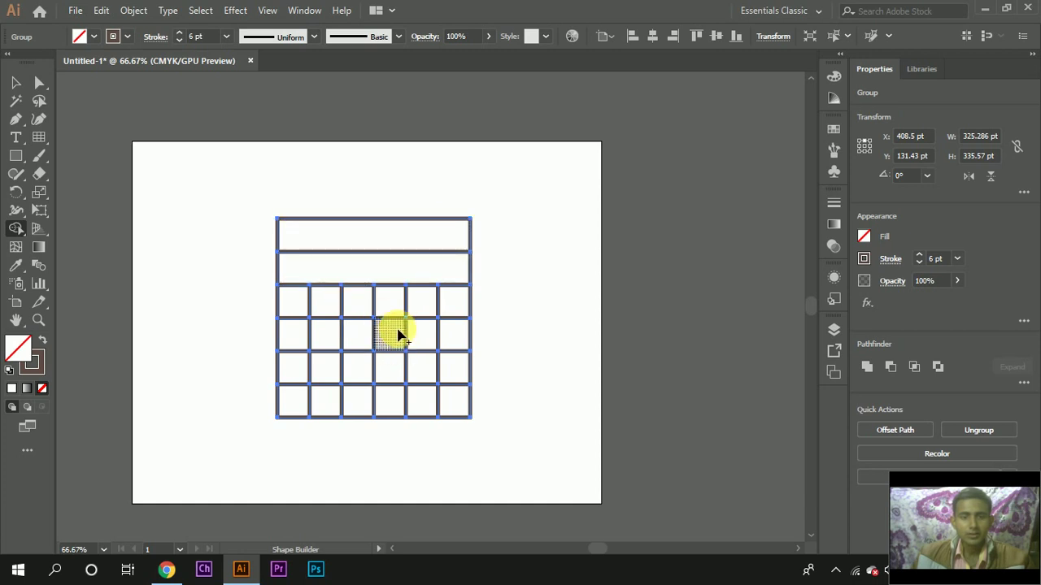
drag(387, 302, 389, 377)
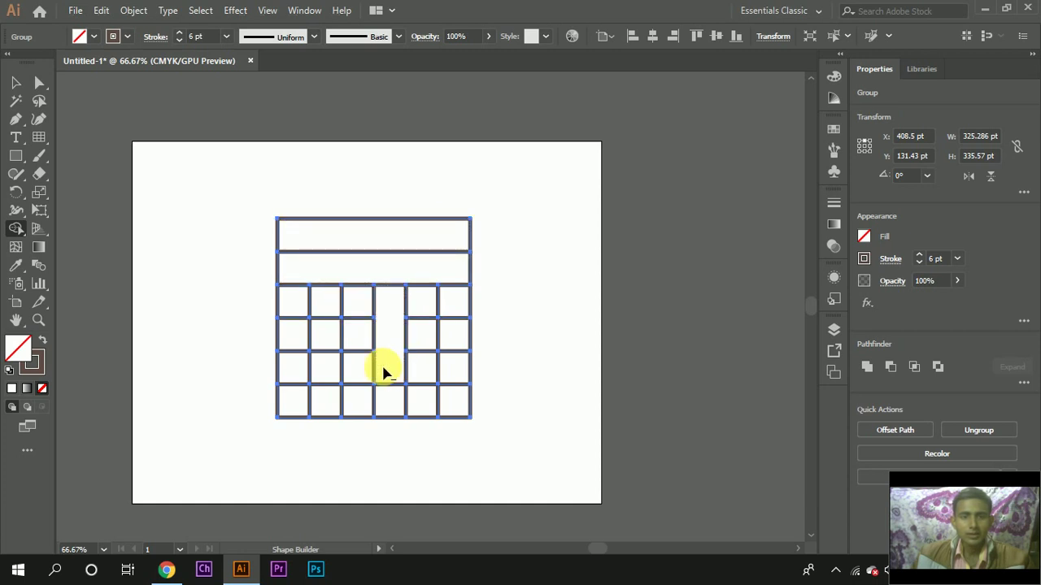
mouse_move(454, 335)
mouse_down()
mouse_move(324, 344)
mouse_move(310, 299)
mouse_up()
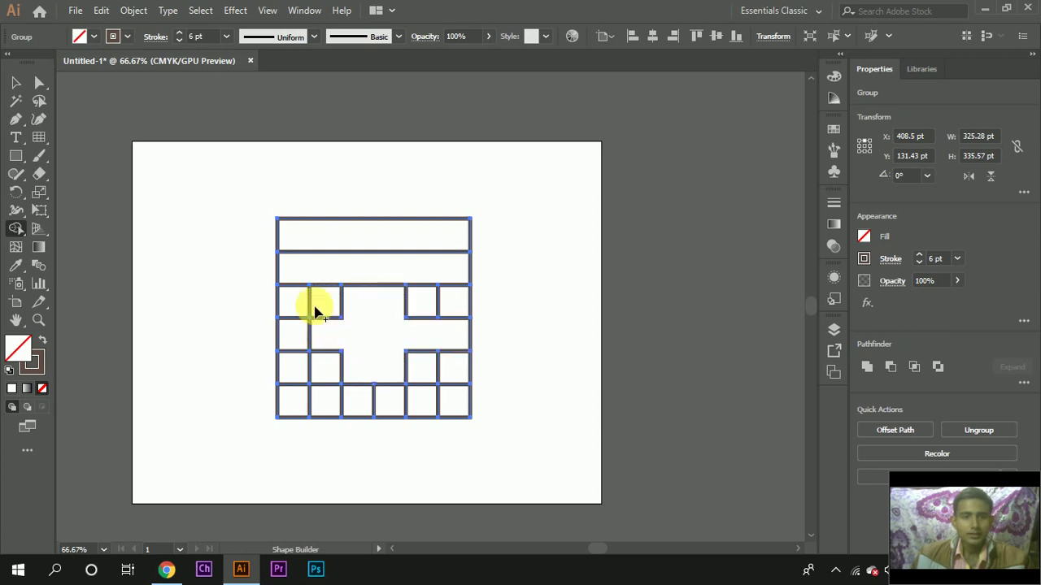
Step: Merge three left-column cells into a tall cell and join the central region with the right column
scroll(331, 302, down, 3)
scroll(291, 325, up, 2)
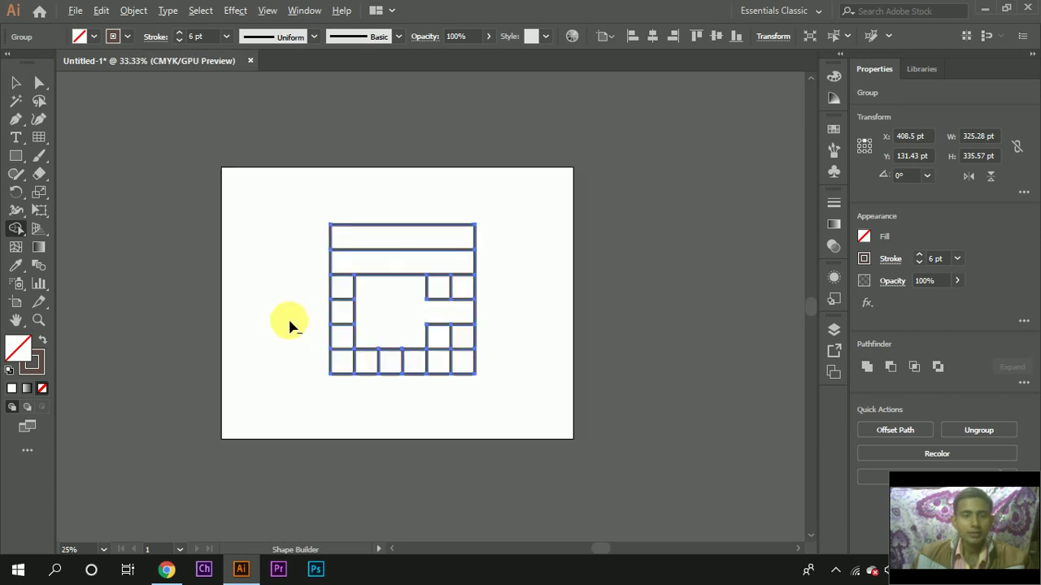
scroll(294, 325, up, 3)
scroll(292, 325, up, 1)
scroll(366, 323, down, 3)
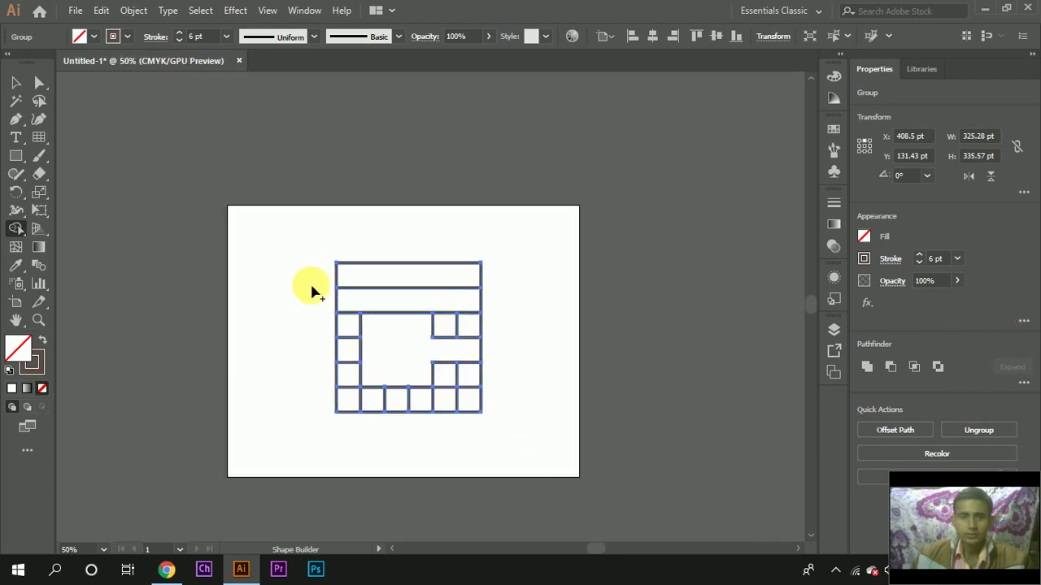
scroll(355, 348, up, 2)
drag(345, 286, 336, 410)
mouse_move(566, 298)
mouse_down()
mouse_move(585, 450)
mouse_move(372, 458)
mouse_up()
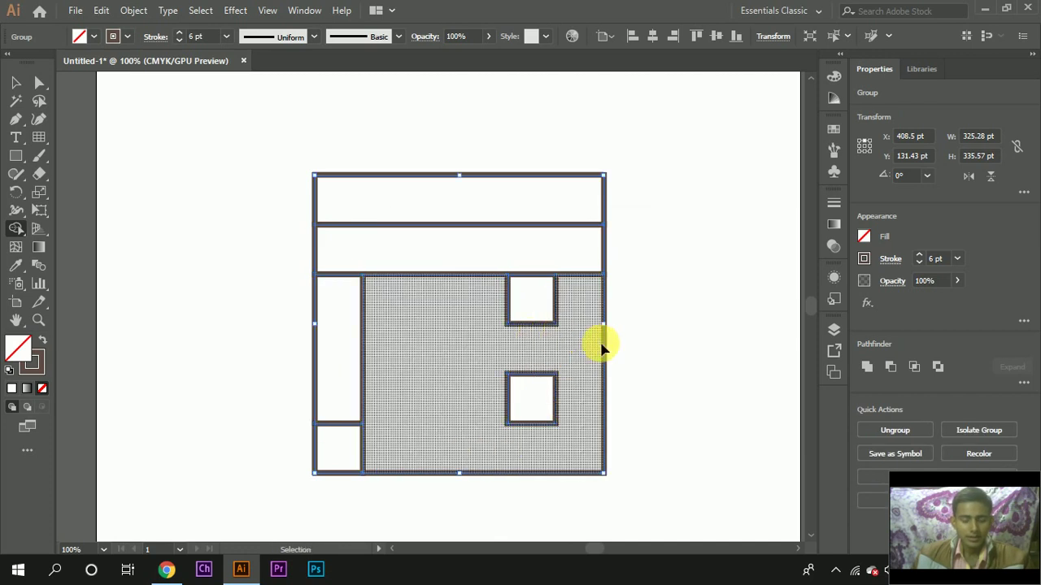
drag(602, 348, 601, 348)
Step: Undo the unwanted merges and select the whole grid
key(ctrl+z)
key(ctrl+z)
key(ctrl+z)
key(ctrl+z)
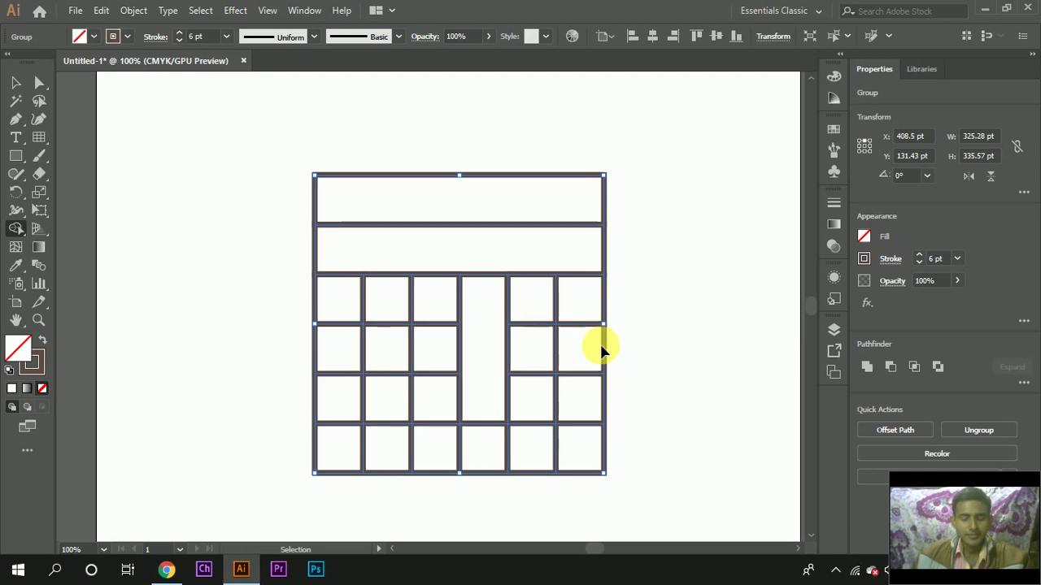
click(18, 98)
click(14, 84)
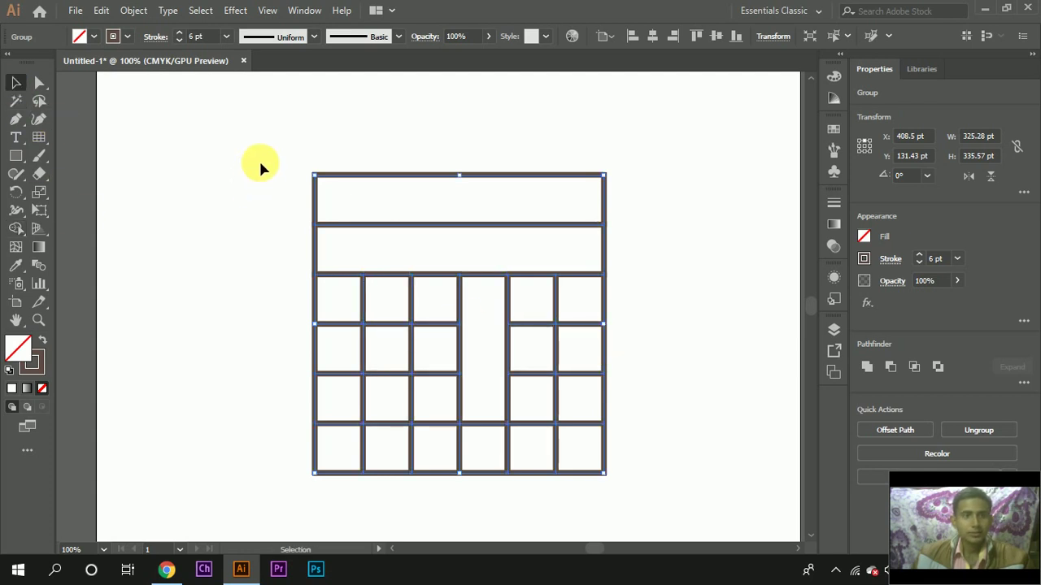
Step: Delete the grid and set the fill to none with a coloured stroke
key(Delete)
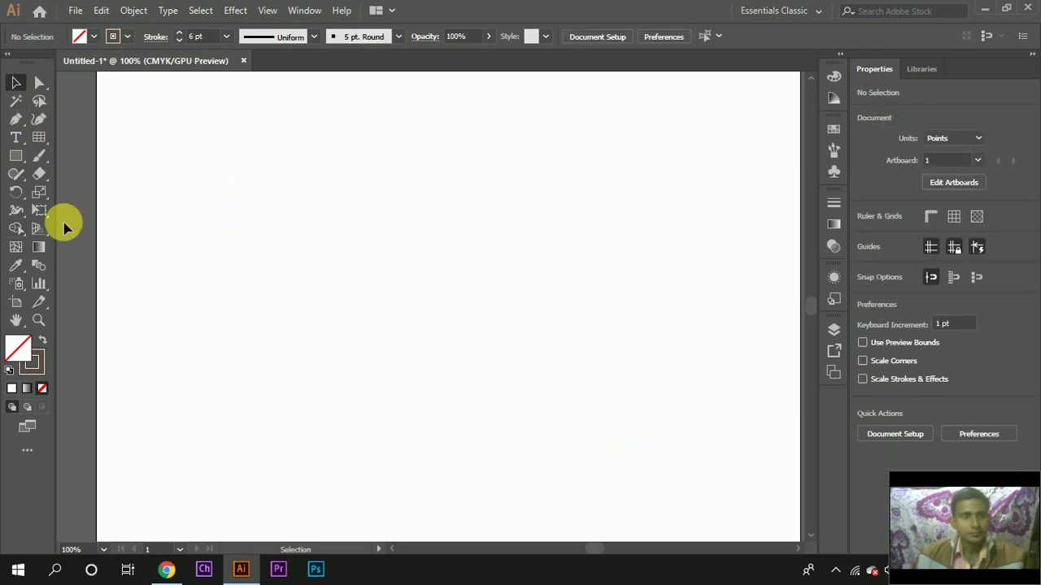
double_click(19, 354)
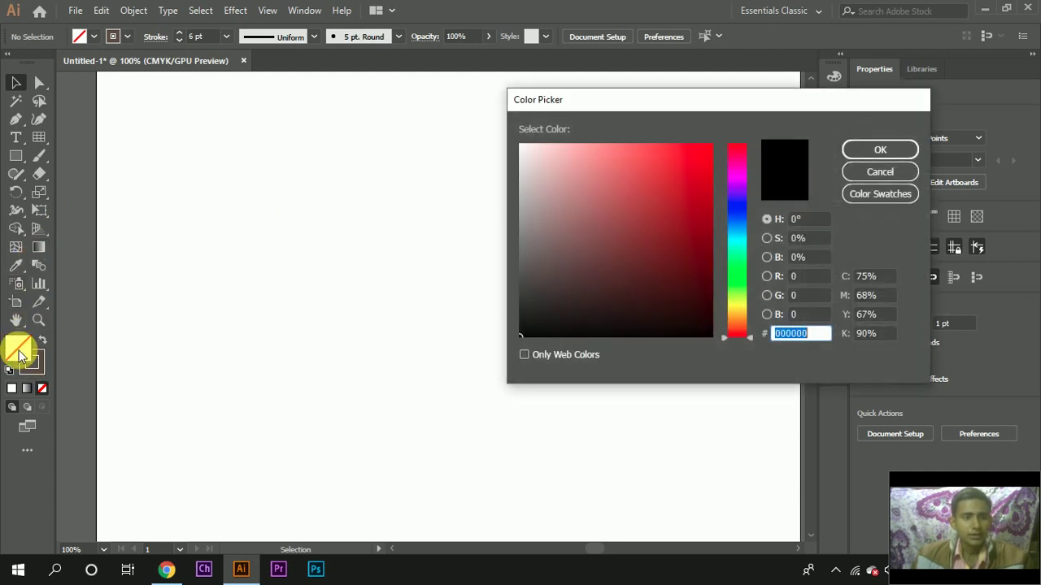
click(704, 169)
click(904, 148)
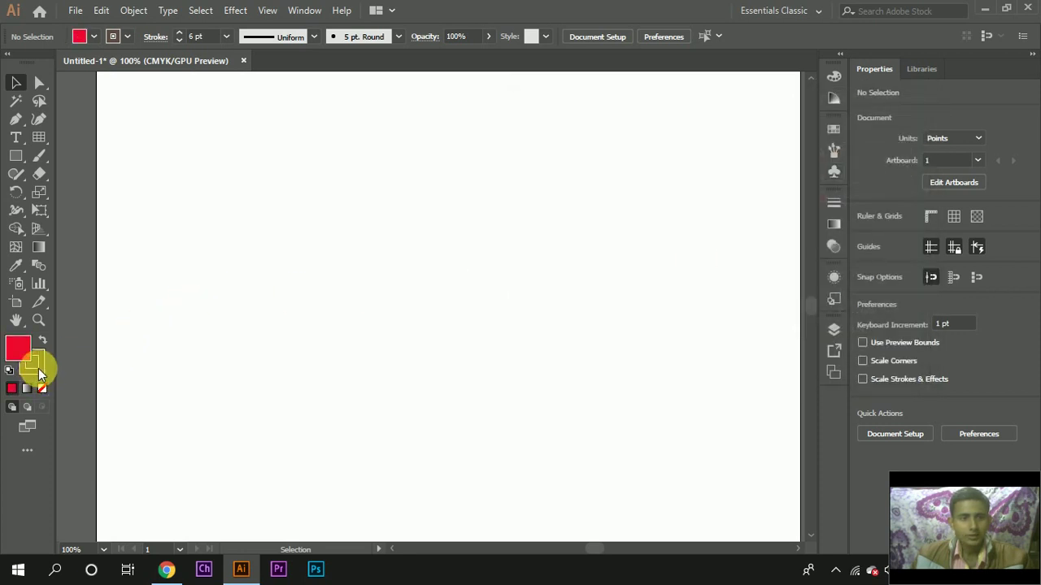
click(38, 368)
click(42, 388)
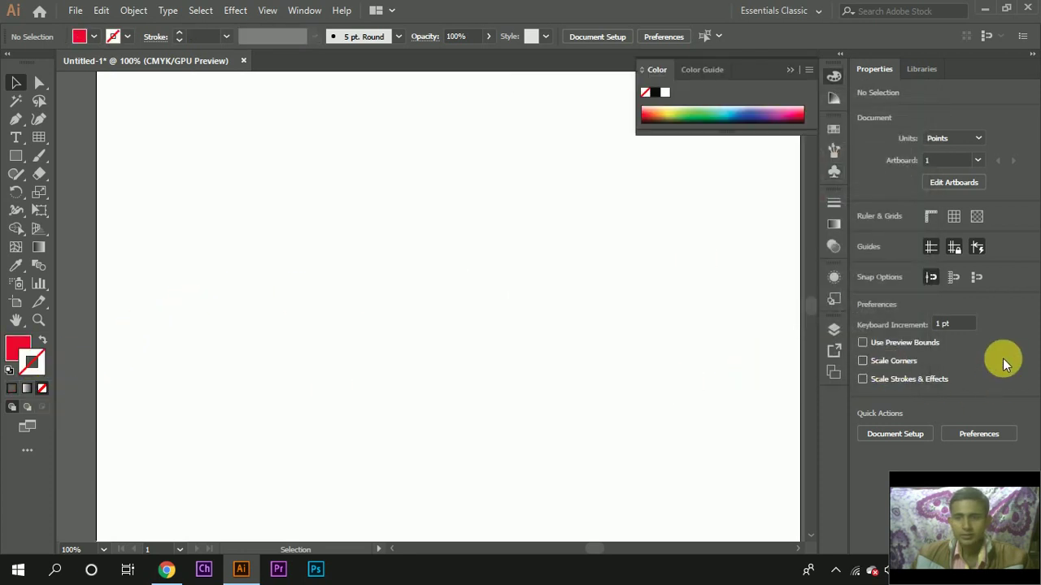
click(43, 341)
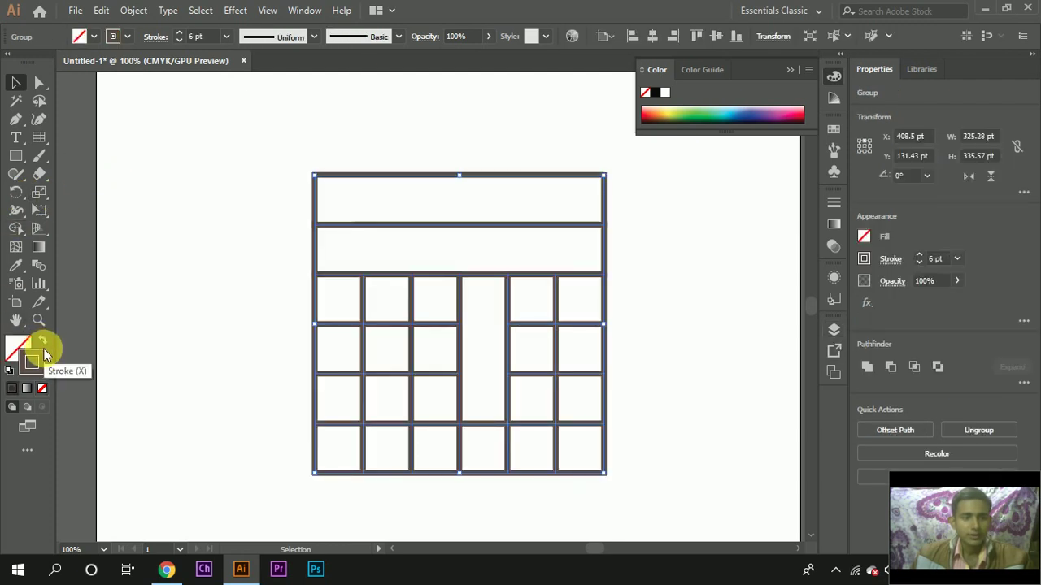
Step: Set the stroke to black 000000 and draw a 313 × 211 pt rectangle
click(697, 483)
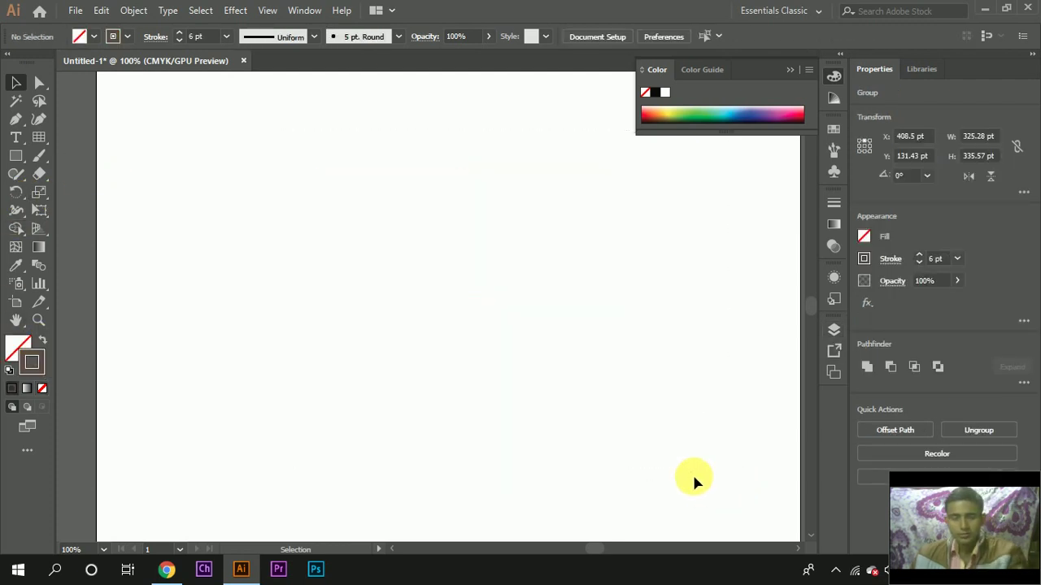
double_click(28, 372)
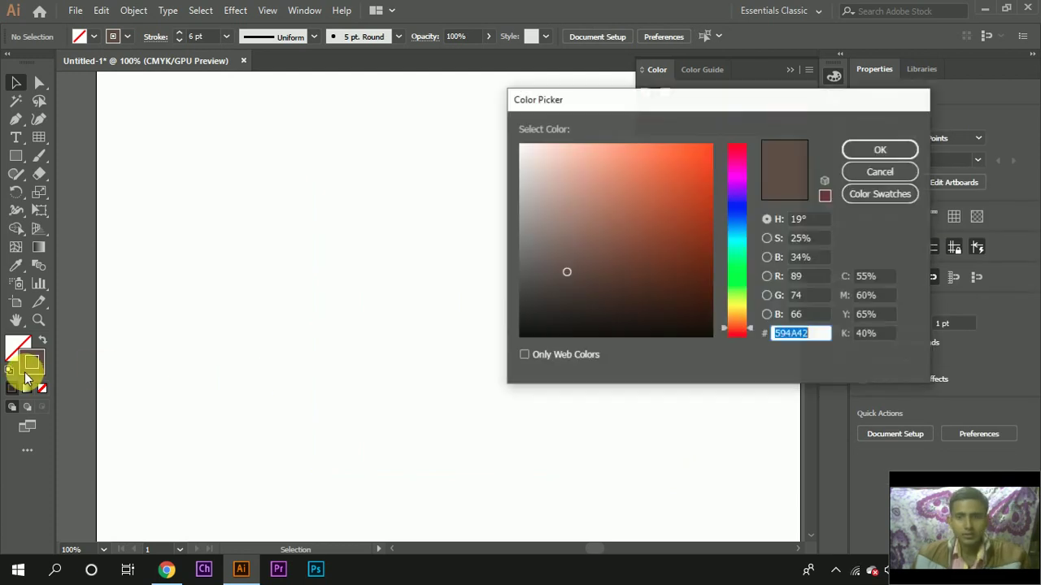
drag(697, 301, 517, 341)
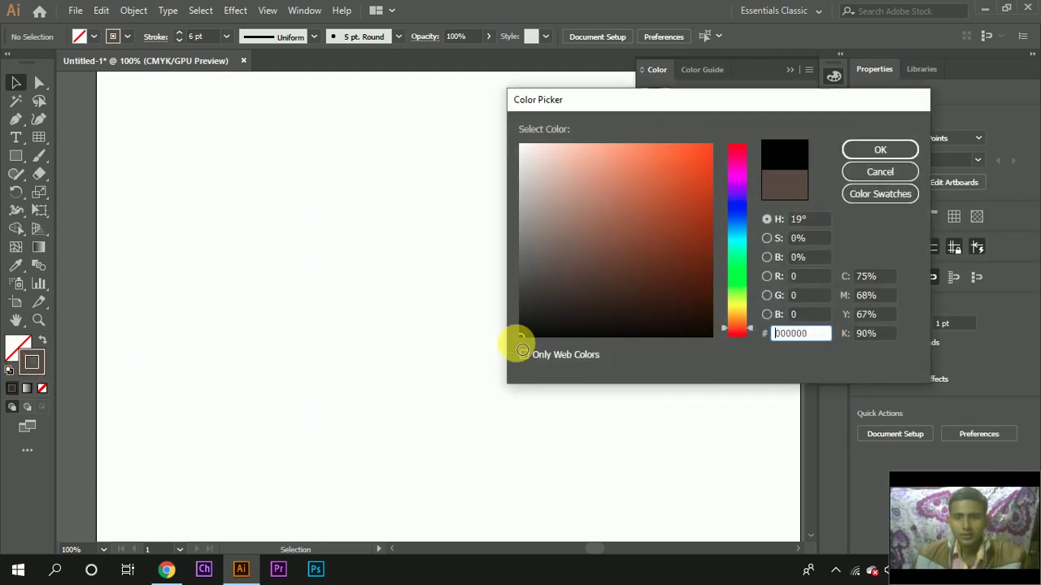
click(896, 147)
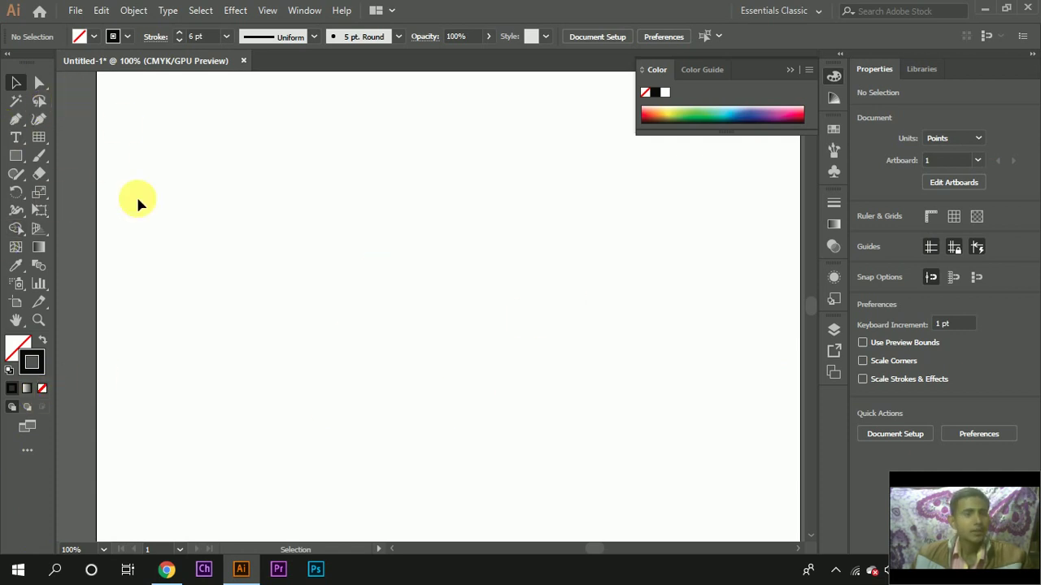
click(17, 157)
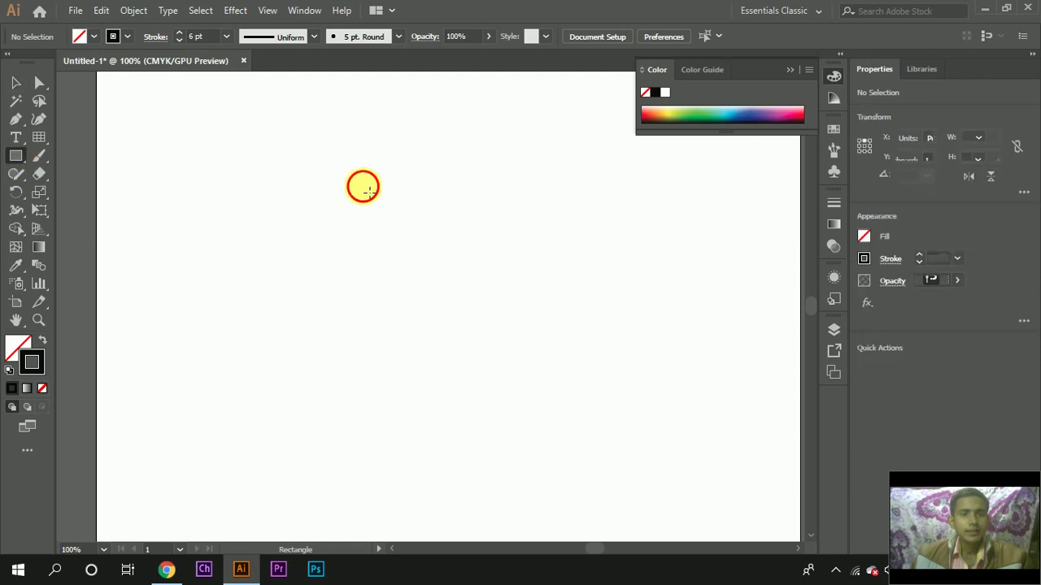
drag(363, 183, 648, 375)
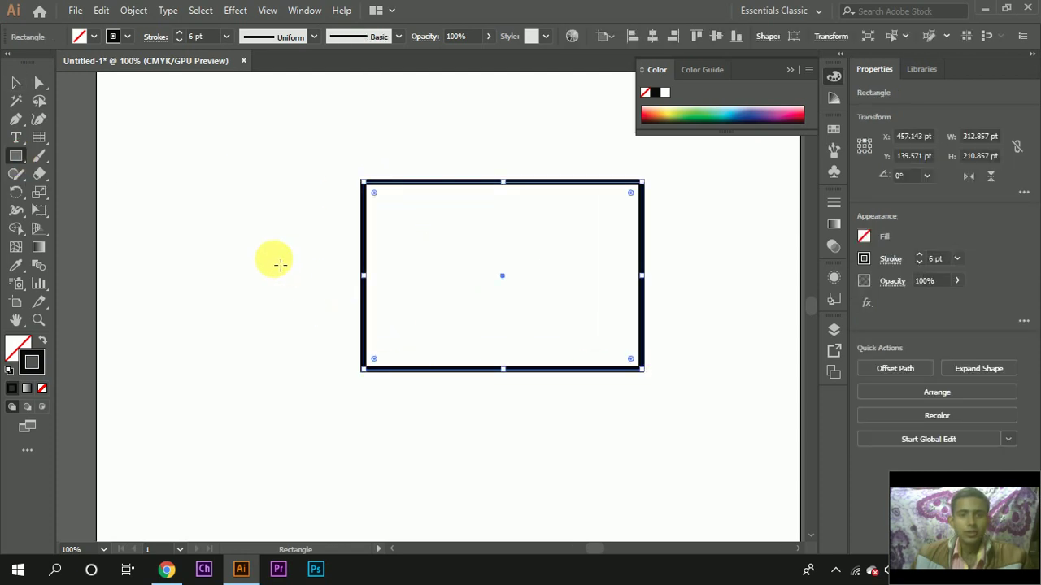
Step: Draw an overlapping 265 × 234 pt rectangle, select both rectangles, and bring up the Shape Builder options
drag(236, 235, 479, 450)
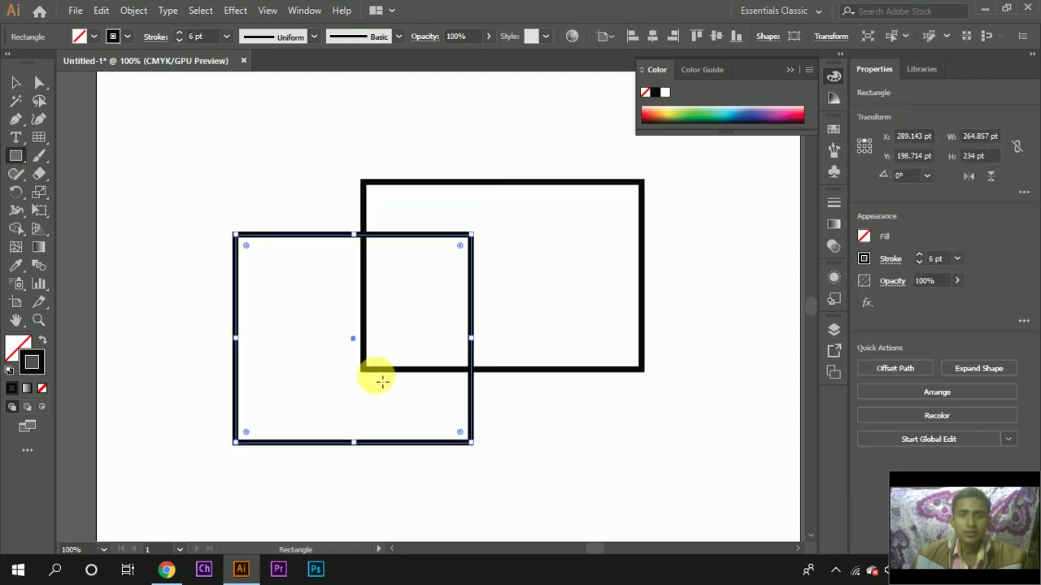
click(15, 83)
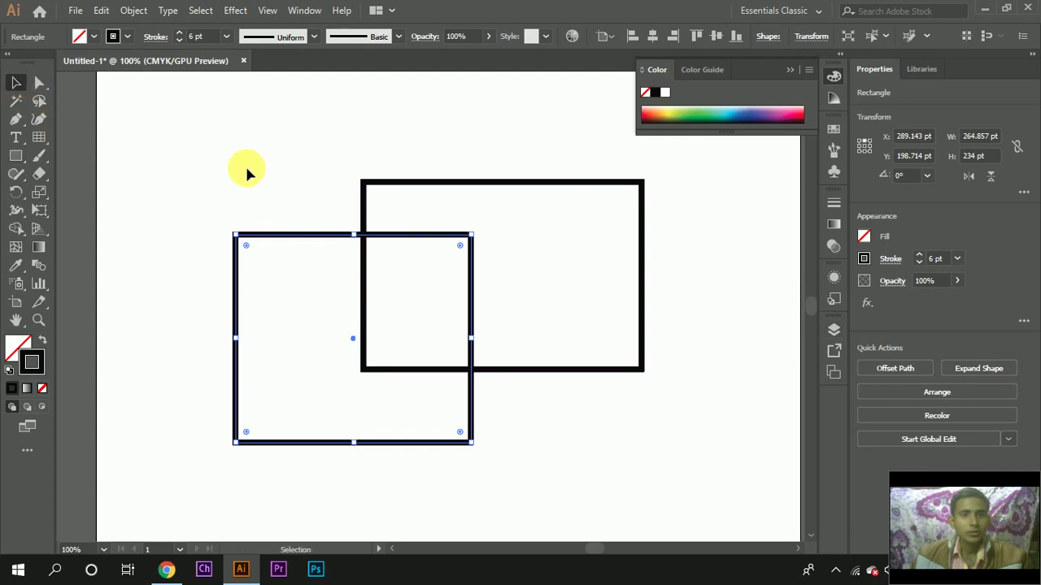
drag(262, 135, 505, 350)
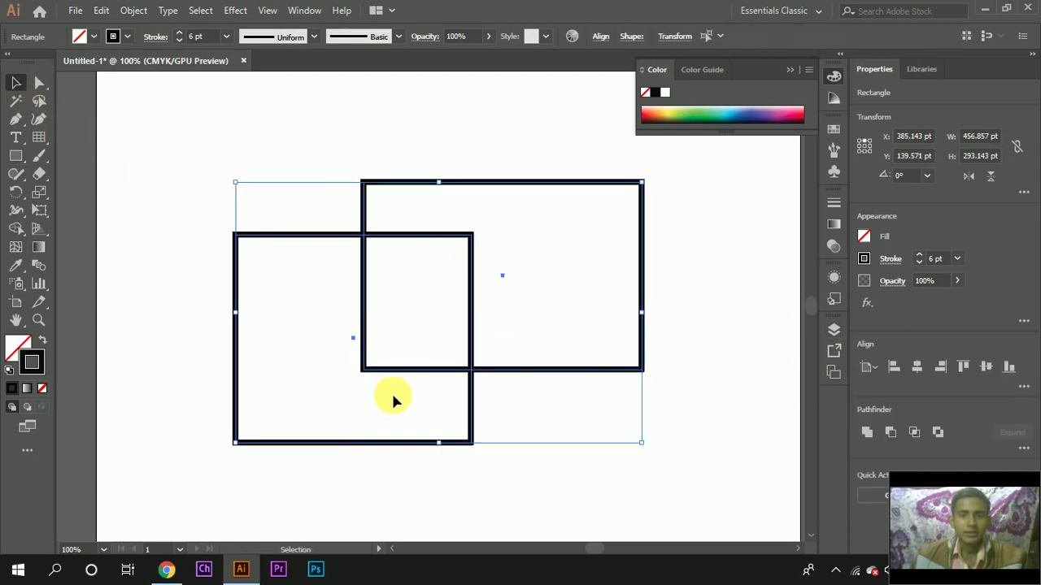
click(15, 230)
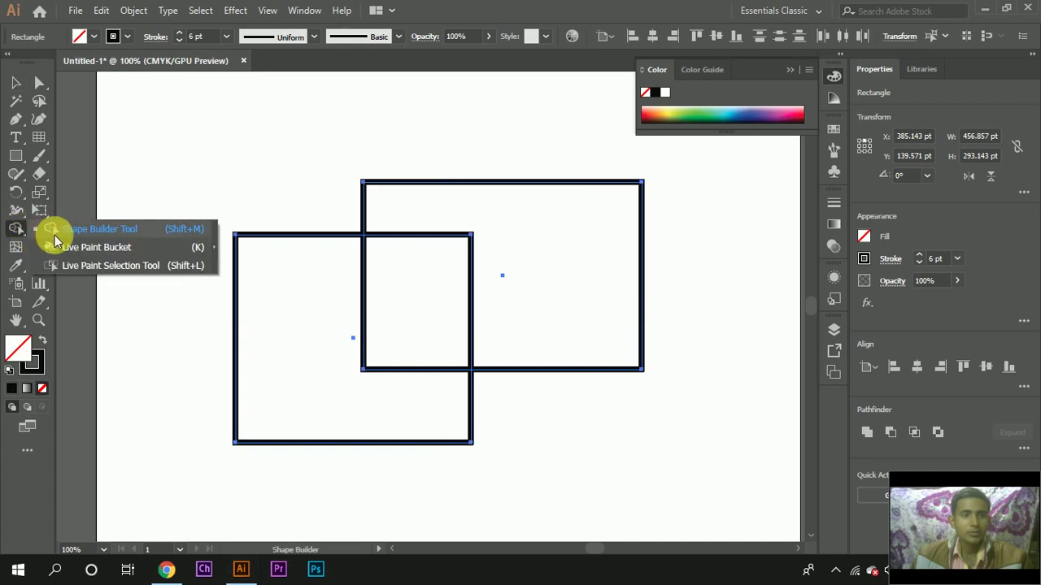
click(64, 231)
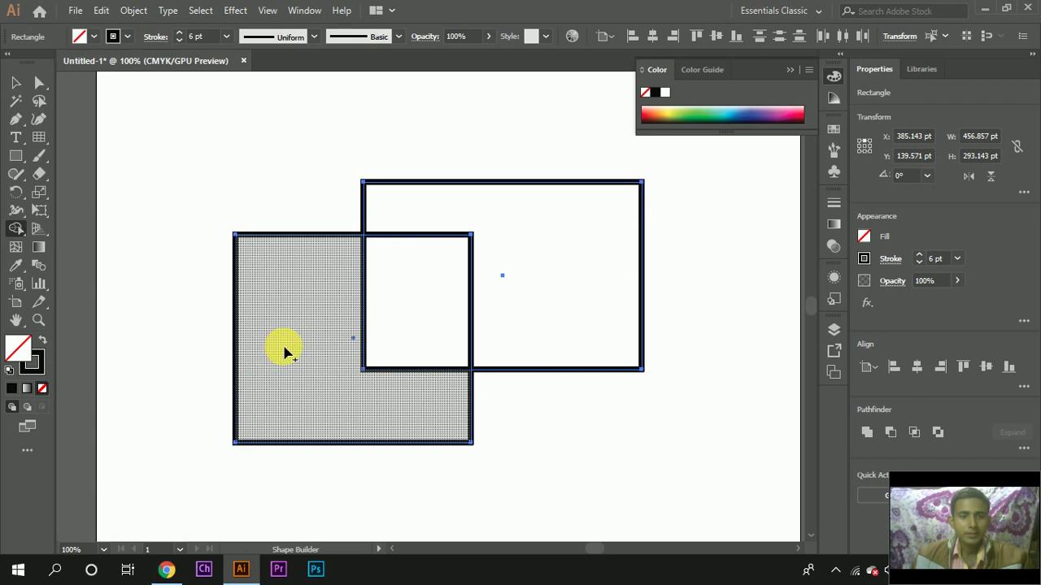
drag(286, 350, 399, 334)
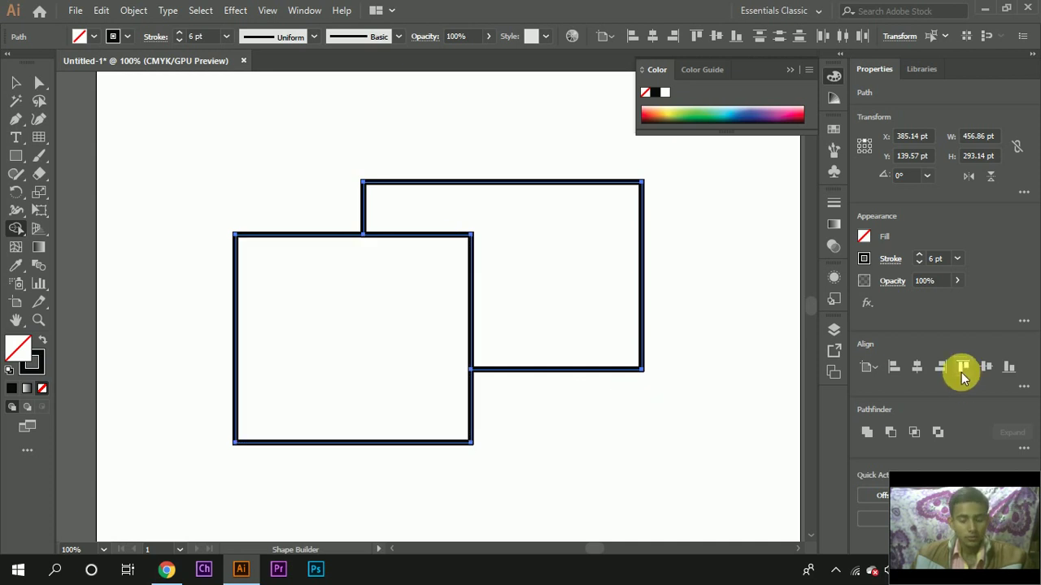
key(ctrl+z)
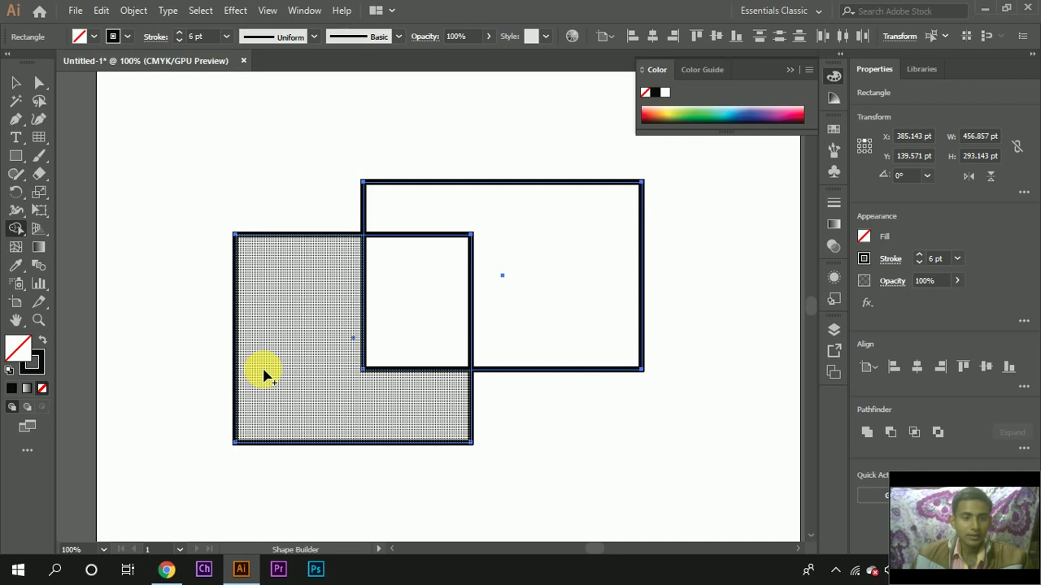
drag(262, 373, 371, 322)
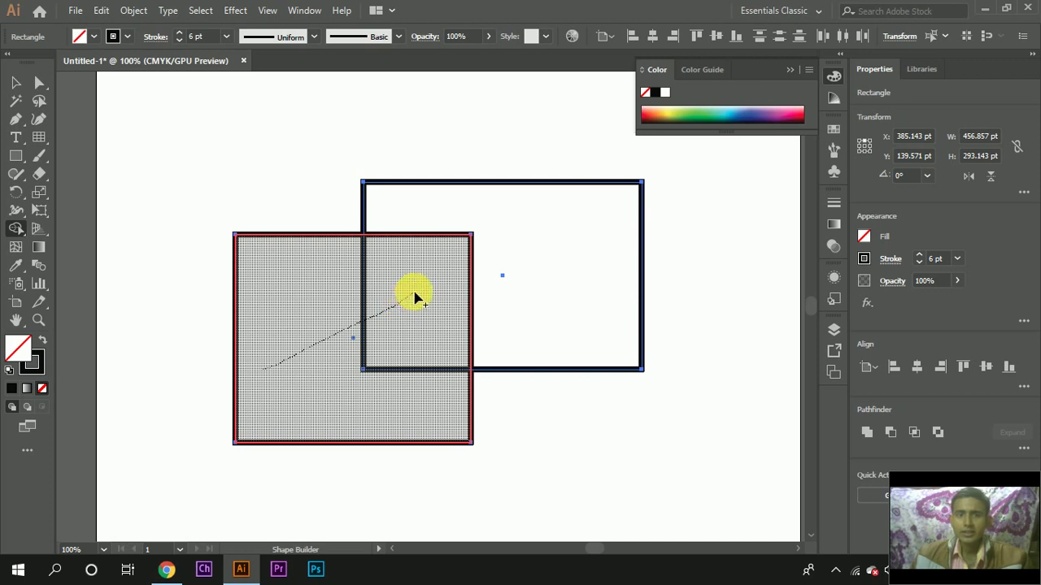
mouse_move(398, 299)
mouse_down()
mouse_move(349, 298)
mouse_move(367, 379)
mouse_move(409, 365)
mouse_move(373, 397)
mouse_move(352, 332)
mouse_move(395, 271)
mouse_move(372, 261)
mouse_move(399, 293)
mouse_up()
alt+scroll(372, 252, up, 2)
alt+scroll(398, 279, down, 4)
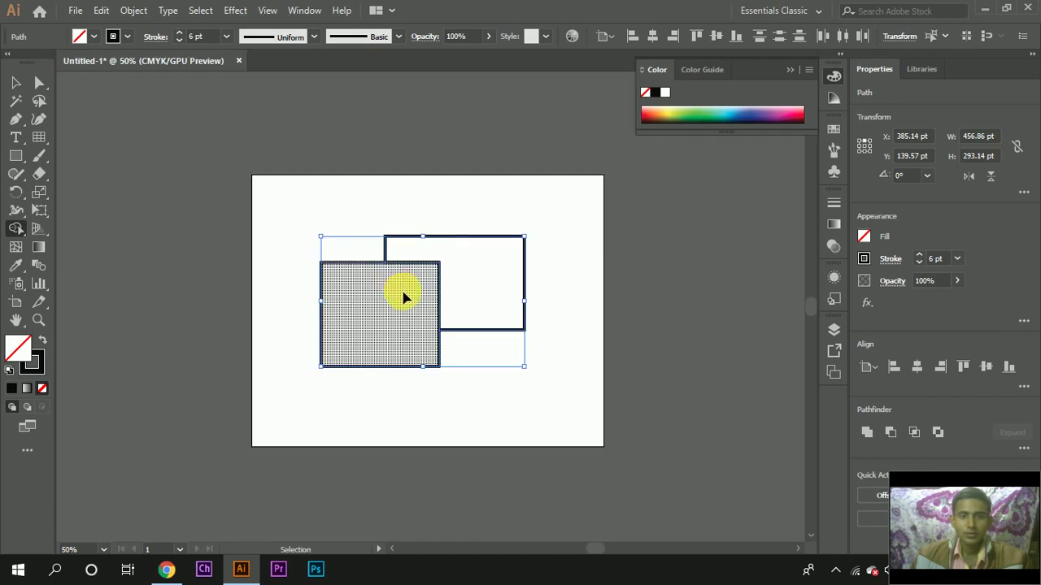
key(ctrl+z)
alt+scroll(361, 336, up, 3)
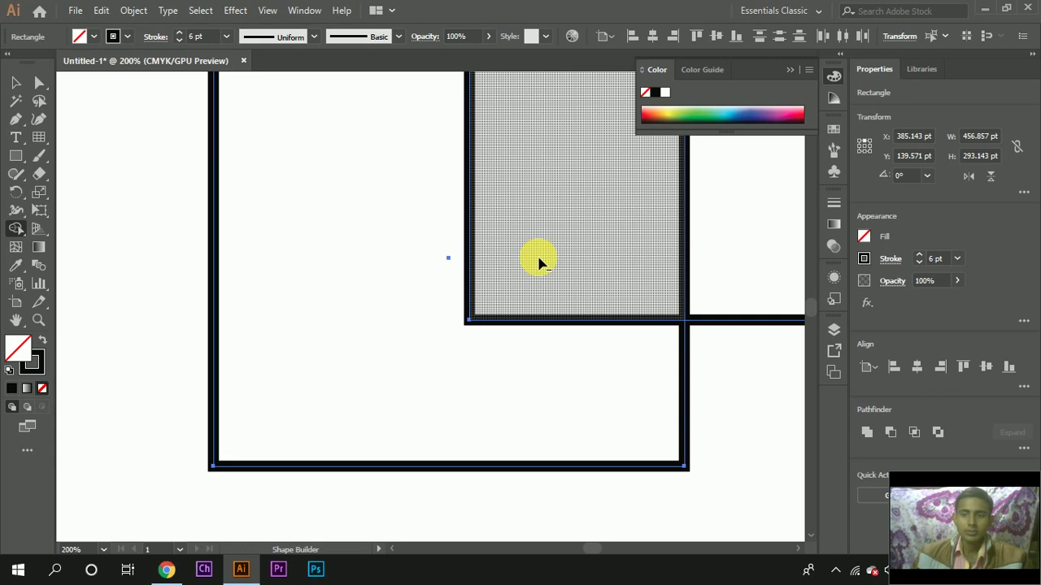
drag(534, 262, 429, 390)
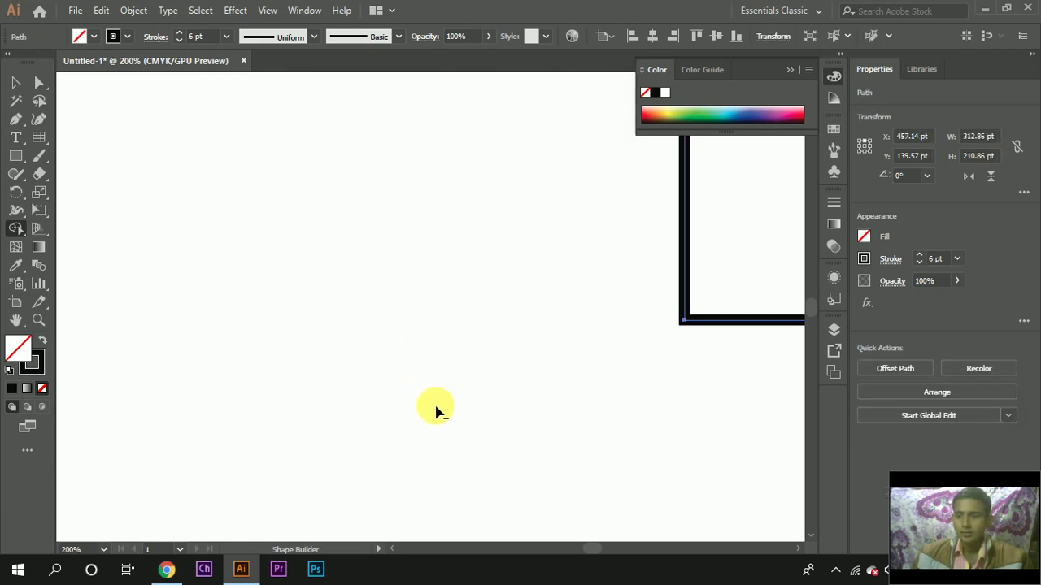
scroll(435, 412, down, 3)
scroll(492, 368, down, 2)
scroll(430, 347, up, 5)
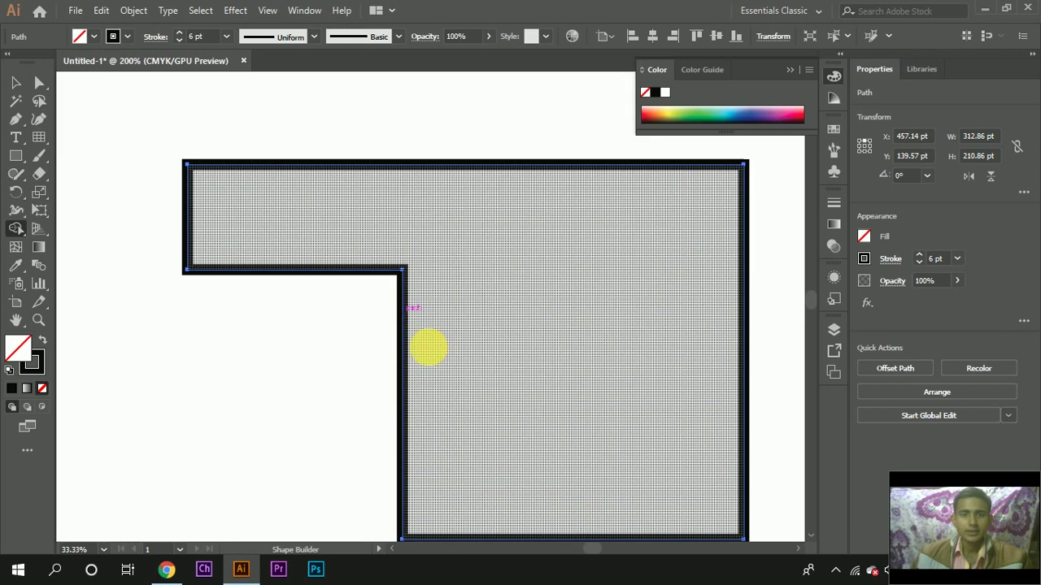
scroll(421, 354, up, 2)
scroll(421, 355, down, 4)
scroll(395, 360, up, 2)
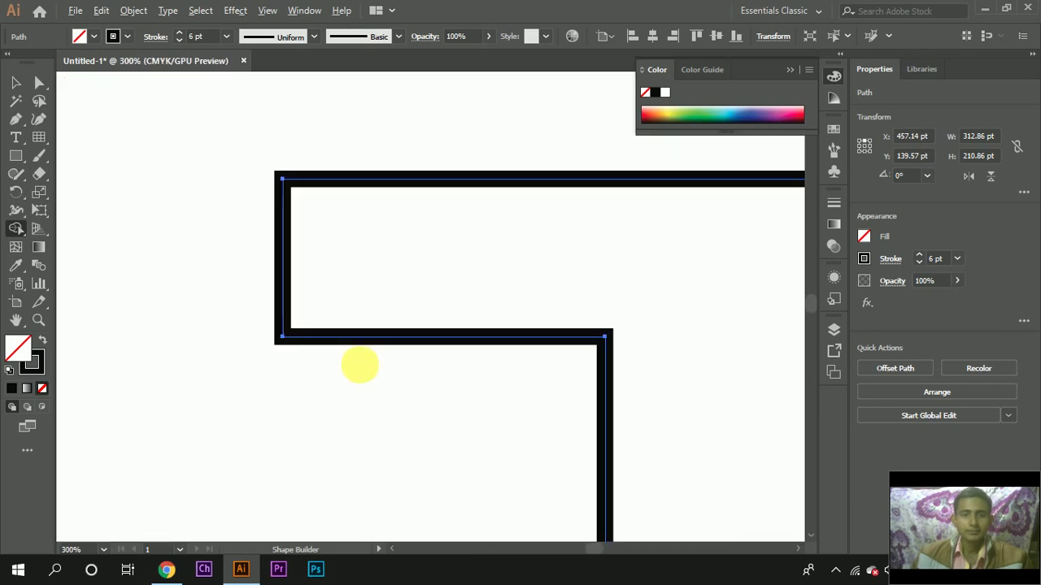
scroll(360, 365, down, 5)
scroll(366, 367, down, 2)
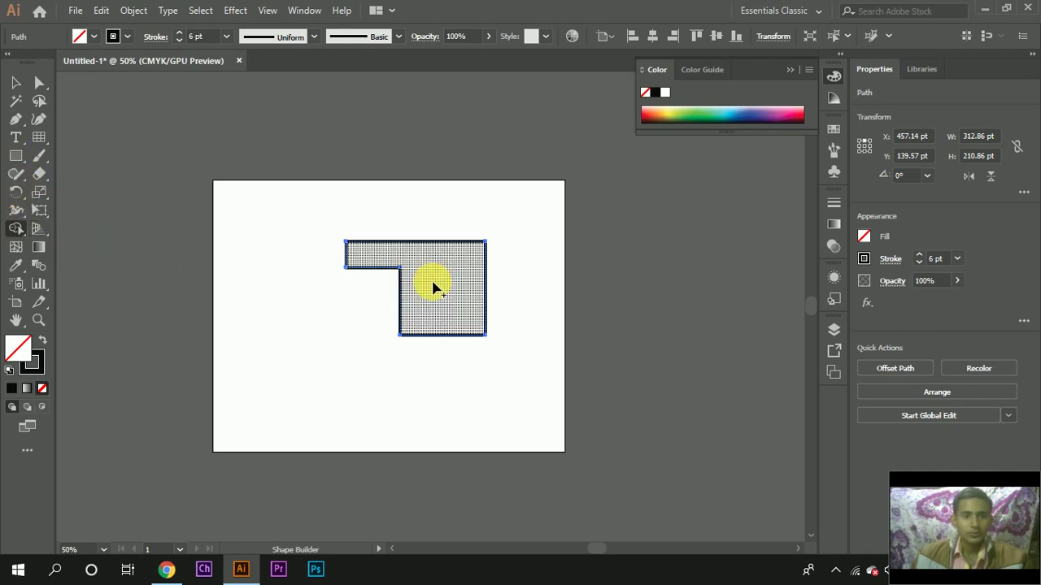
key(ctrl+z)
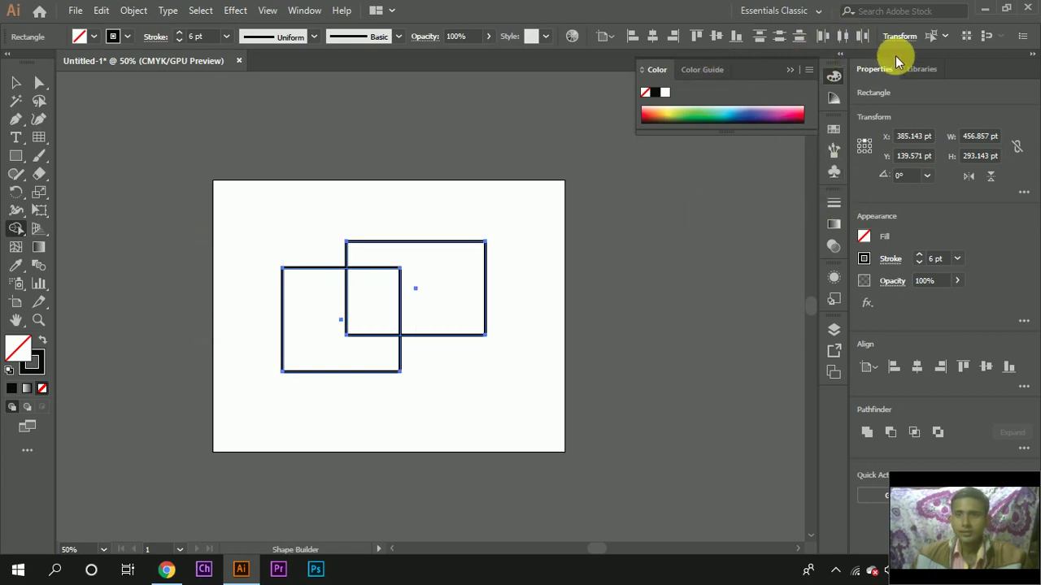
Step: Open the Pathfinder panel from the Window menu and dock it beside the Color panel
click(306, 12)
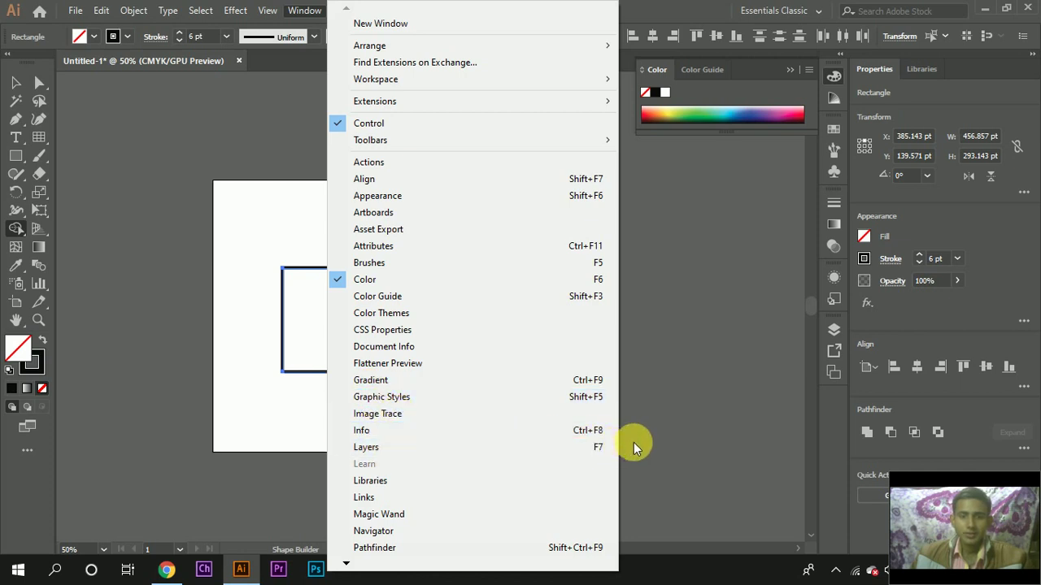
click(382, 549)
drag(603, 85, 739, 85)
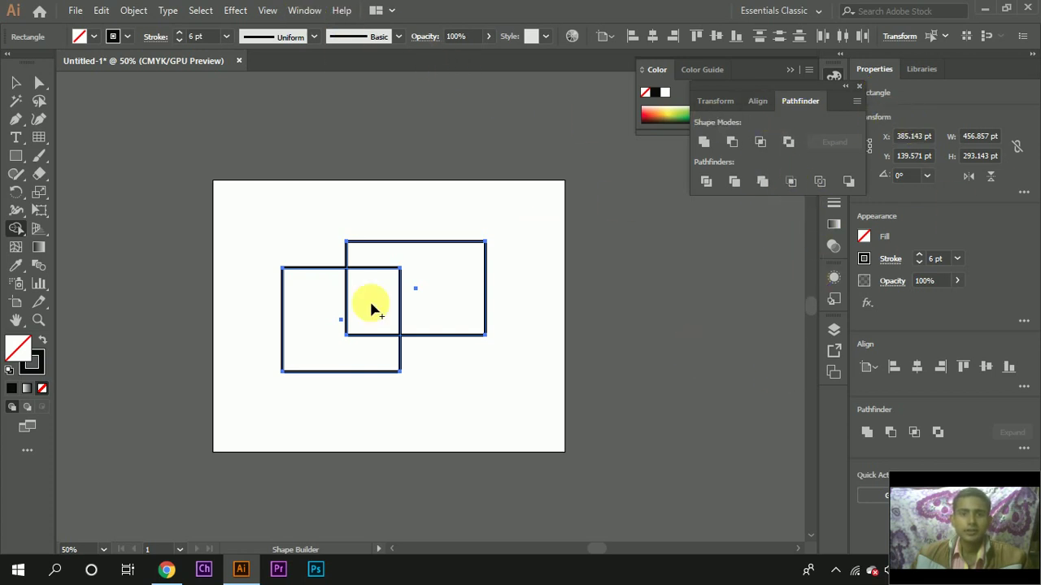
Step: Select both rectangles and fill them with red
click(16, 83)
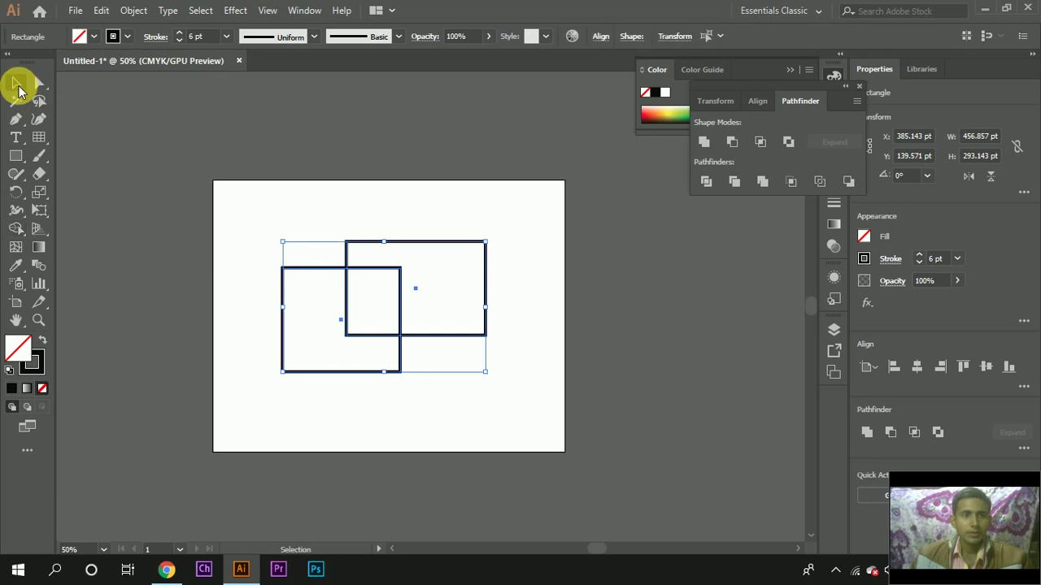
click(291, 252)
drag(270, 233, 462, 376)
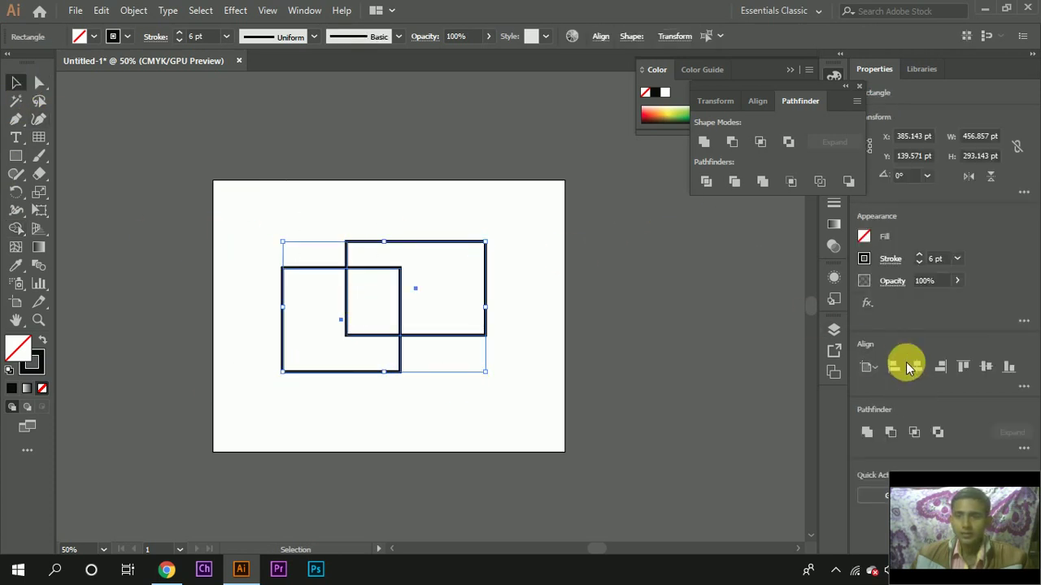
click(864, 237)
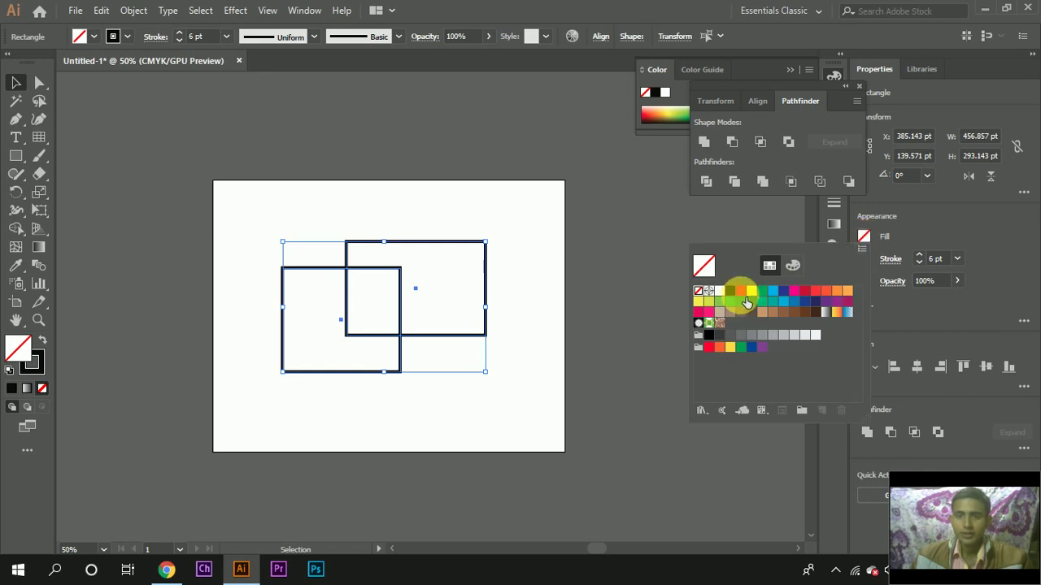
click(747, 302)
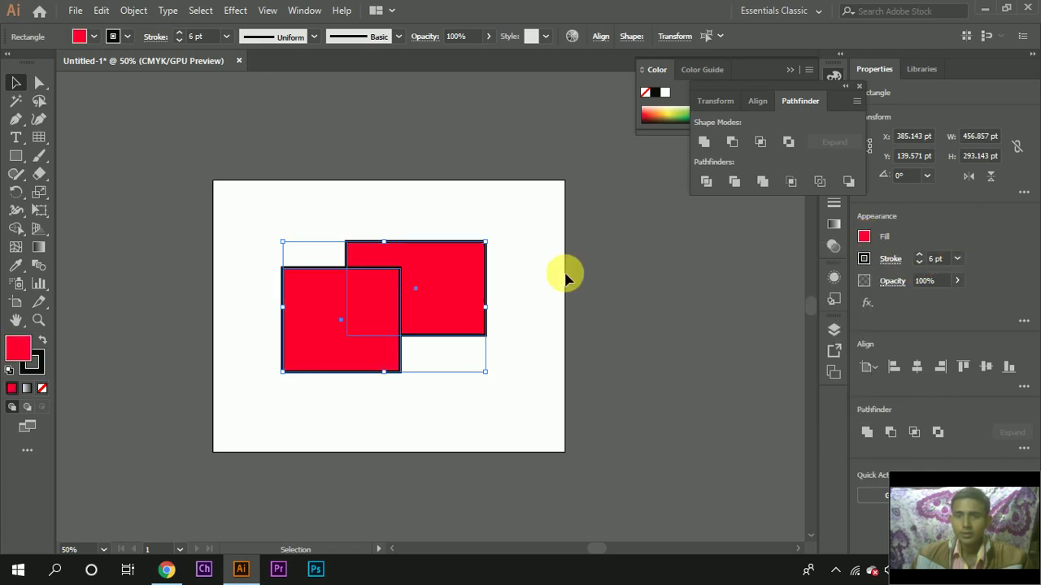
Step: Try Pathfinder Intersect and Minus Front, undoing each, then delete both rectangles
click(761, 143)
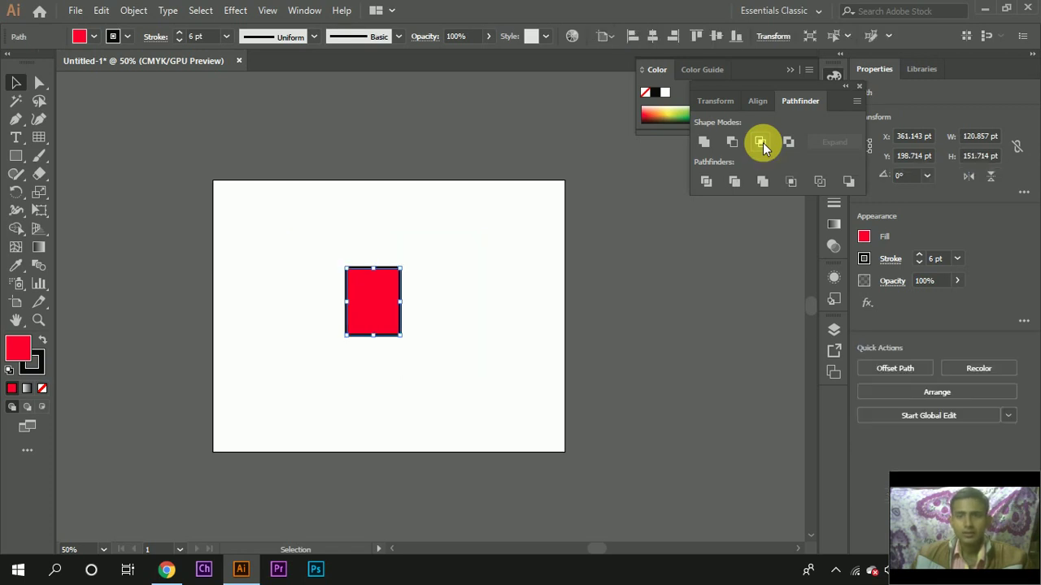
key(ctrl+z)
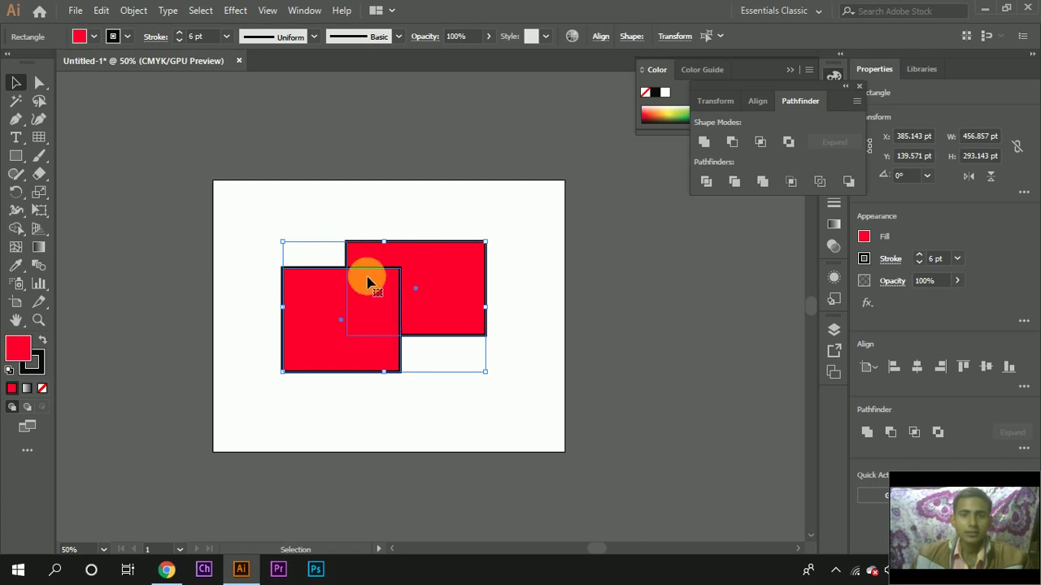
click(732, 143)
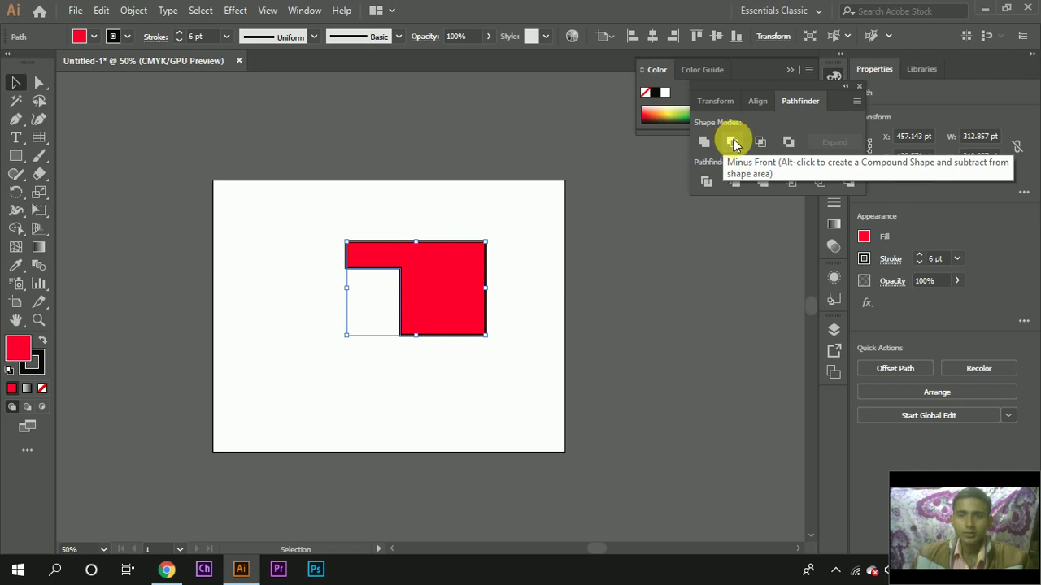
click(302, 302)
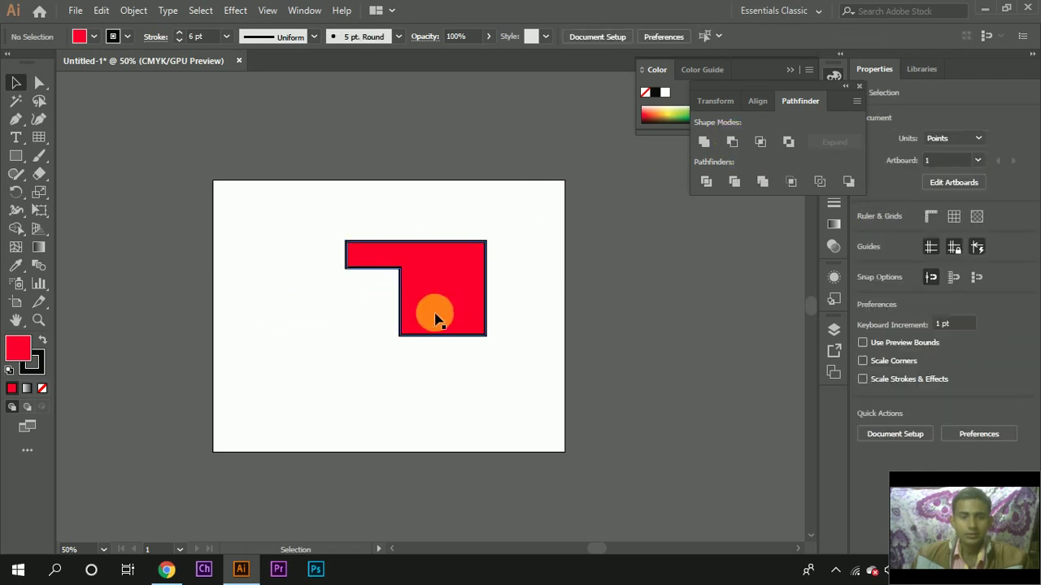
alt+scroll(411, 334, up, 3)
alt+scroll(409, 340, down, 3)
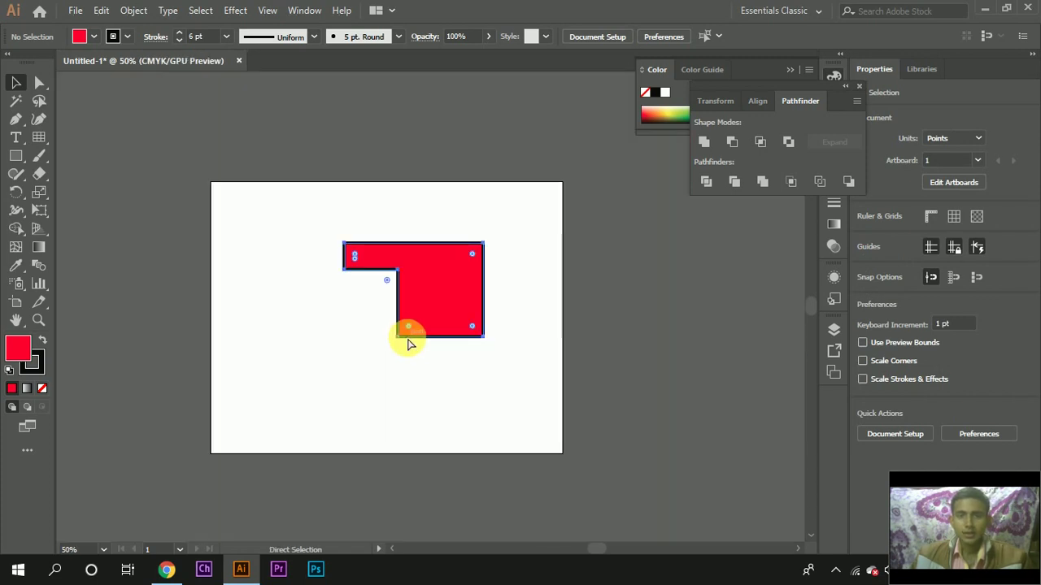
key(ctrl+z)
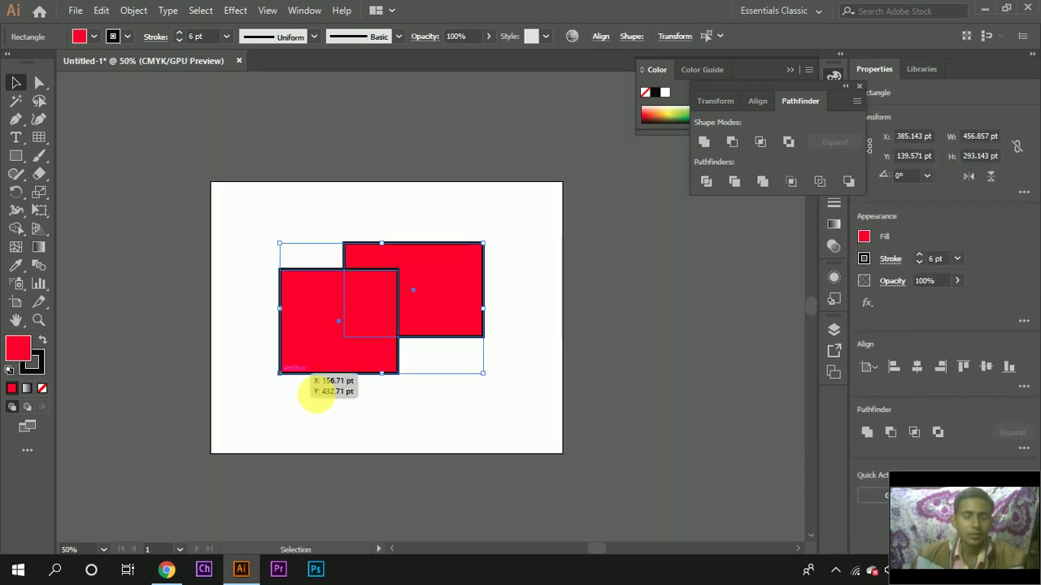
key(Delete)
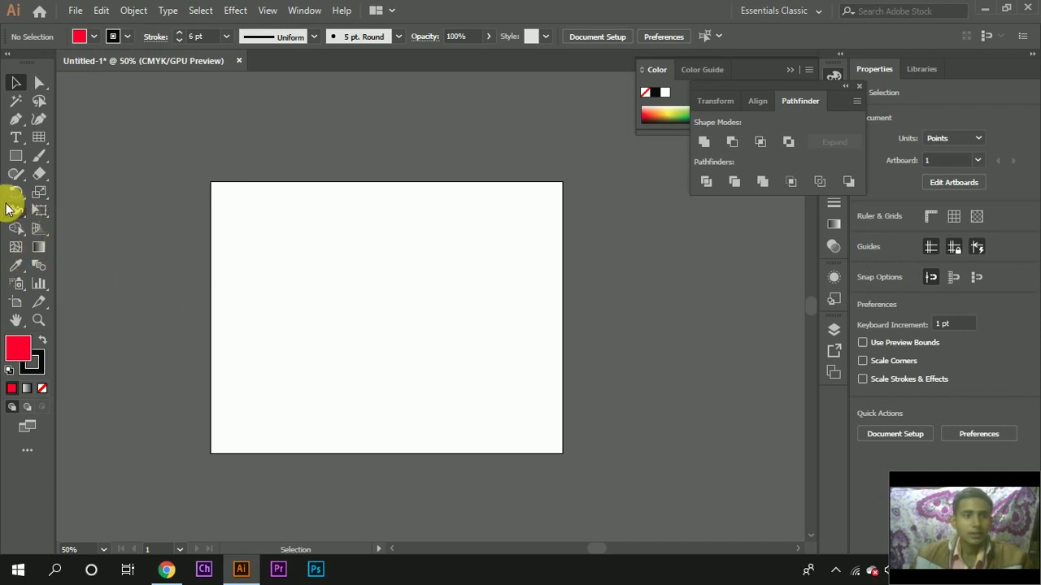
Step: Draw a polar grid of about 355 × 315 pt with the Polar Grid Tool
right_click(21, 156)
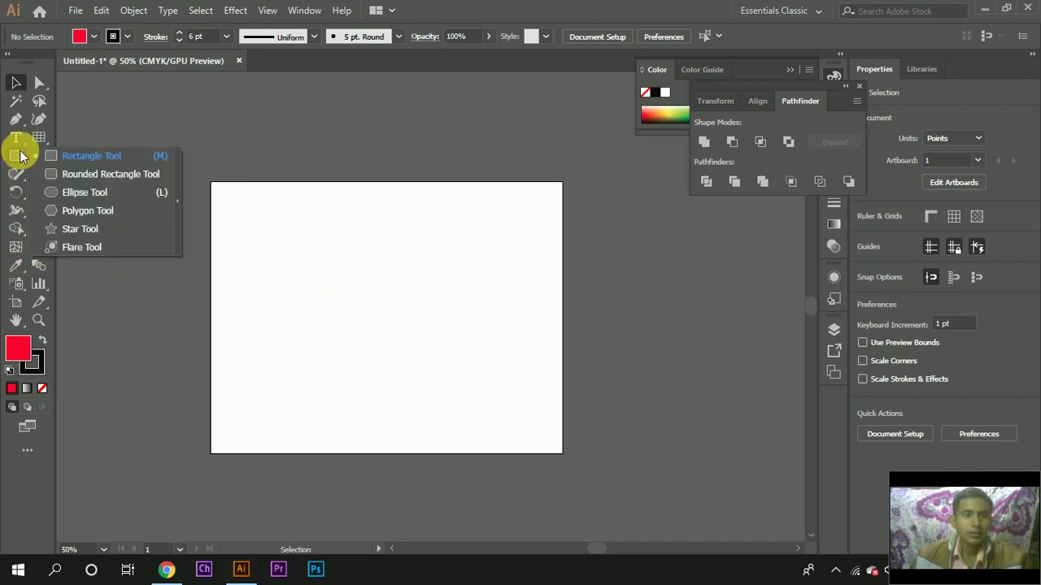
click(71, 155)
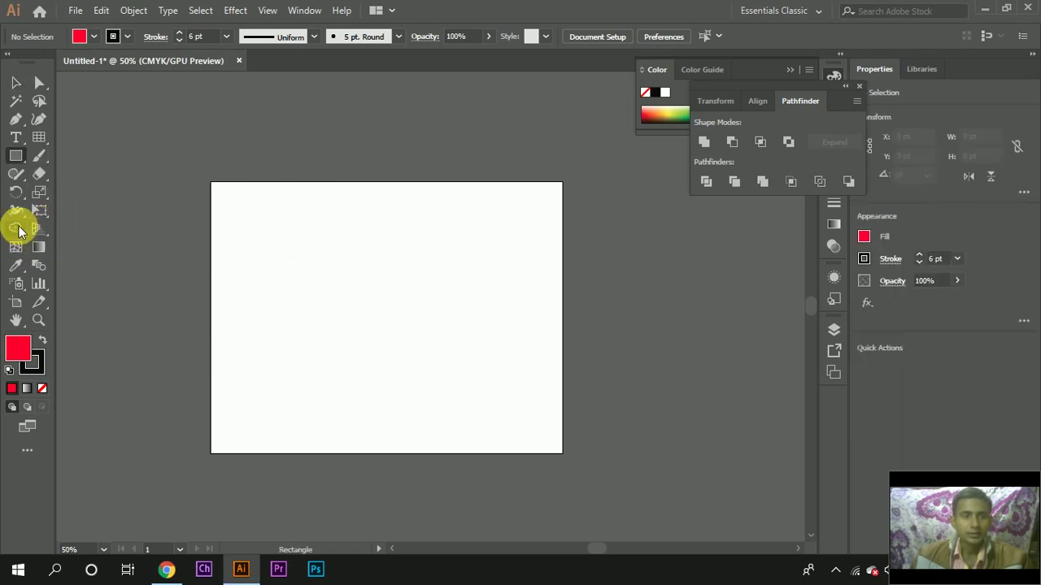
click(40, 138)
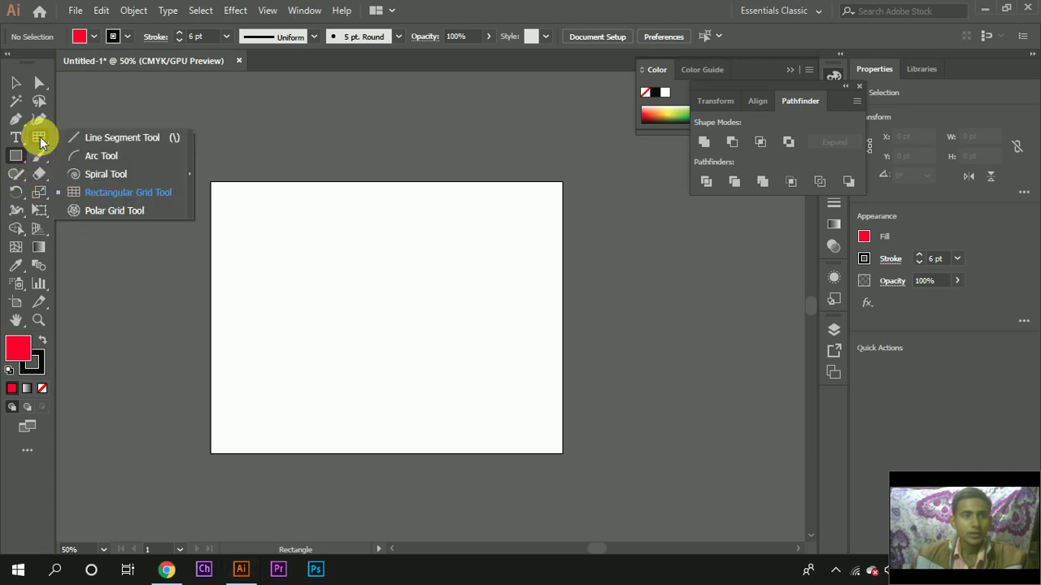
click(106, 209)
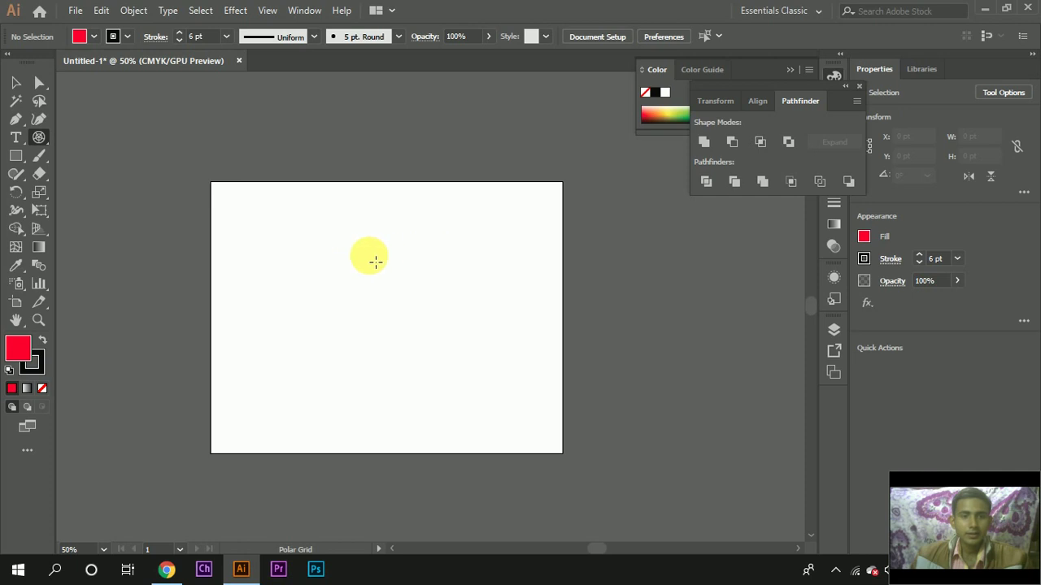
drag(335, 258, 492, 396)
Step: Close the floating Pathfinder panel group and select the polar grid
click(17, 82)
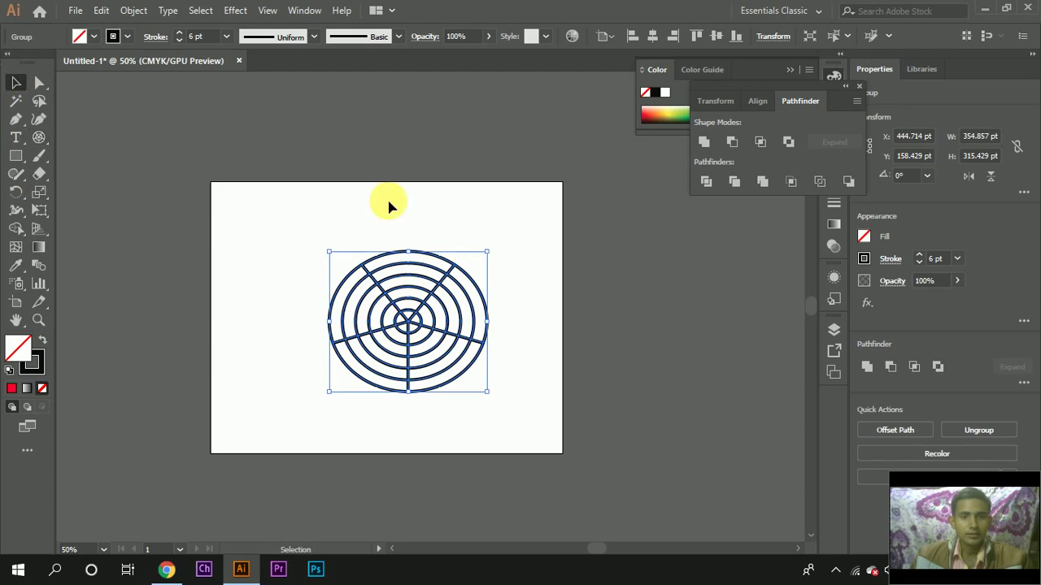
click(504, 210)
scroll(435, 335, up, 2)
scroll(435, 335, up, 1)
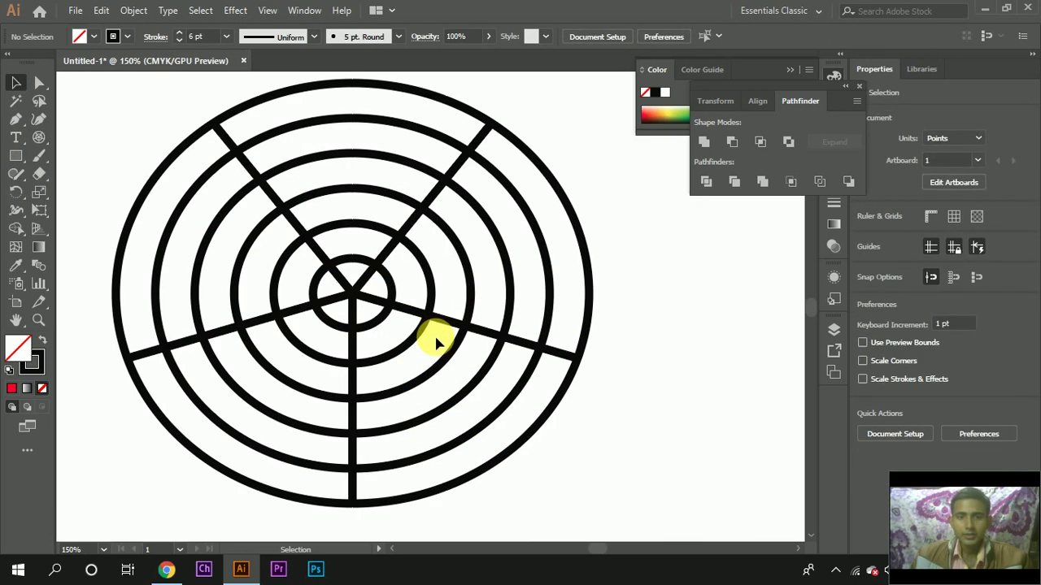
scroll(794, 323, down, 1)
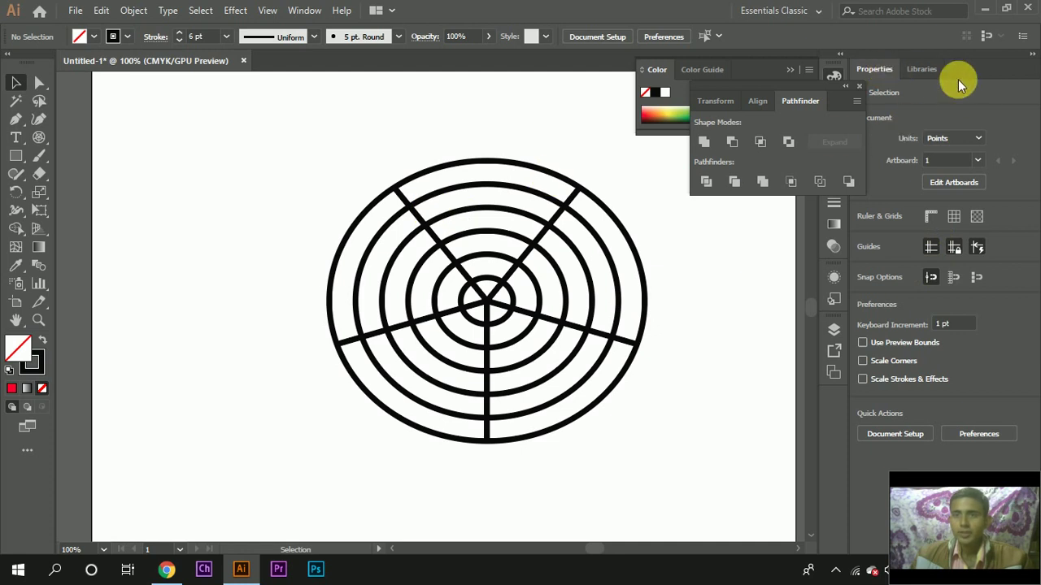
click(859, 88)
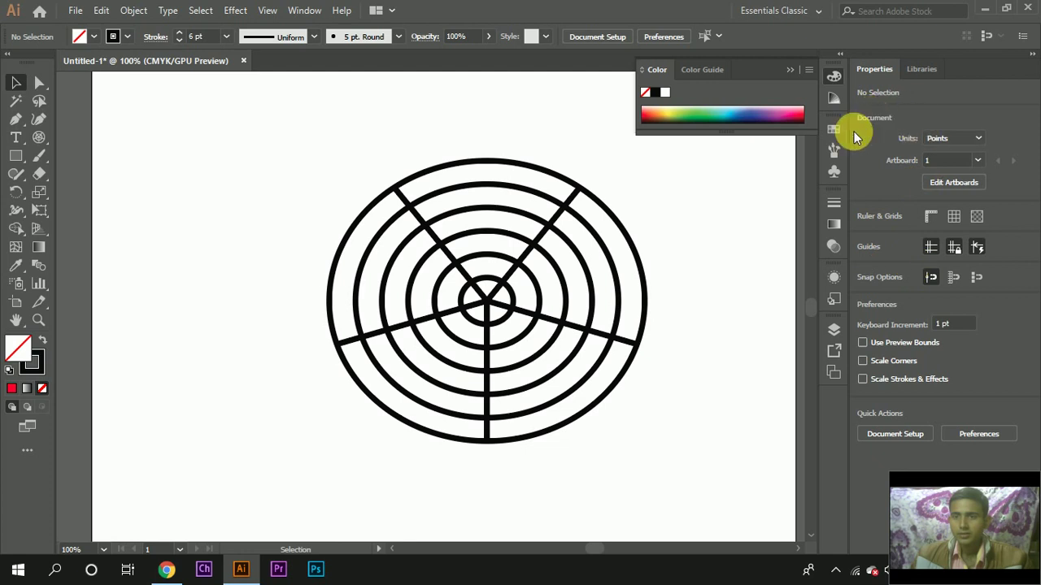
click(381, 270)
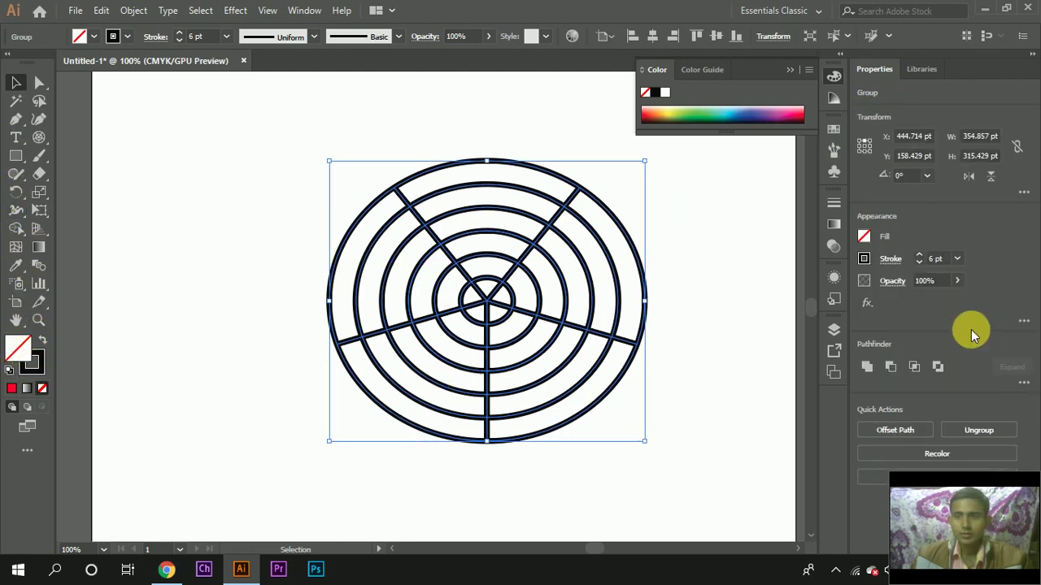
Step: Give the polar grid a pinkish-red stroke swatch and adjust its opacity slider toward 38%
click(867, 259)
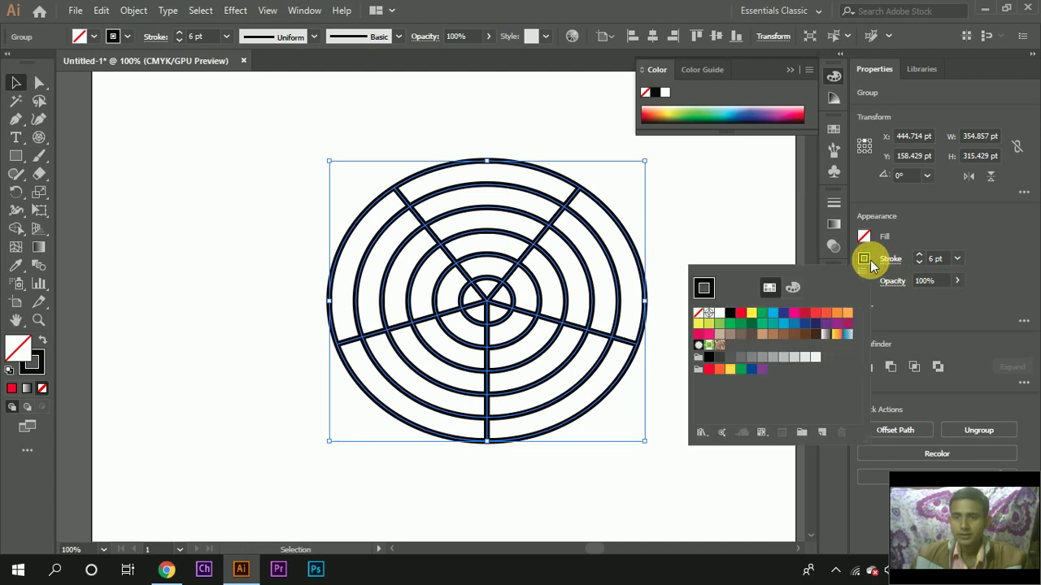
click(824, 317)
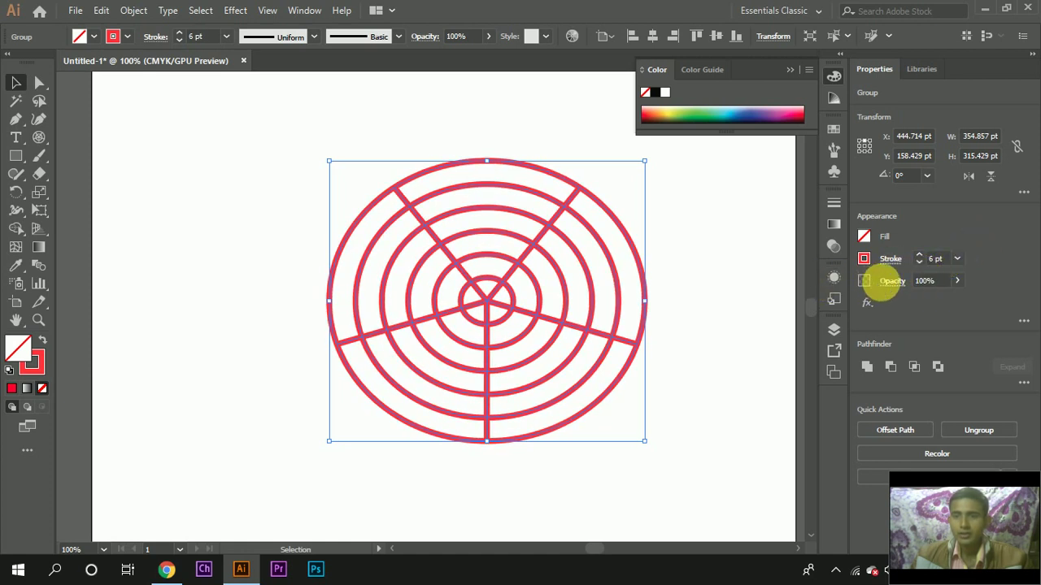
click(932, 292)
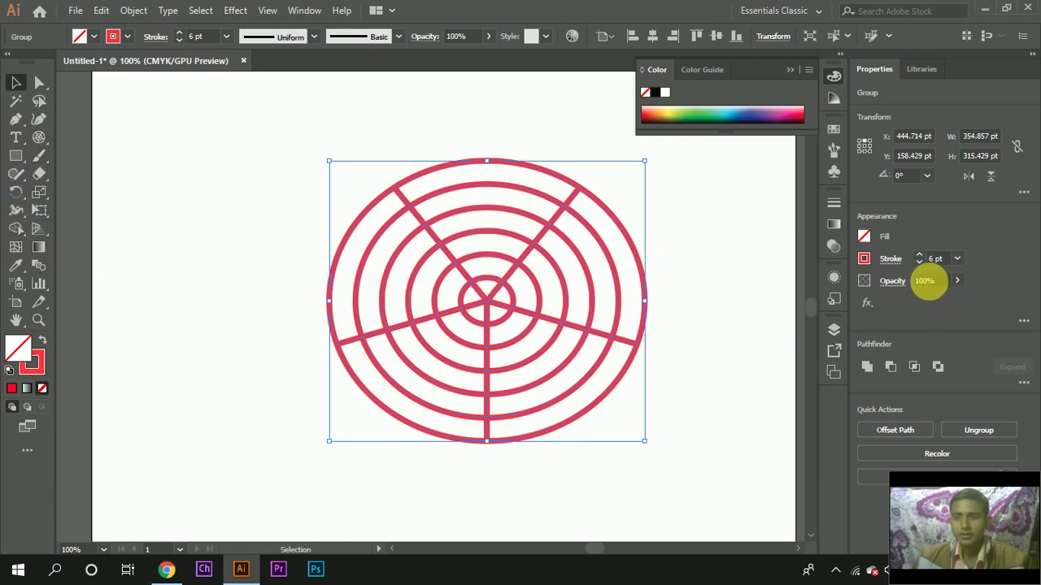
click(959, 282)
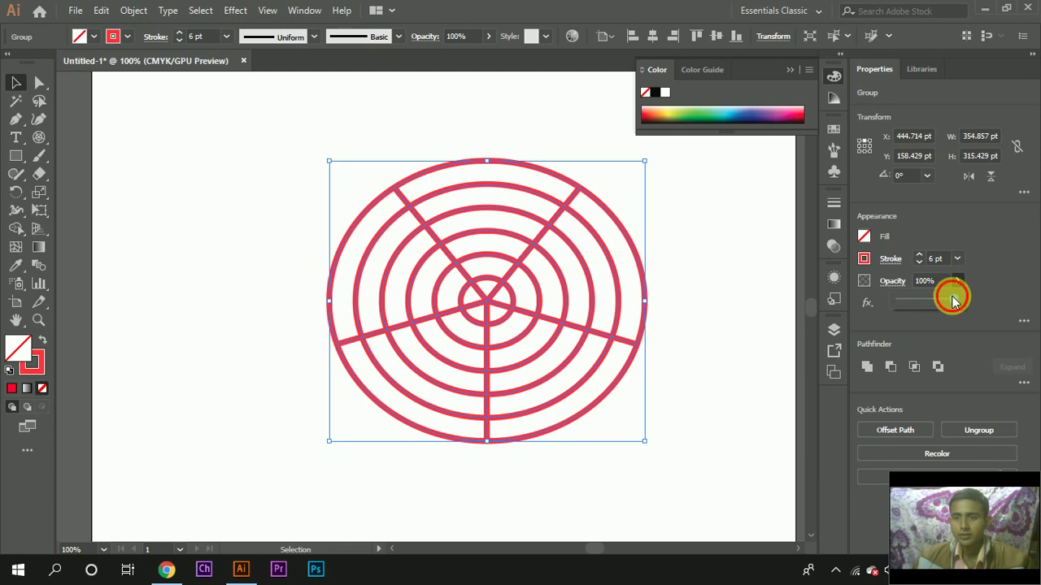
drag(941, 301, 892, 300)
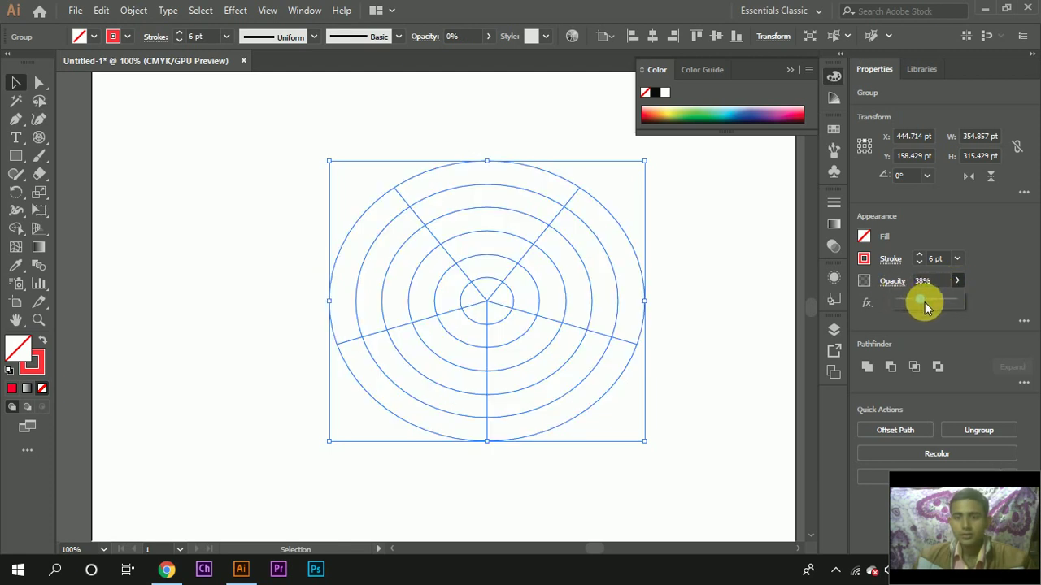
drag(924, 302, 959, 308)
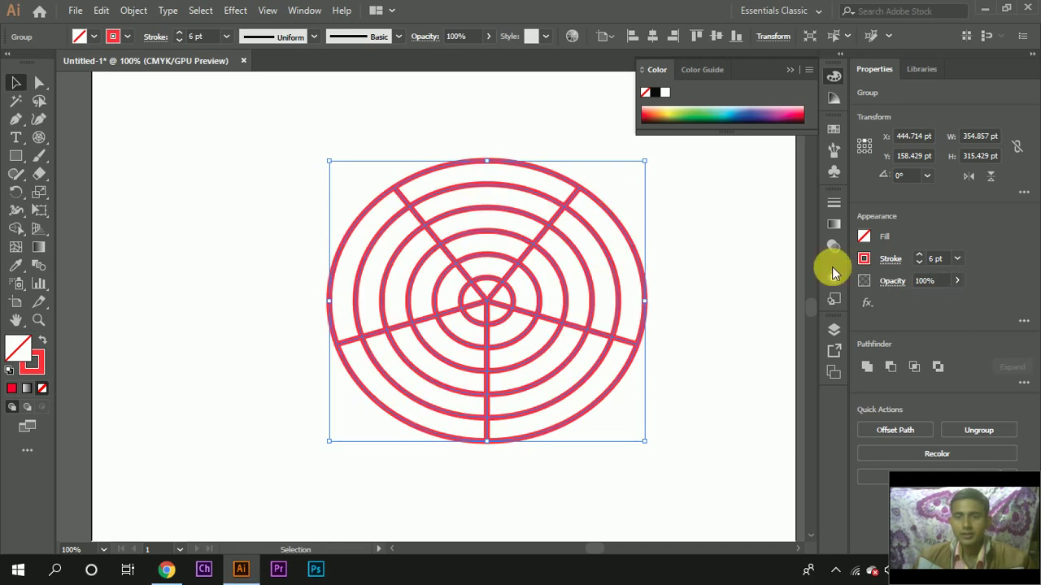
Step: Restore the polar grid's opacity and merge its ring segments into sector shapes with Shape Builder
click(112, 97)
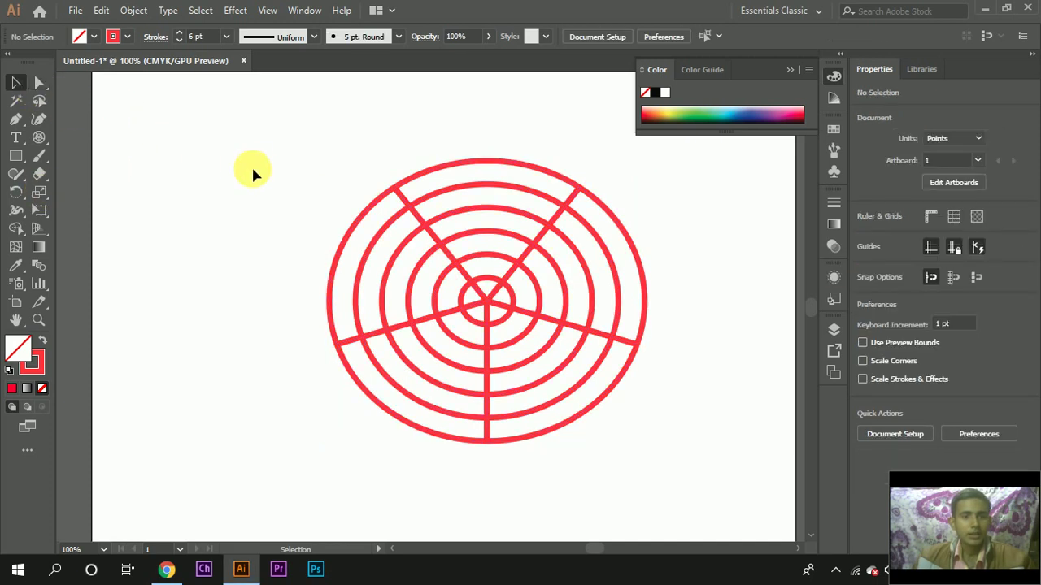
drag(251, 173, 673, 579)
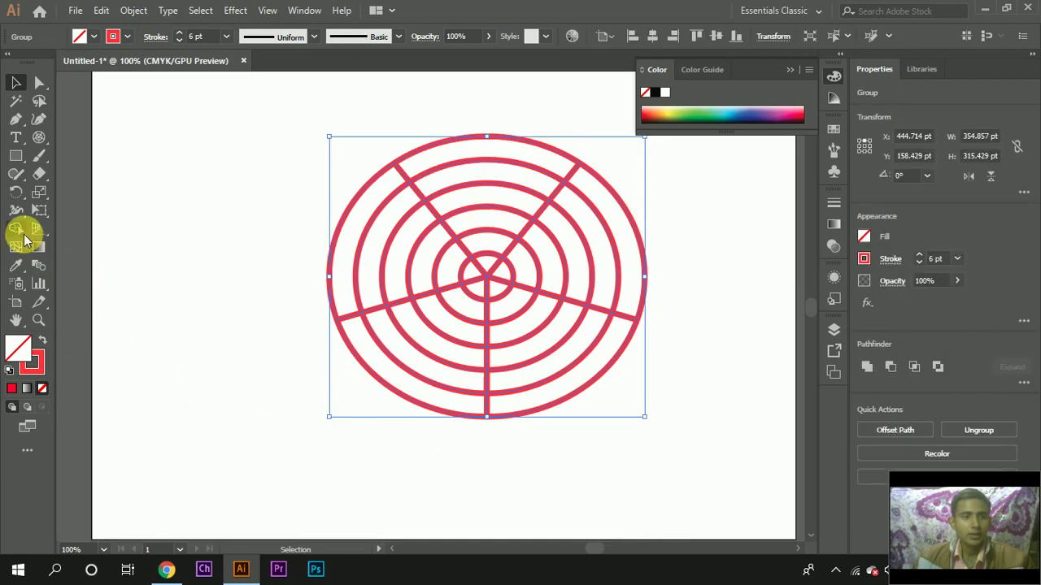
right_click(24, 235)
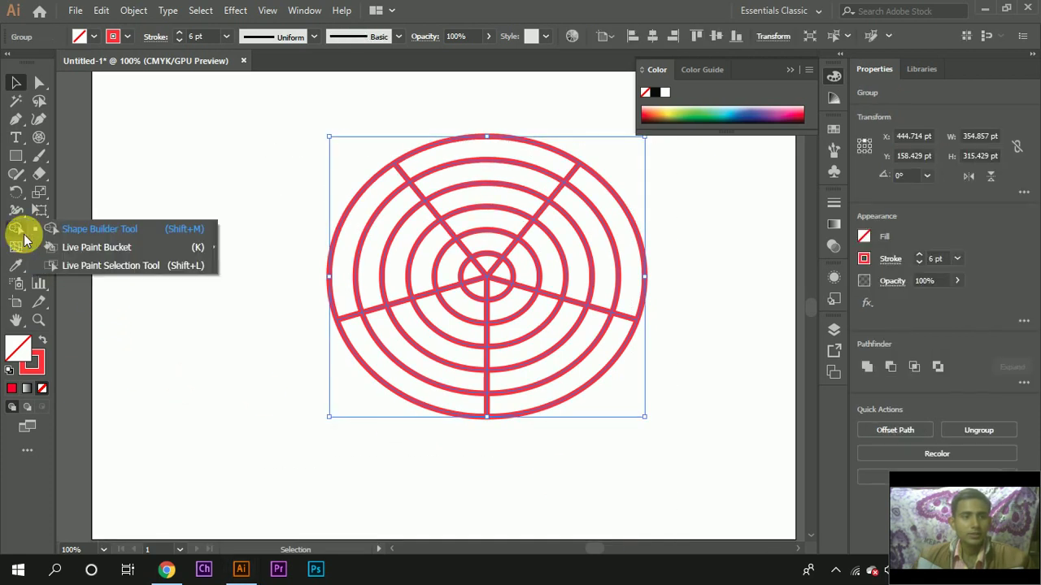
click(122, 229)
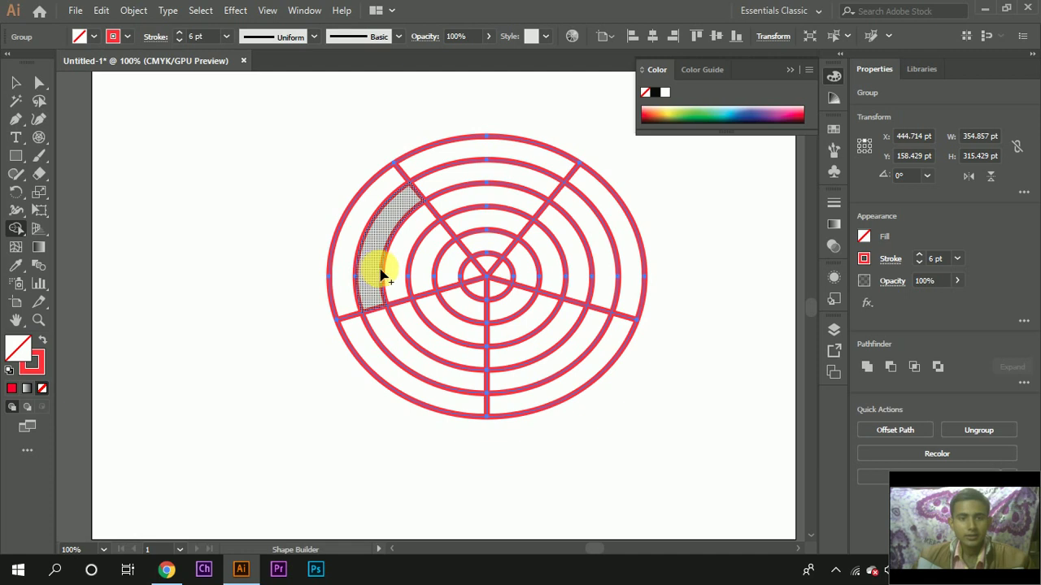
mouse_move(382, 276)
mouse_down()
mouse_move(414, 274)
mouse_move(365, 232)
mouse_move(429, 236)
mouse_up()
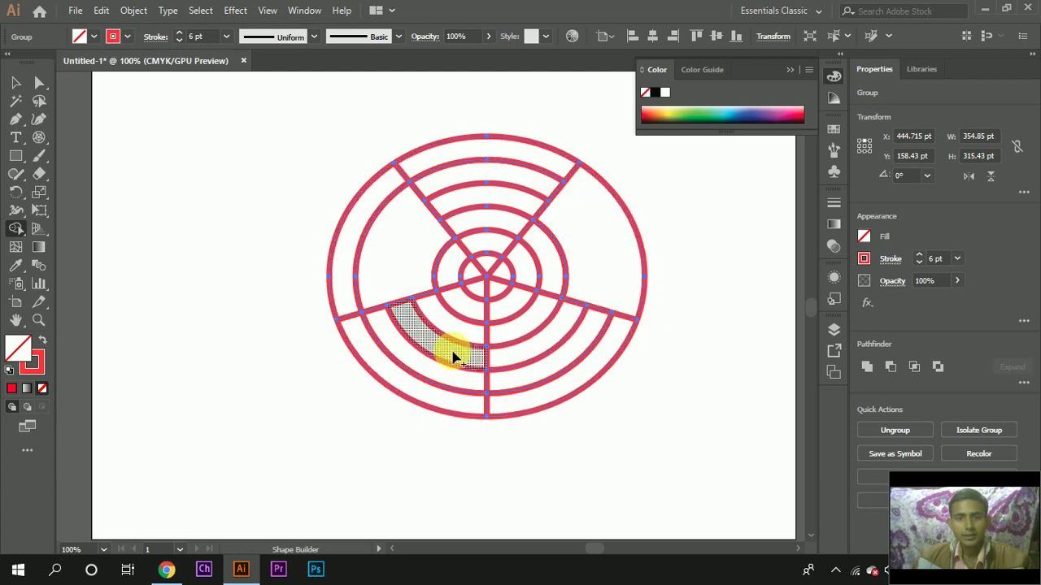
drag(453, 358, 431, 366)
Step: Zoom out to the whole artboard and select the red polar grid design
key(ctrl+minus)
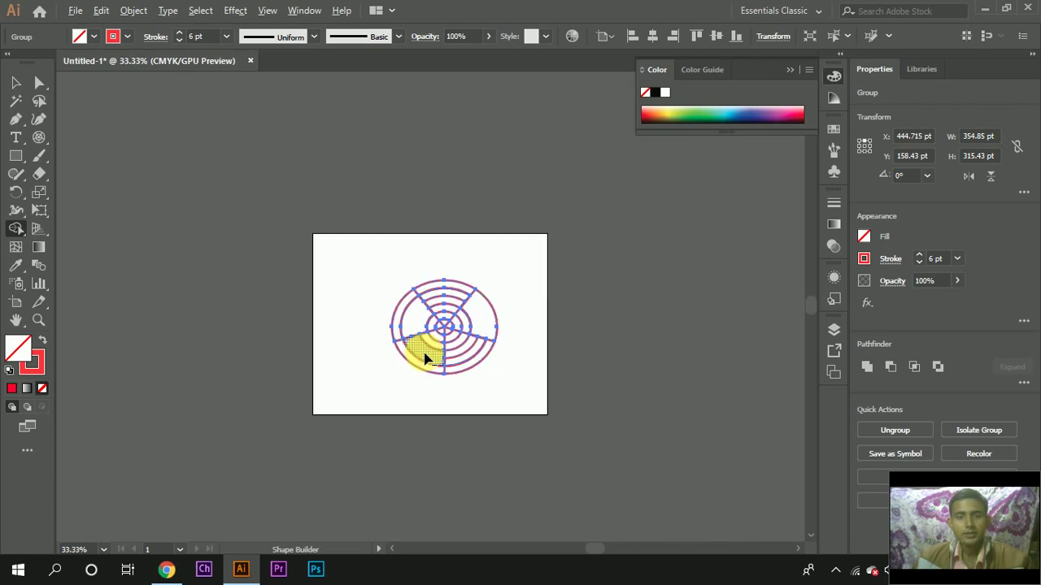
click(17, 84)
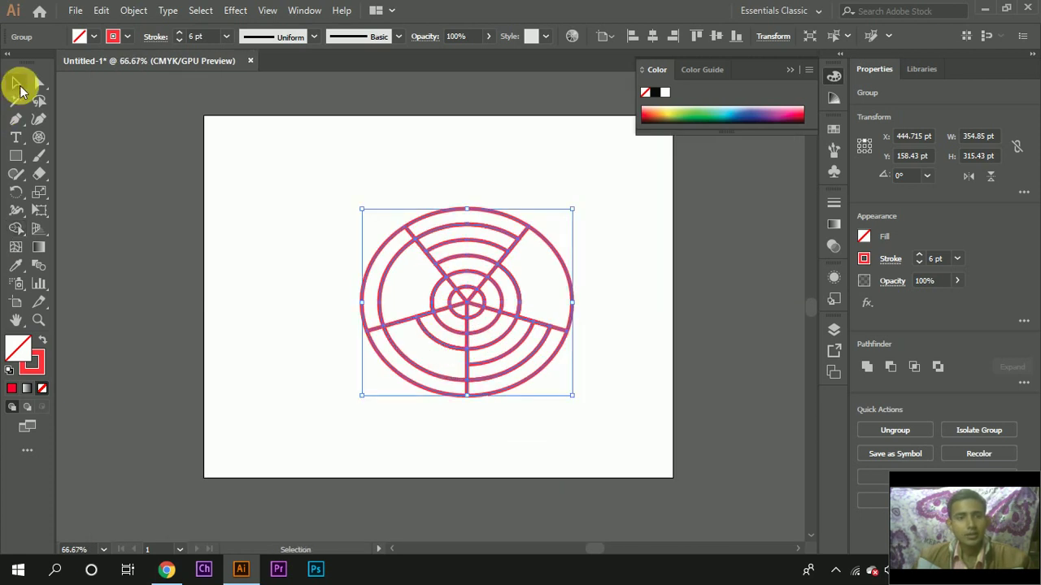
click(315, 237)
scroll(439, 327, down, 2)
scroll(524, 338, up, 4)
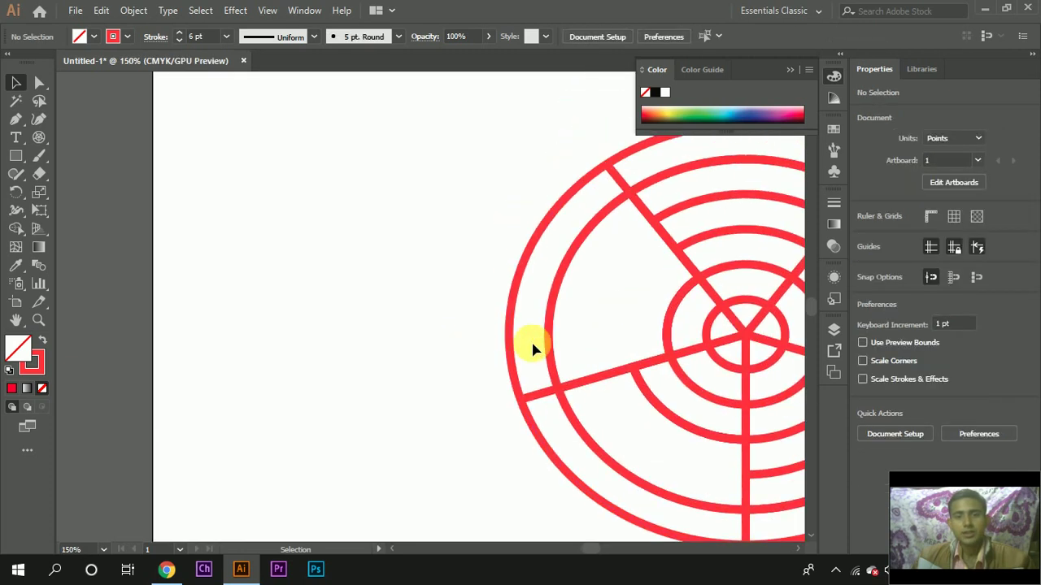
scroll(533, 347, down, 1)
scroll(529, 346, up, 1)
scroll(520, 348, down, 1)
scroll(517, 351, down, 2)
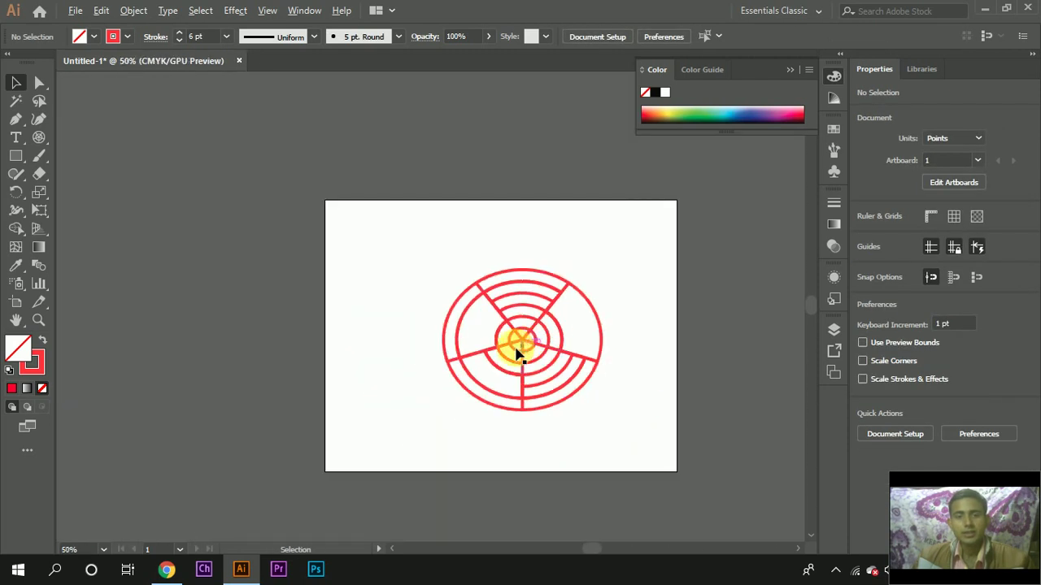
scroll(518, 352, up, 1)
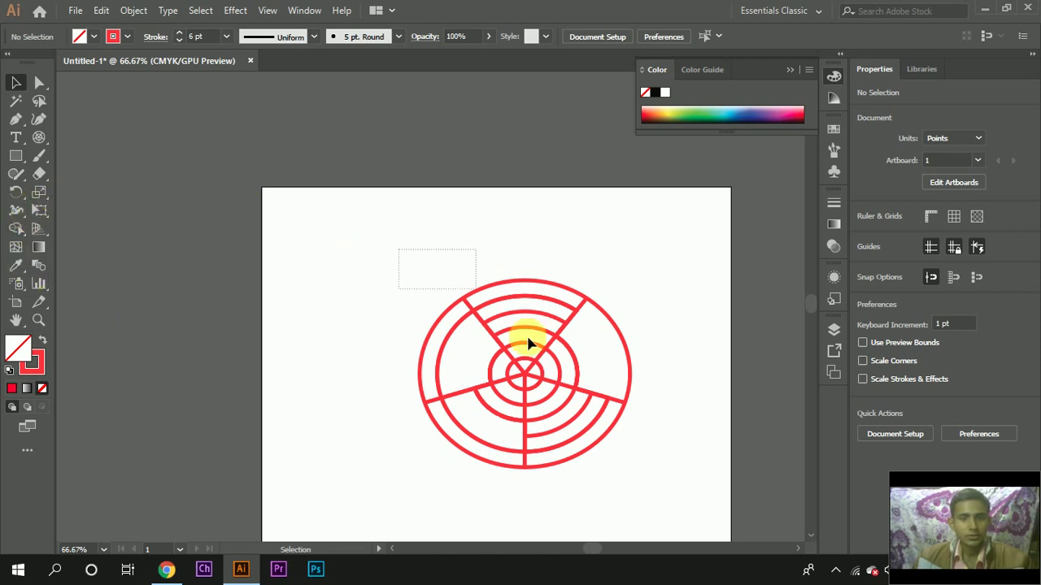
click(599, 427)
Step: Delete the polar grid and draw a rectangle in the artboard's middle
key(Delete)
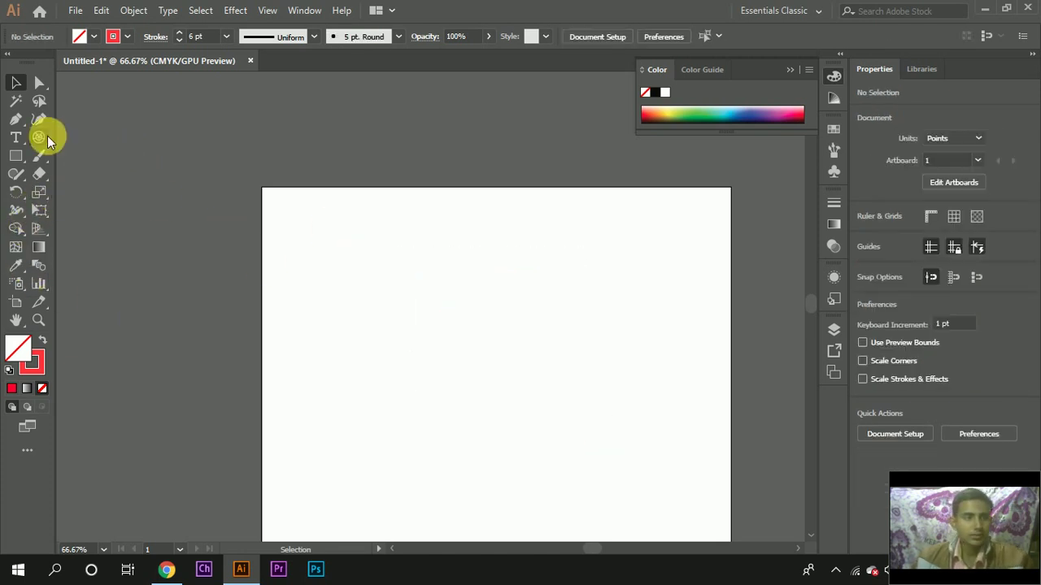
click(38, 142)
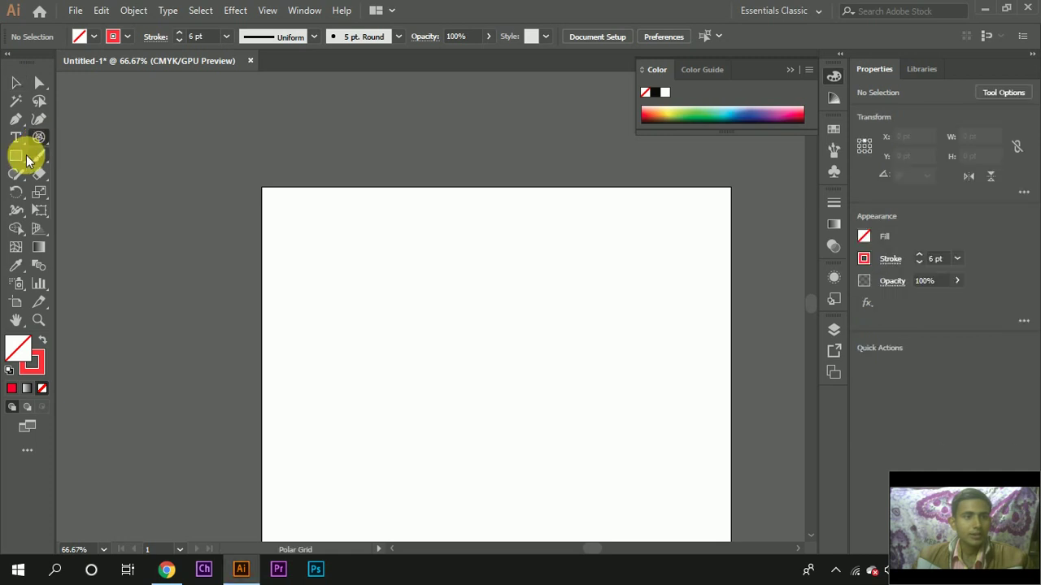
click(24, 161)
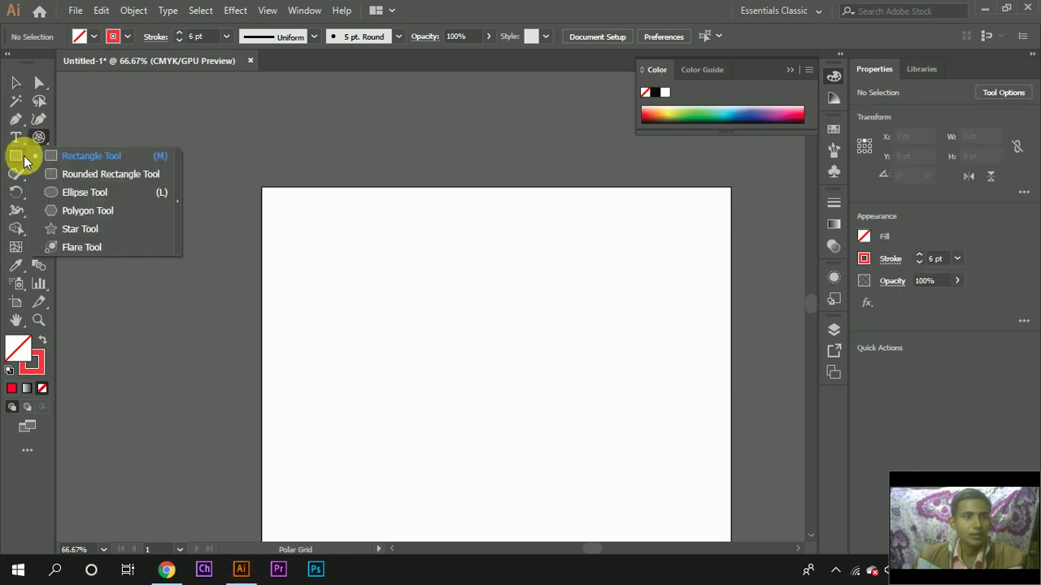
click(104, 163)
drag(402, 283, 589, 451)
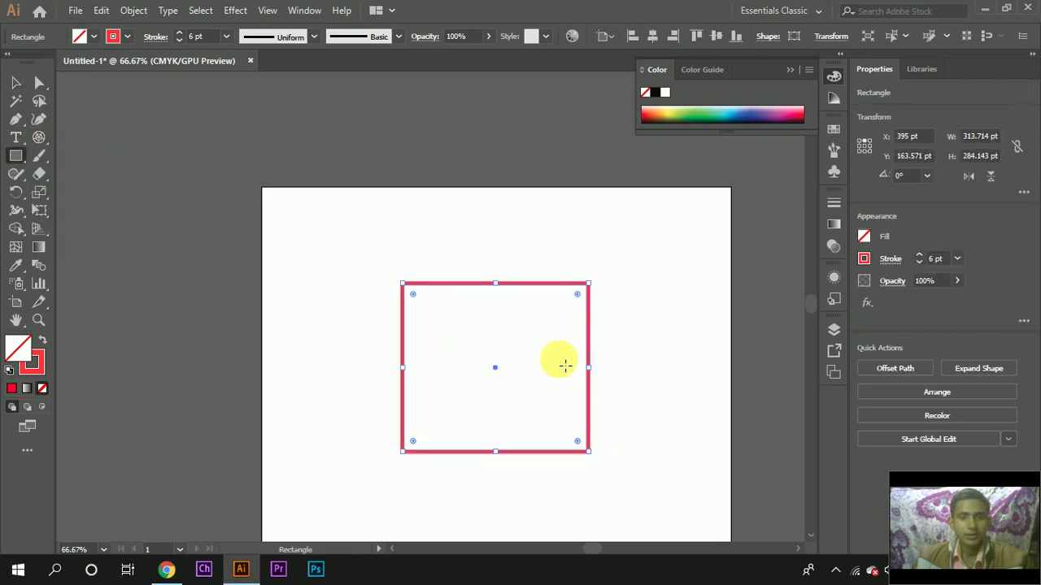
Step: Draw a rounded rectangle at the artboard's upper left
click(18, 155)
click(82, 172)
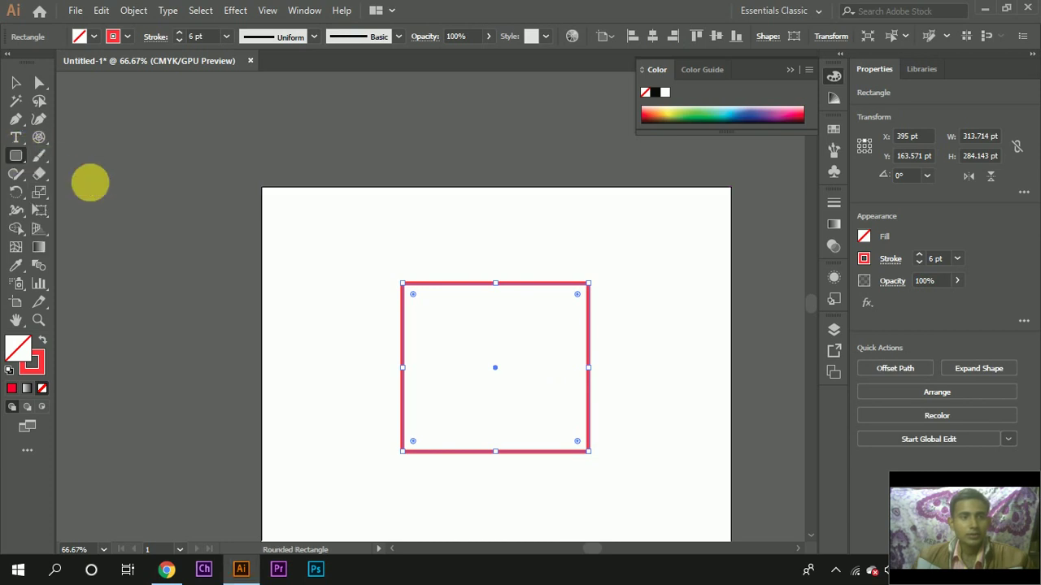
click(15, 159)
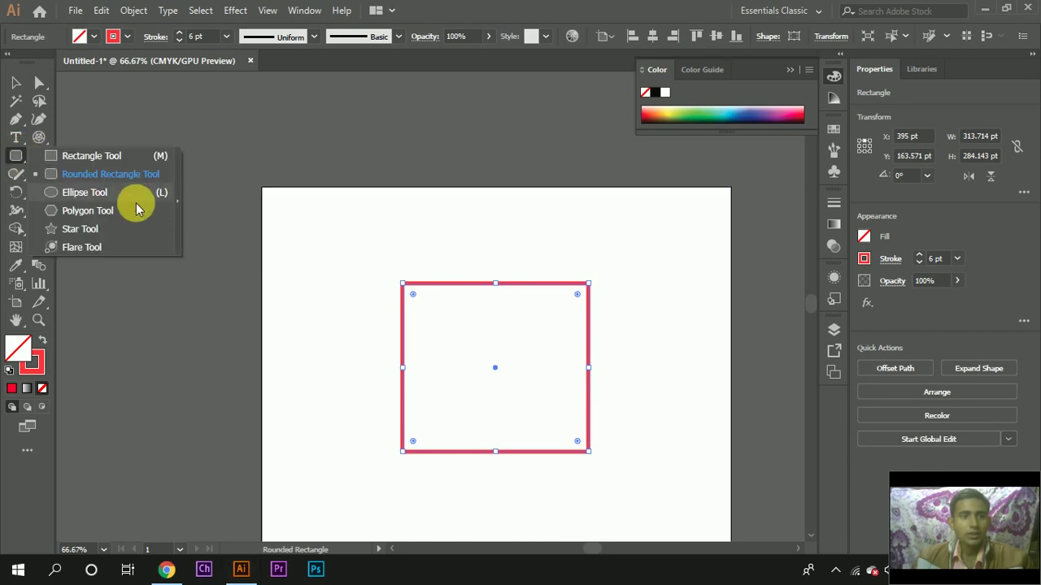
drag(283, 231, 394, 357)
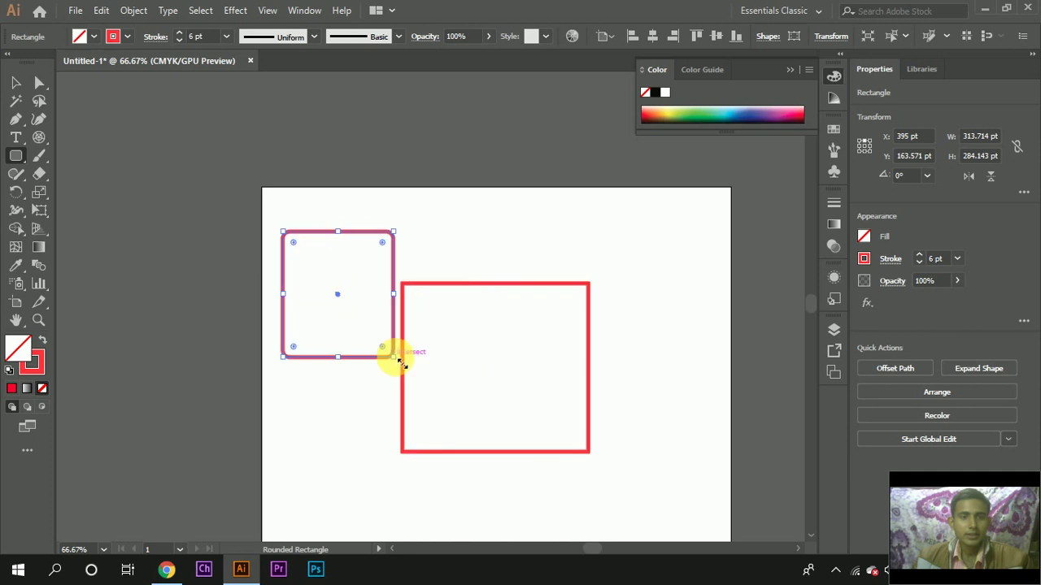
Step: Draw a circle on the artboard's right side with the Ellipse tool
click(14, 155)
click(70, 190)
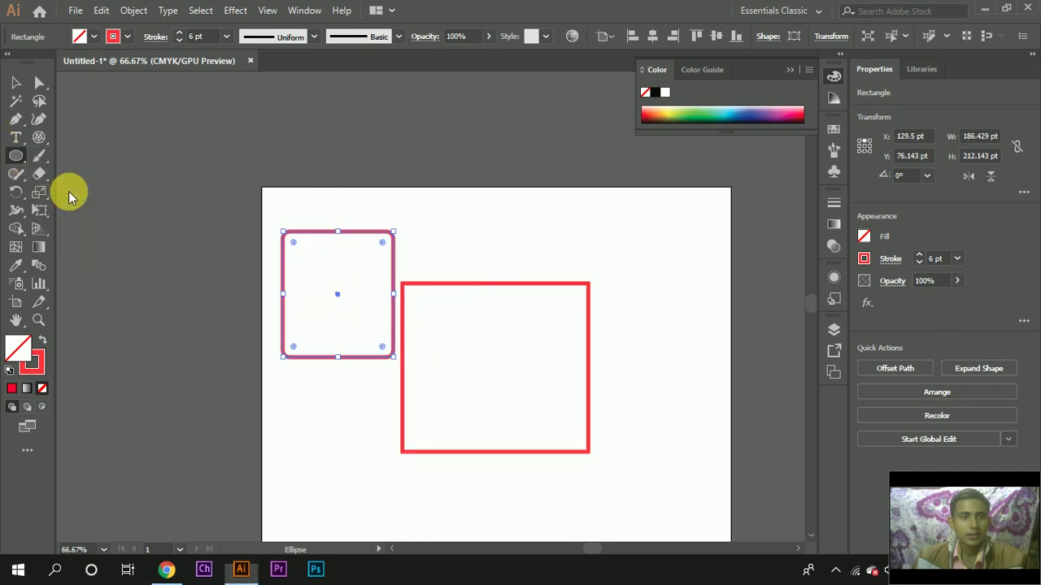
drag(627, 241, 708, 379)
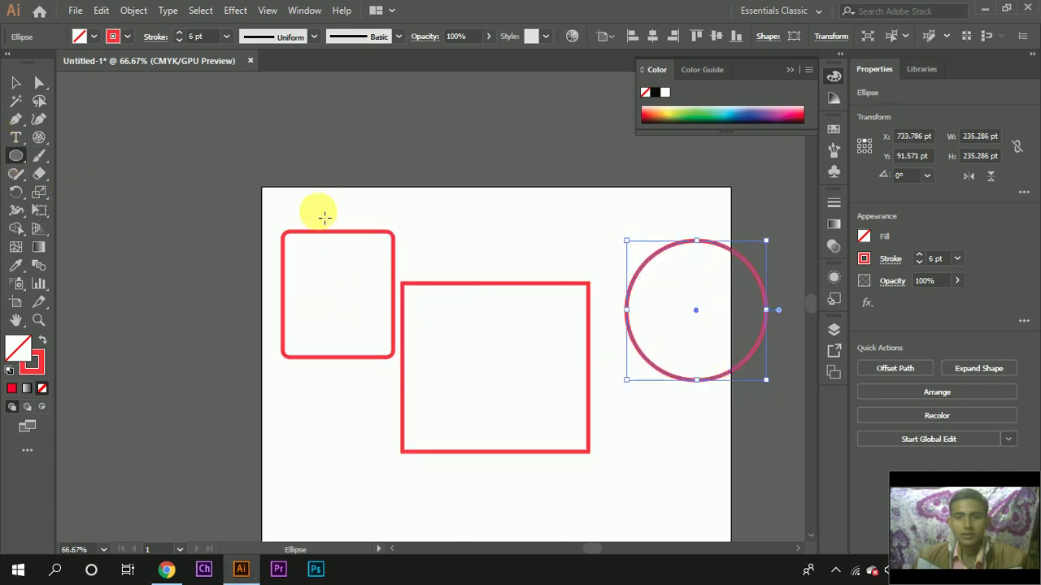
Step: Switch to the Polygon tool
click(14, 156)
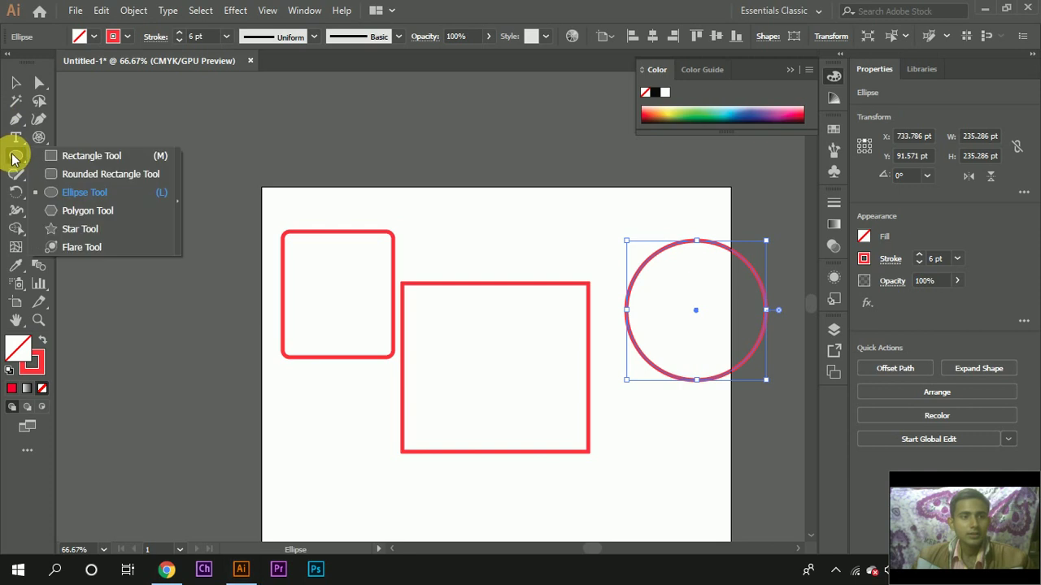
click(79, 213)
scroll(244, 269, down, 3)
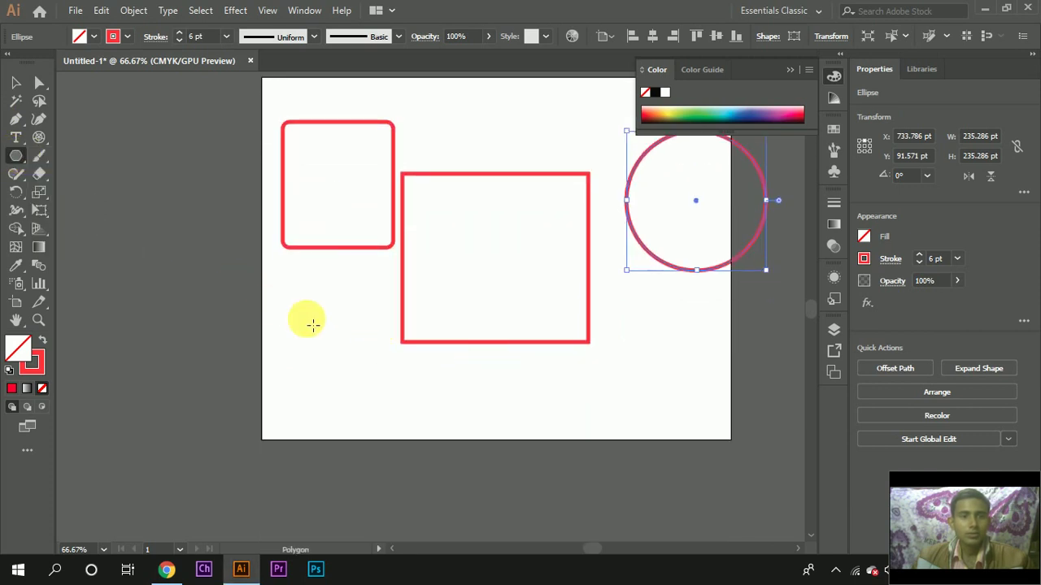
scroll(313, 325, up, 2)
Step: Try a three-sided polygon, then undo the triangle
click(453, 176)
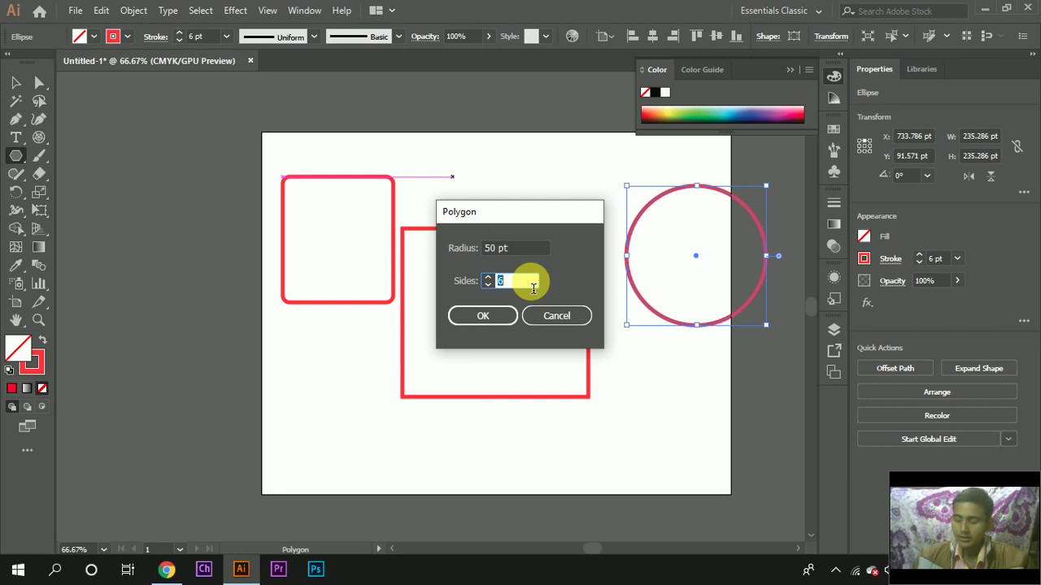
text(3)
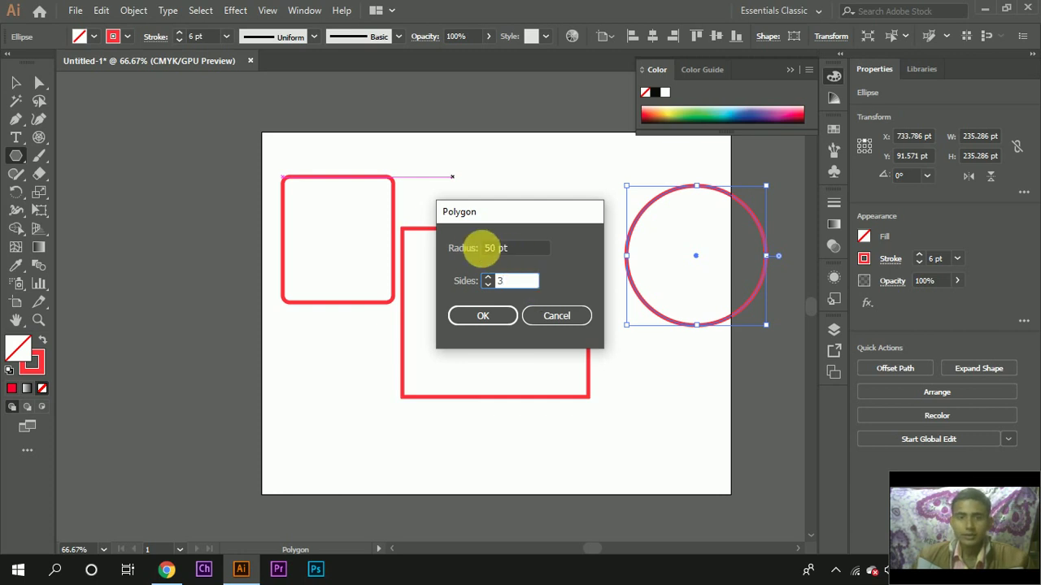
click(488, 315)
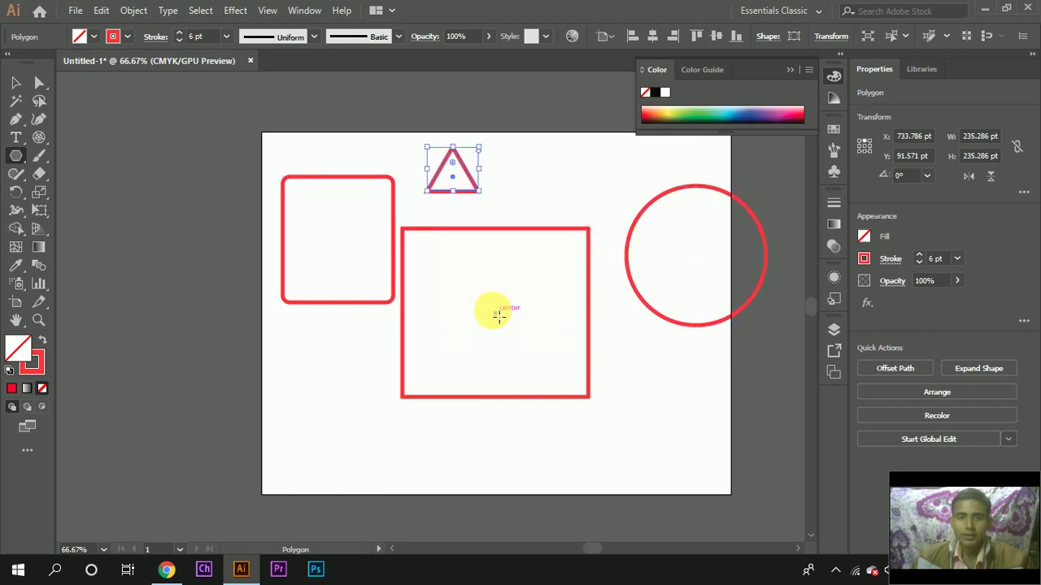
key(ctrl+z)
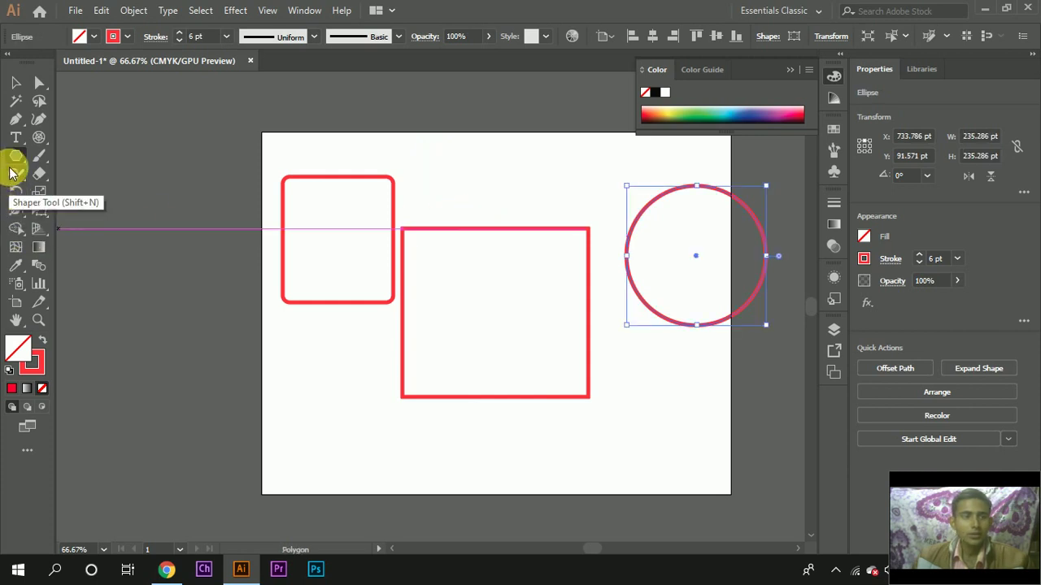
Step: Create a 10-sided polygon with a 50 pt radius above the rectangle
click(488, 198)
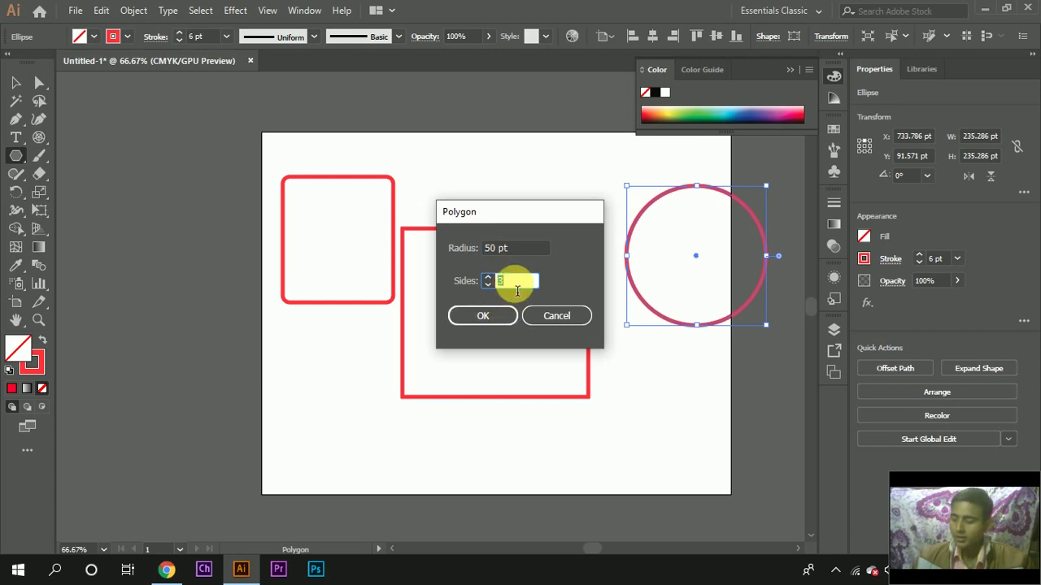
text(10)
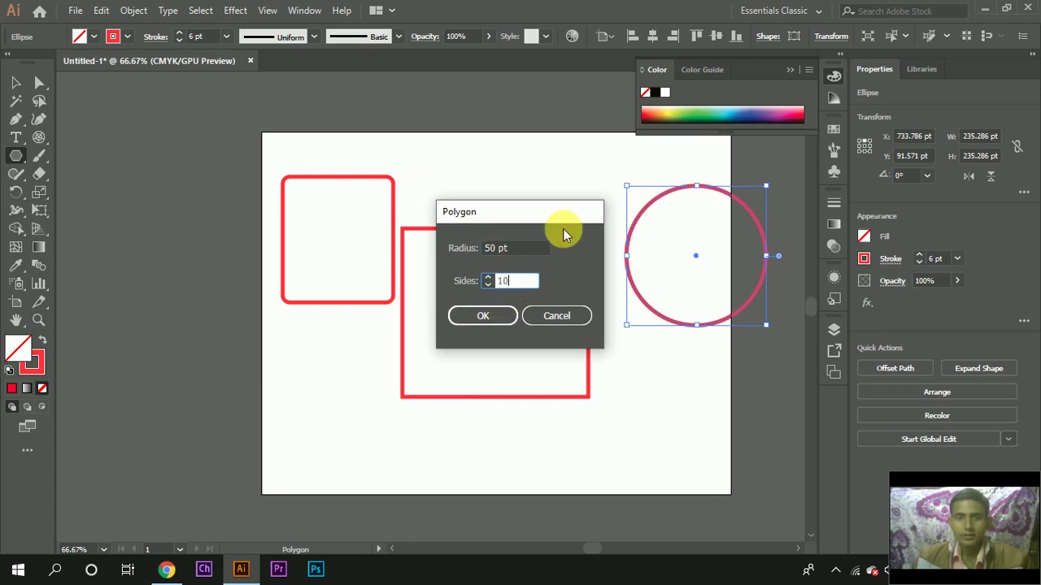
click(490, 316)
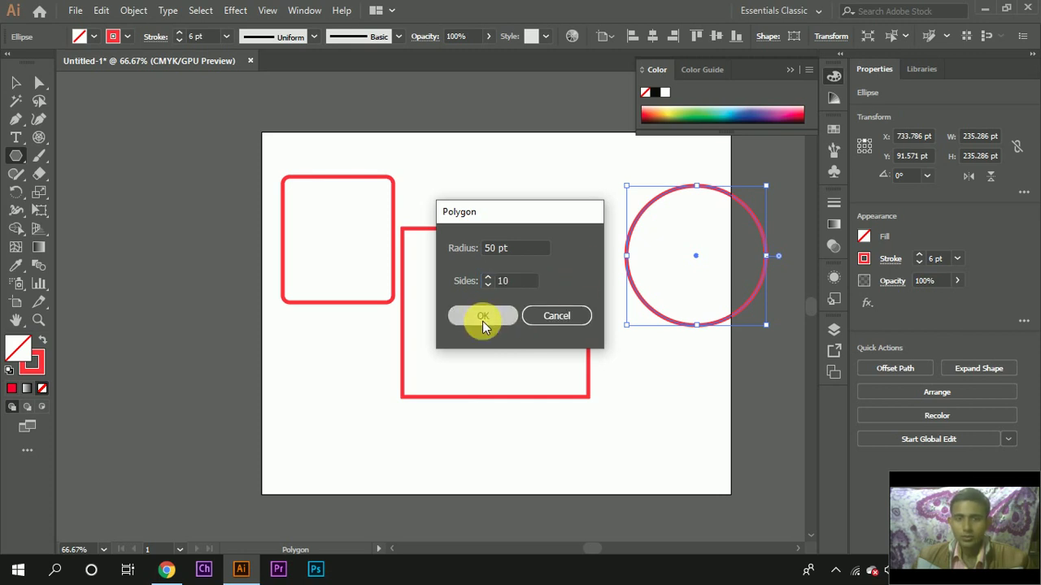
click(482, 319)
scroll(476, 190, up, 5)
scroll(606, 232, up, 3)
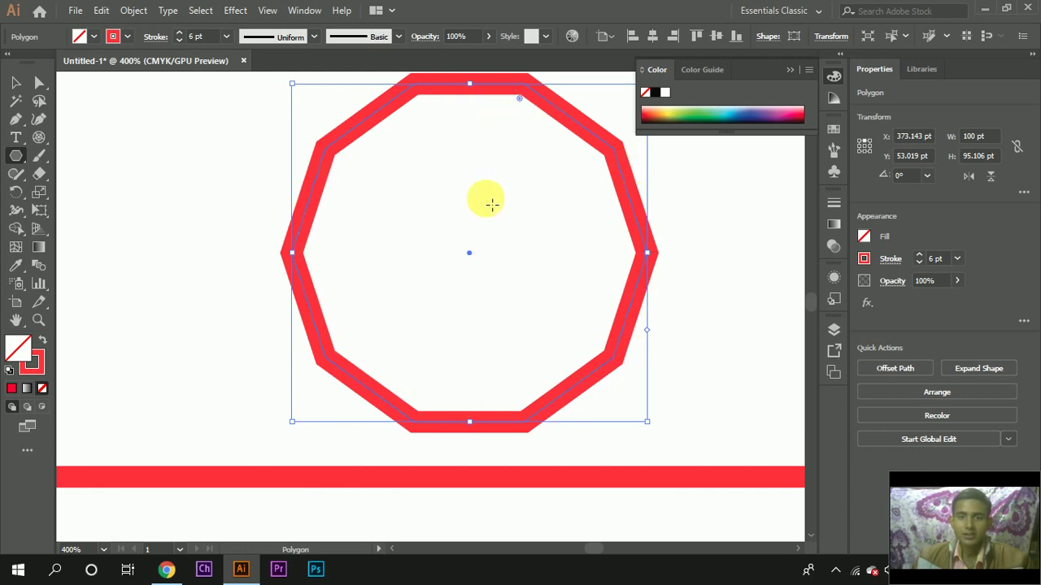
scroll(480, 220, down, 5)
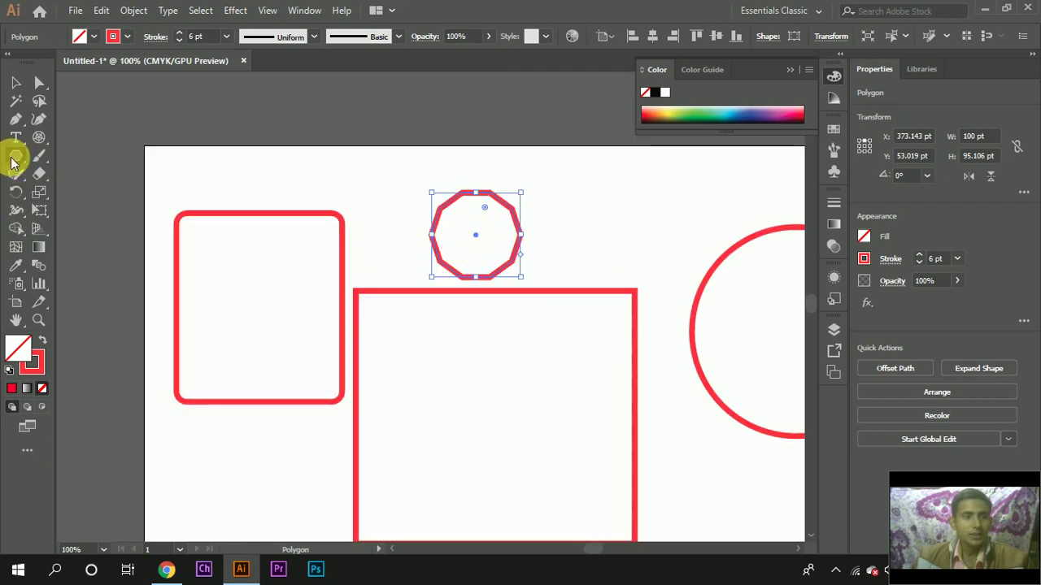
drag(15, 156, 80, 229)
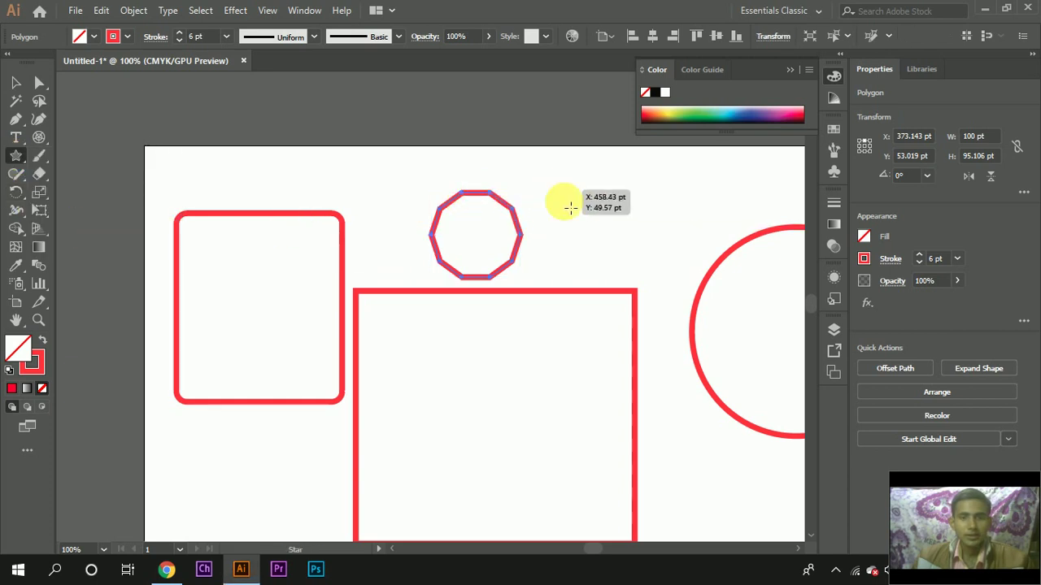
Step: Draw a star beside the polygon and fill it red
mouse_move(551, 190)
mouse_down()
mouse_move(611, 254)
mouse_move(569, 224)
mouse_up()
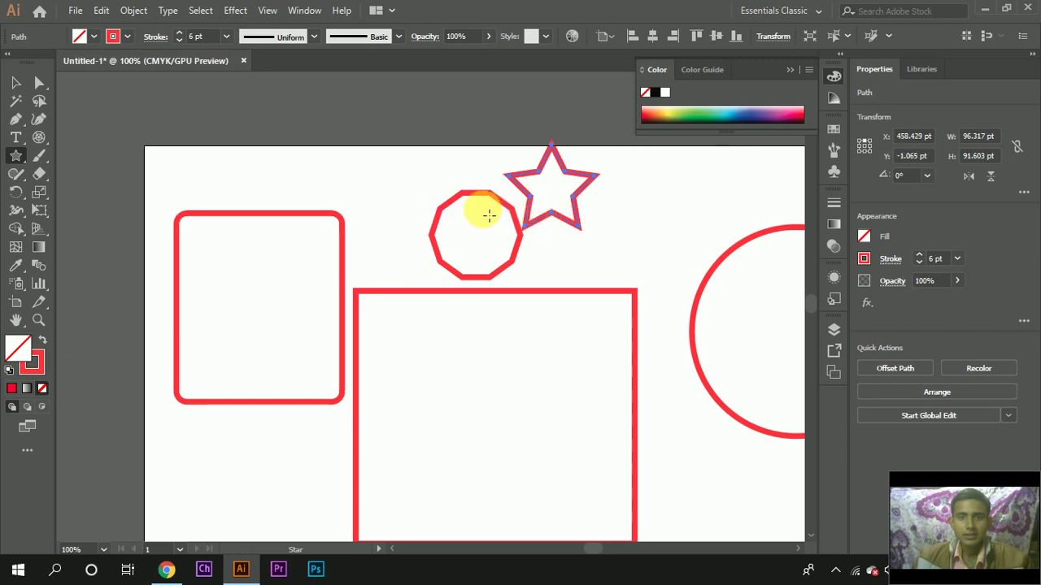
click(863, 239)
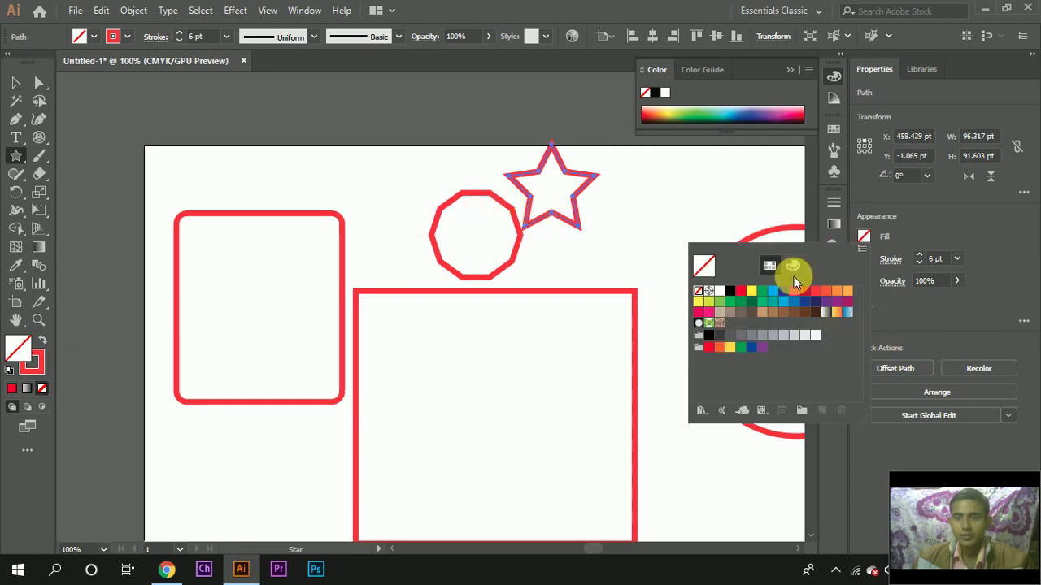
click(741, 290)
click(938, 220)
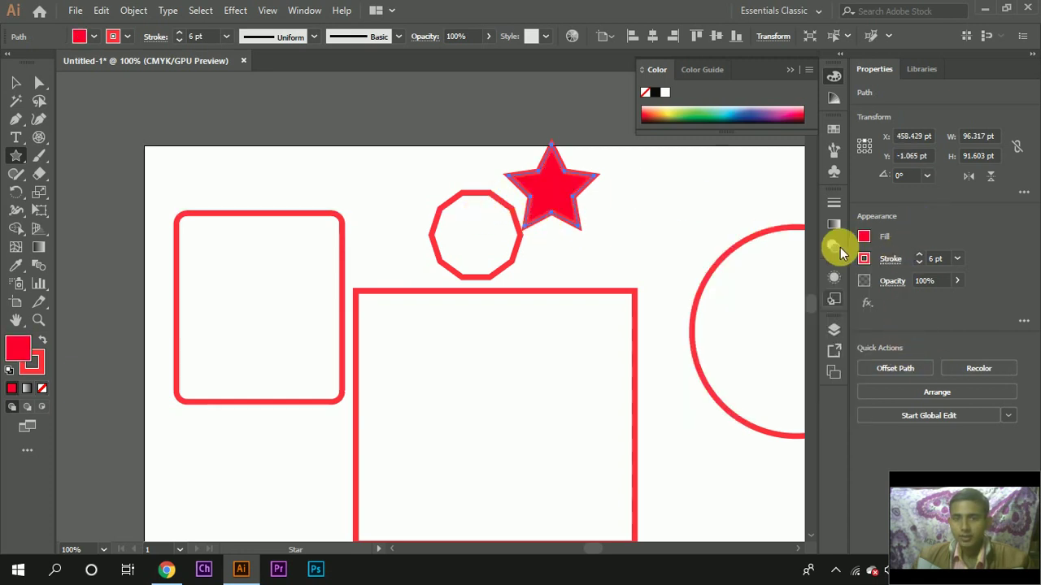
Step: Draw a smaller star on top of the red star
drag(542, 189, 560, 200)
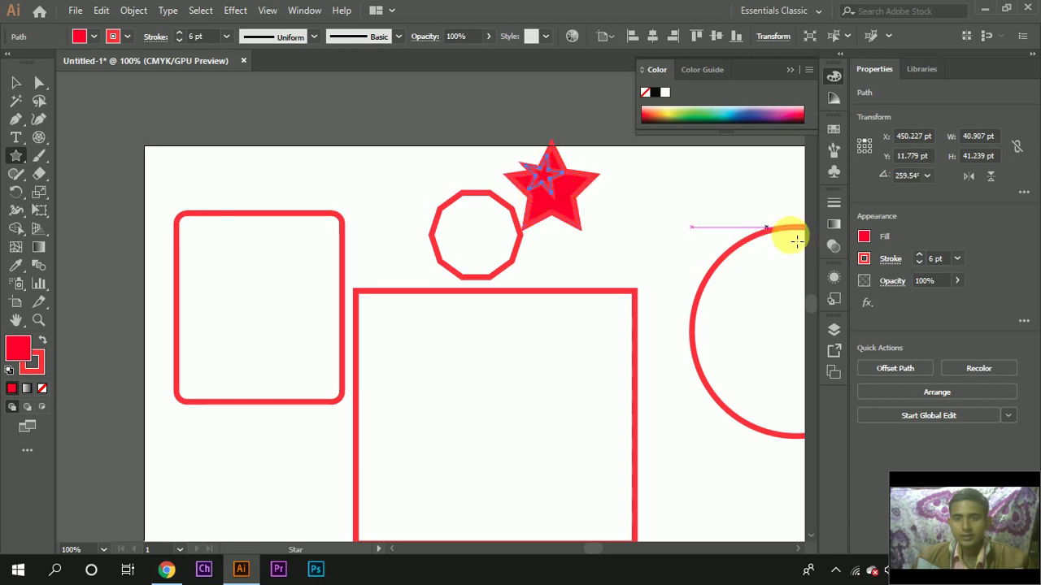
drag(560, 200, 558, 200)
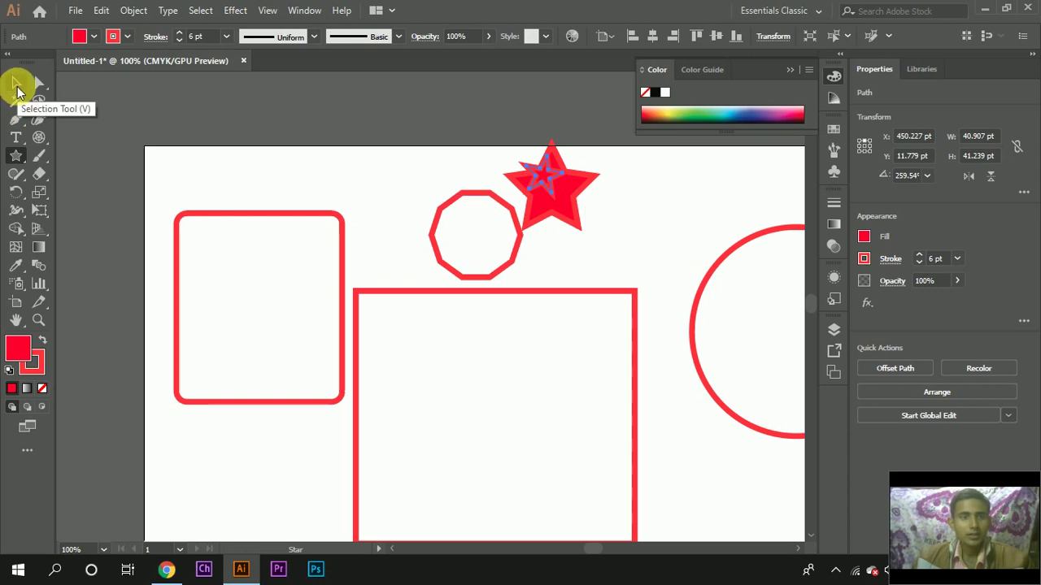
scroll(525, 196, up, 2)
scroll(528, 212, down, 1)
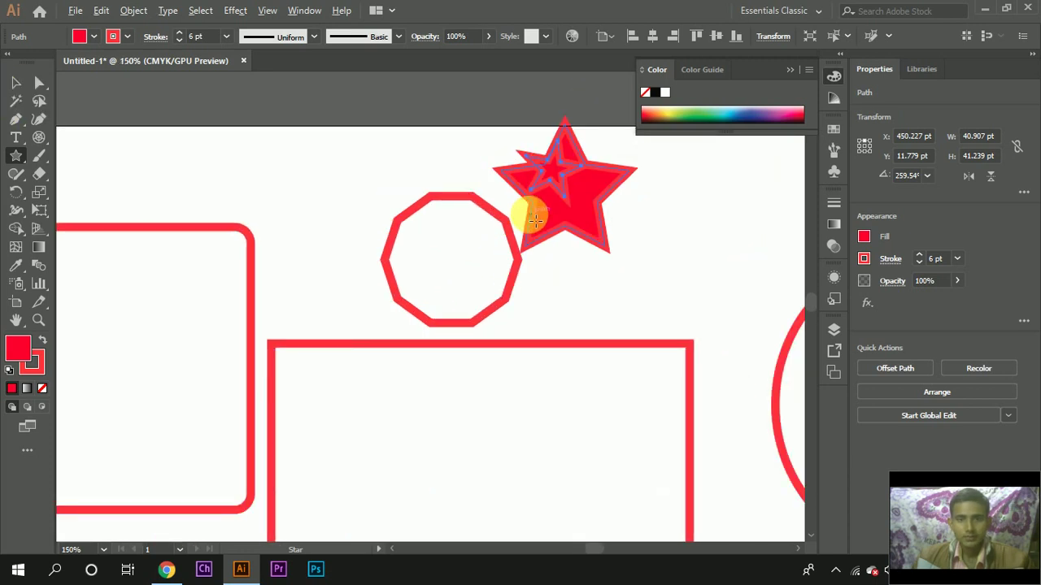
scroll(582, 212, up, 1)
scroll(578, 219, up, 3)
scroll(574, 235, down, 2)
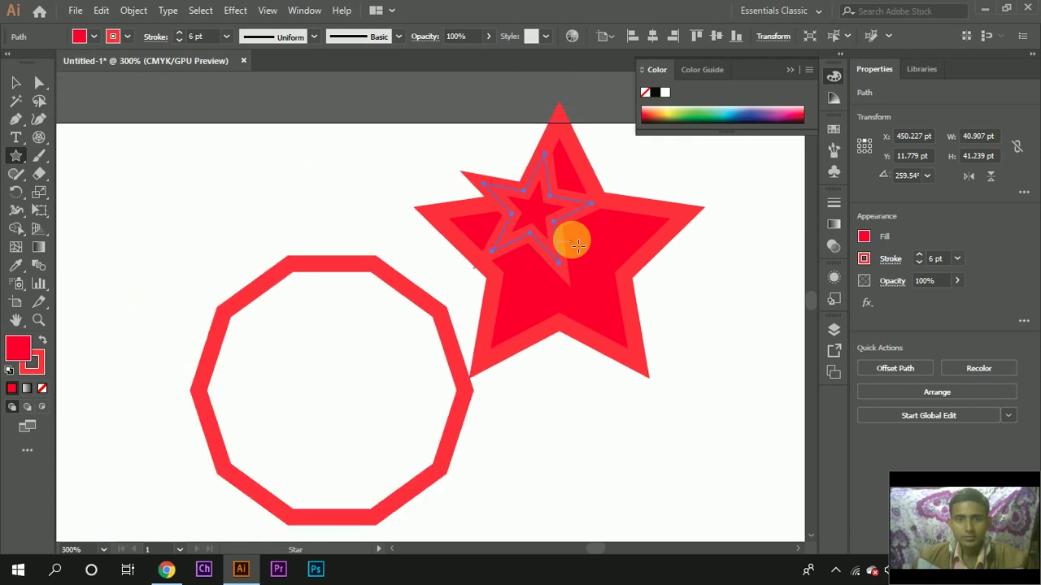
scroll(418, 271, down, 3)
scroll(323, 248, up, 1)
scroll(333, 264, up, 1)
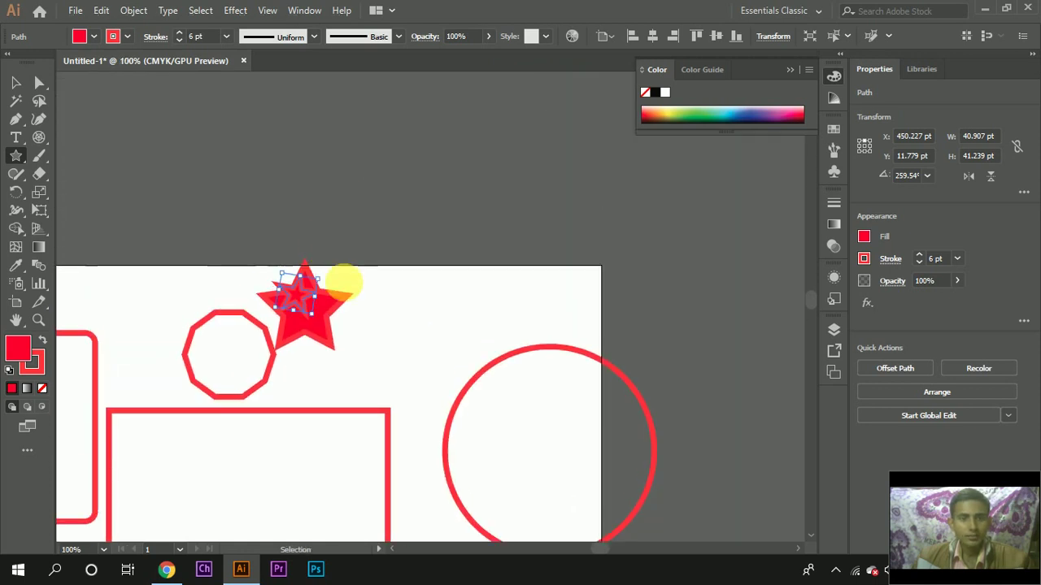
scroll(348, 284, left, 3)
scroll(228, 228, down, 1)
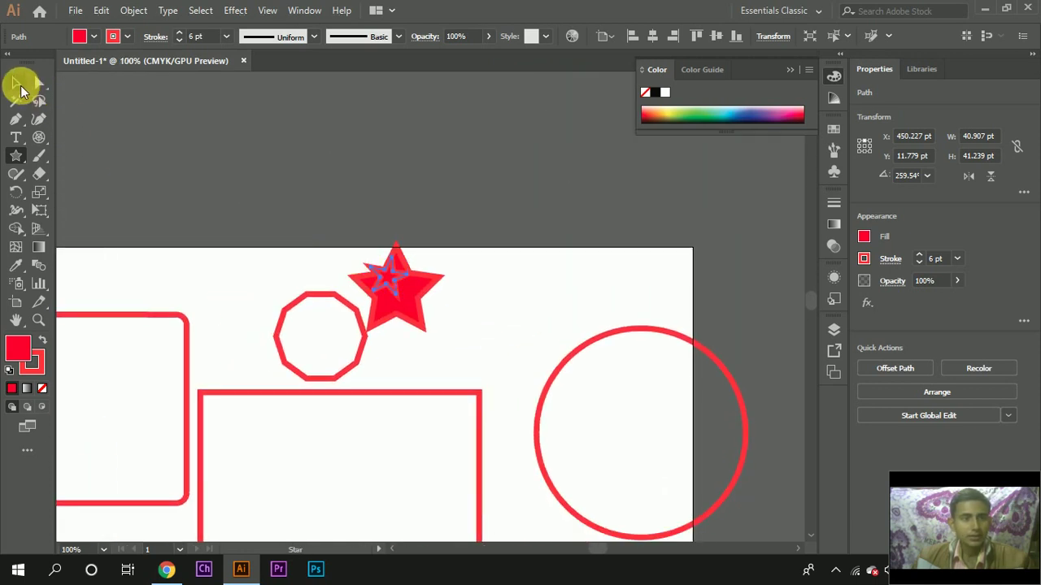
Step: With the Selection tool, pick the small inner star and add the large star to the selection
click(16, 82)
click(331, 317)
scroll(357, 297, up, 4)
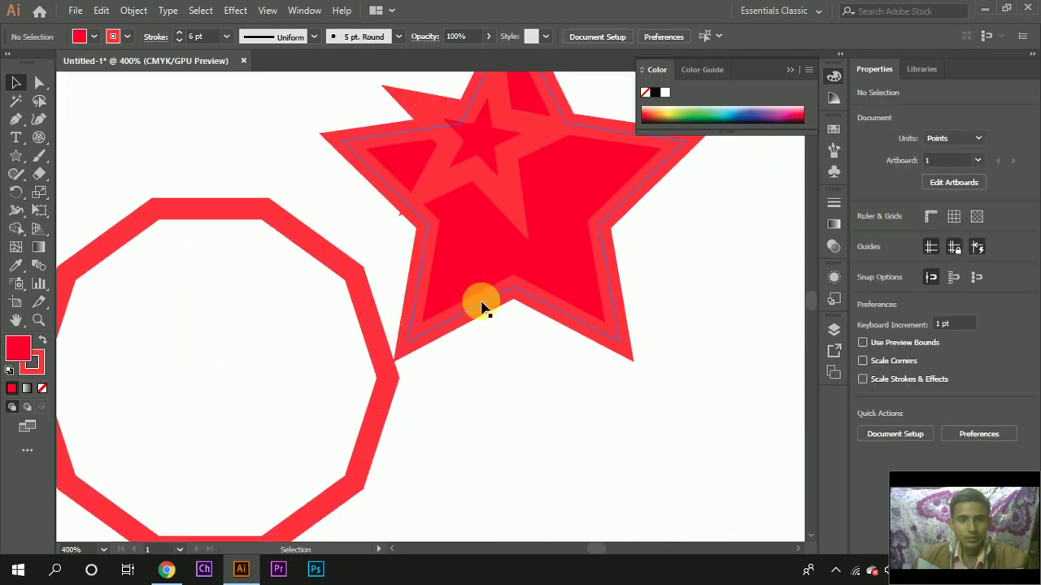
click(507, 244)
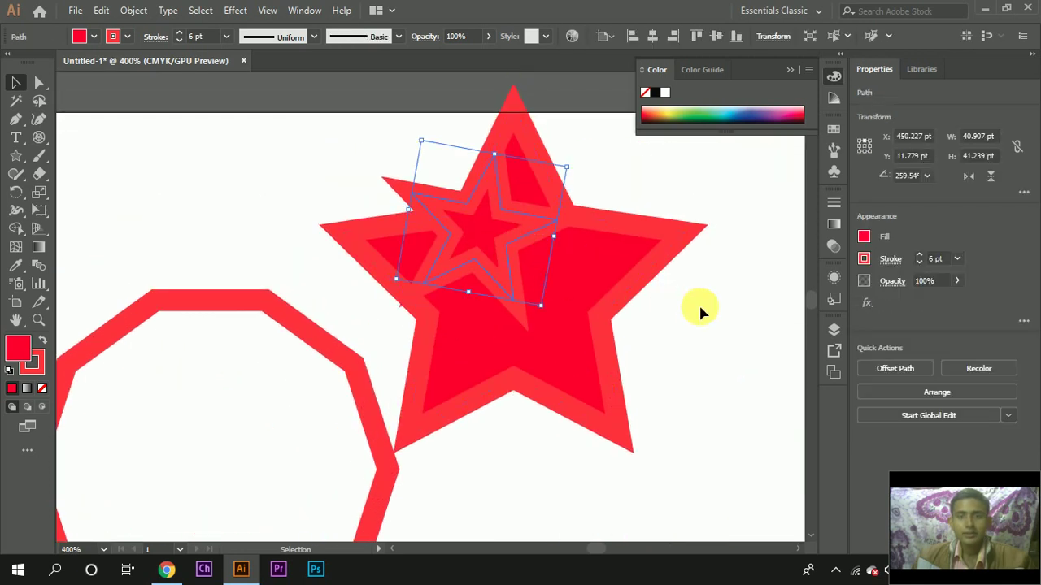
scroll(690, 309, down, 4)
scroll(628, 322, up, 2)
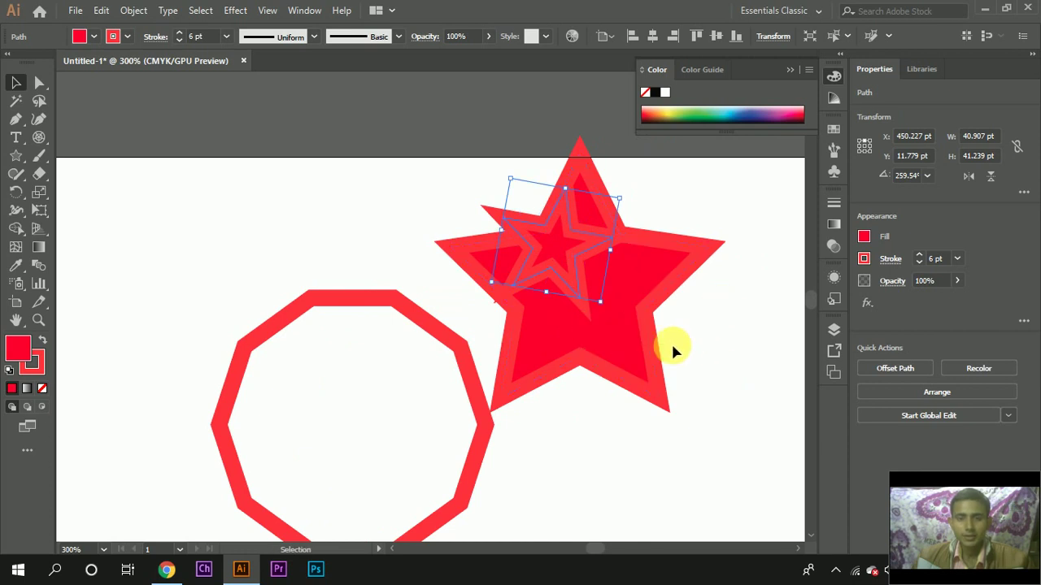
click(565, 274)
click(692, 304)
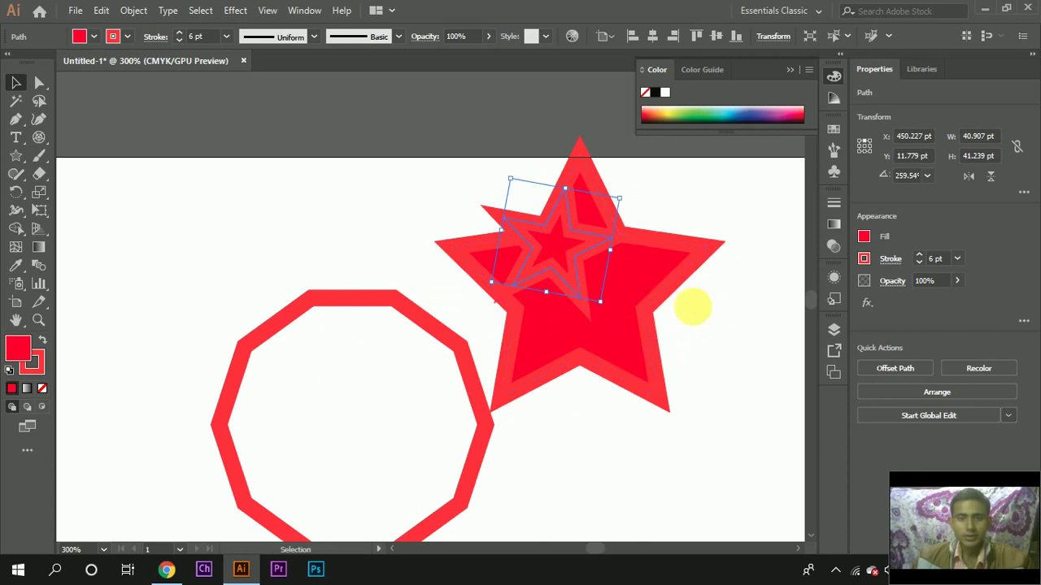
click(564, 281)
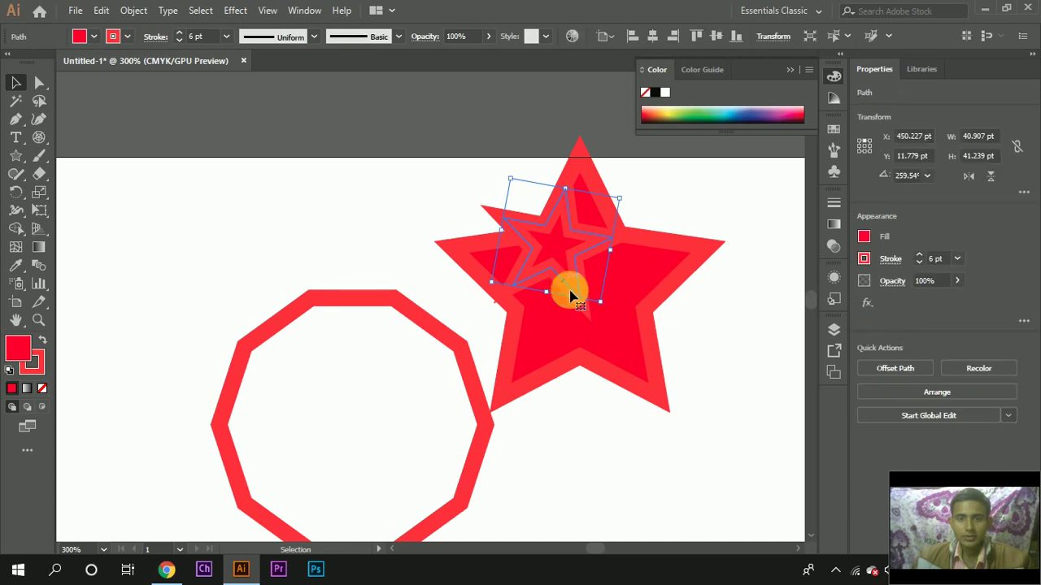
shift+click(640, 339)
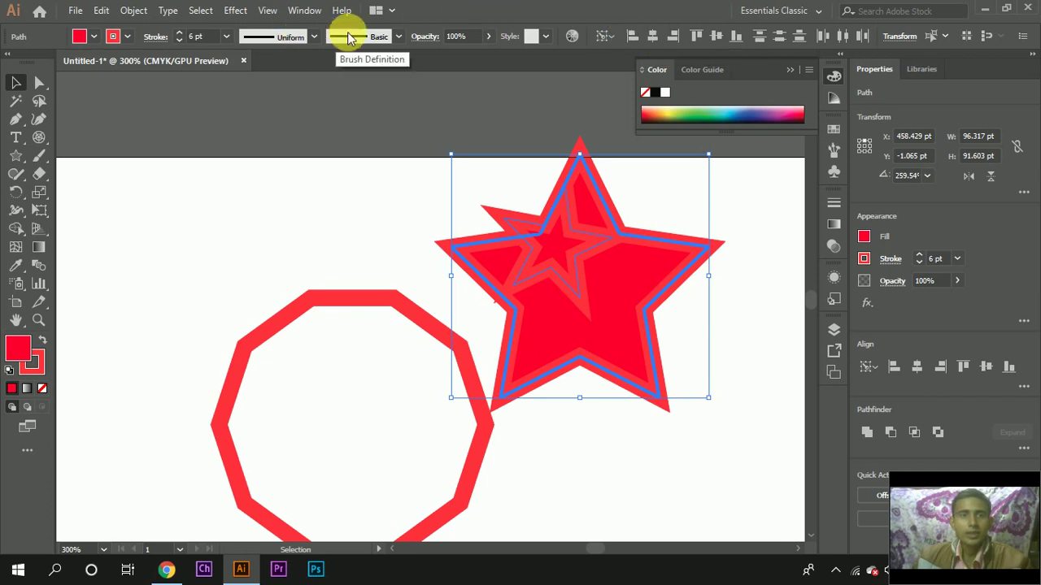
Step: In the Align panel, centre the stars horizontally and vertically relative to the selection
click(306, 11)
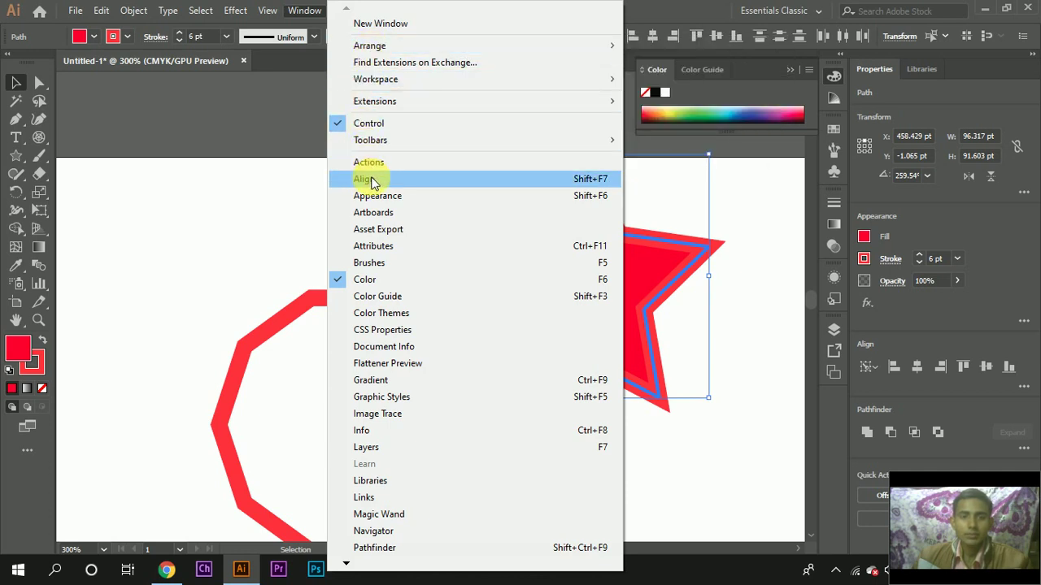
click(370, 179)
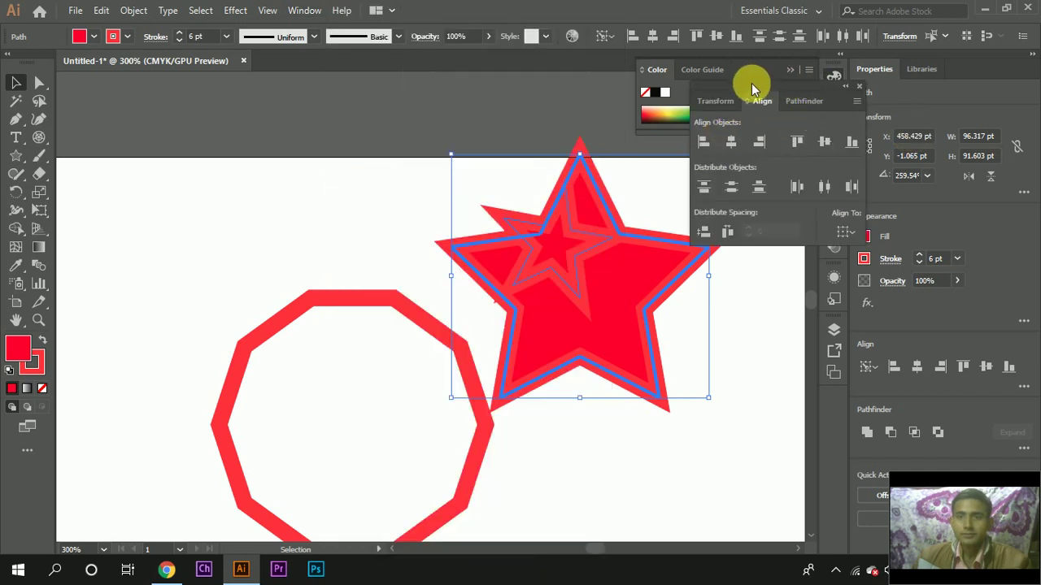
drag(750, 85, 762, 86)
click(867, 235)
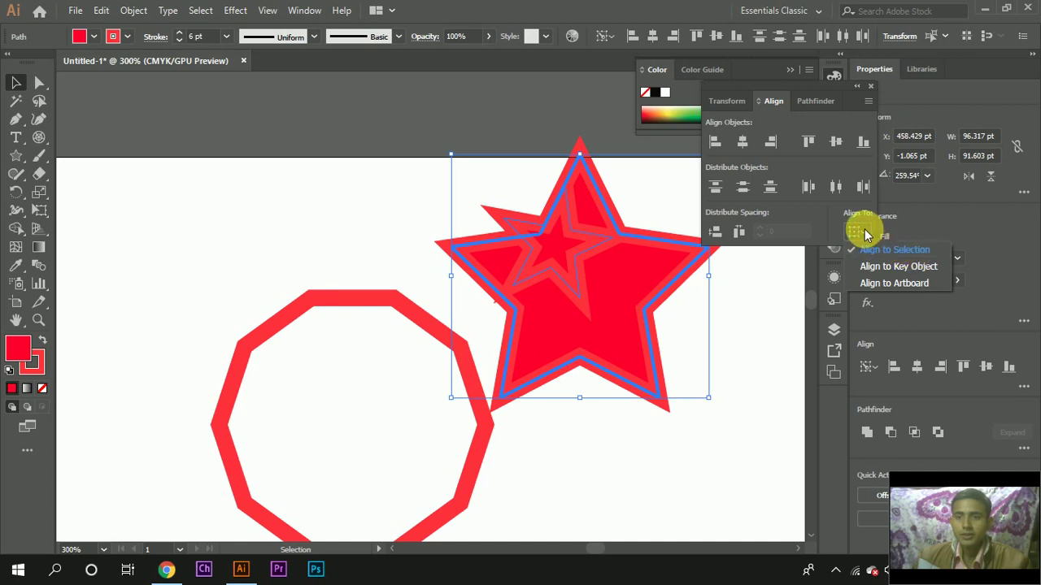
click(864, 235)
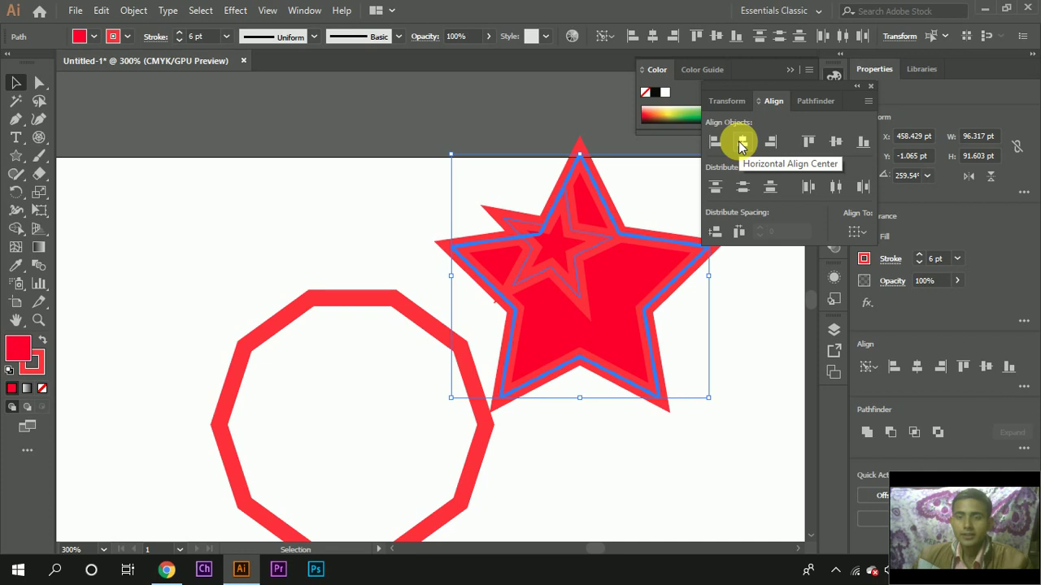
click(742, 143)
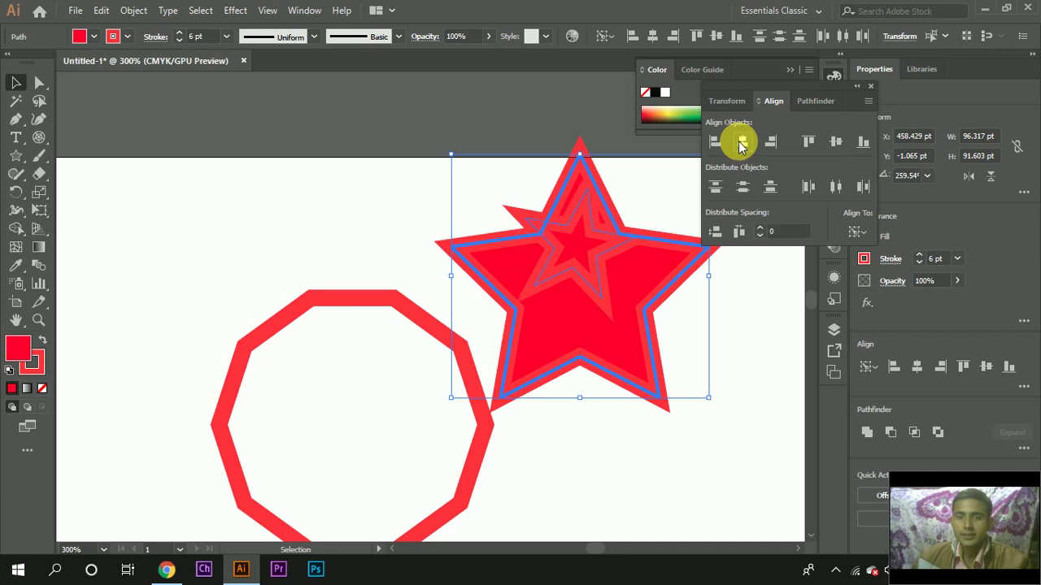
click(836, 143)
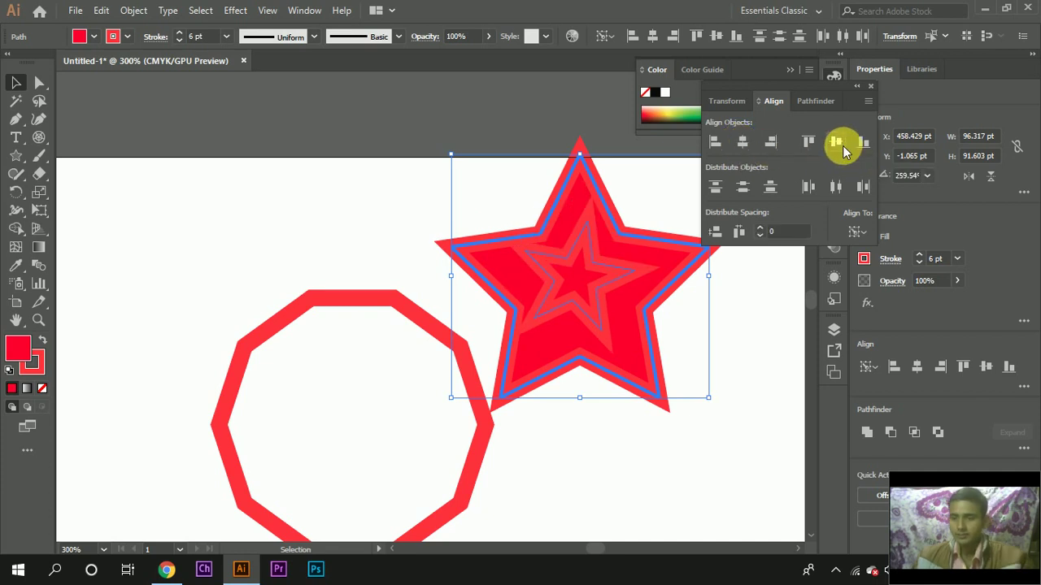
click(277, 198)
scroll(564, 251, up, 2)
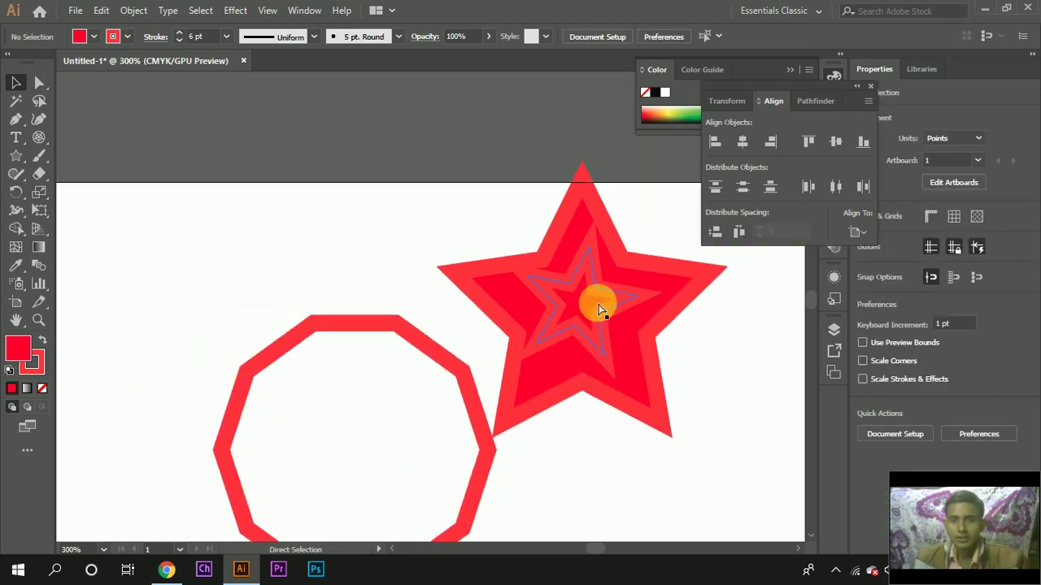
Step: Rotate the small inner star to about 268° so its points match the large star's
click(610, 291)
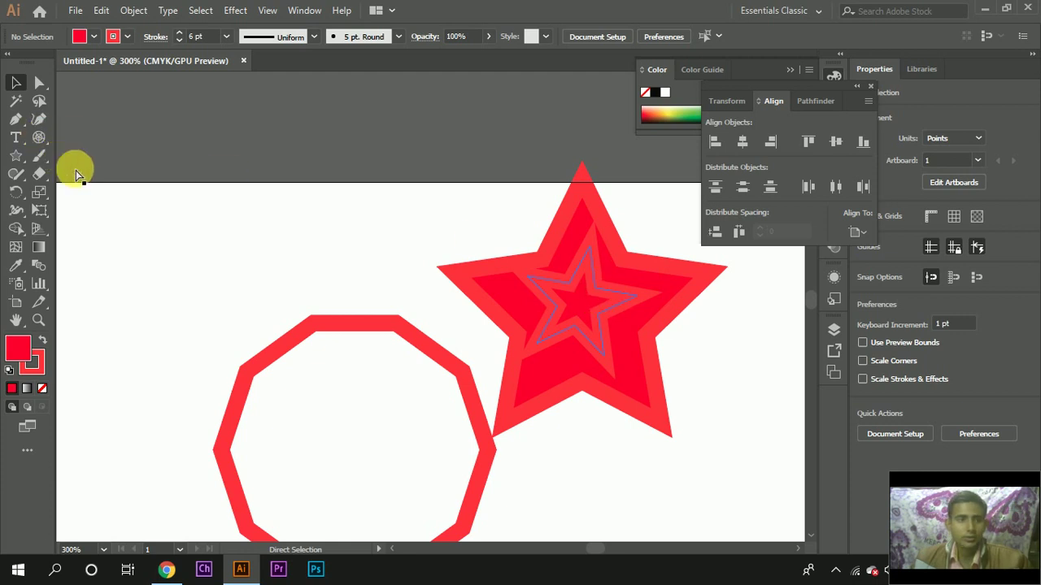
key(ctrl+t)
click(433, 252)
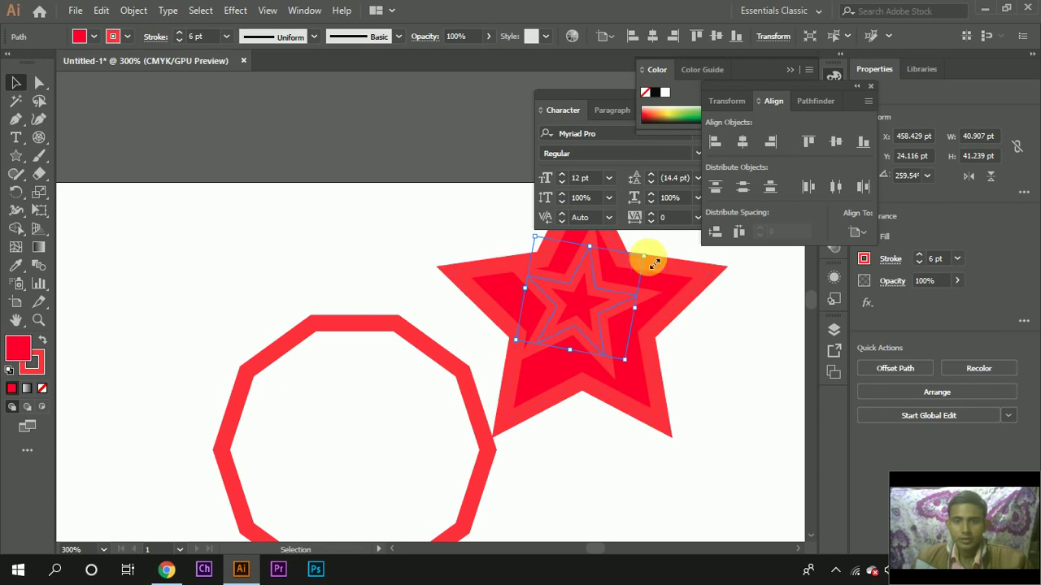
mouse_move(655, 254)
mouse_down()
mouse_move(631, 241)
mouse_move(637, 255)
mouse_up()
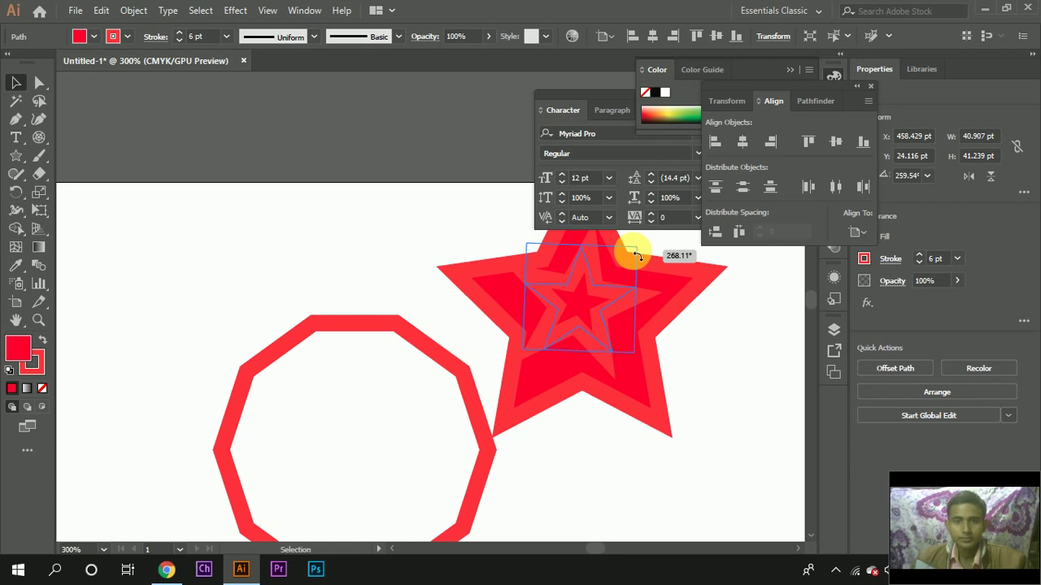
click(725, 369)
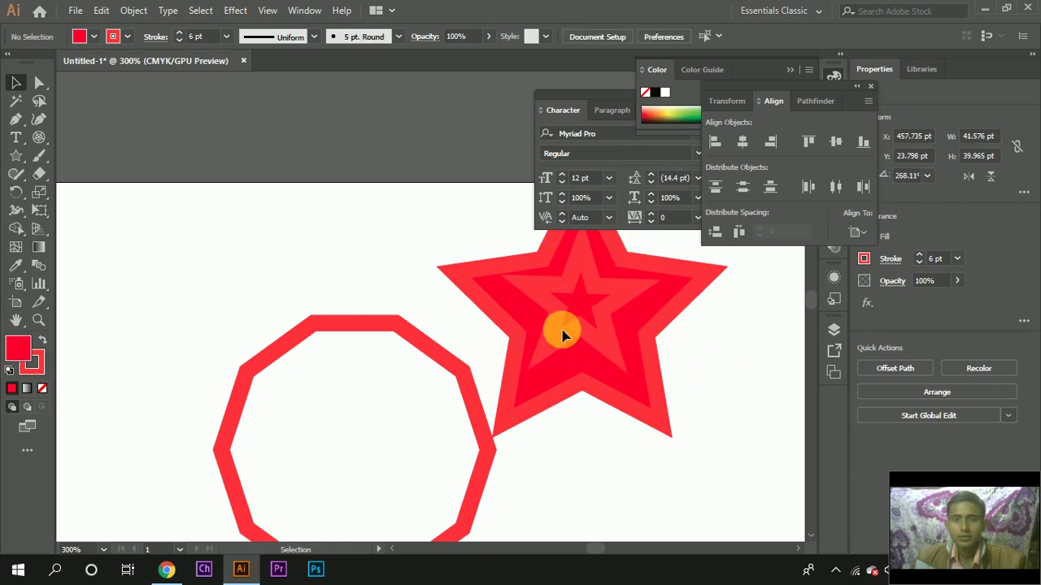
scroll(569, 337, down, 1)
scroll(662, 366, up, 1)
scroll(657, 360, up, 1)
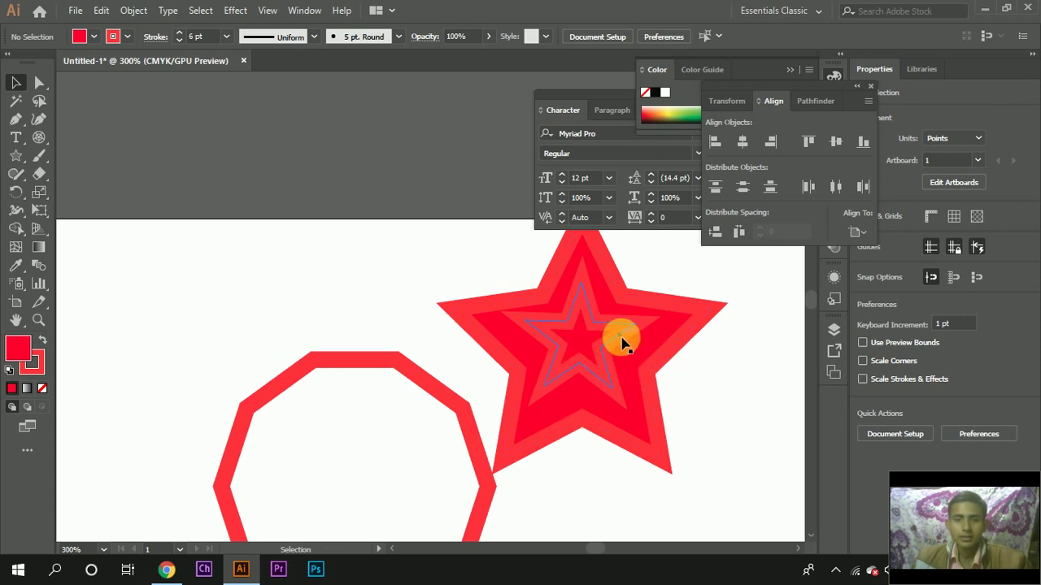
scroll(565, 375, down, 2)
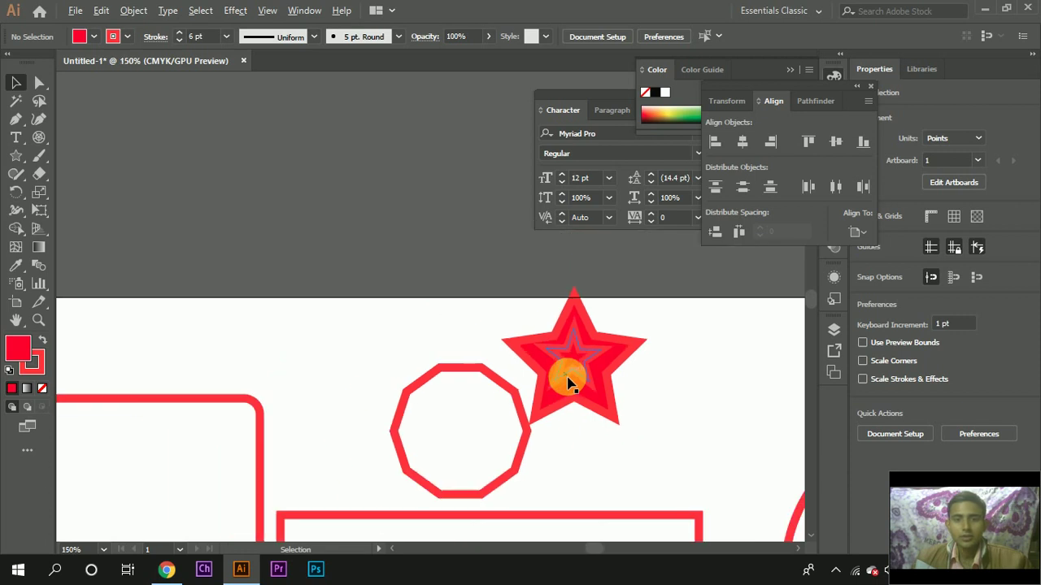
scroll(569, 382, up, 2)
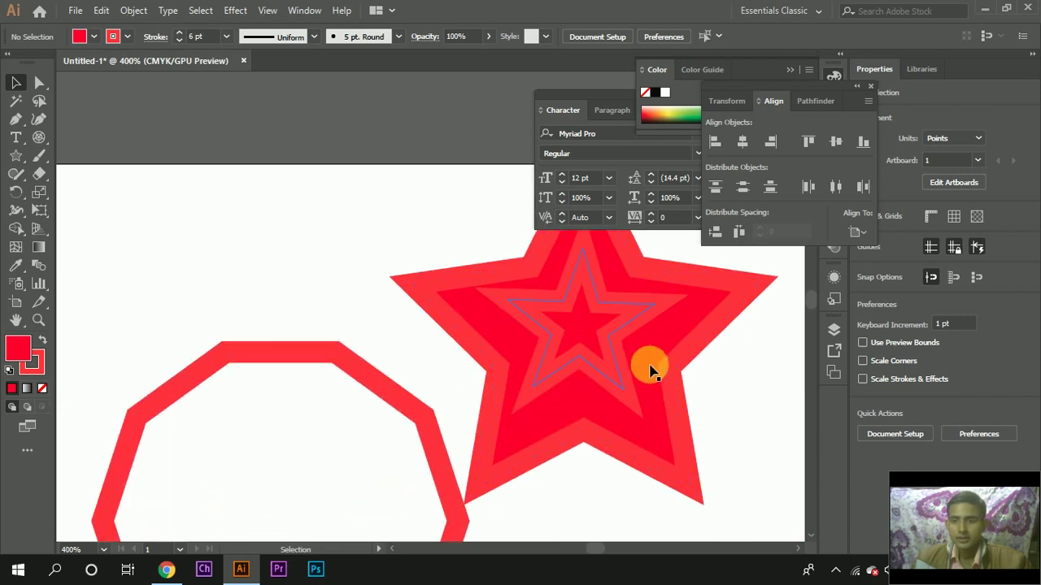
Step: Give the inner star a white outline
click(553, 360)
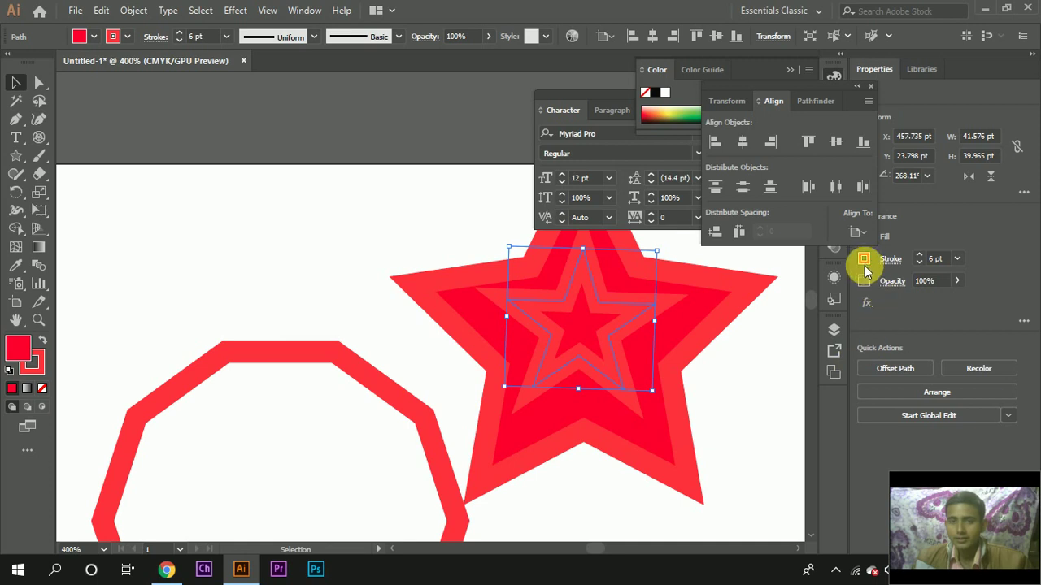
click(864, 259)
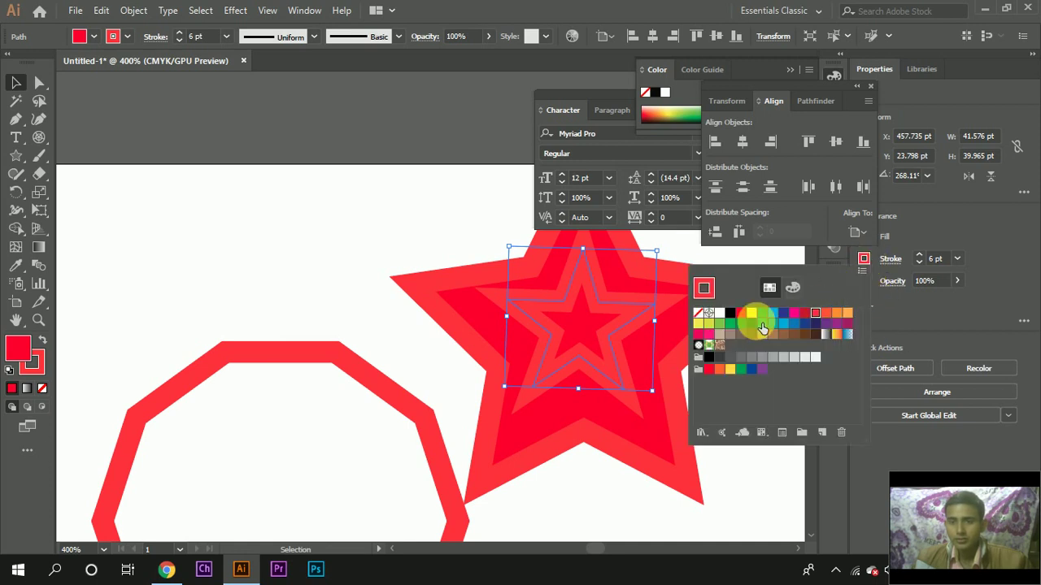
click(725, 314)
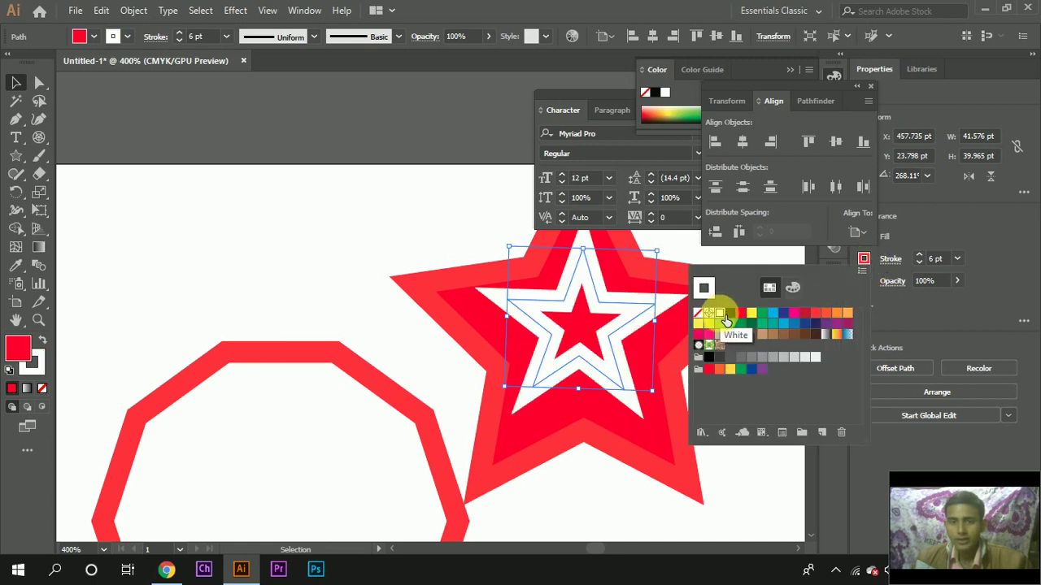
click(246, 232)
scroll(290, 280, down, 4)
scroll(366, 350, up, 4)
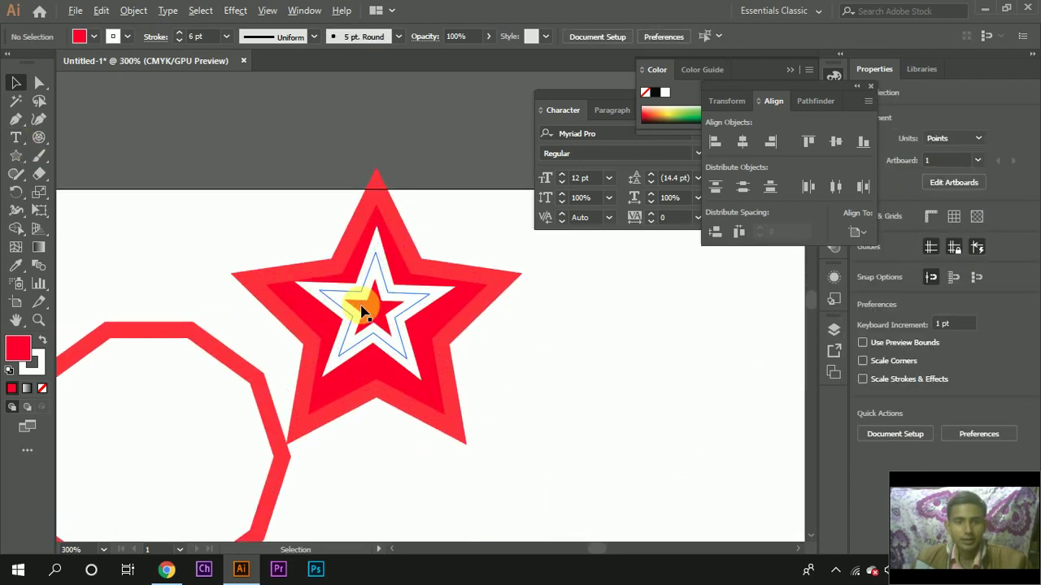
Step: Fill the inner star with green and deselect it
click(371, 313)
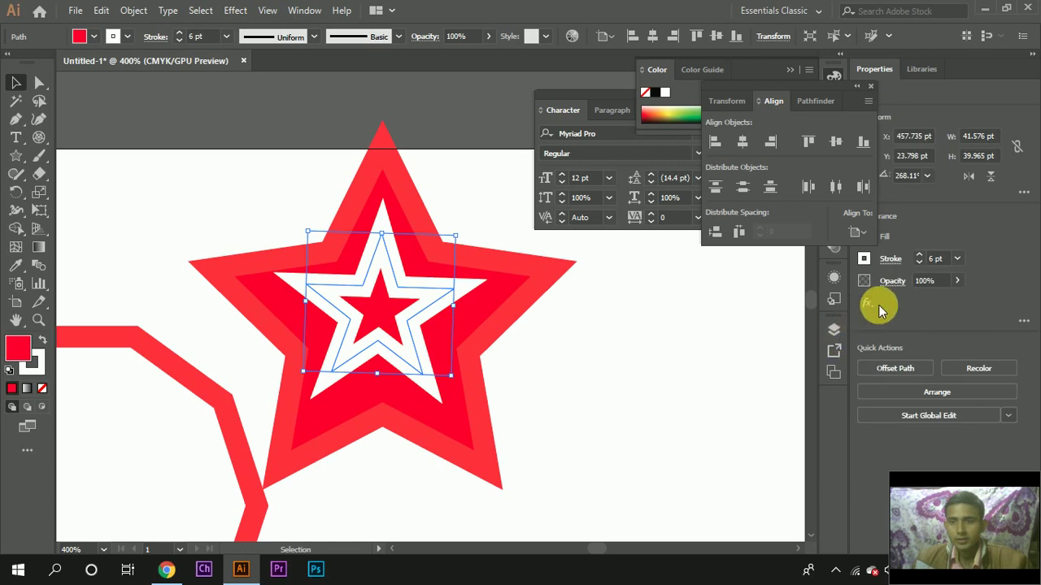
click(864, 259)
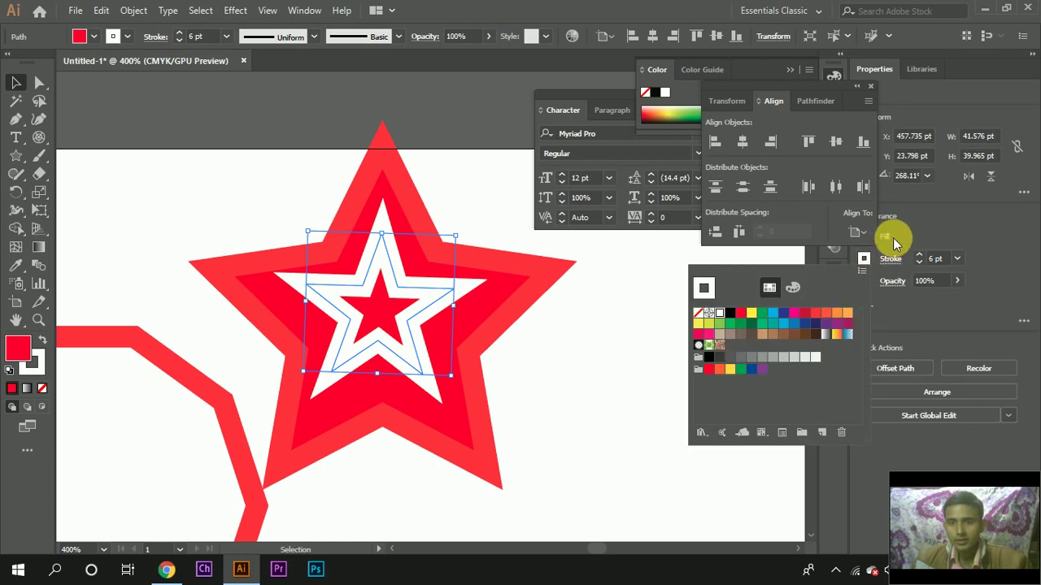
click(884, 231)
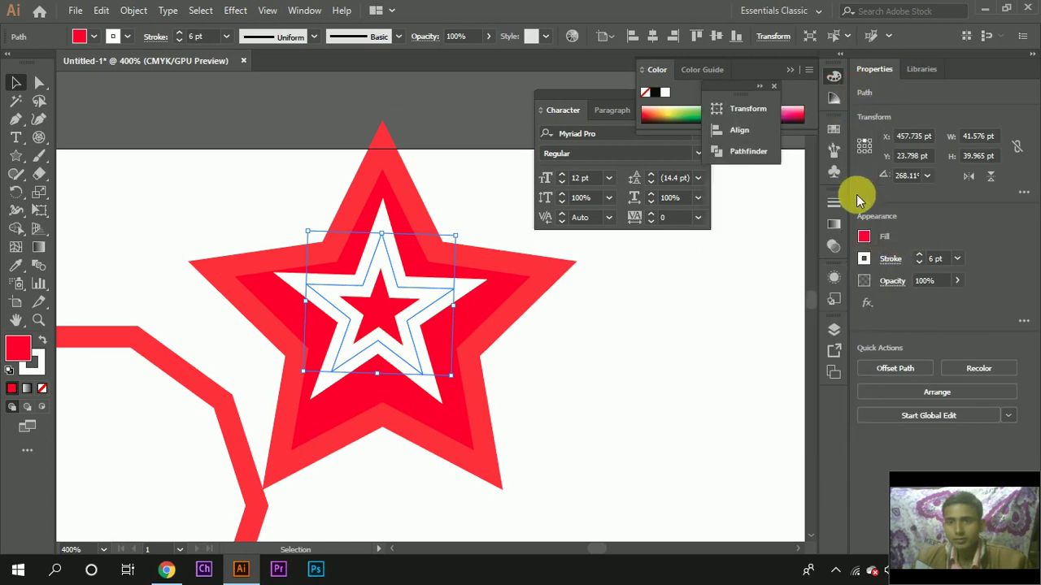
click(864, 237)
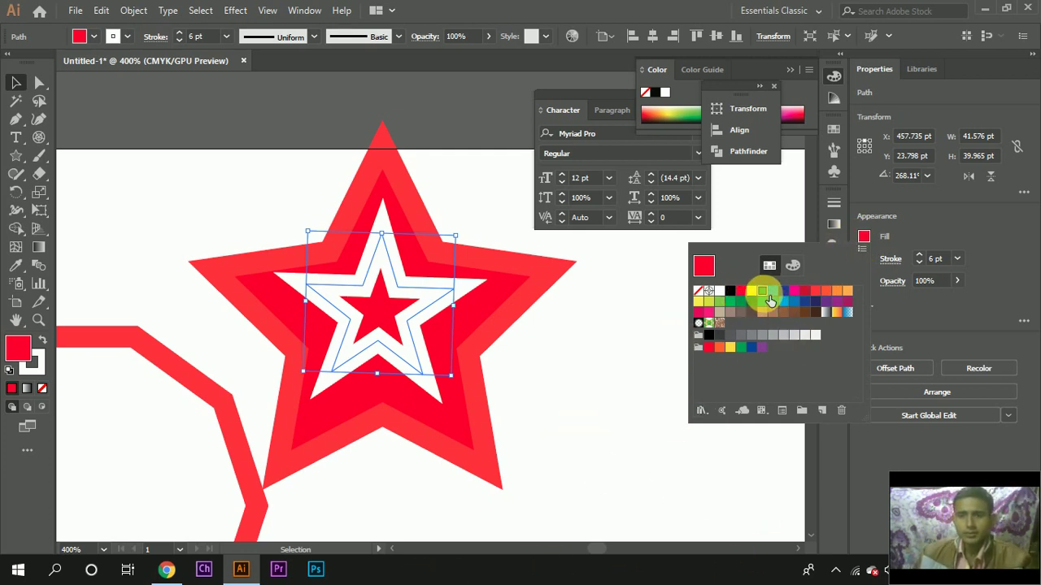
click(768, 296)
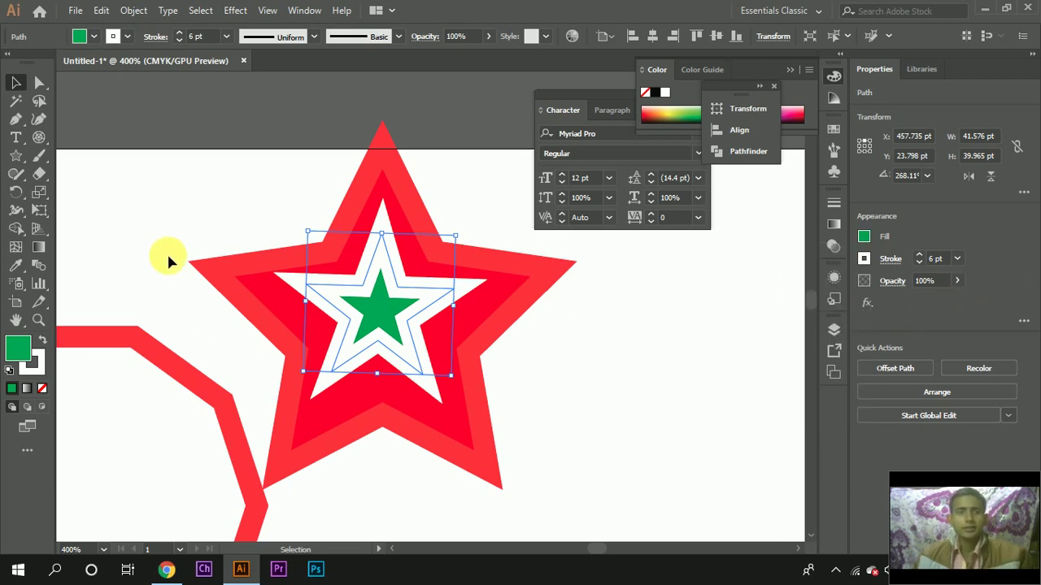
click(239, 239)
scroll(239, 239, down, 3)
scroll(279, 314, up, 2)
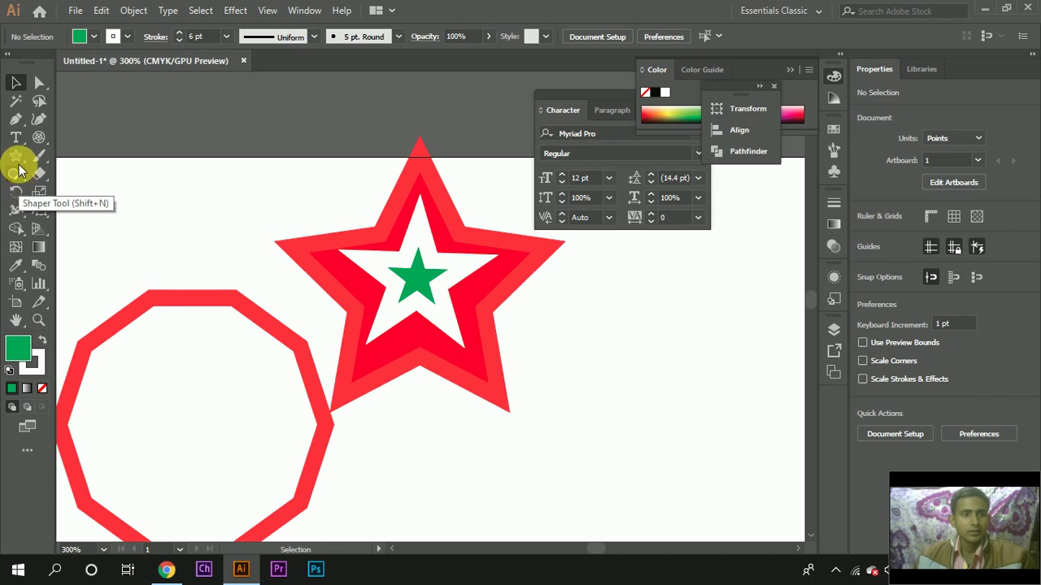
Step: Draw a lens flare over the octagon, then delete it
drag(18, 161, 67, 242)
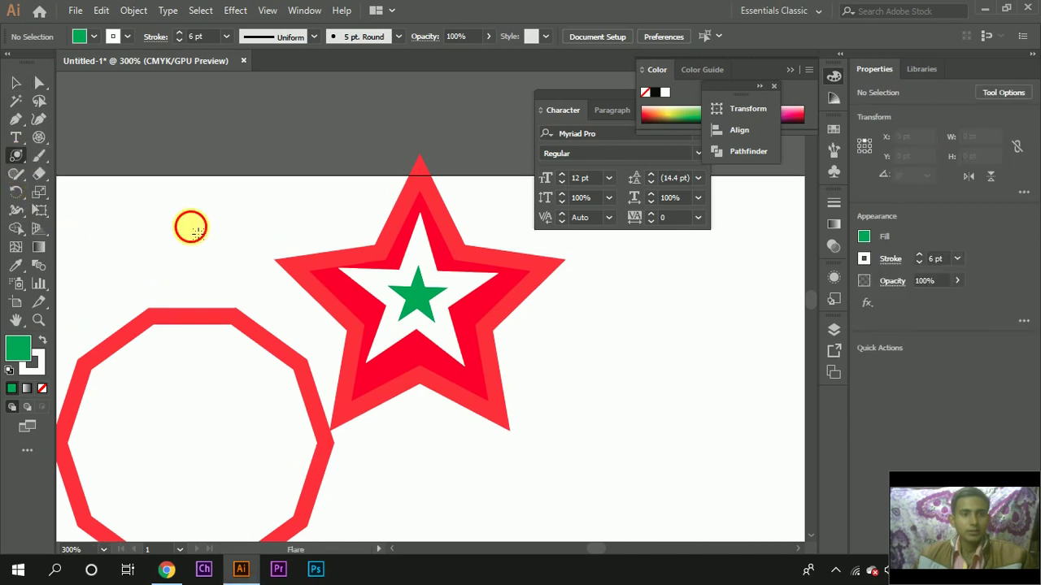
mouse_move(193, 230)
mouse_down()
mouse_move(246, 288)
mouse_move(220, 273)
mouse_up()
alt+scroll(219, 272, down, 2)
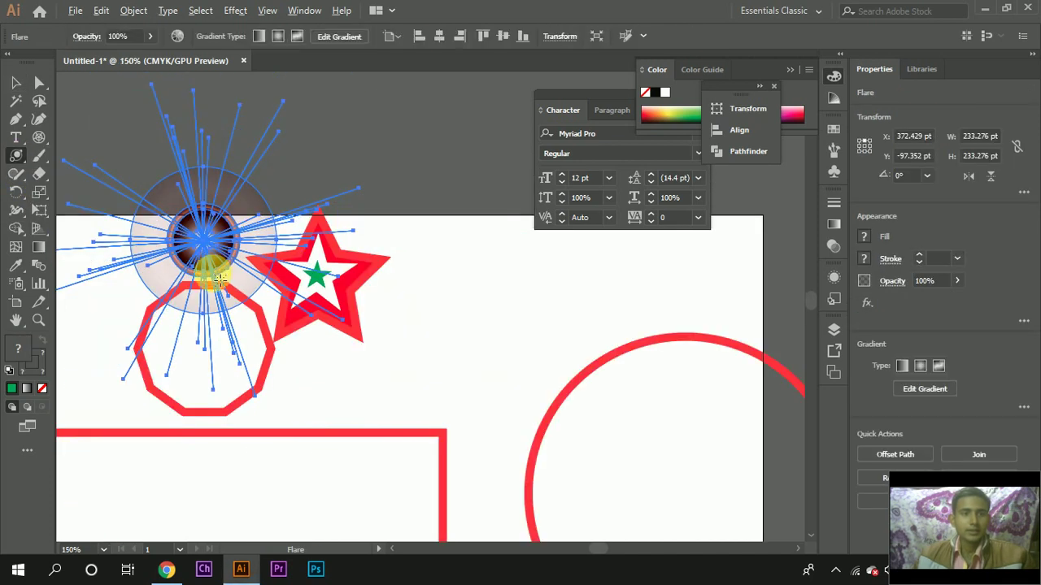
alt+scroll(215, 278, up, 3)
key(Delete)
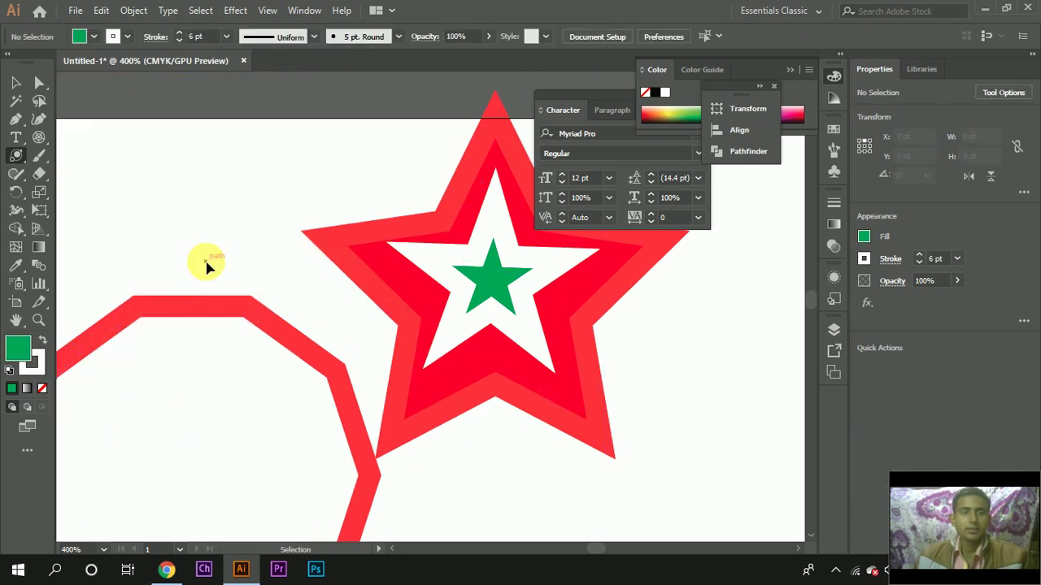
alt+scroll(205, 261, down, 1)
alt+scroll(114, 247, down, 2)
Step: Undo the inner star's green fill so it returns to red
key(ctrl+z)
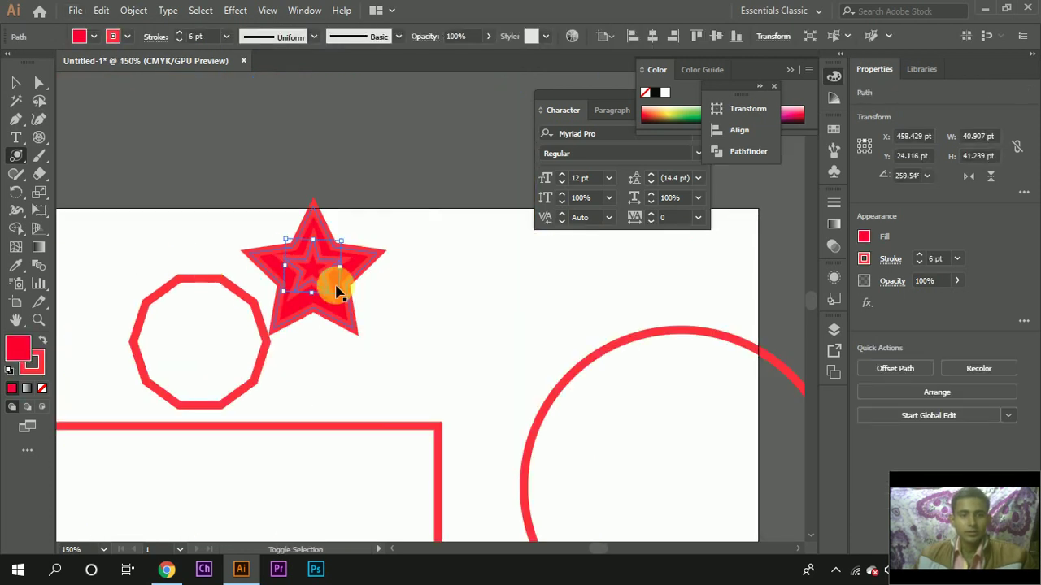
key(ctrl+z)
click(15, 82)
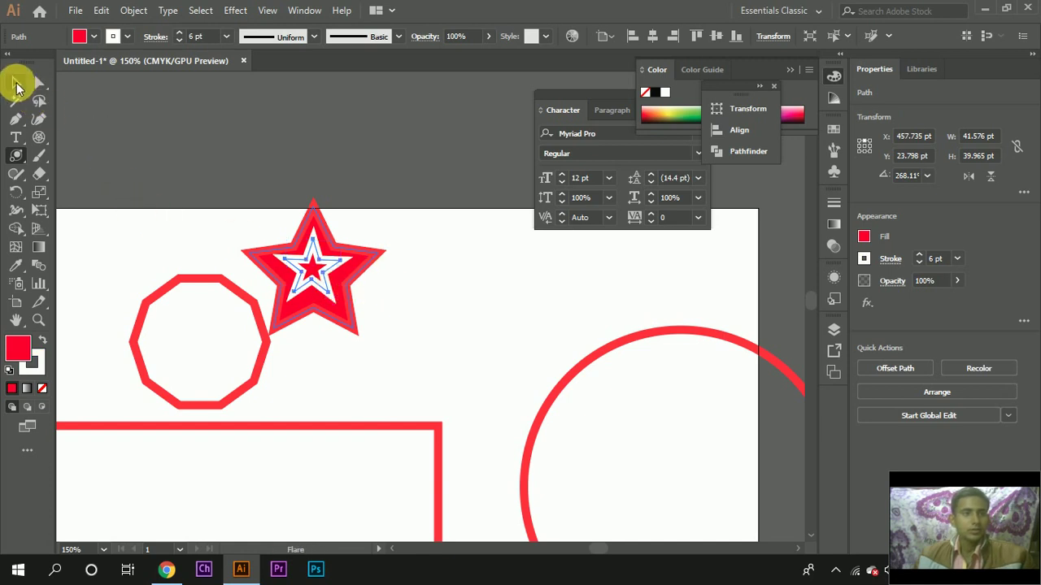
click(13, 177)
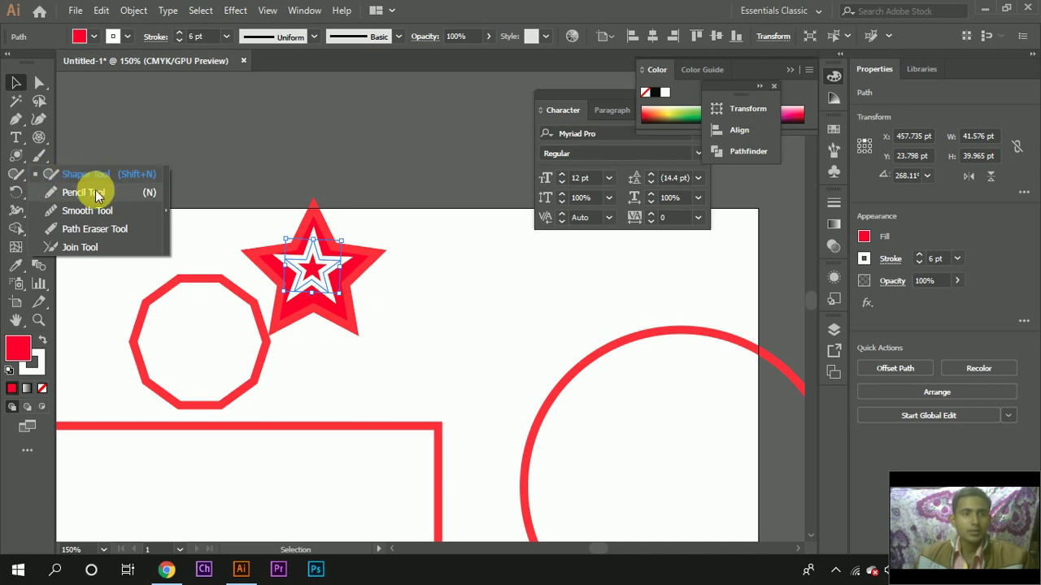
Step: Sketch two trial strokes near the large circle with the Shaper tool
click(103, 175)
mouse_move(434, 333)
mouse_down()
mouse_move(496, 319)
mouse_move(616, 333)
mouse_up()
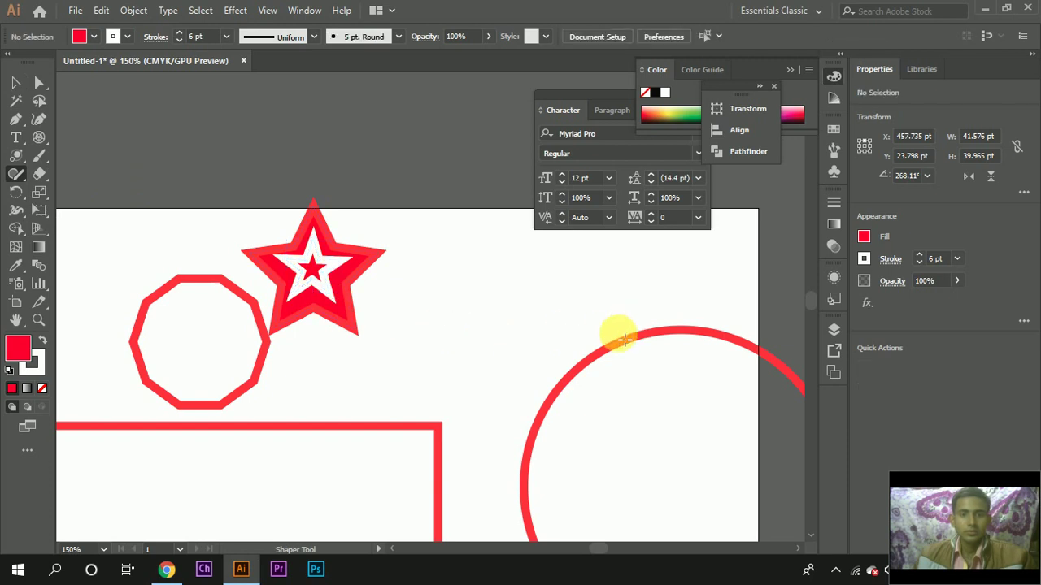
drag(428, 307, 552, 312)
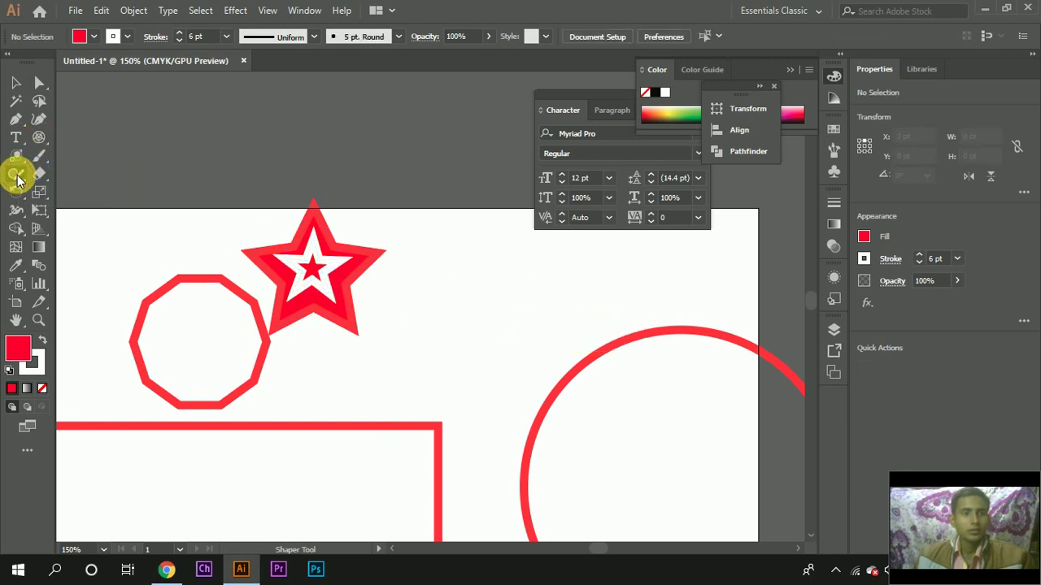
Step: Switch to the Pencil Tool, draw a trial loop below the artboard, then delete it
click(16, 175)
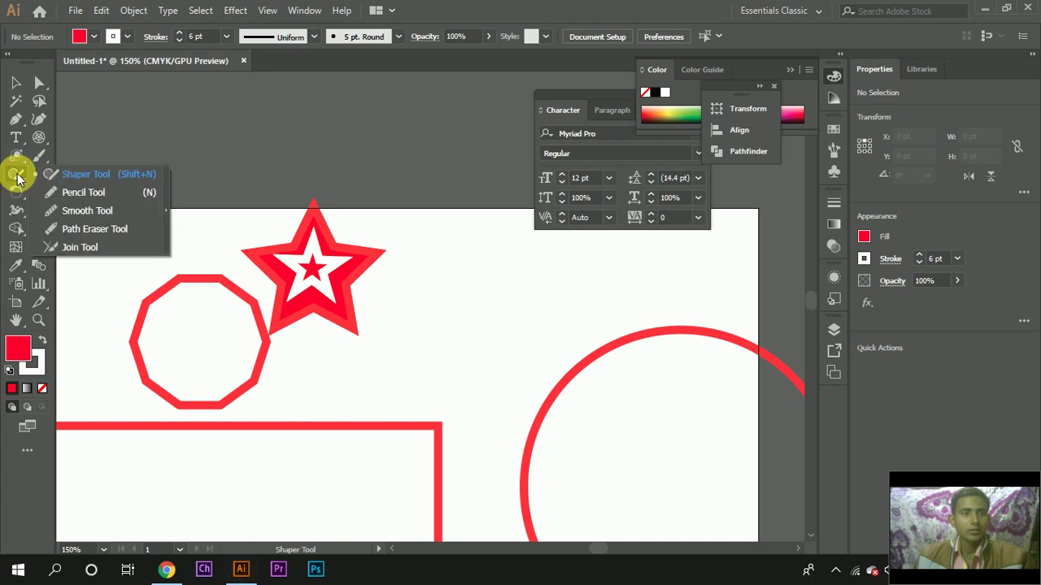
click(85, 193)
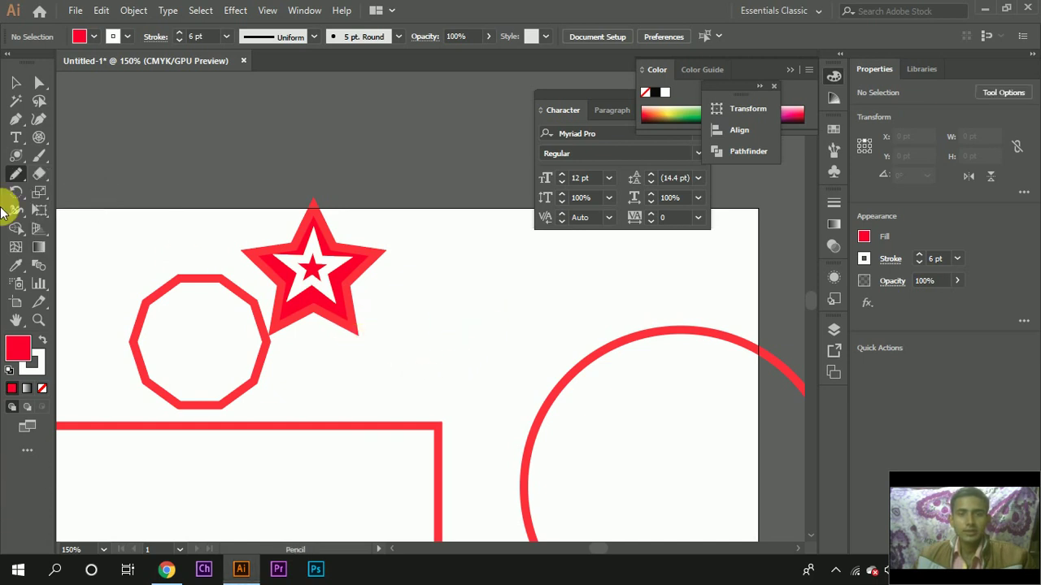
scroll(570, 175, up, 6)
scroll(376, 166, down, 4)
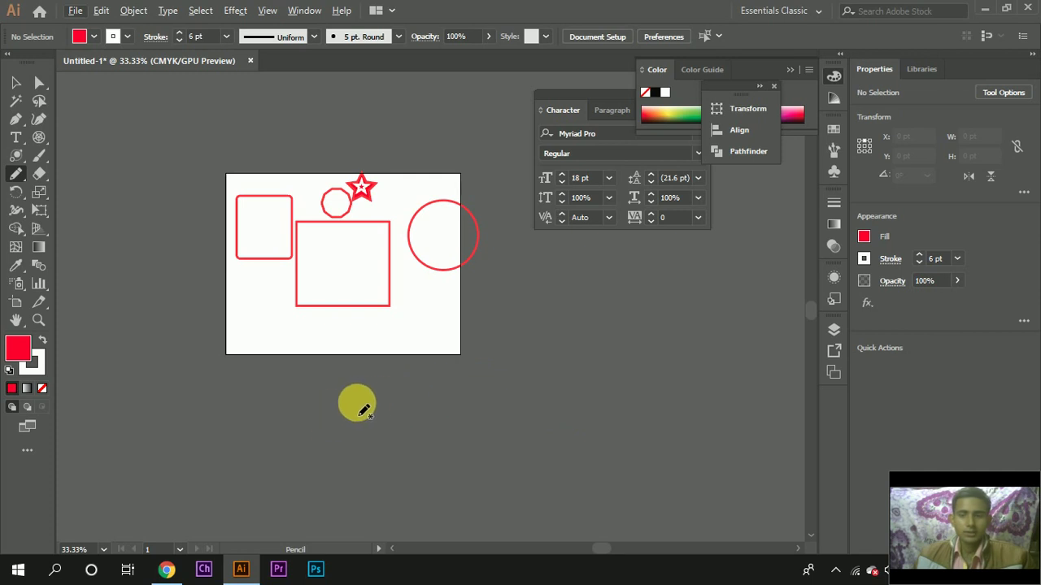
mouse_move(404, 396)
mouse_down()
mouse_move(406, 452)
mouse_move(478, 424)
mouse_move(519, 392)
mouse_move(442, 395)
mouse_up()
key(v)
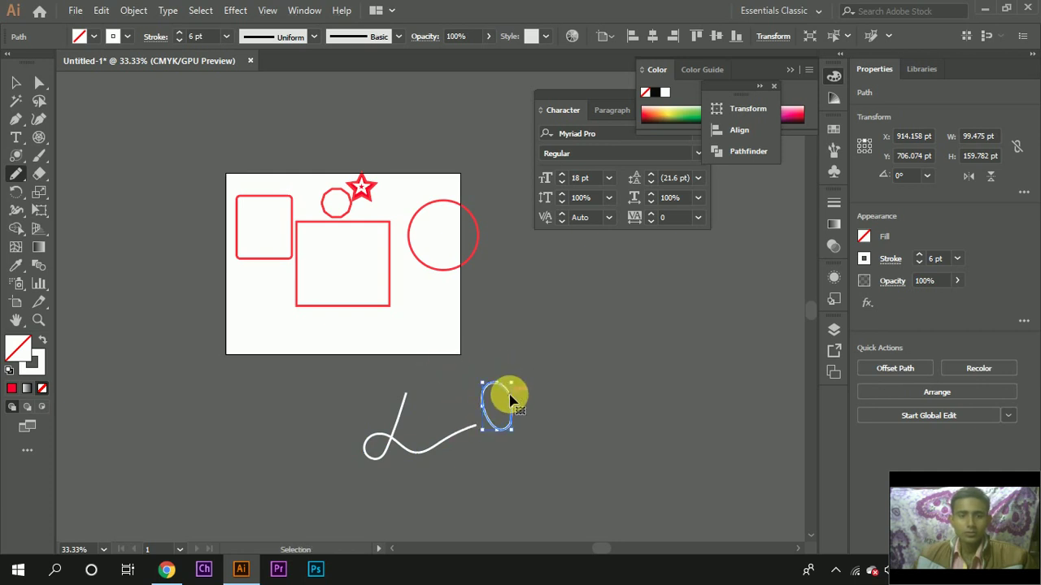
key(Delete)
key(n)
Step: Pencil-draw the letters N, e and w below the artboard
drag(372, 460, 435, 367)
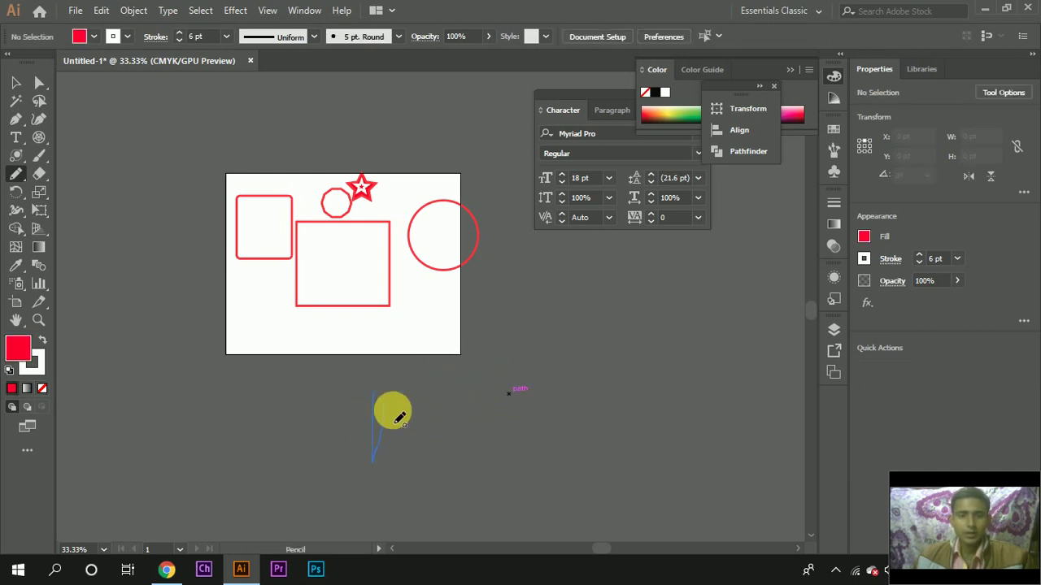
drag(443, 402, 469, 424)
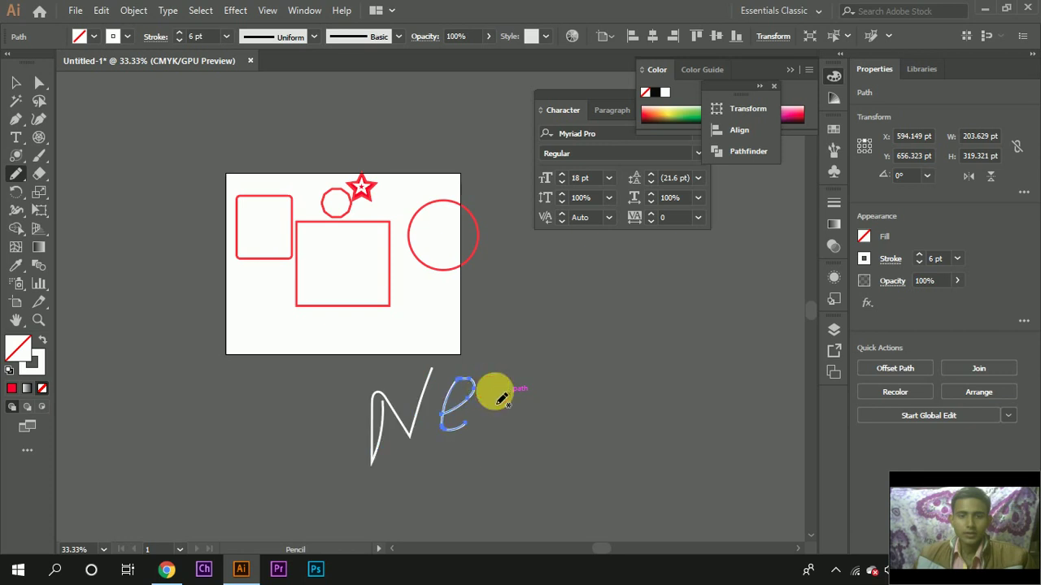
mouse_move(492, 386)
mouse_down()
mouse_move(539, 392)
mouse_move(530, 430)
mouse_up()
scroll(525, 434, up, 5)
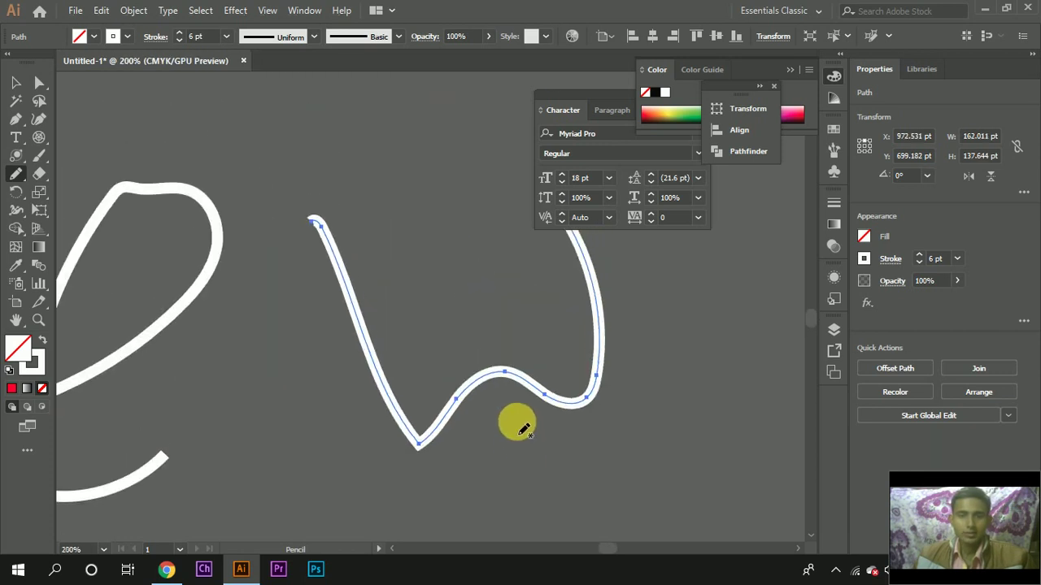
scroll(507, 389, down, 1)
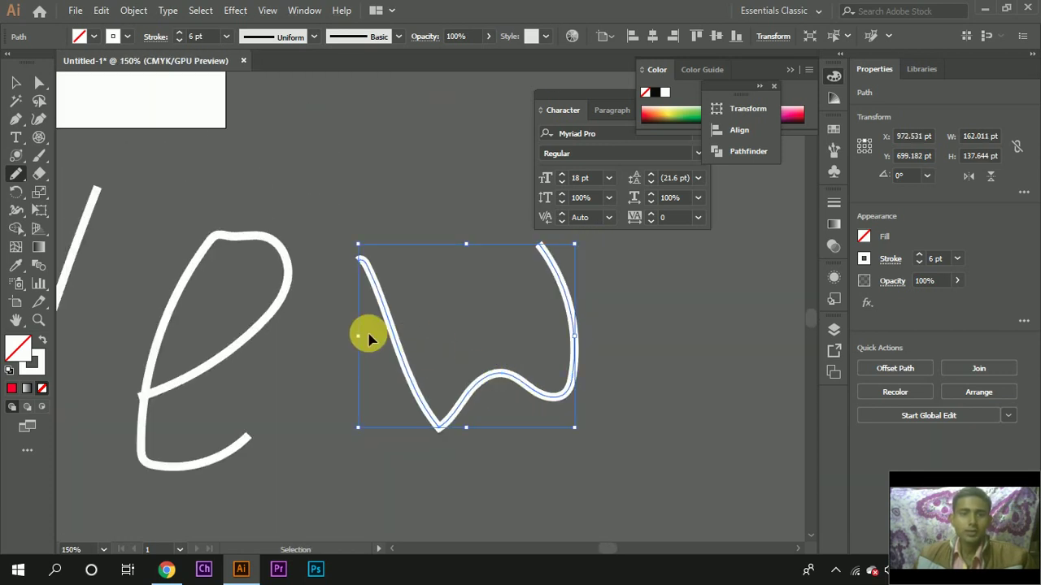
scroll(368, 339, left, 3)
scroll(507, 332, down, 3)
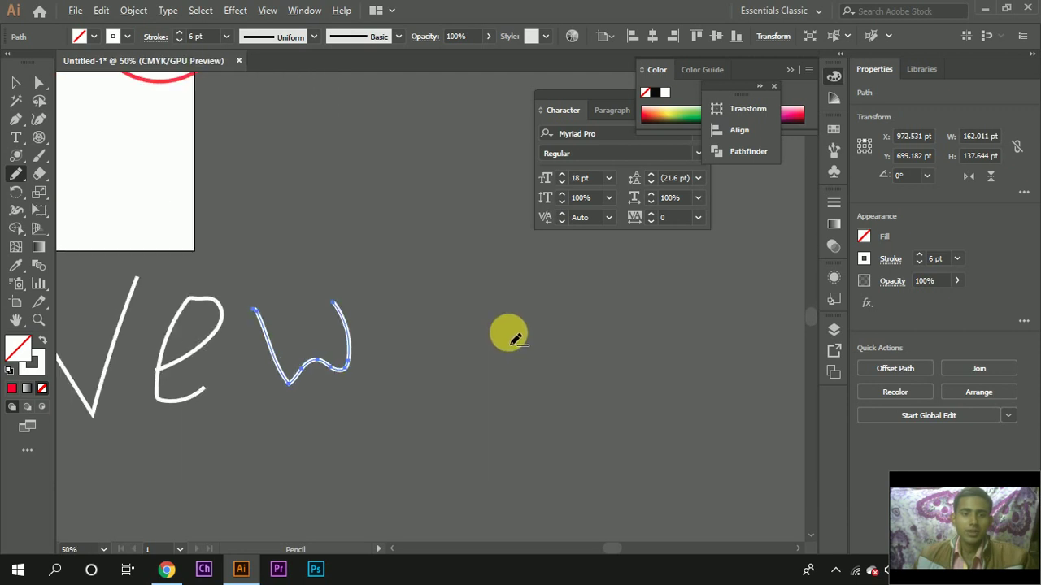
scroll(200, 330, up, 5)
scroll(168, 332, down, 2)
scroll(216, 304, down, 3)
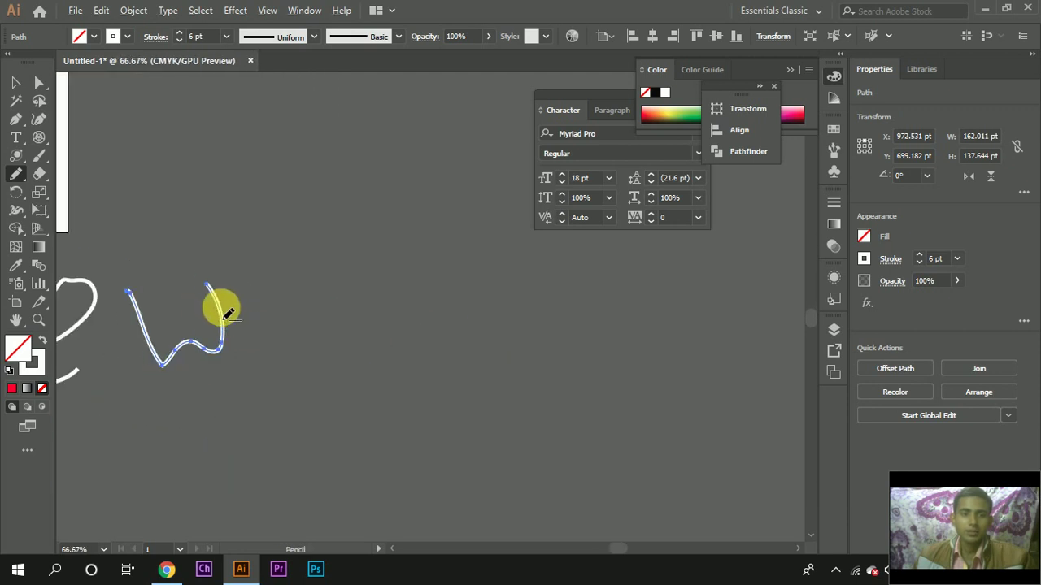
scroll(195, 335, up, 2)
scroll(187, 351, up, 1)
scroll(190, 355, left, 2)
scroll(191, 356, left, 2)
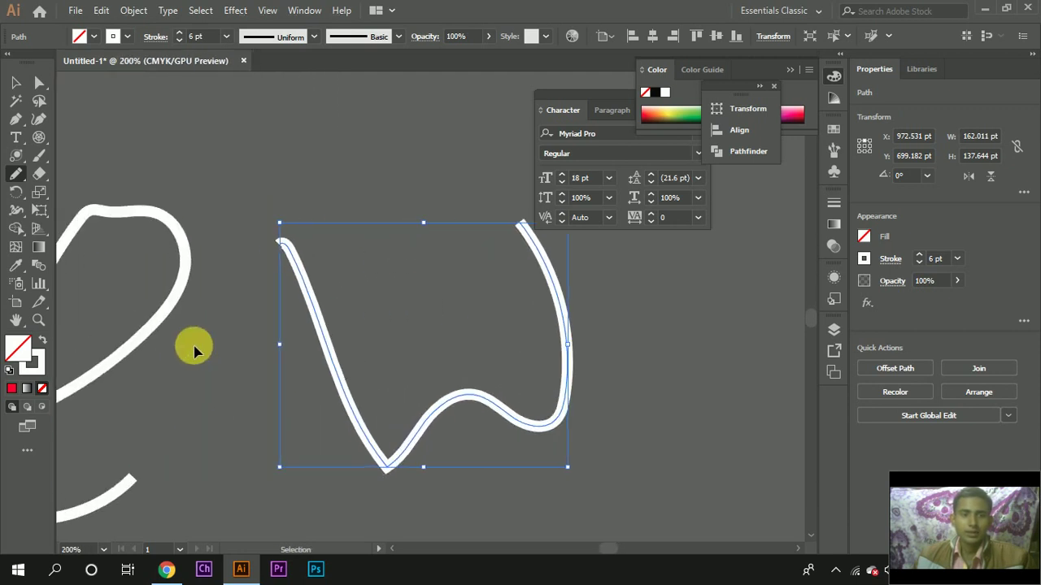
scroll(193, 344, left, 3)
Step: Undo the e and w strokes, keeping only the N
key(ctrl+z)
key(ctrl+z)
scroll(203, 340, down, 4)
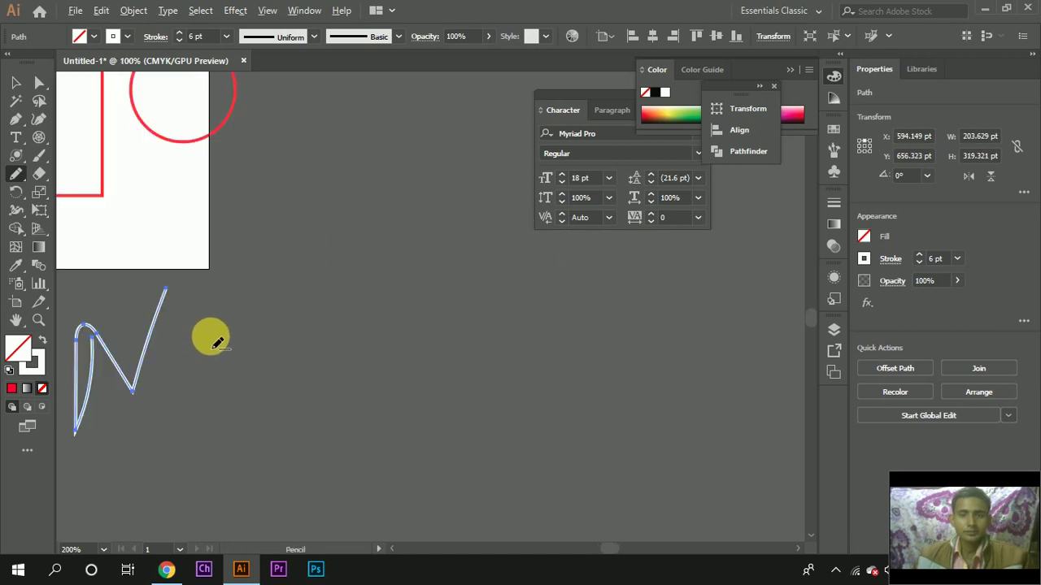
scroll(116, 284, down, 2)
scroll(106, 273, left, 2)
Step: Set the Pencil Tool Fidelity slider fully to Smooth
double_click(16, 179)
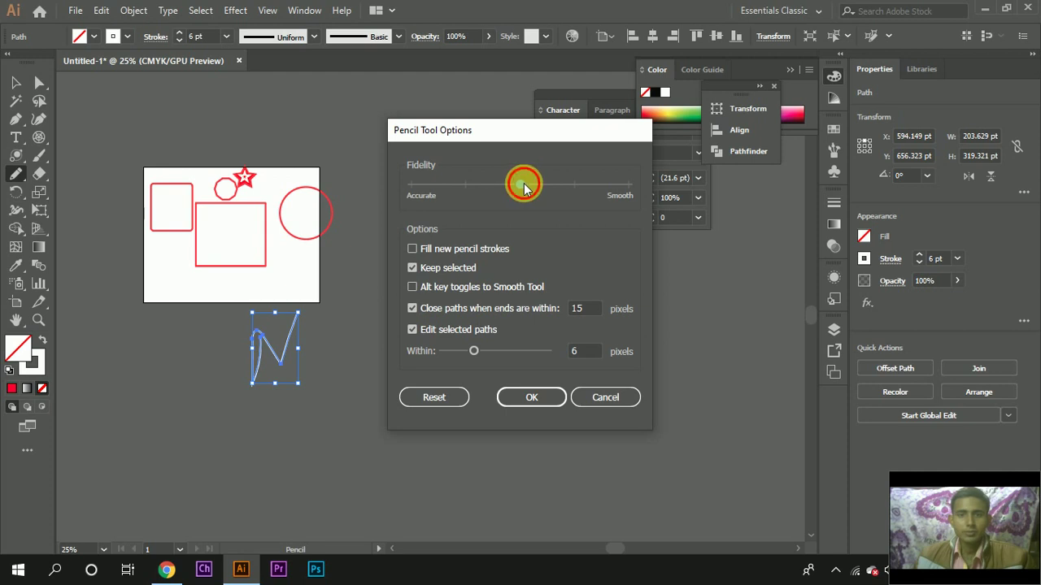
drag(522, 186, 657, 186)
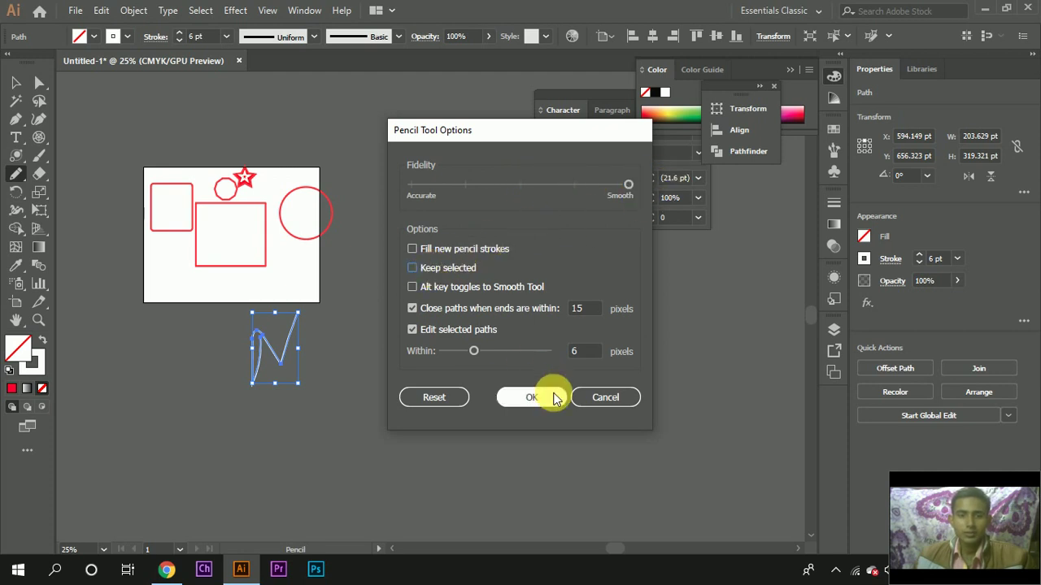
click(545, 398)
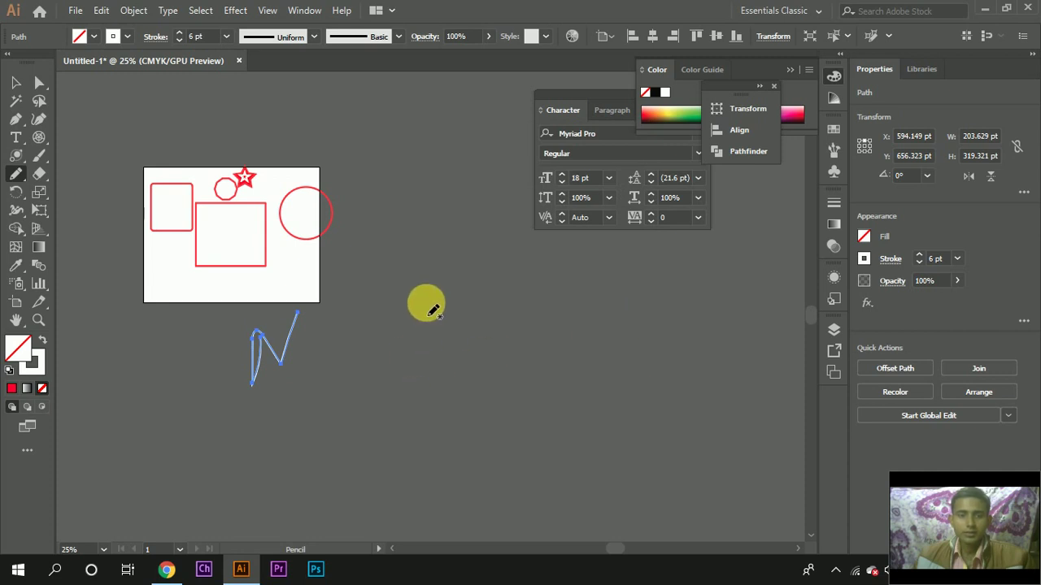
Step: Remove the trial N and set the fill to None
key(ctrl+z)
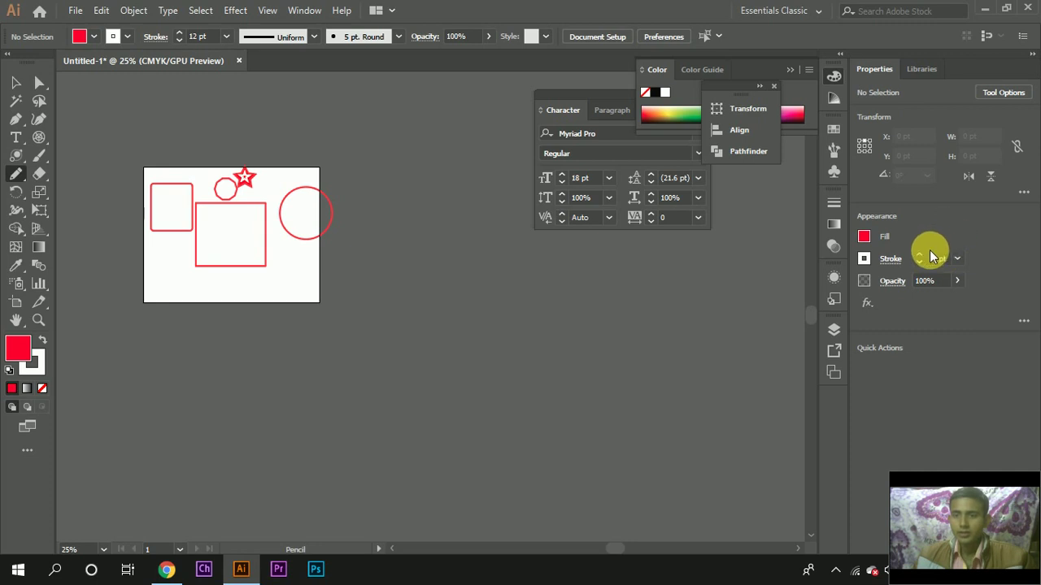
click(863, 238)
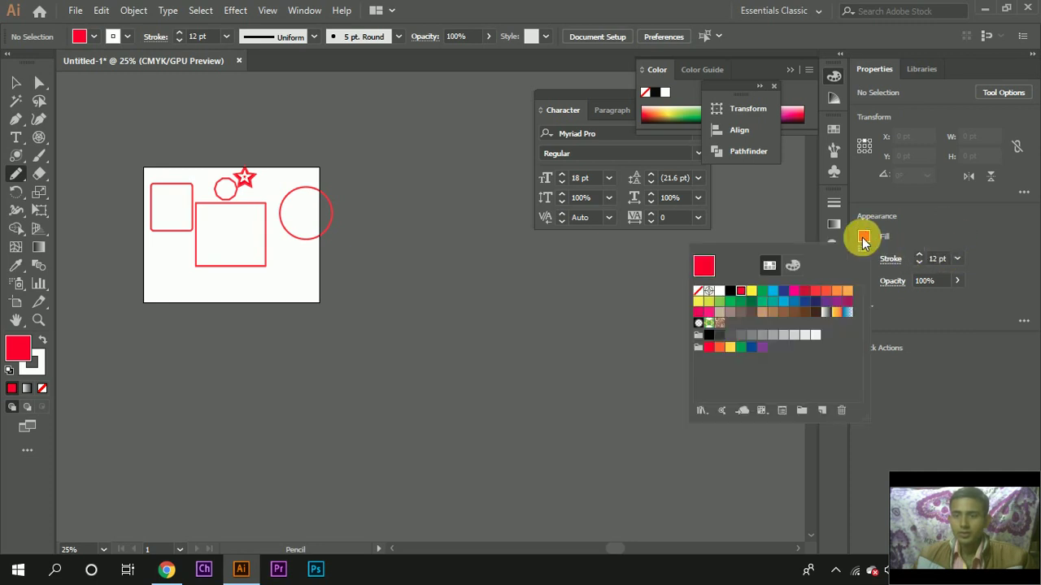
click(695, 291)
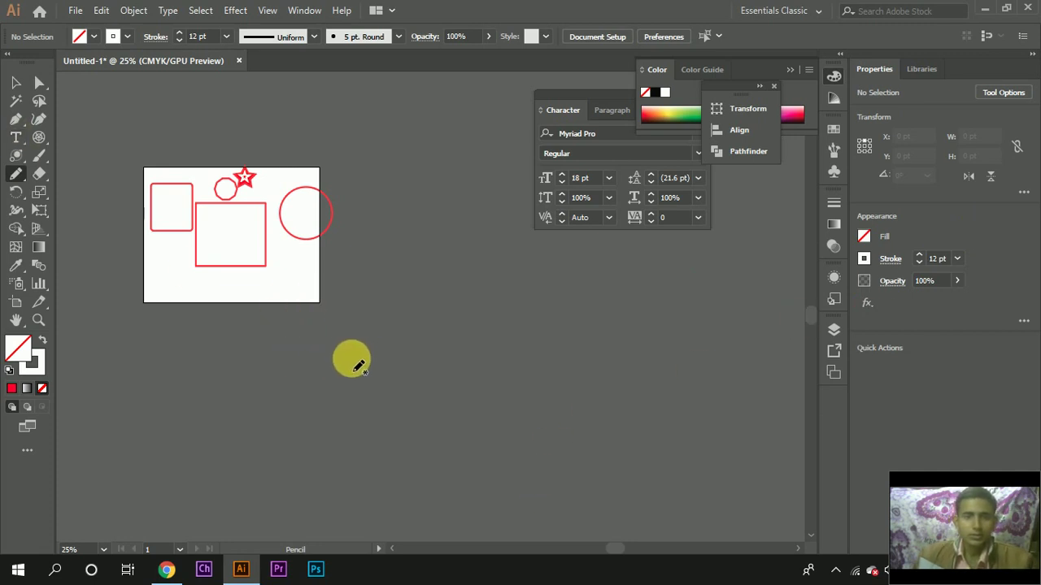
Step: Pencil-draw the letter A as a peaked stroke plus a crossing stroke
drag(367, 366, 469, 371)
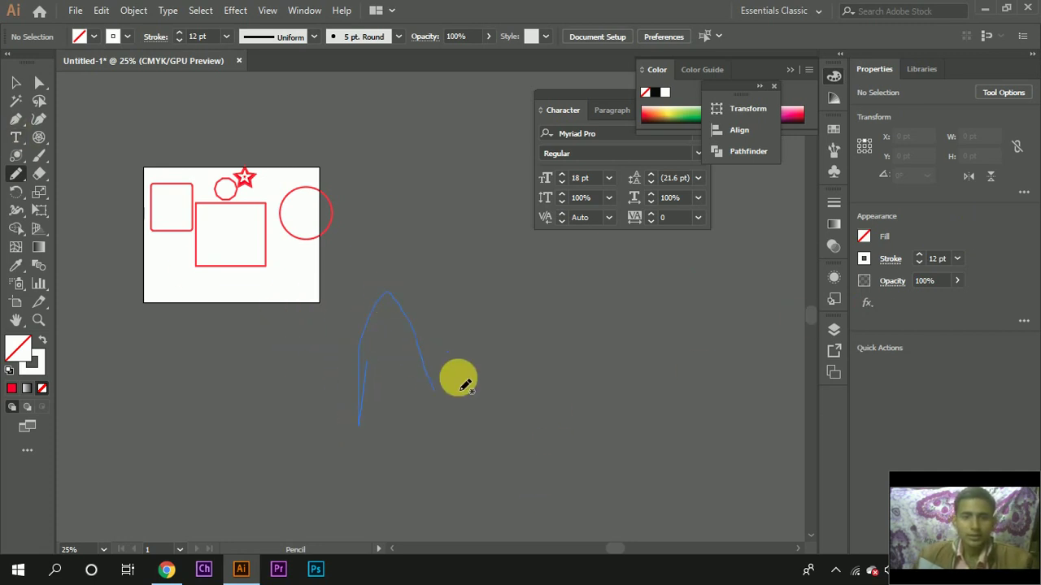
drag(336, 368, 470, 336)
scroll(449, 358, up, 4)
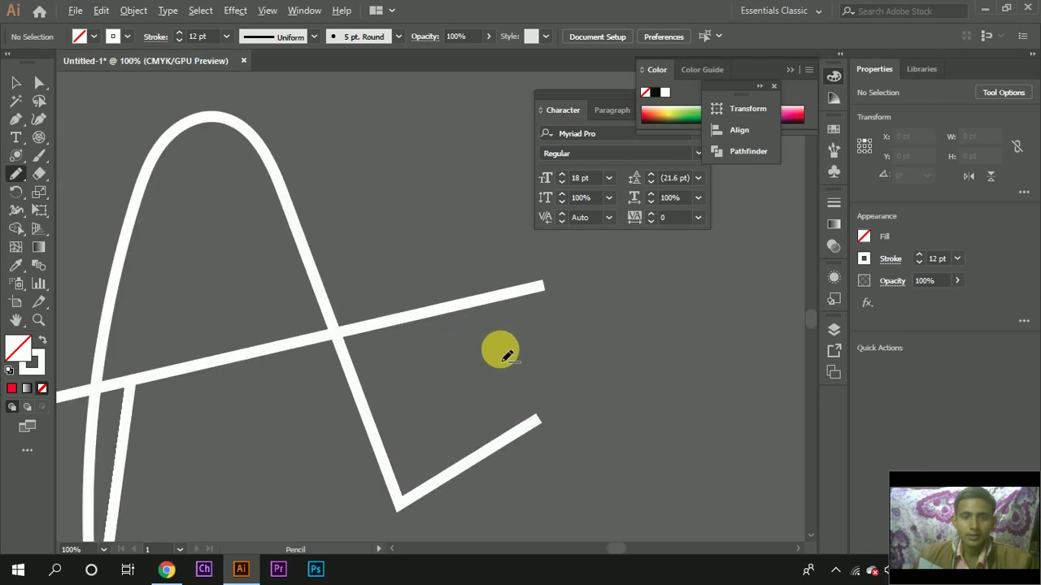
scroll(572, 336, up, 1)
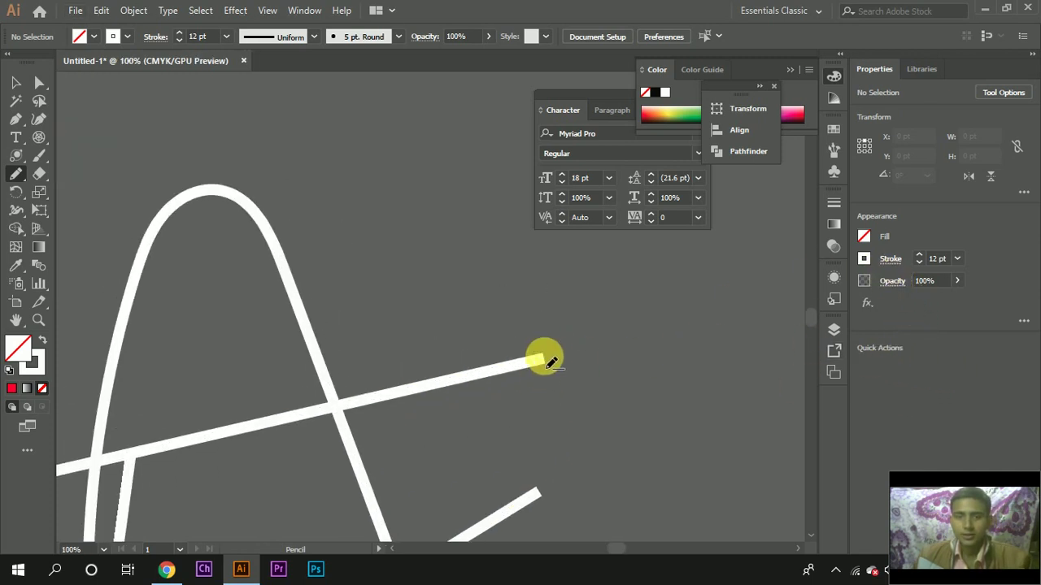
scroll(545, 359, up, 3)
scroll(546, 358, up, 2)
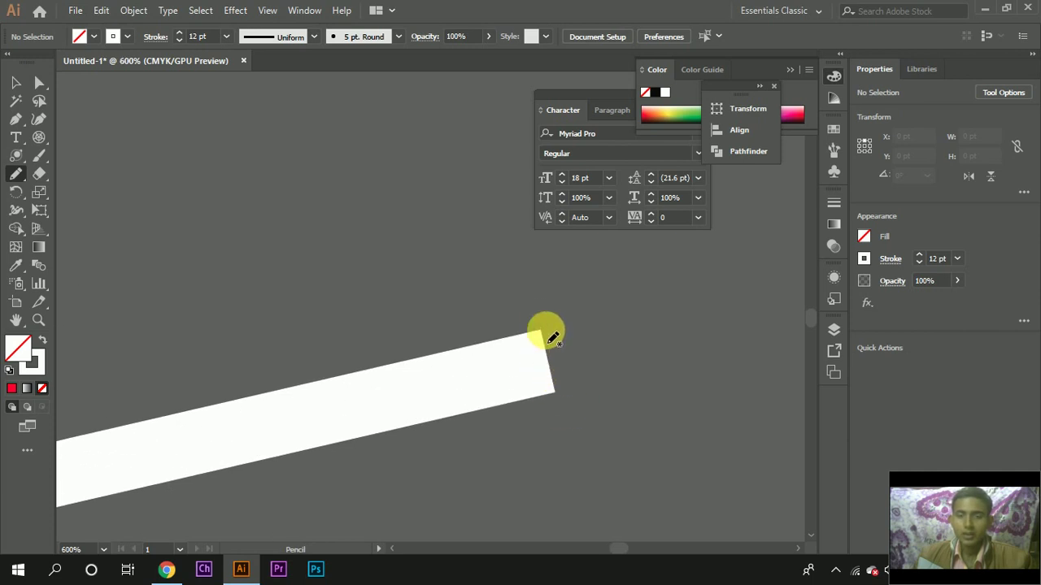
Step: Open the Stroke options in Properties for the pencil line, then close them
click(891, 259)
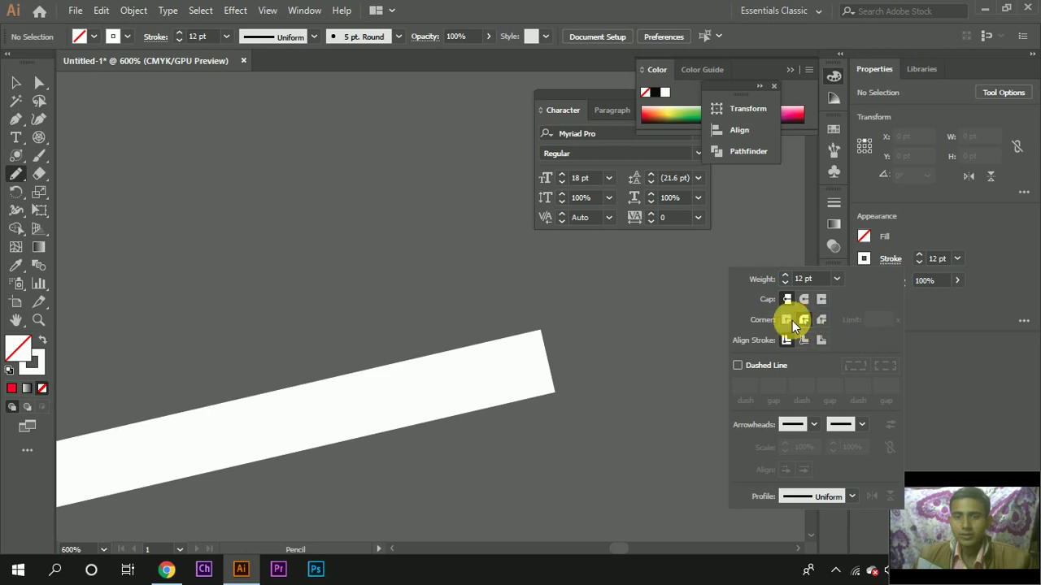
click(167, 283)
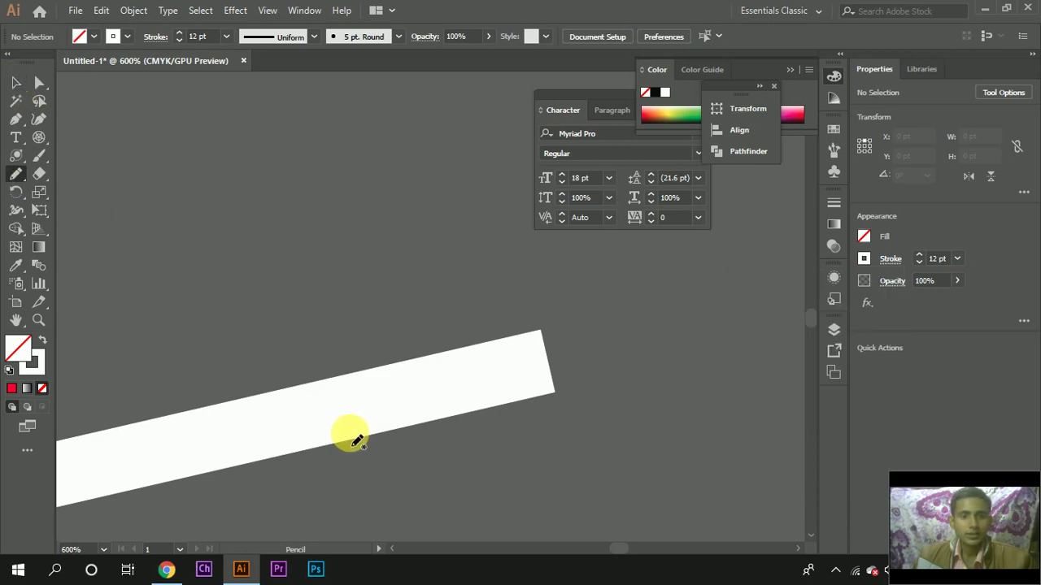
scroll(232, 269, down, 5)
scroll(72, 156, down, 3)
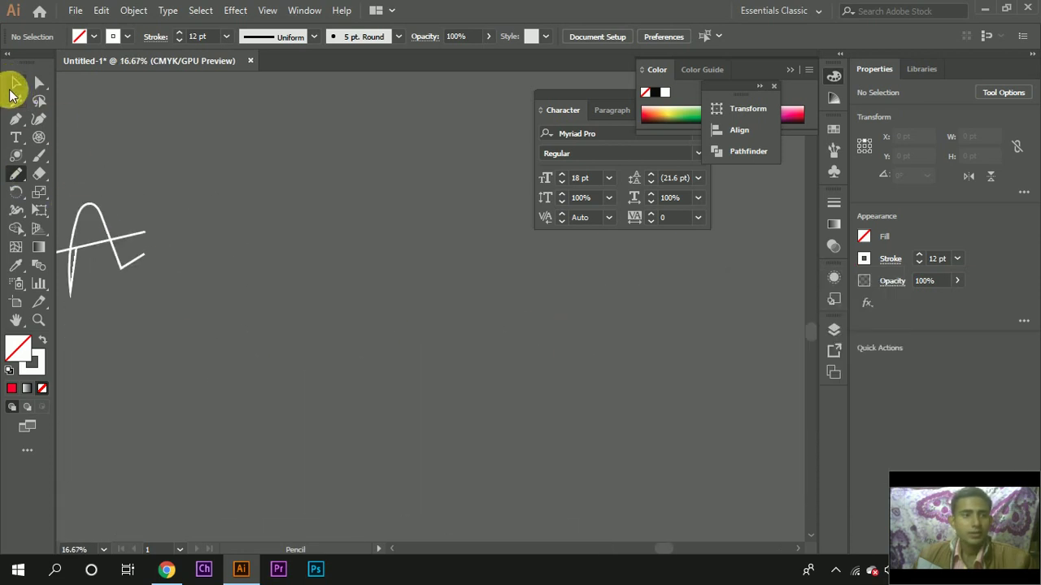
Step: Select the A's peaked stroke and give it round corner joins
click(15, 82)
scroll(100, 225, up, 6)
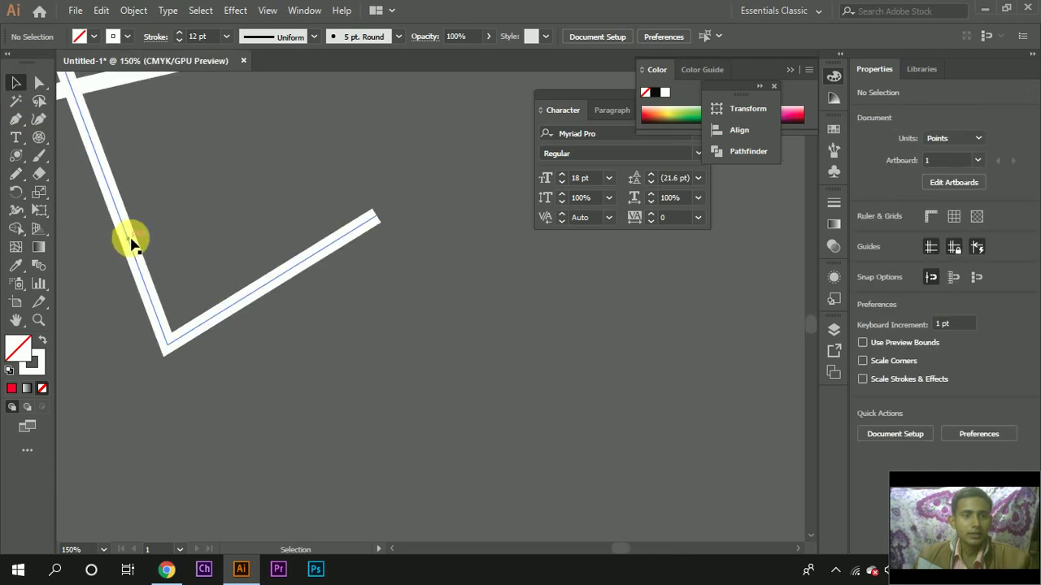
click(130, 241)
scroll(209, 274, down, 2)
scroll(209, 274, down, 1)
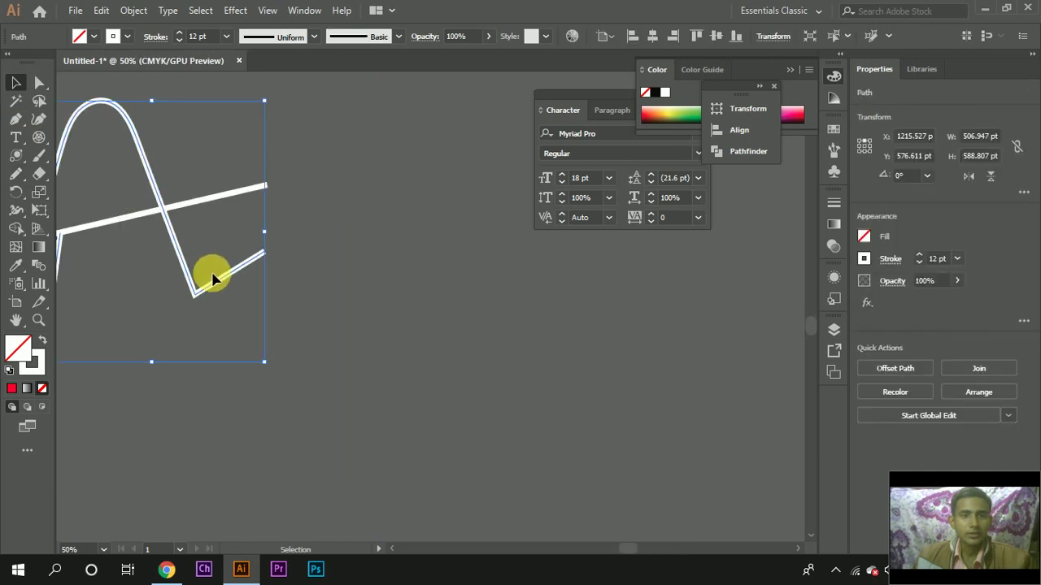
click(891, 260)
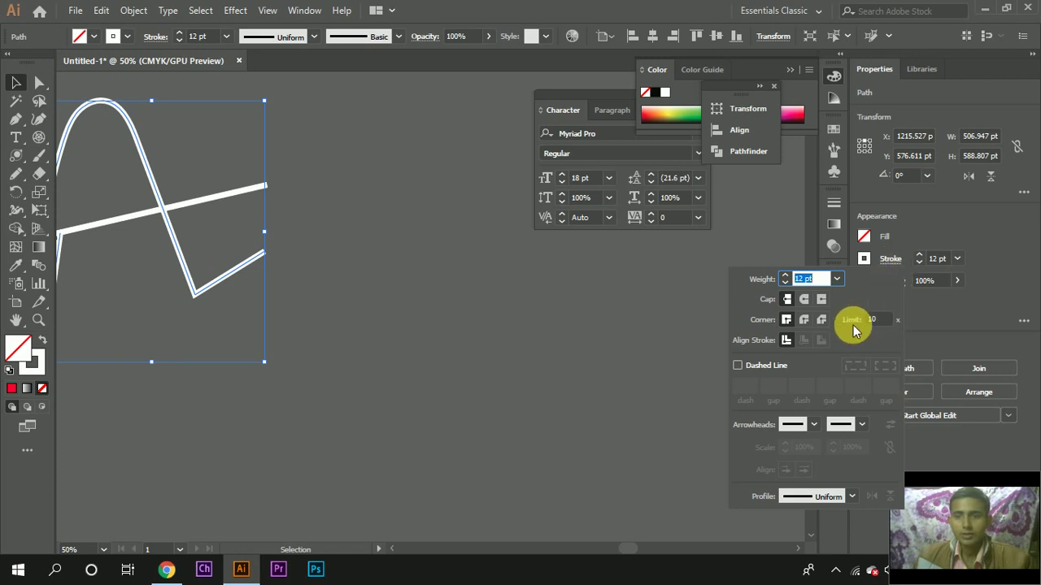
click(805, 321)
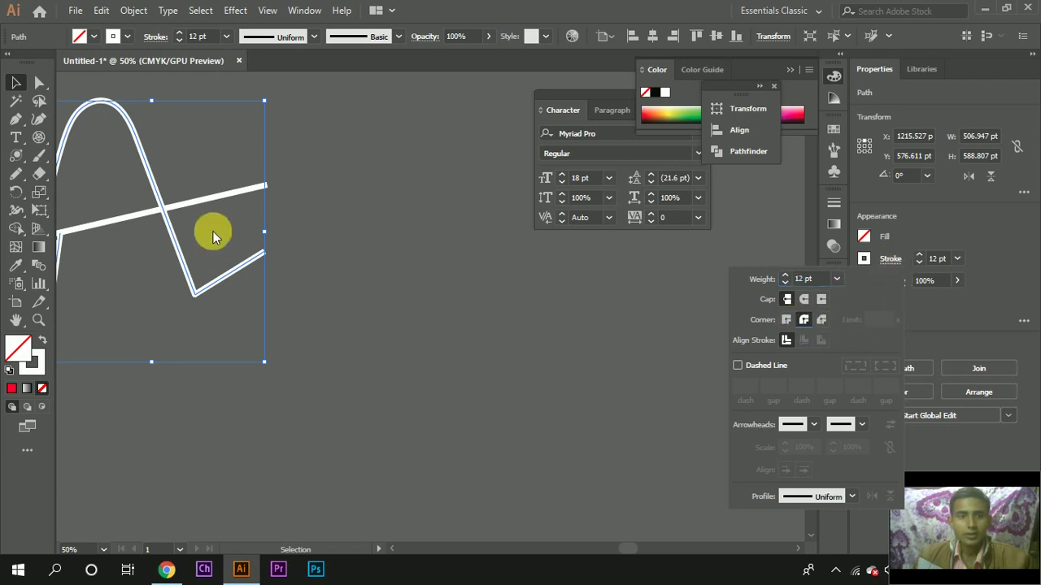
click(340, 253)
Step: Give the peaked stroke round end caps and change its corner join style
scroll(176, 233, up, 5)
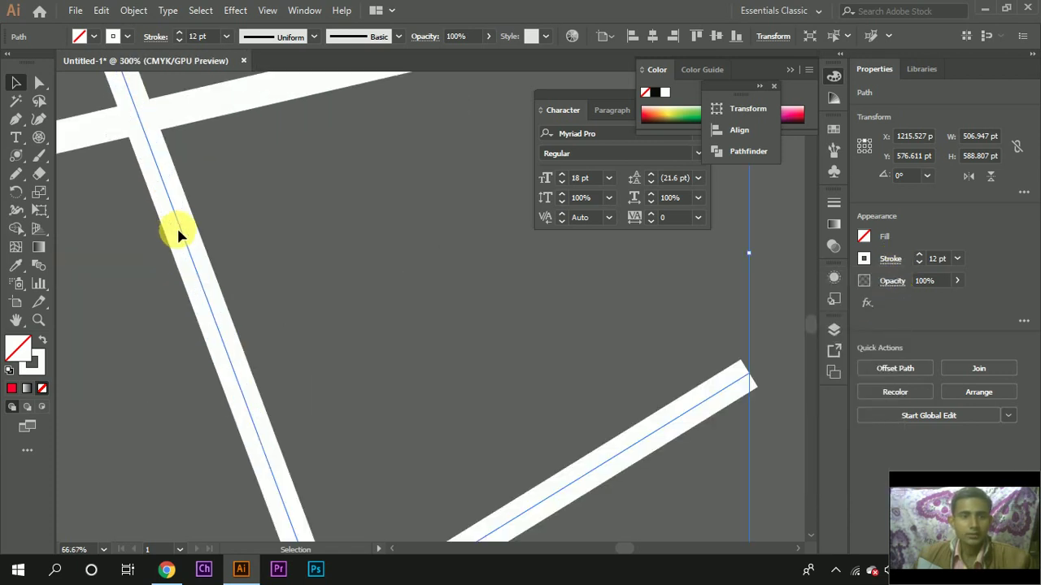
scroll(388, 279, up, 2)
scroll(388, 278, up, 2)
scroll(755, 302, up, 3)
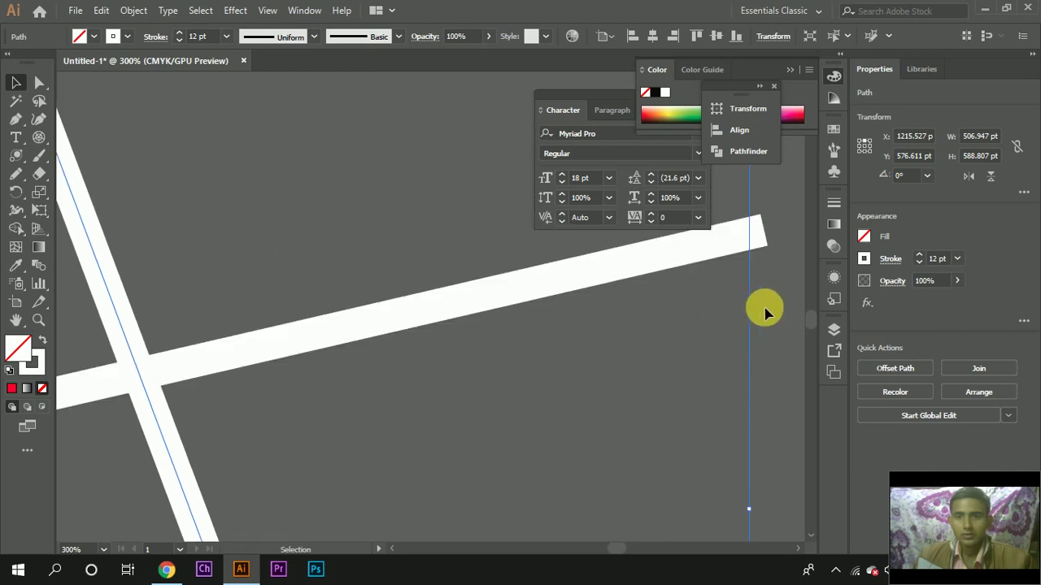
scroll(766, 302, up, 2)
click(891, 260)
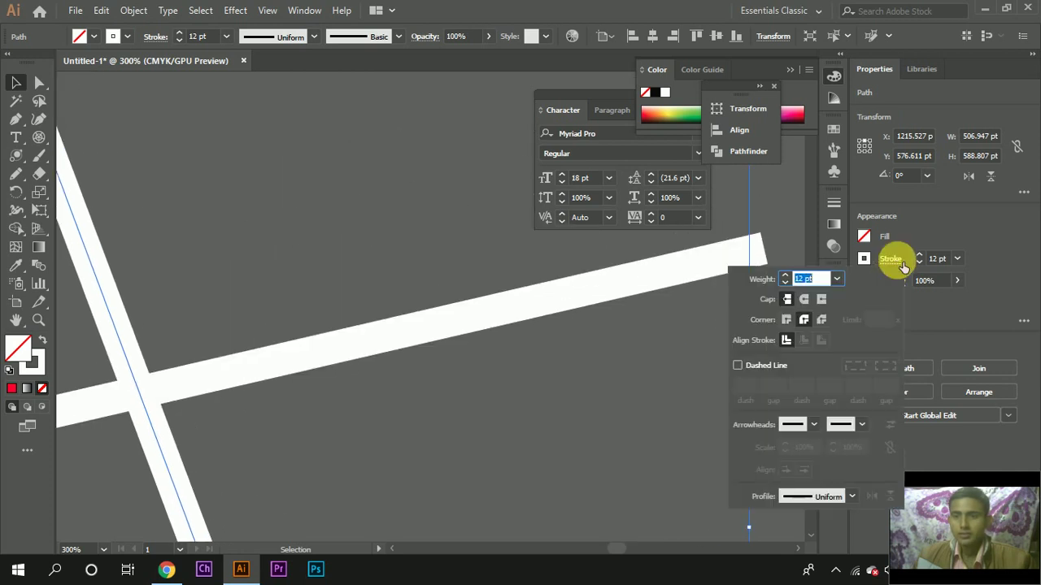
click(805, 299)
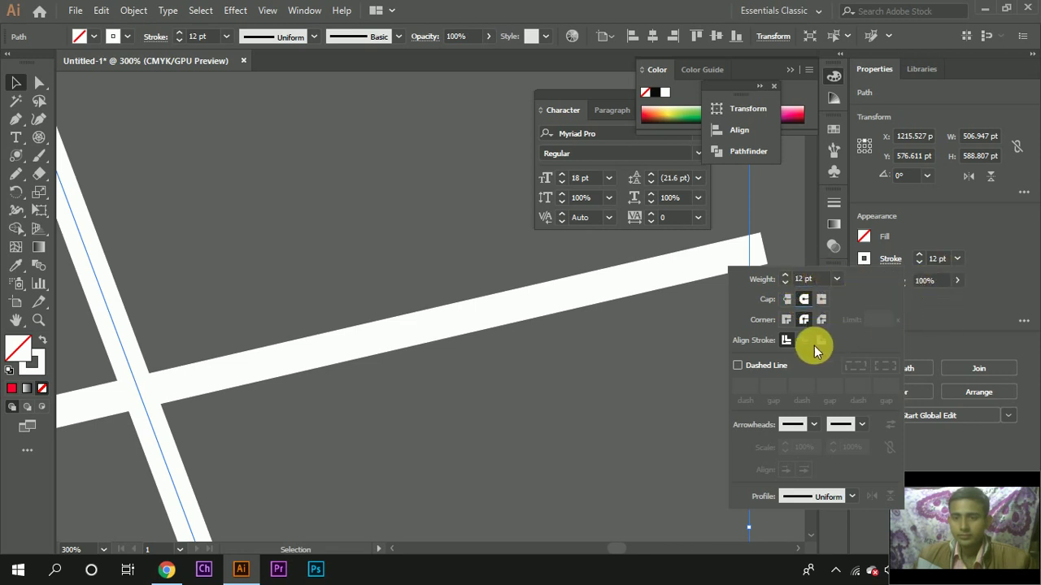
click(820, 319)
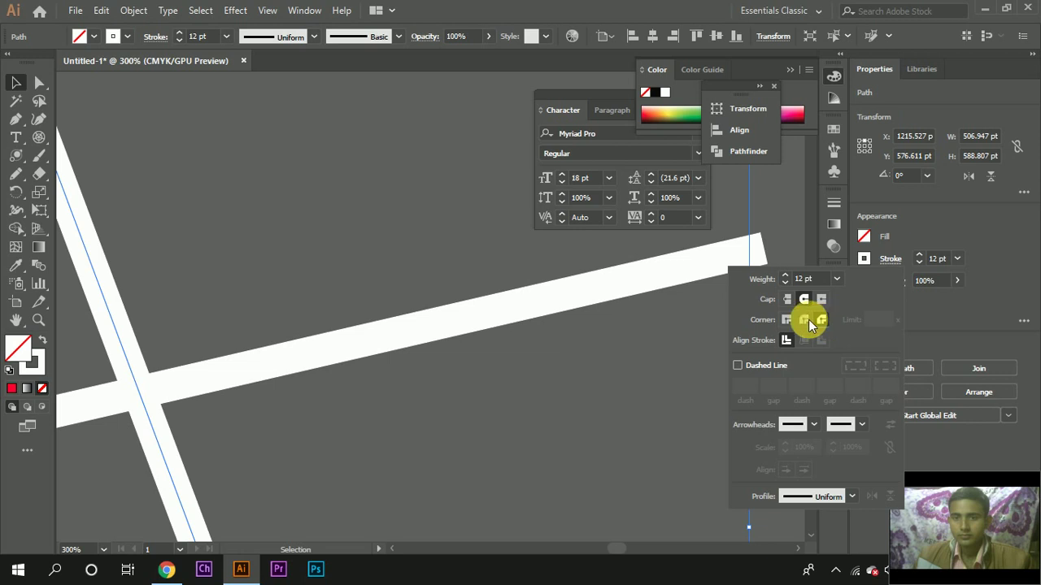
Step: Deselect the peaked stroke and marquee-select the A's crossbar
scroll(678, 325, down, 5)
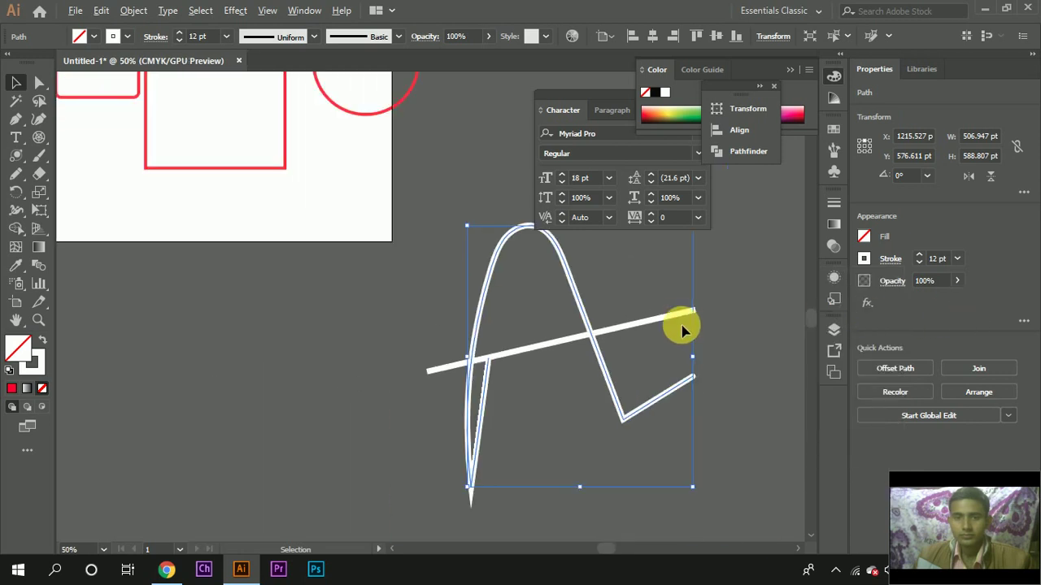
scroll(667, 327, down, 3)
click(569, 346)
scroll(657, 348, up, 2)
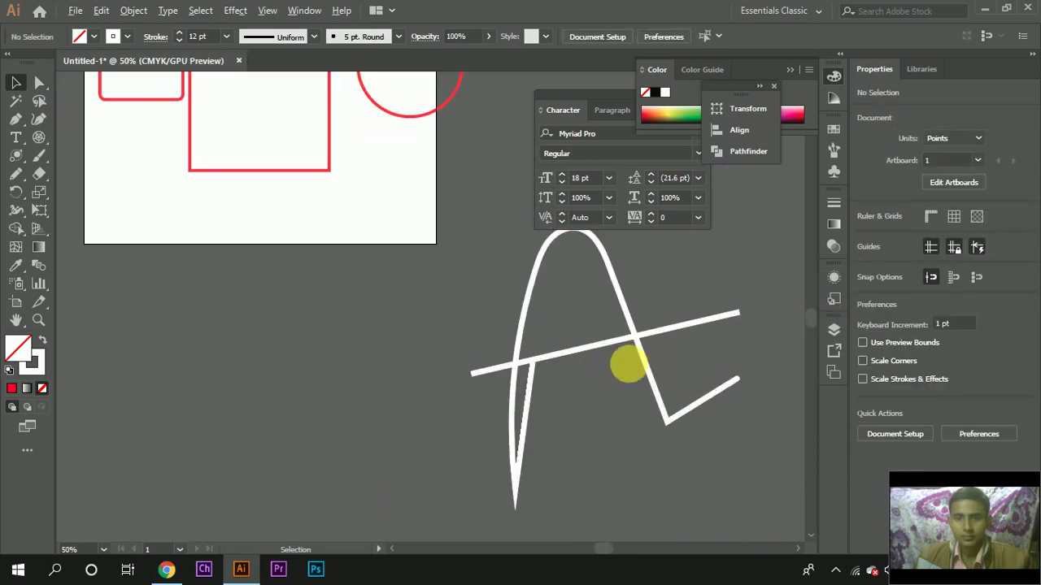
scroll(569, 374, up, 1)
scroll(488, 399, up, 3)
drag(429, 325, 522, 384)
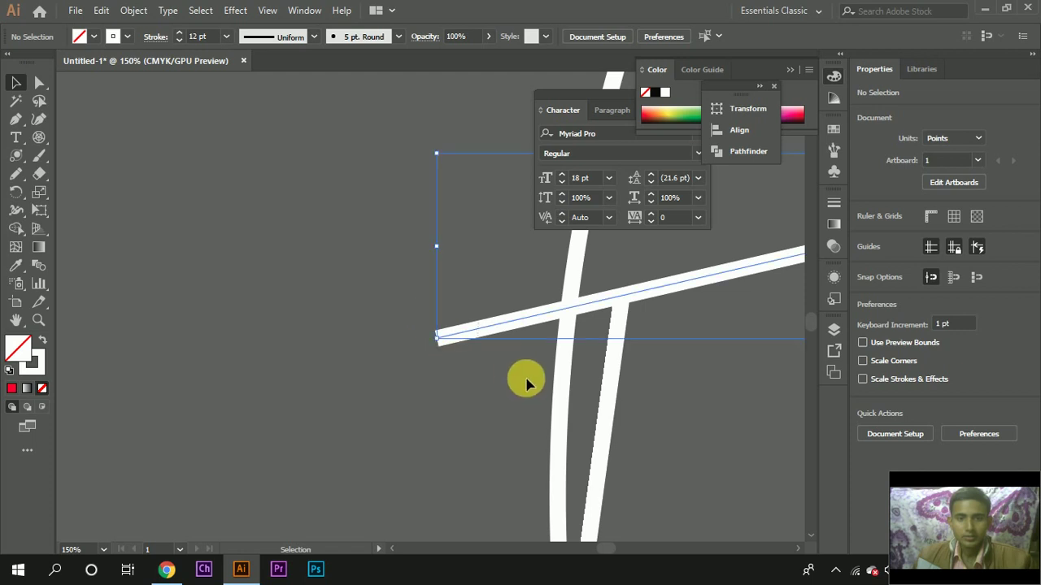
scroll(527, 382, down, 2)
scroll(690, 365, down, 2)
scroll(688, 360, up, 2)
scroll(731, 342, up, 2)
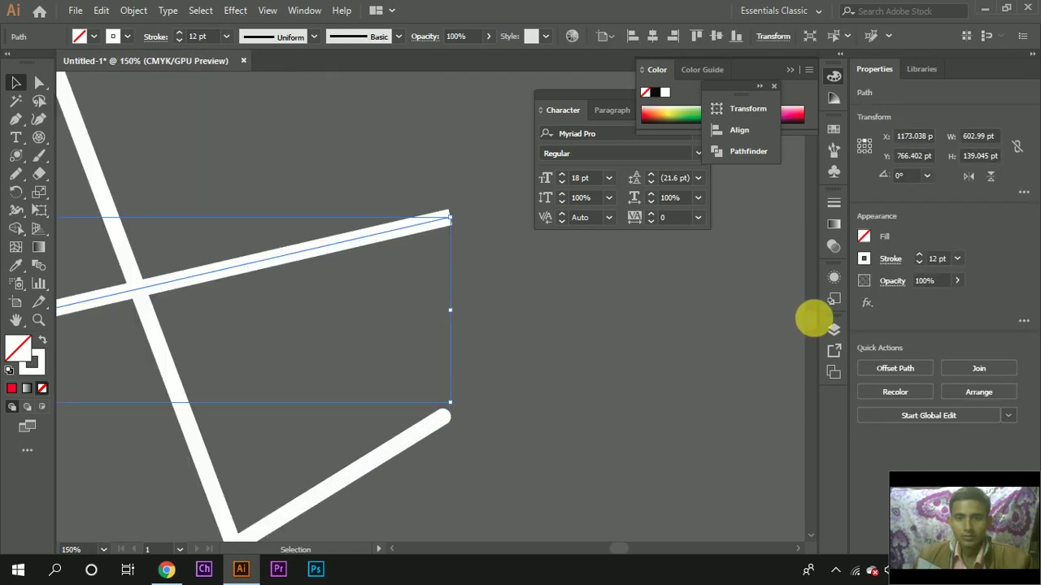
Step: Give the crossbar Bevel joins, try Round caps, then keep Butt caps
click(890, 259)
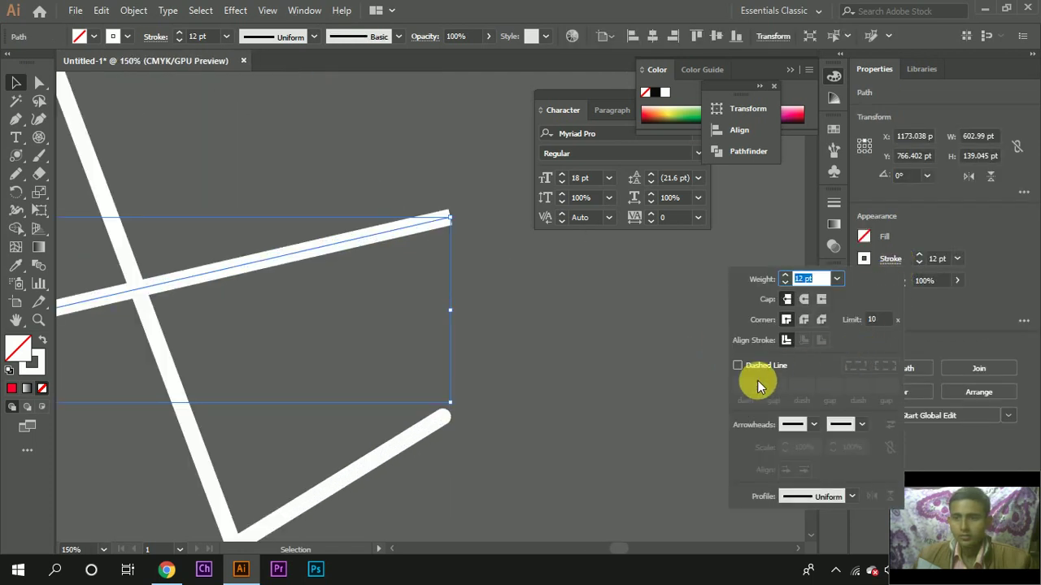
click(807, 321)
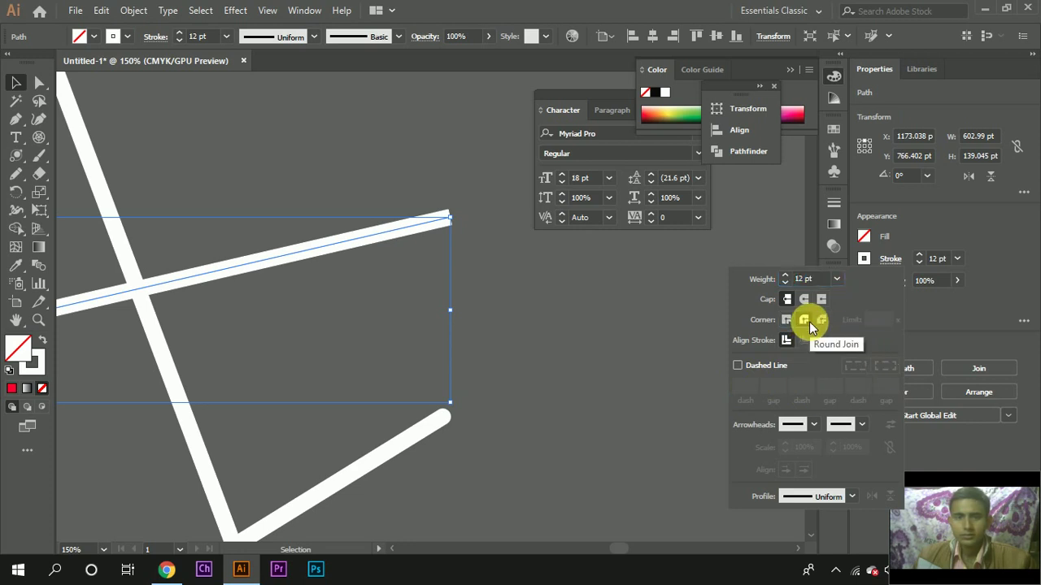
click(822, 319)
click(802, 300)
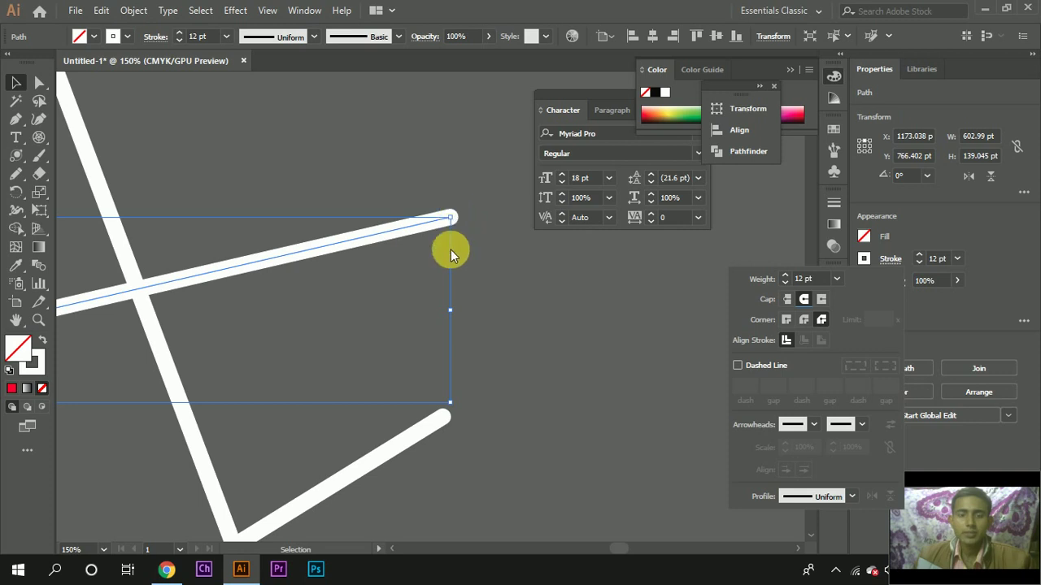
click(786, 299)
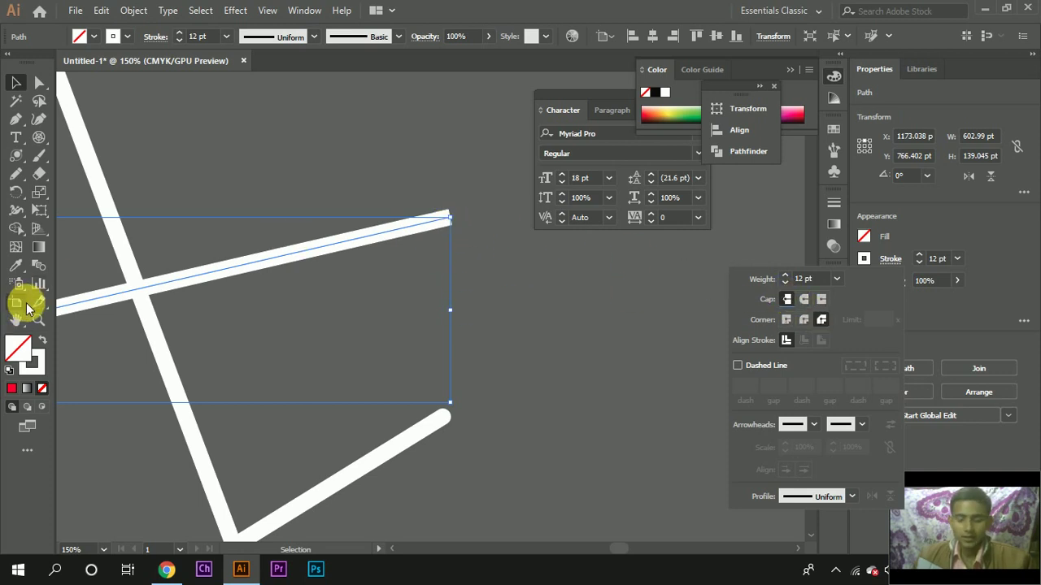
Step: Return to the Selection tool and zoom in on the crossbar's end
key(p)
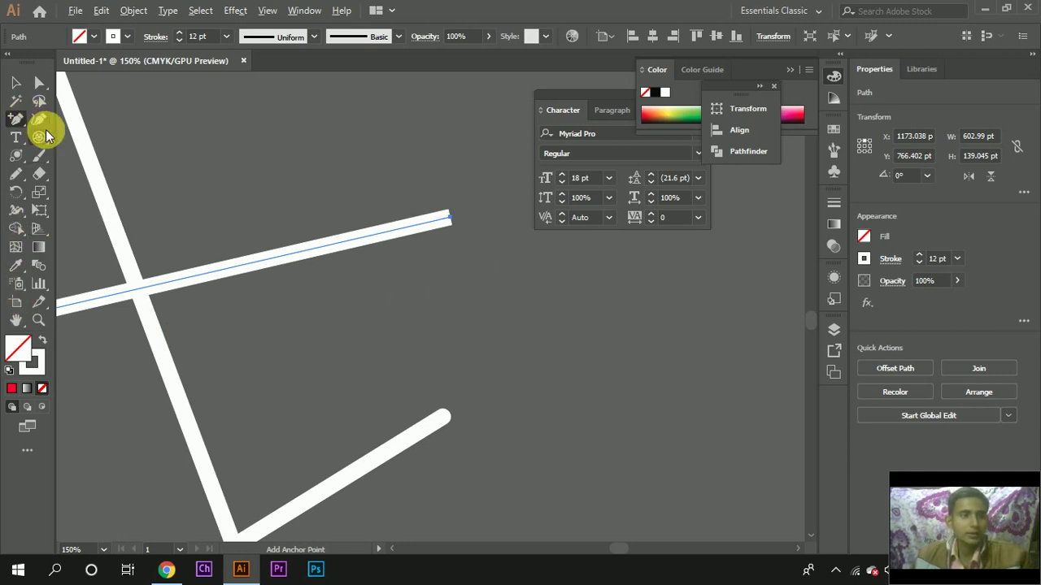
click(16, 83)
alt+scroll(424, 223, up, 4)
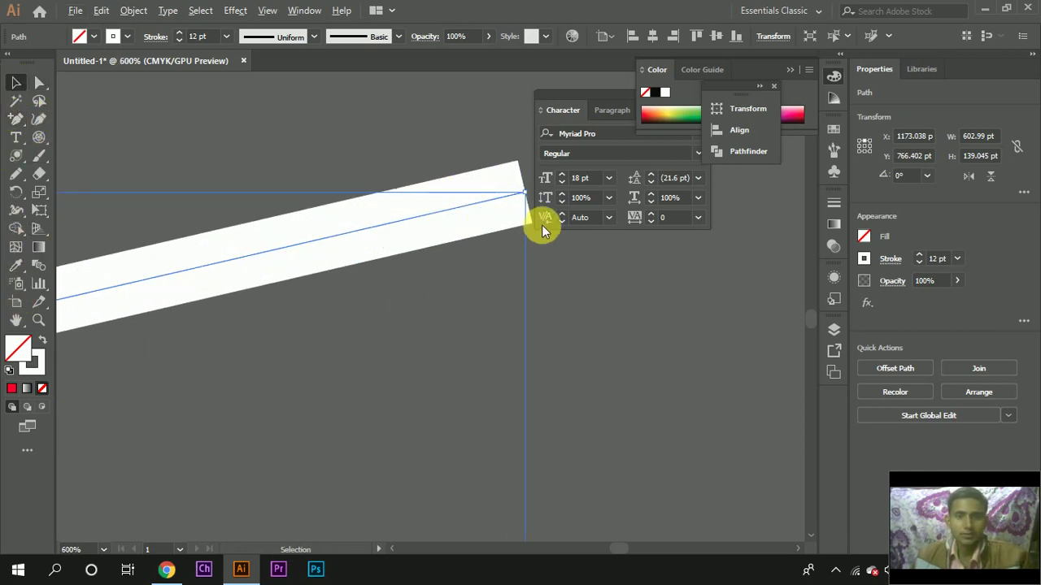
alt+scroll(542, 224, up, 2)
alt+scroll(507, 195, up, 2)
alt+scroll(580, 270, up, 2)
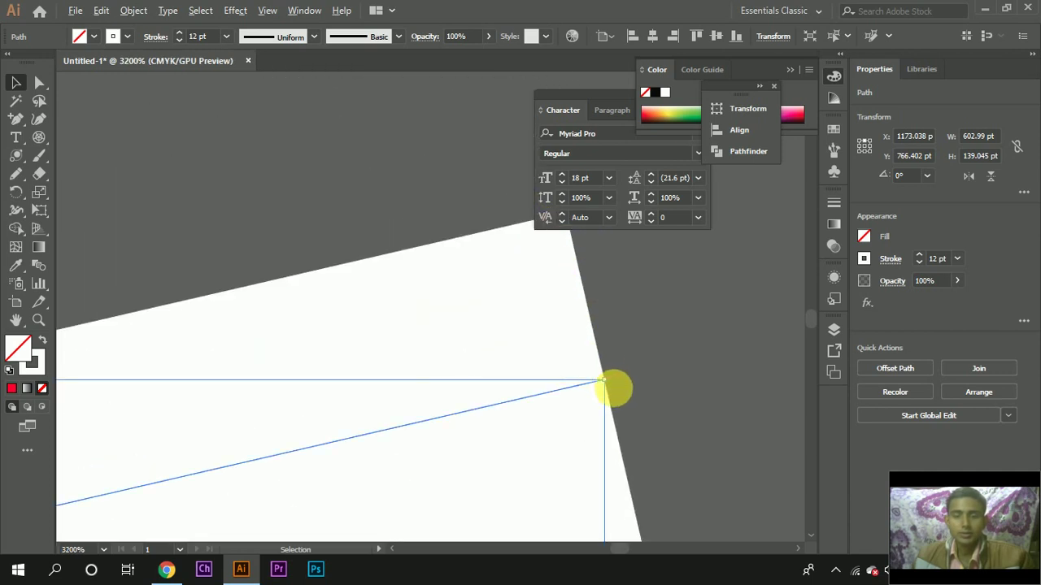
alt+scroll(604, 380, up, 1)
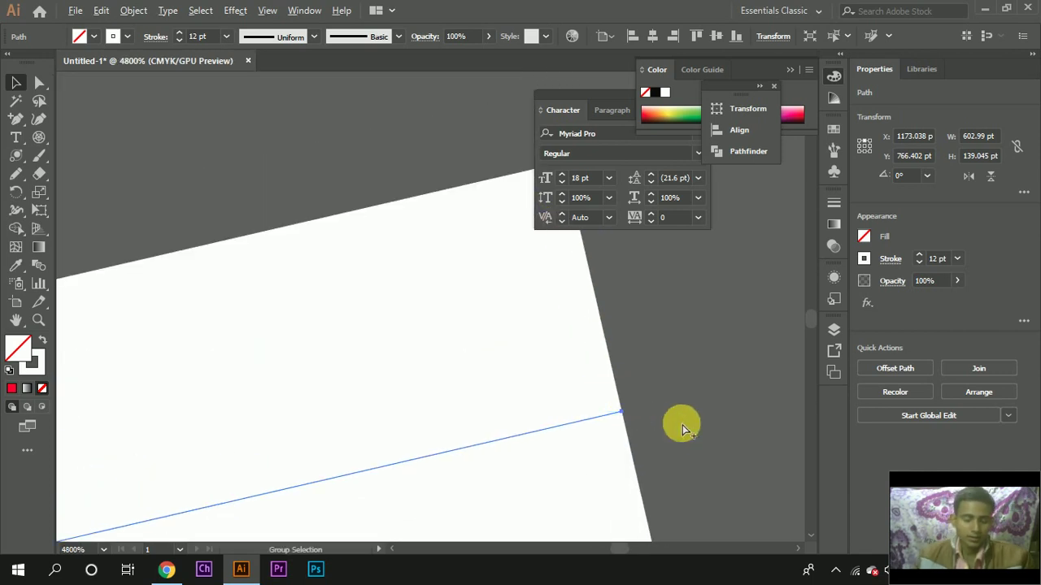
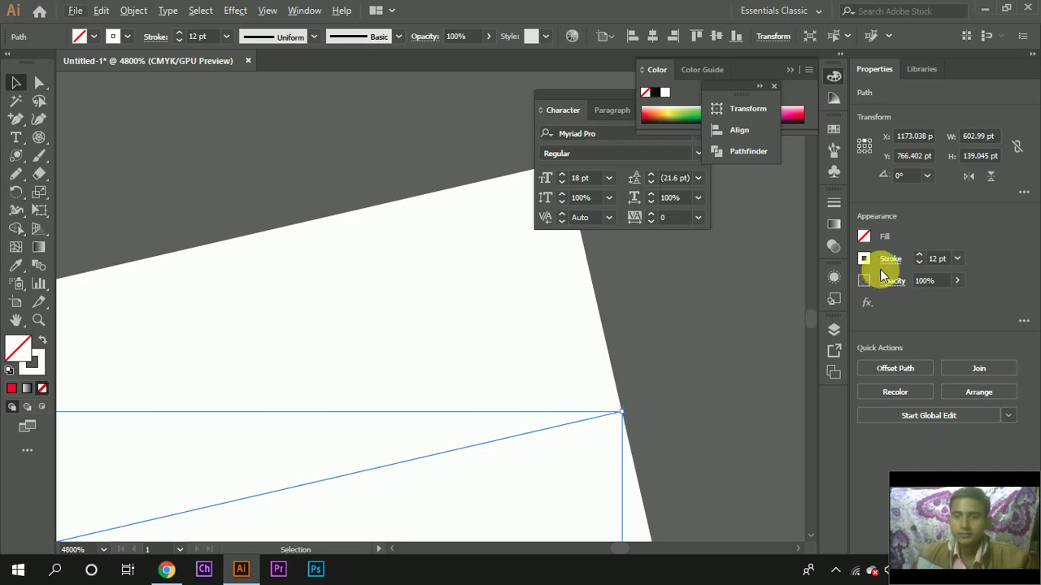
Step: In the line's Stroke settings, try round, projecting and butt caps, then choose a miter join
scroll(565, 291, down, 2)
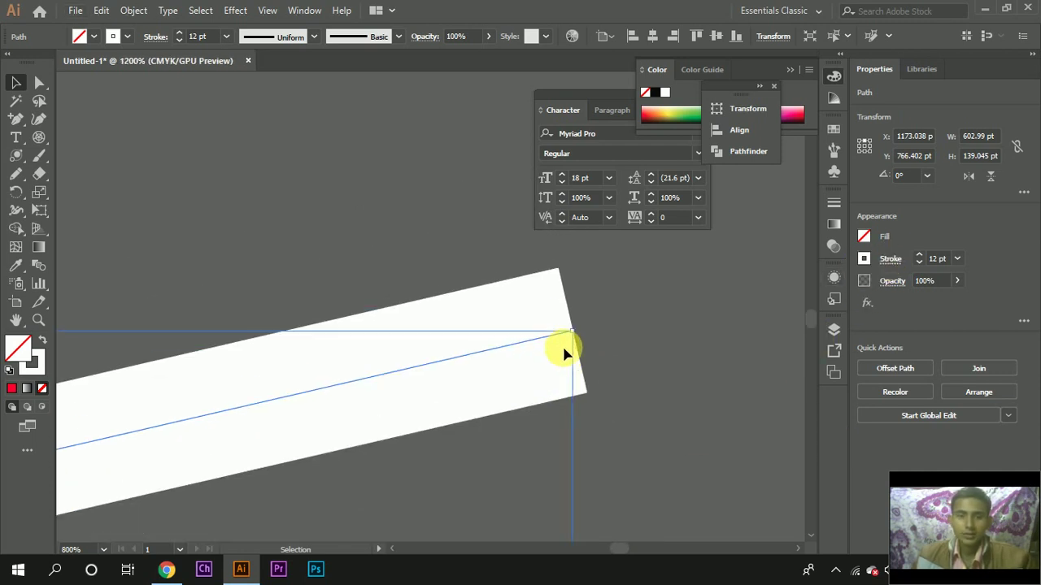
scroll(570, 348, down, 5)
scroll(566, 350, up, 2)
scroll(569, 345, up, 2)
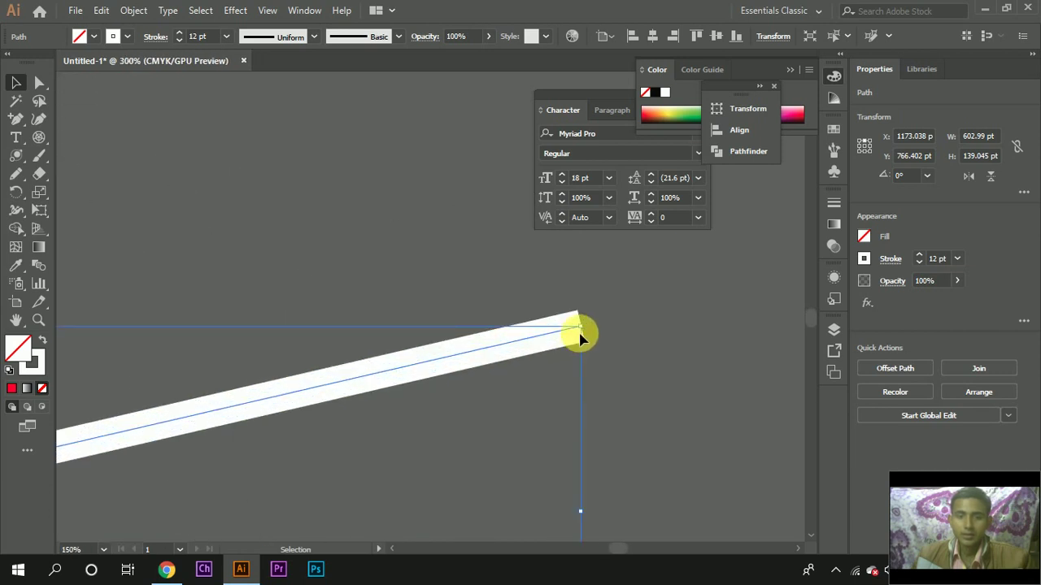
scroll(579, 335, up, 1)
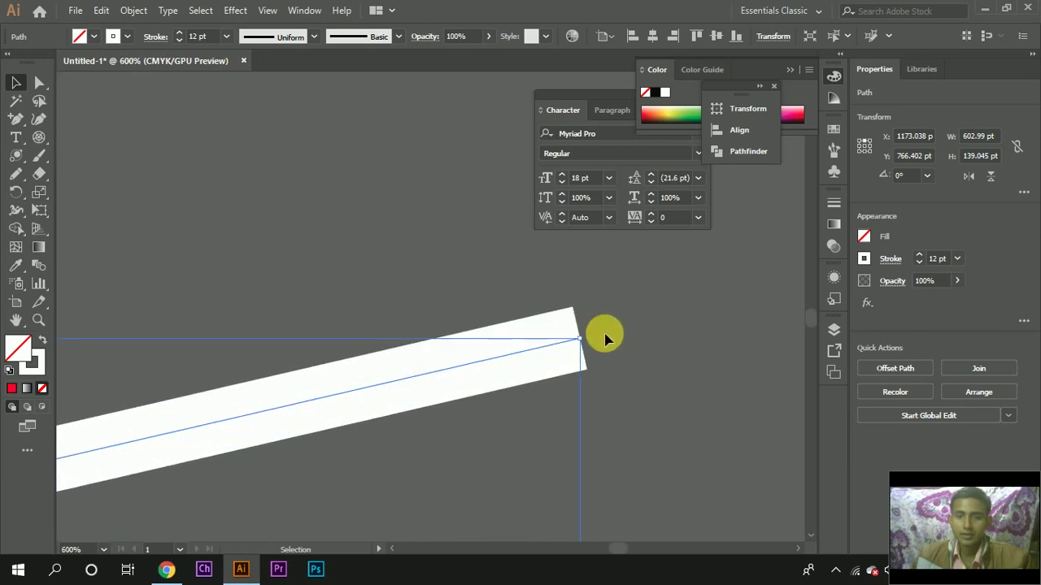
click(891, 259)
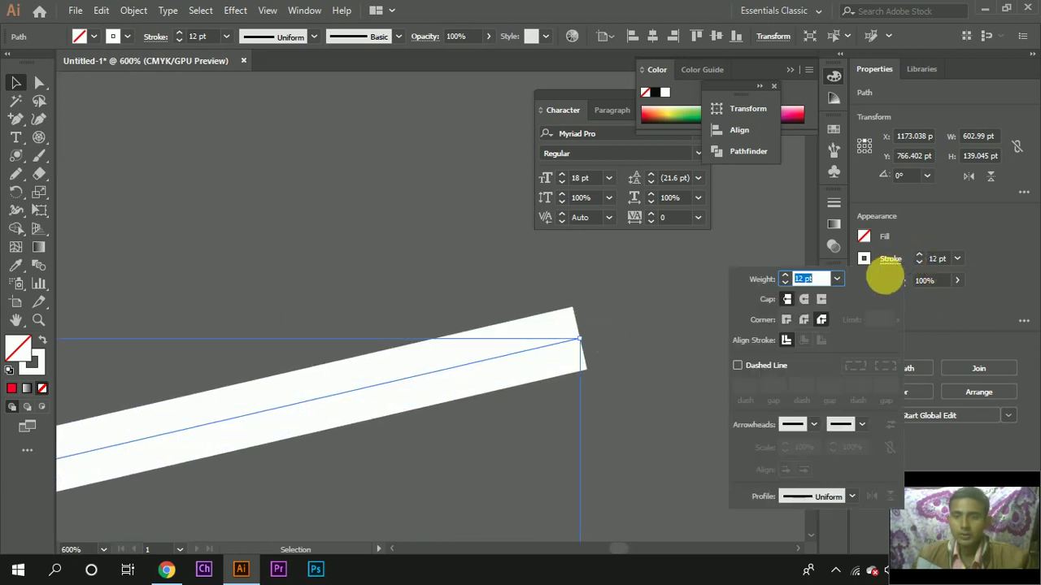
click(804, 300)
click(821, 300)
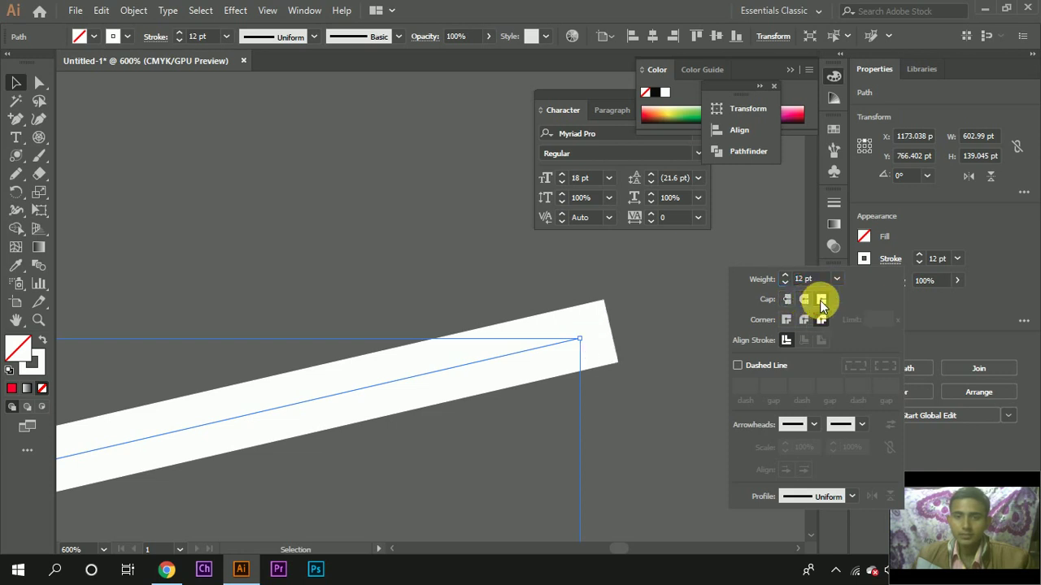
click(787, 299)
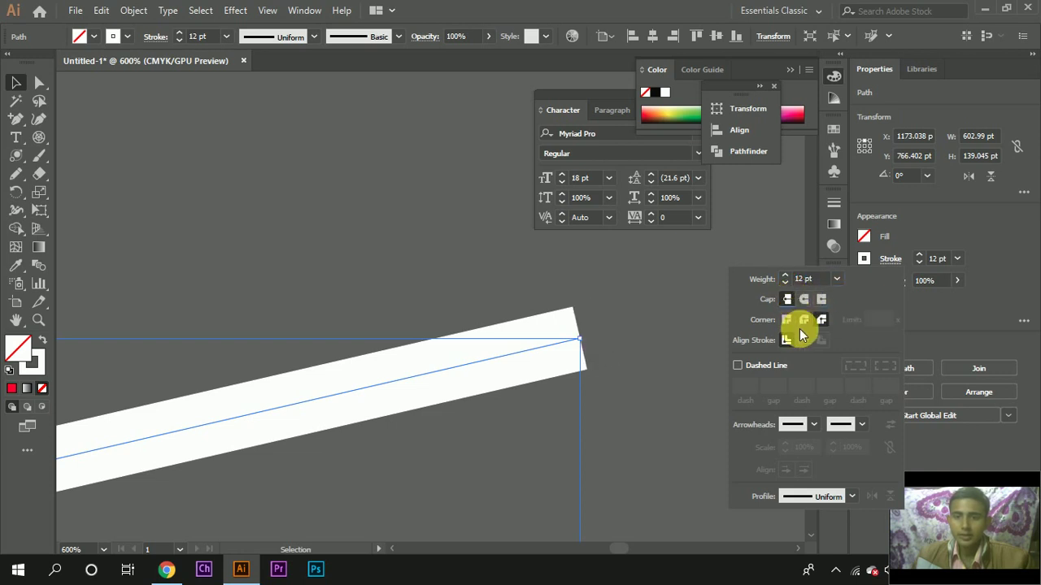
click(786, 320)
Step: Add an arrowhead to the line's start and a large arrowhead to its end
click(807, 424)
click(750, 379)
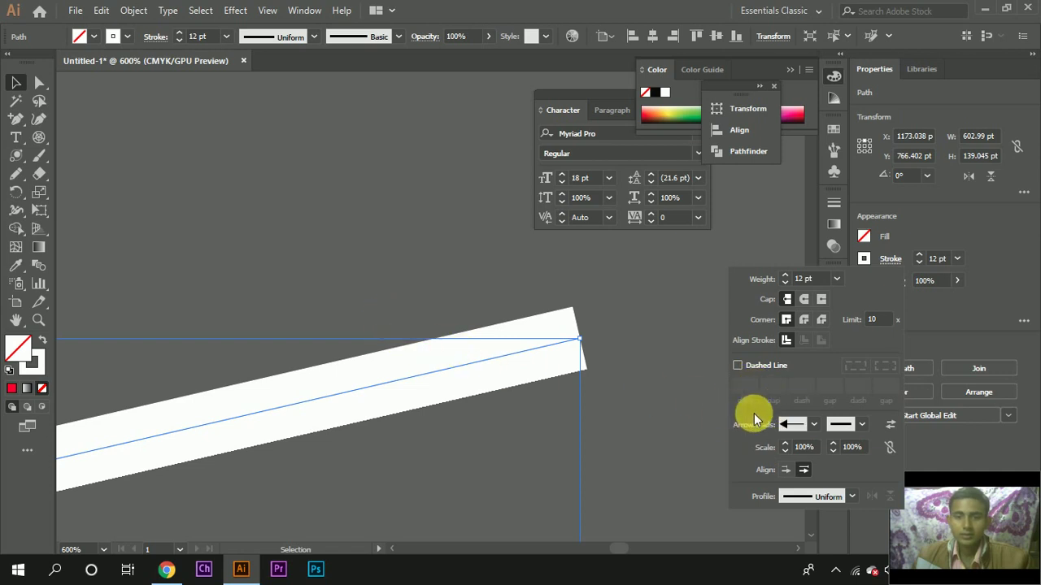
click(813, 423)
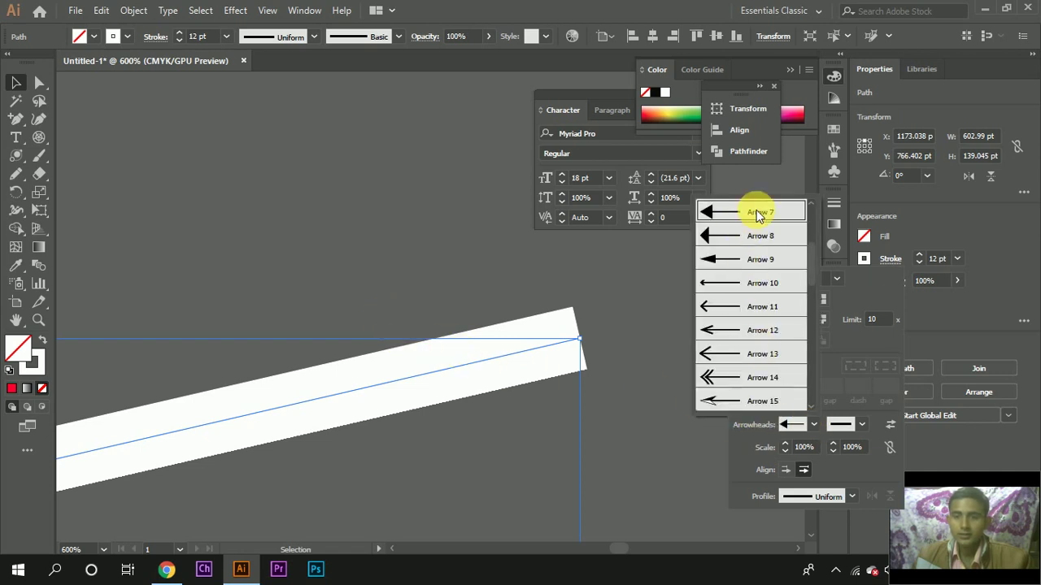
click(851, 431)
click(851, 426)
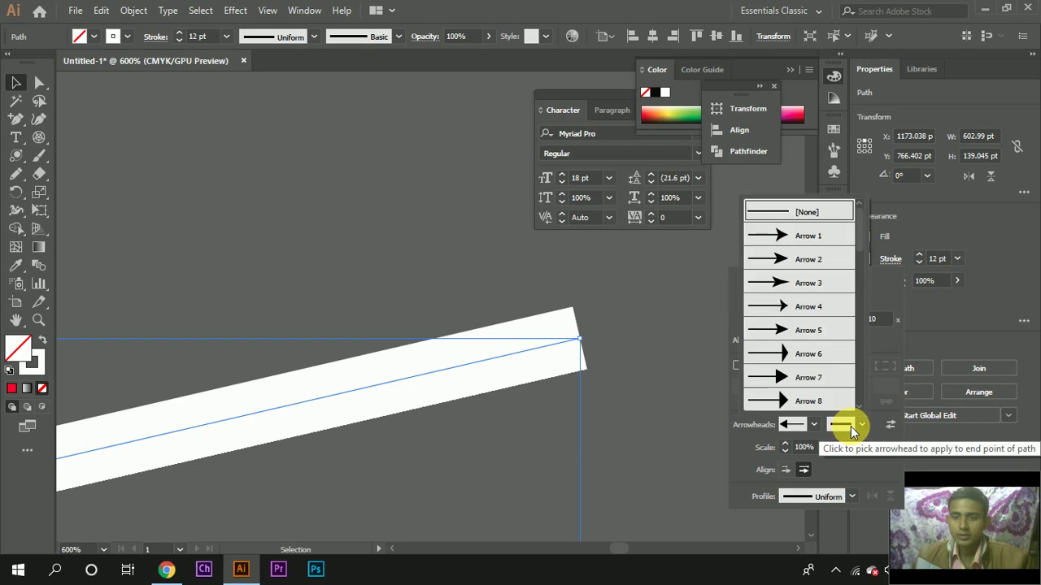
click(817, 354)
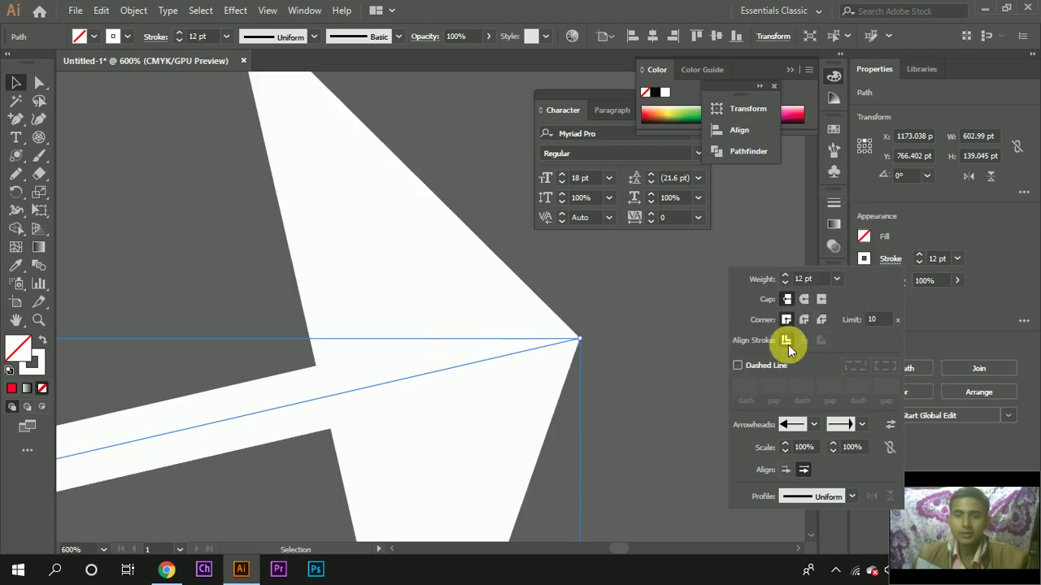
Step: Apply a tapered width profile to the line and close the Stroke settings
click(845, 506)
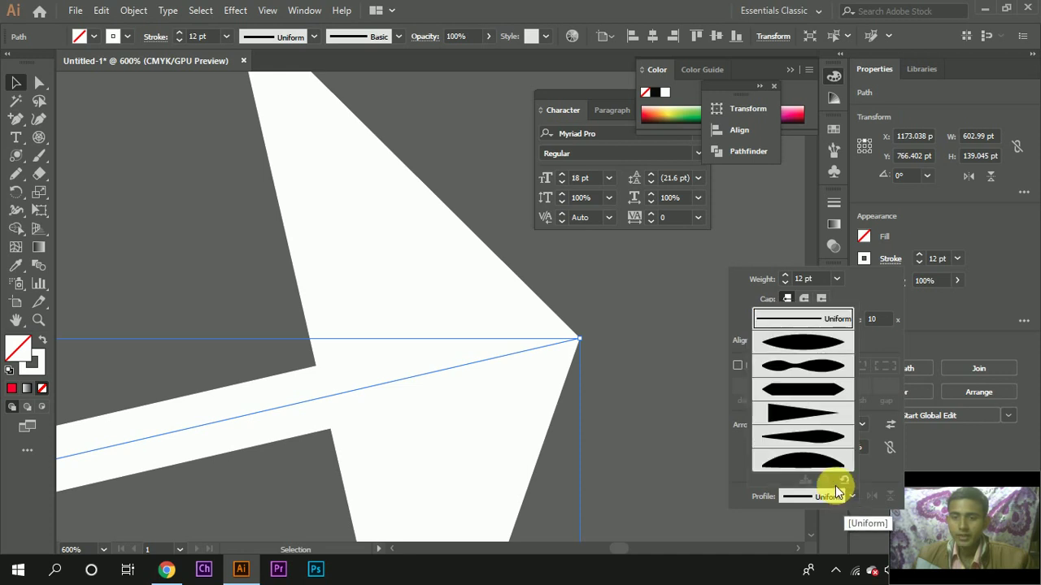
click(809, 338)
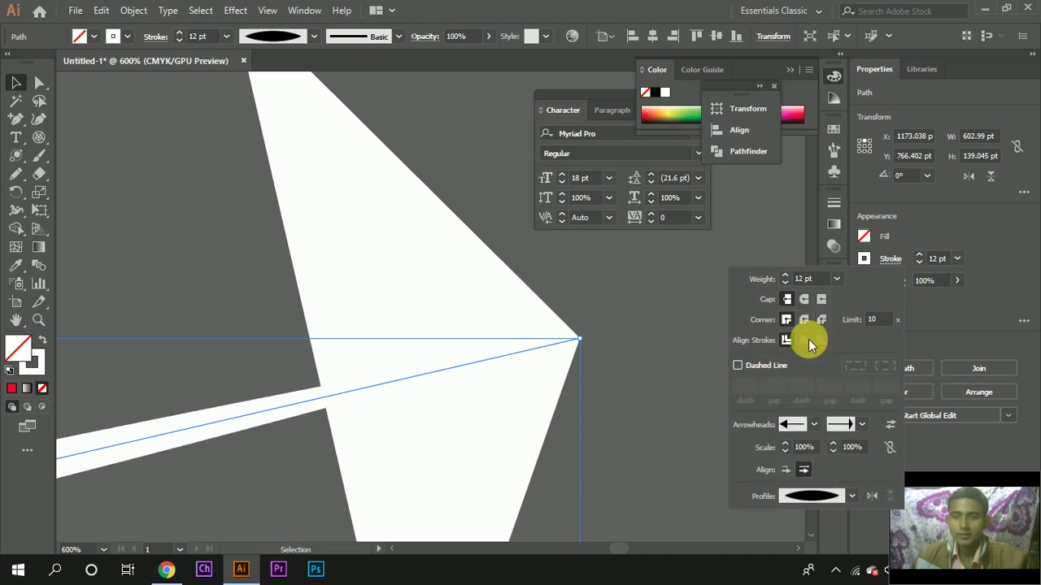
click(1004, 242)
Step: Return the view to actual size and delete the whole A-shaped arrow artwork
key(ctrl+1)
scroll(358, 413, down, 6)
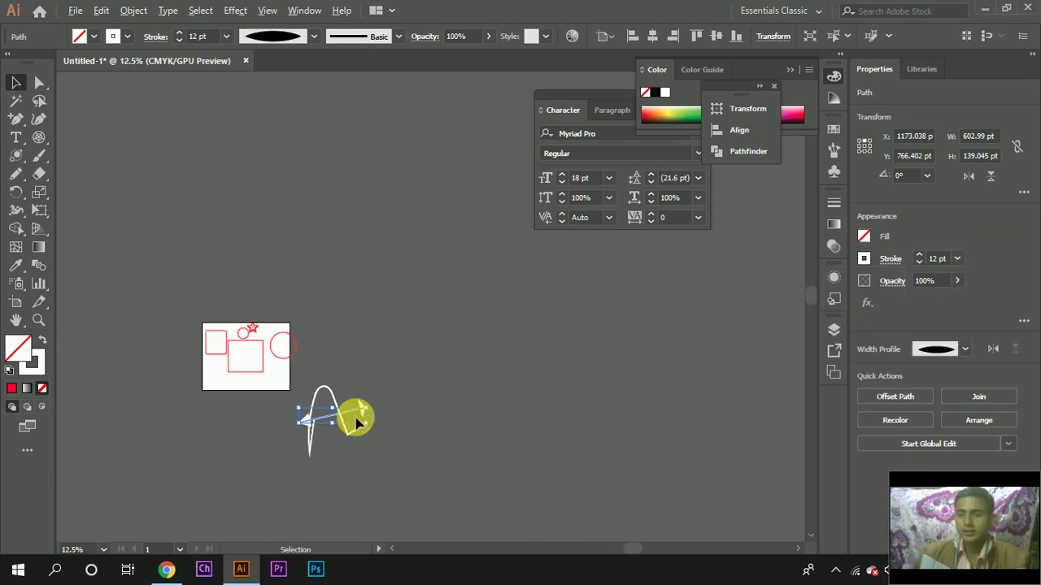
scroll(324, 429, up, 4)
scroll(324, 429, up, 1)
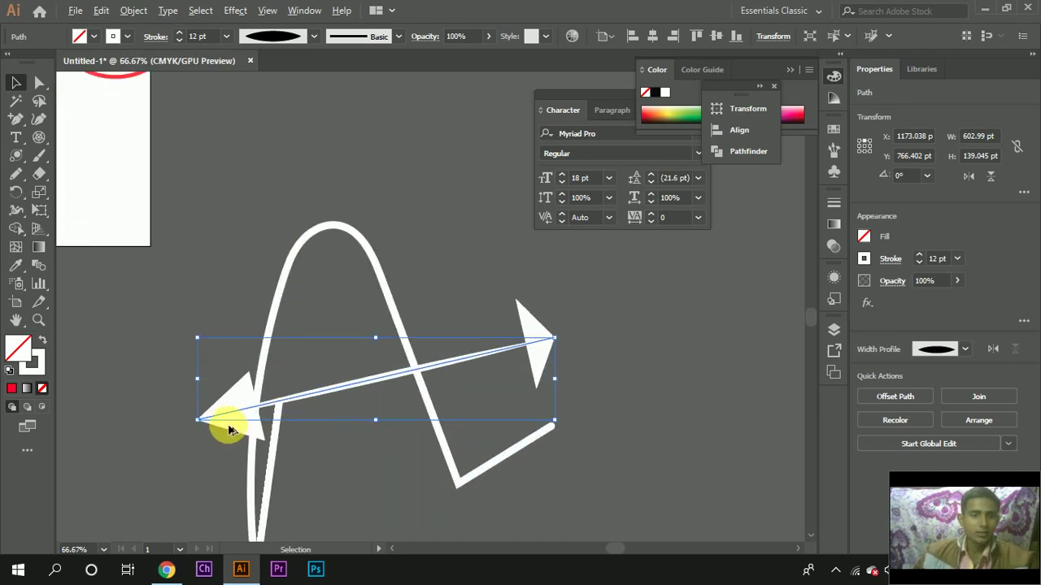
scroll(236, 419, up, 3)
scroll(252, 418, down, 2)
scroll(374, 399, up, 1)
scroll(375, 400, down, 1)
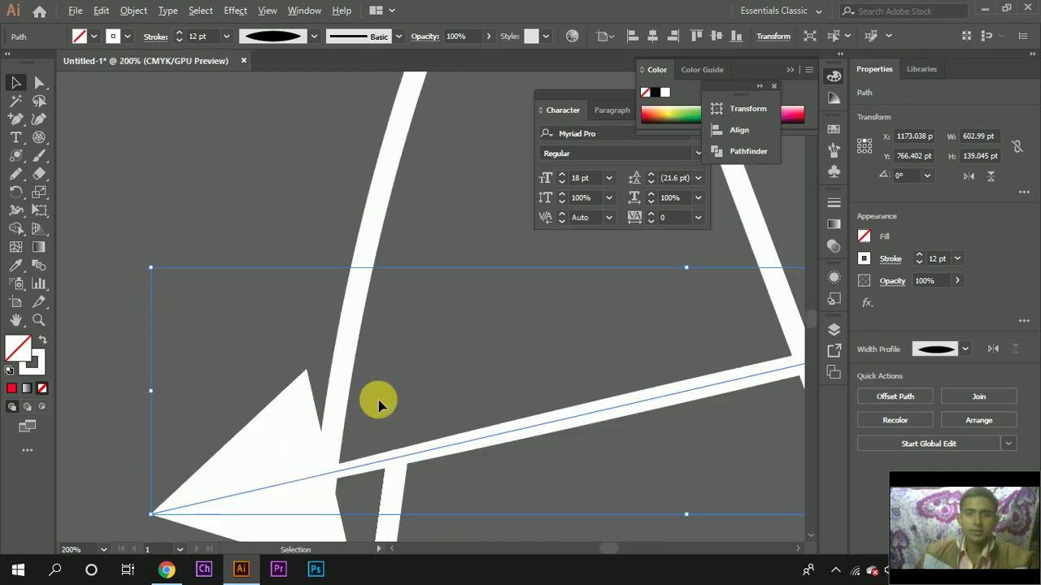
scroll(378, 401, down, 4)
scroll(268, 362, left, 1)
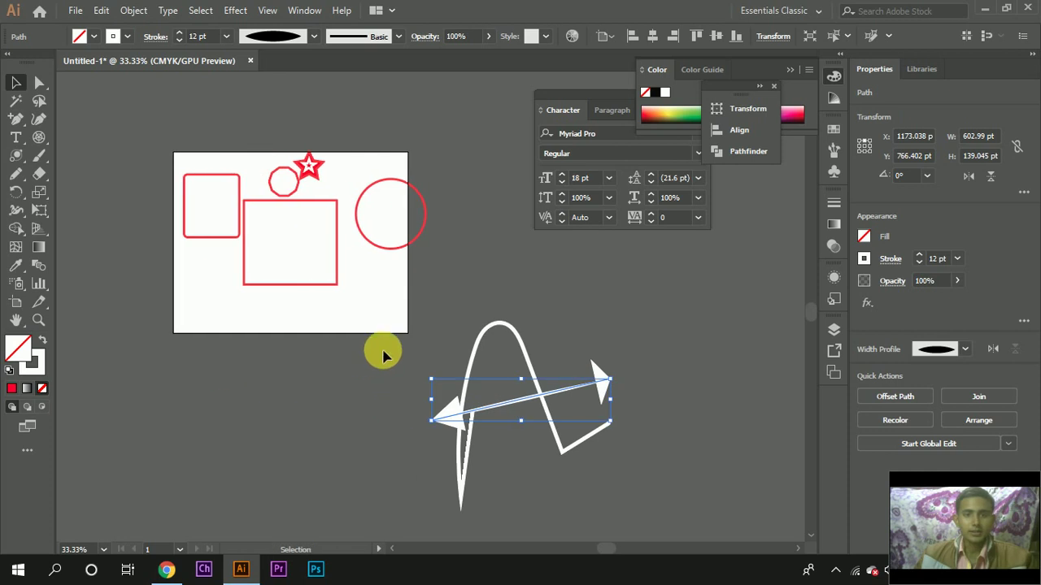
drag(442, 318, 585, 464)
key(Delete)
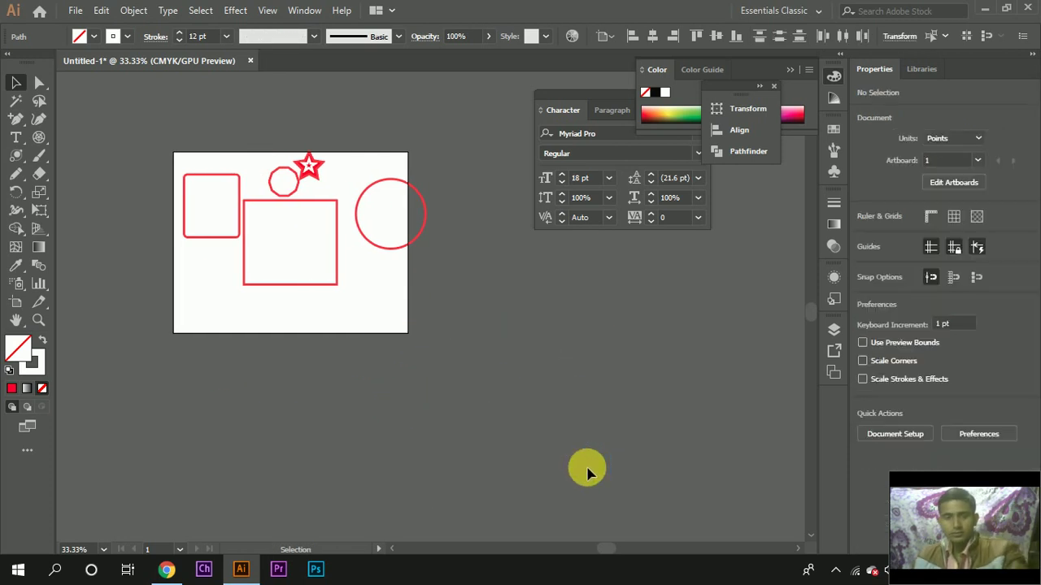
Step: Select the Pencil Tool from the freehand drawing tool group
click(19, 171)
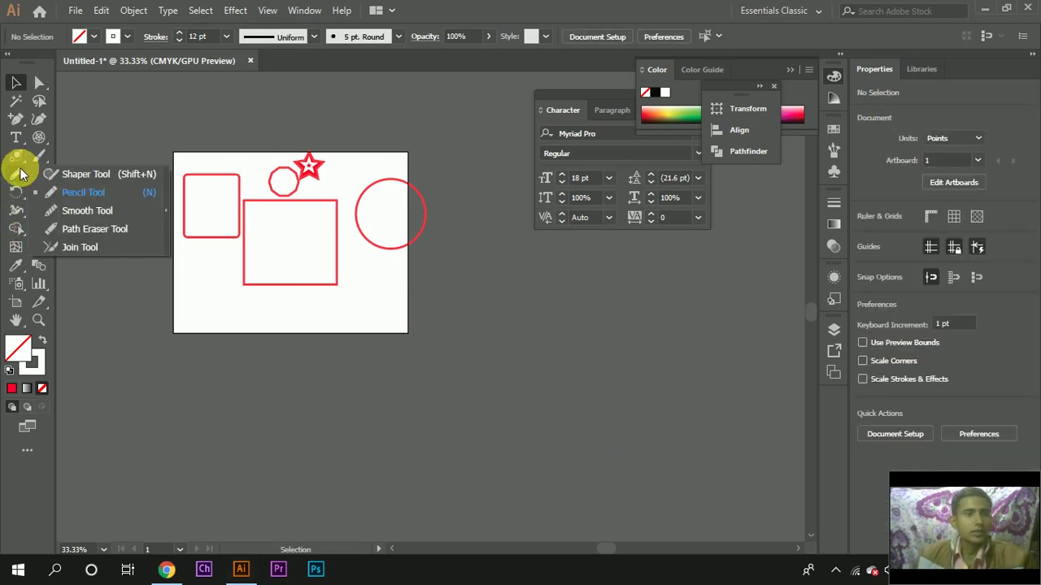
drag(22, 173, 92, 216)
click(90, 216)
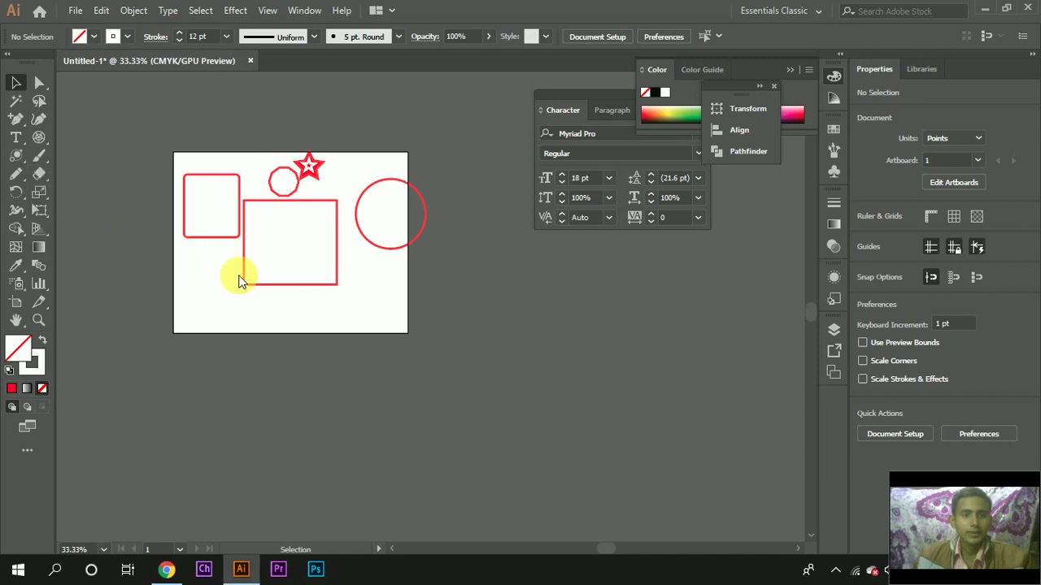
scroll(269, 300, up, 3)
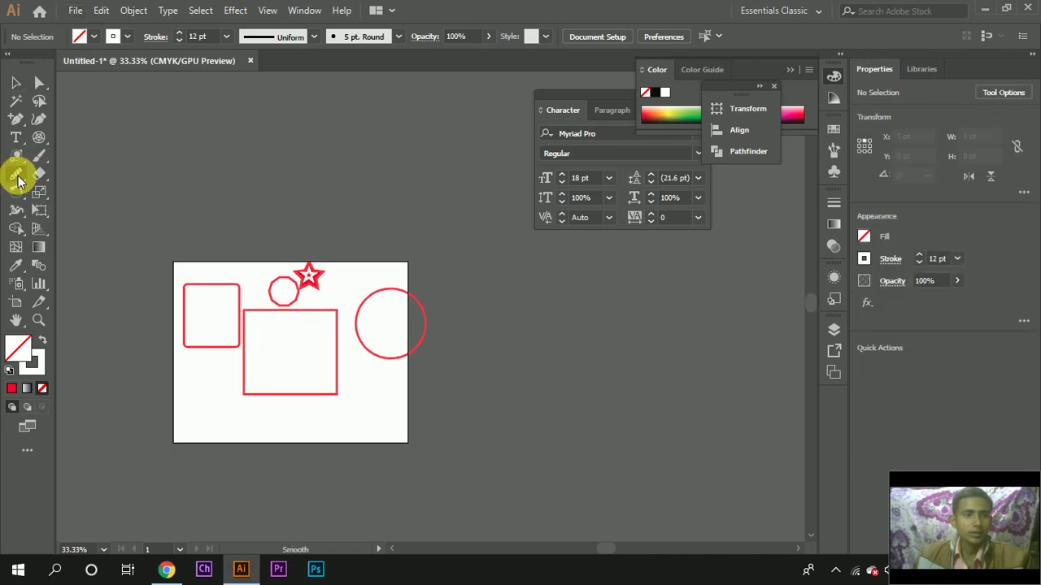
drag(19, 180, 51, 192)
scroll(362, 367, up, 3)
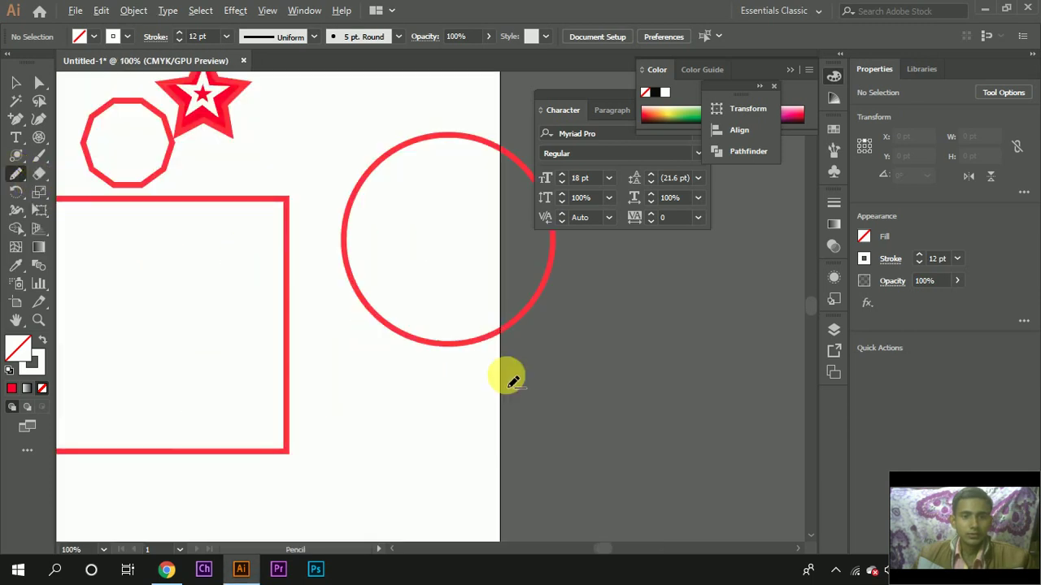
scroll(529, 378, down, 2)
scroll(521, 390, up, 1)
scroll(569, 410, up, 2)
scroll(605, 418, right, 3)
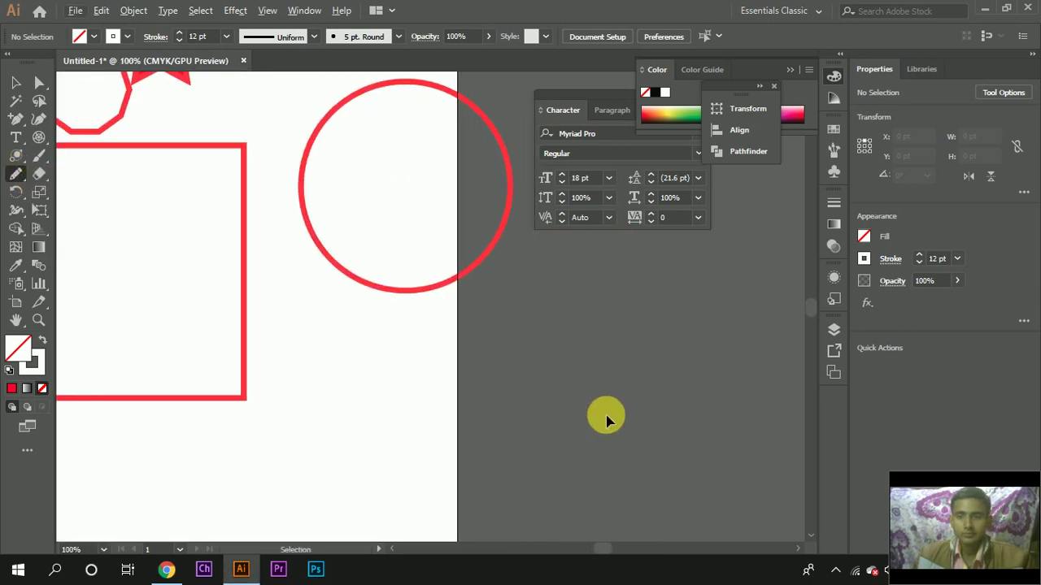
scroll(606, 419, right, 2)
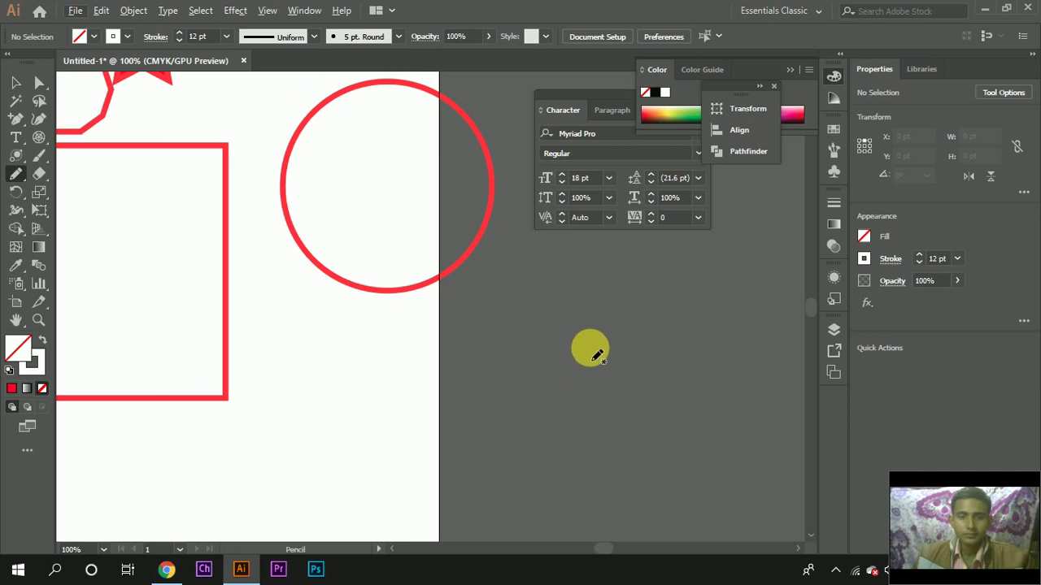
Step: Draw a looping cursive-S freehand stroke to the right of the artboard
drag(588, 340, 561, 452)
drag(593, 488, 679, 425)
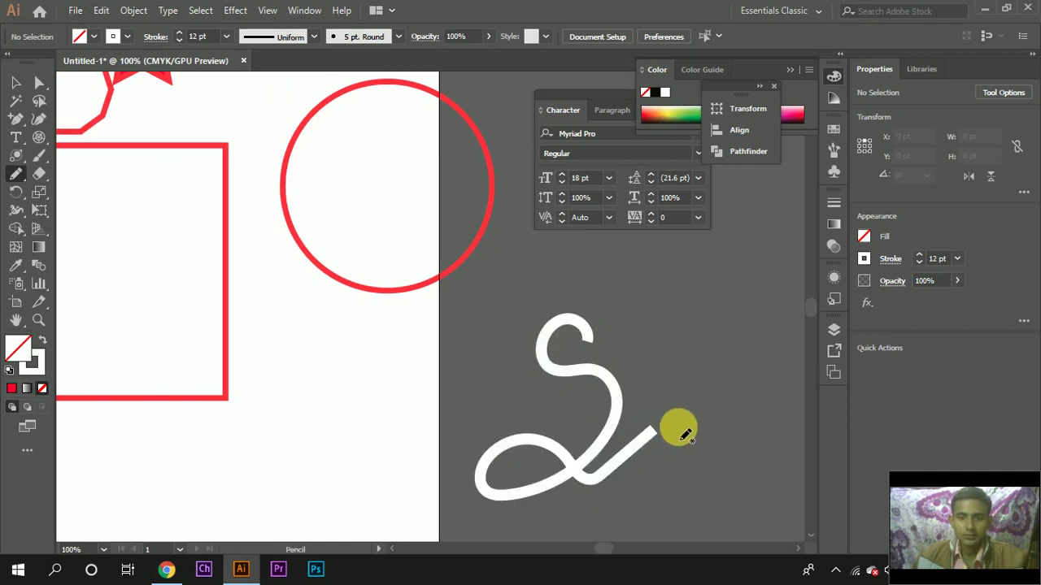
scroll(639, 442, up, 4)
scroll(618, 435, down, 2)
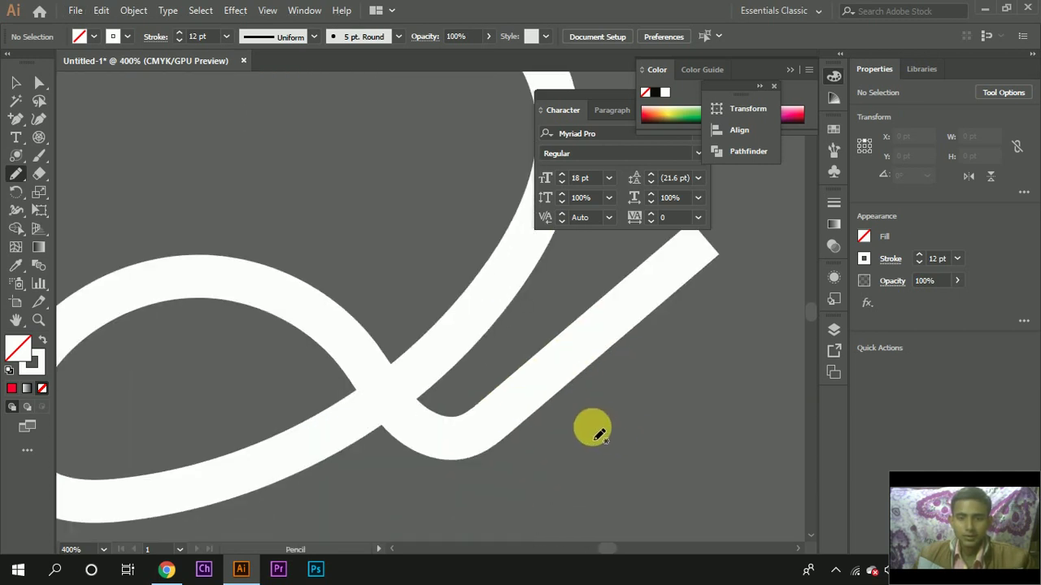
scroll(516, 416, down, 2)
scroll(496, 402, down, 1)
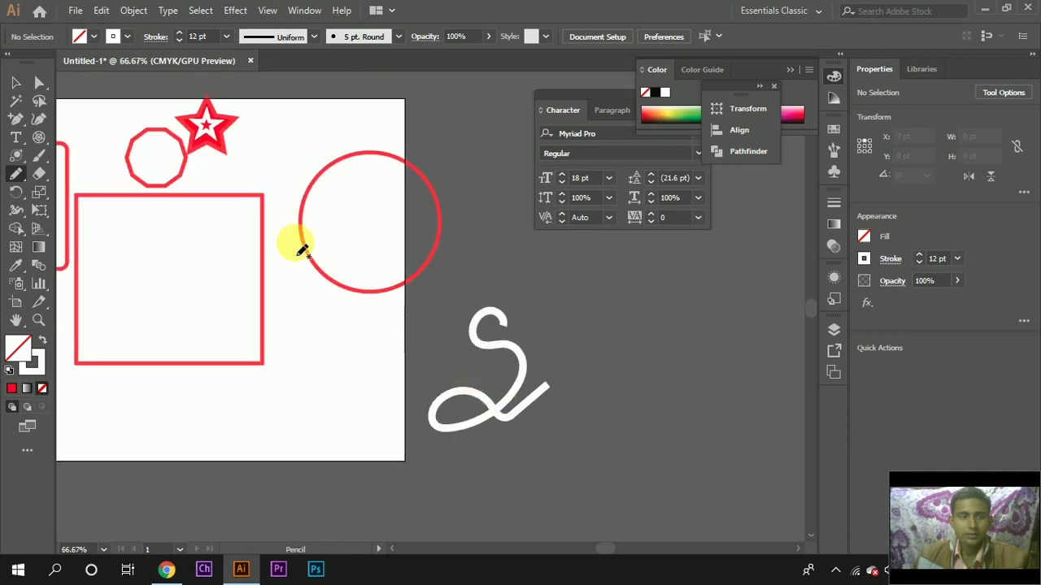
drag(16, 174, 44, 181)
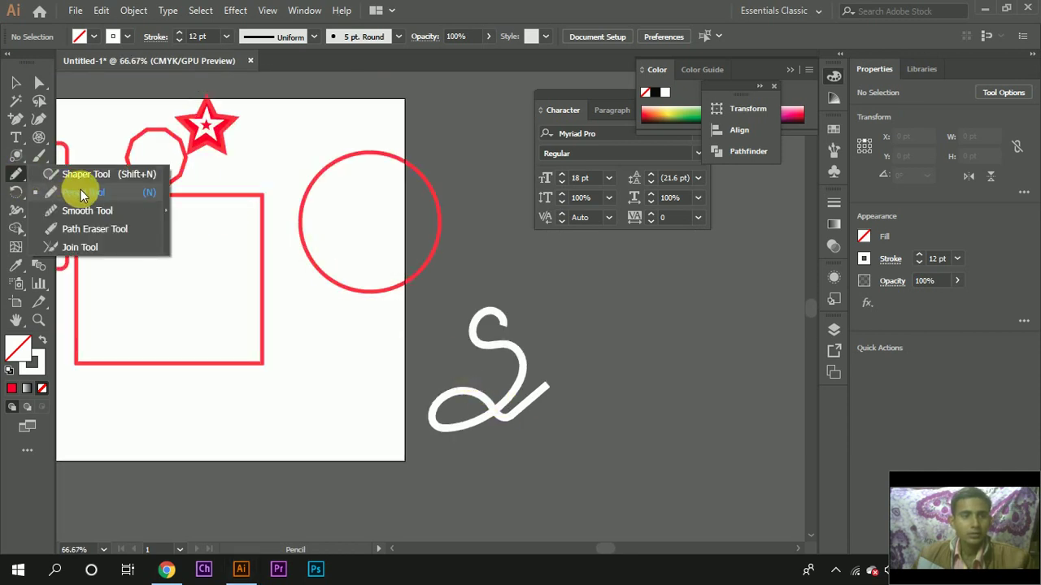
Step: Keep the Pencil Tool active and confirm its Pencil settings
click(524, 190)
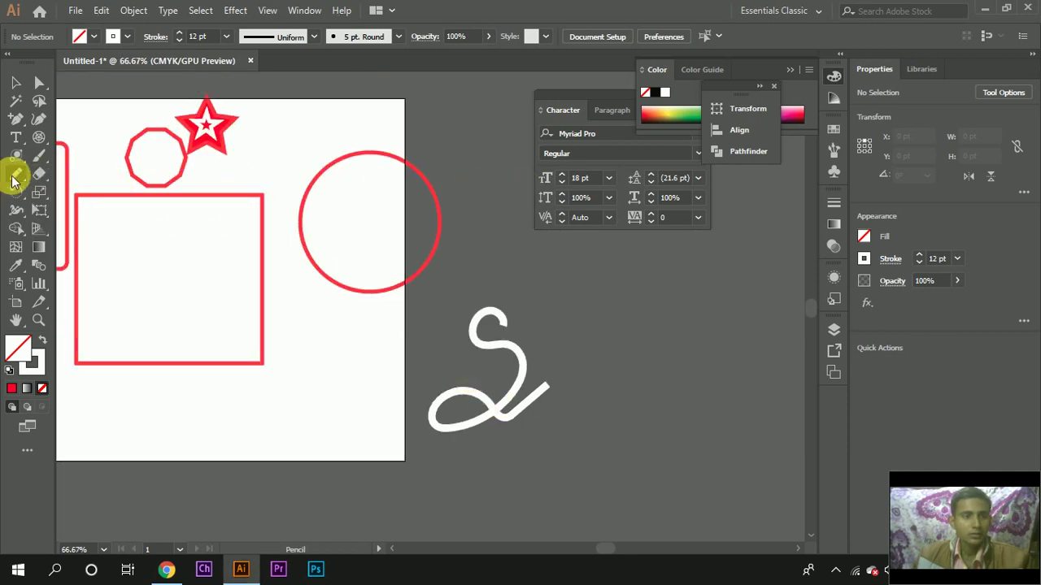
double_click(15, 174)
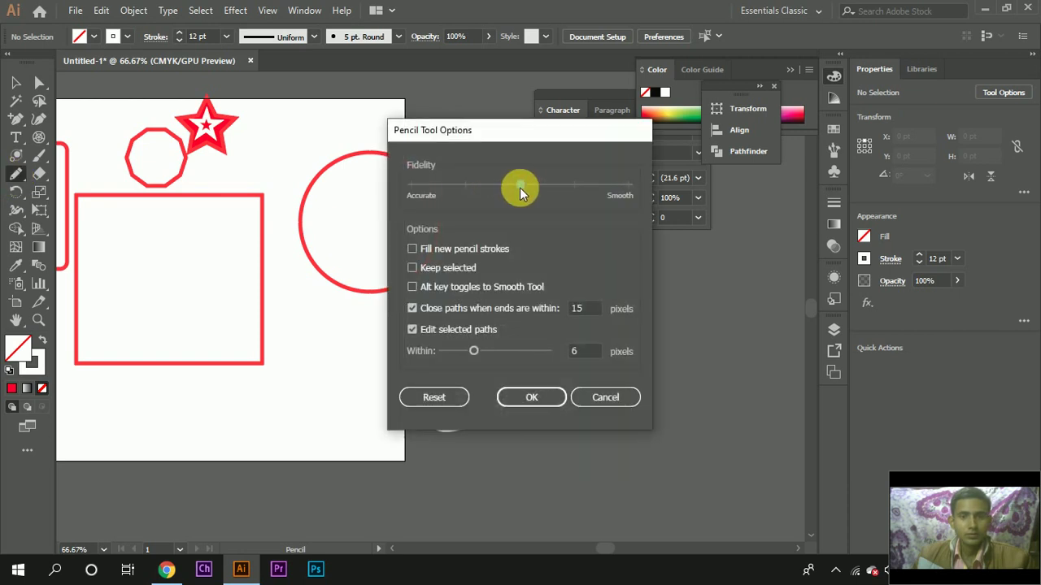
click(527, 397)
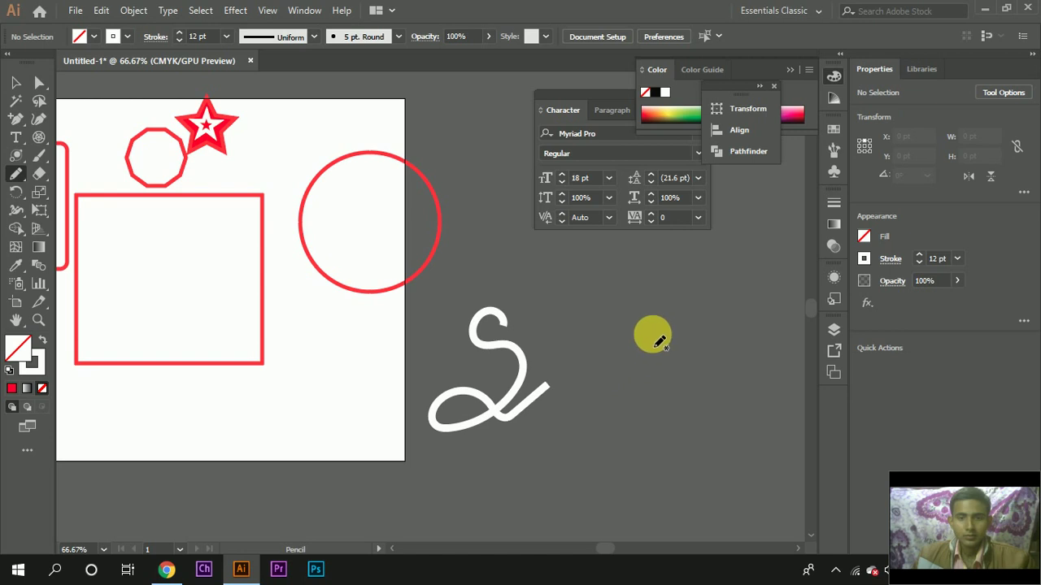
Step: Draw a looped S-shaped stroke and an angular zigzag beside the first squiggle
drag(653, 336, 614, 452)
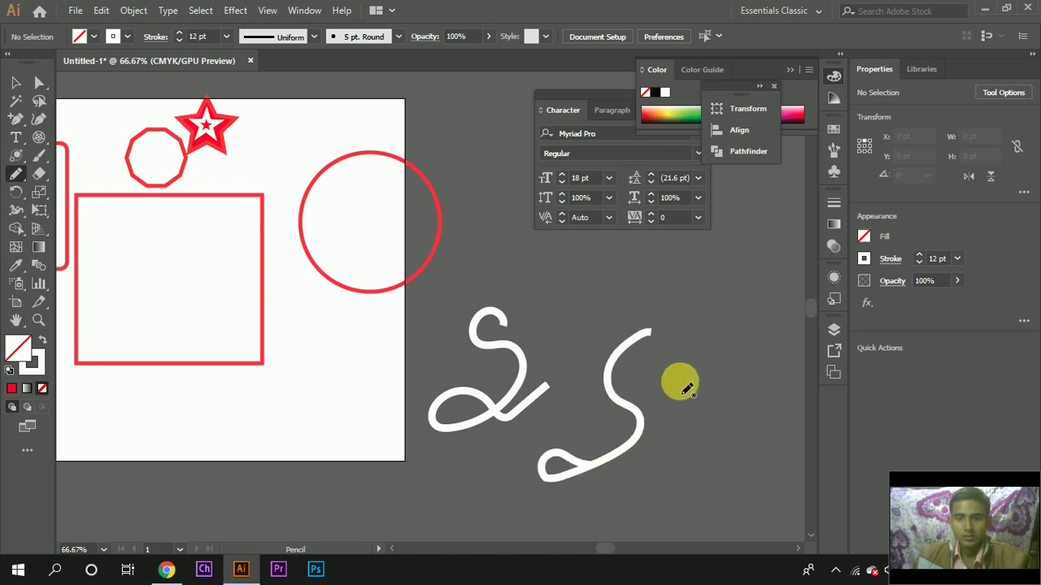
drag(674, 311, 652, 488)
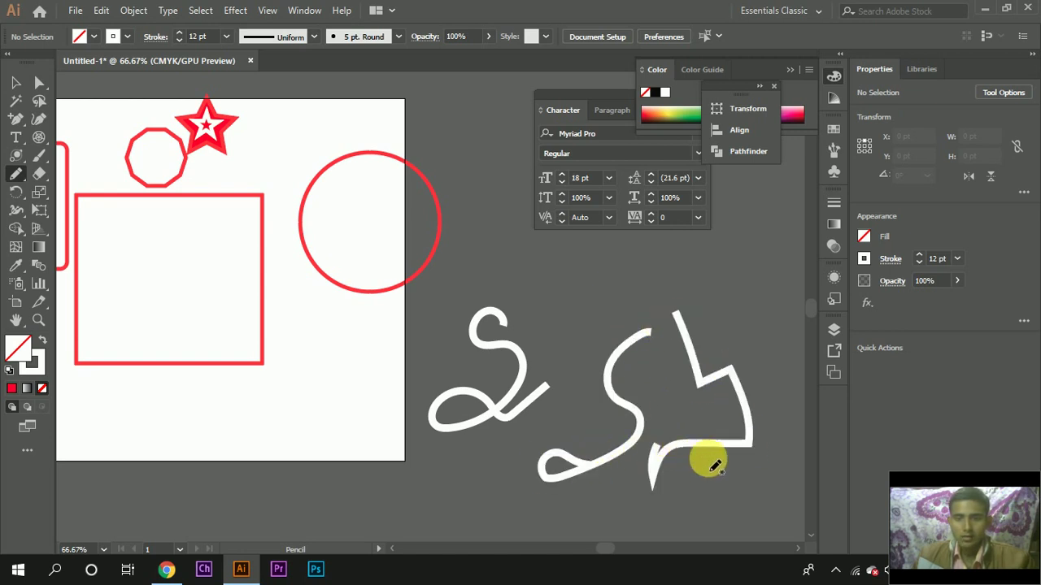
scroll(734, 407, up, 1)
scroll(731, 399, up, 1)
scroll(724, 337, up, 1)
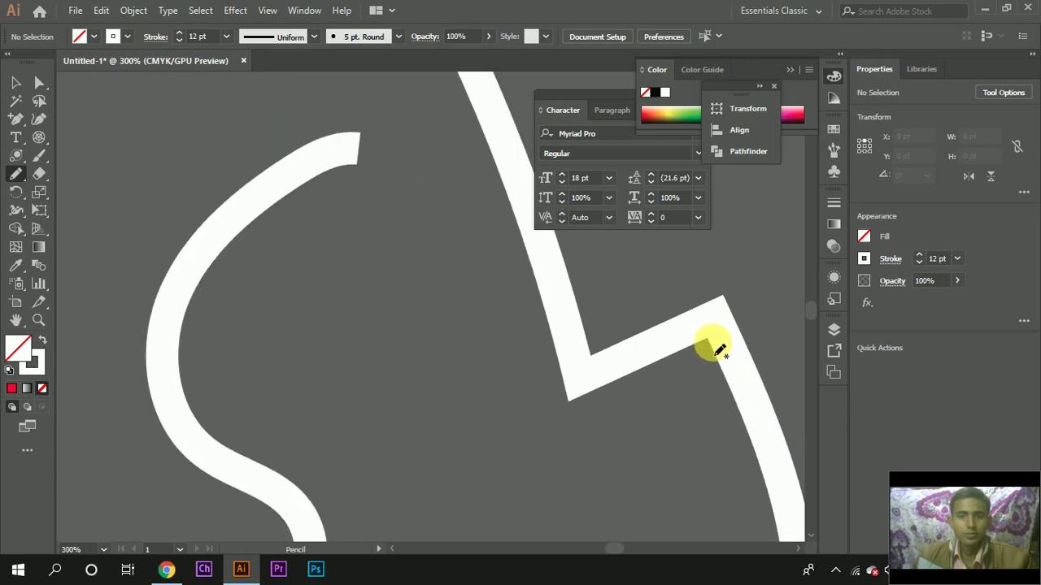
scroll(610, 350, up, 1)
Step: Select the zigzag stroke, switch to the Smooth Tool and round its first sharp corner
click(15, 82)
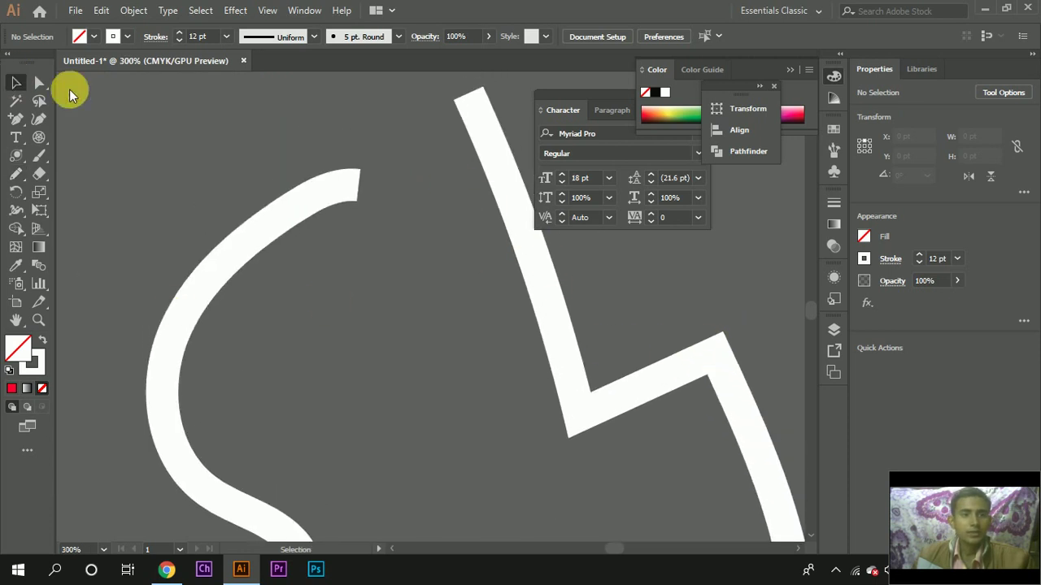
click(539, 213)
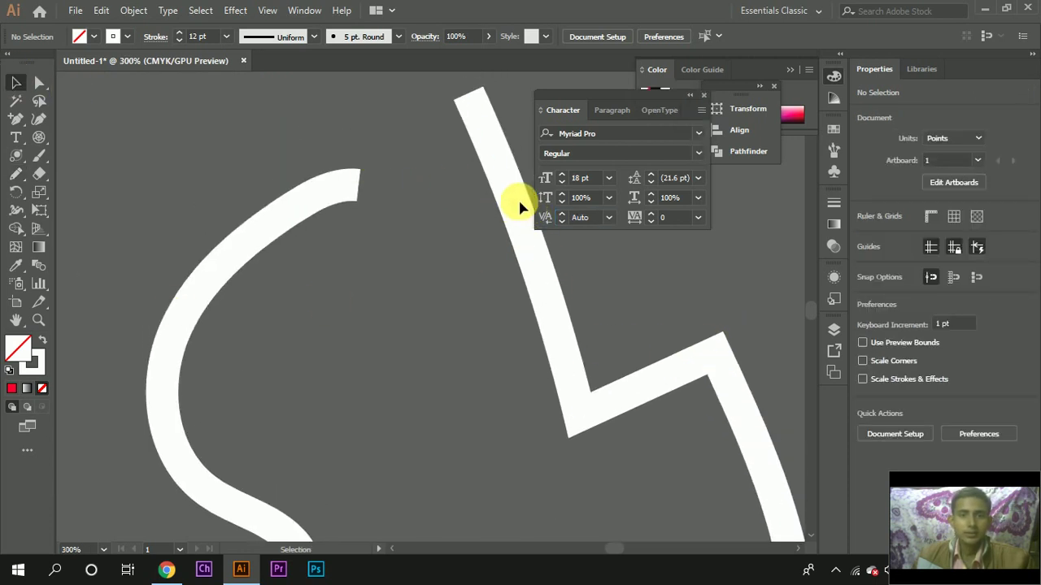
click(519, 203)
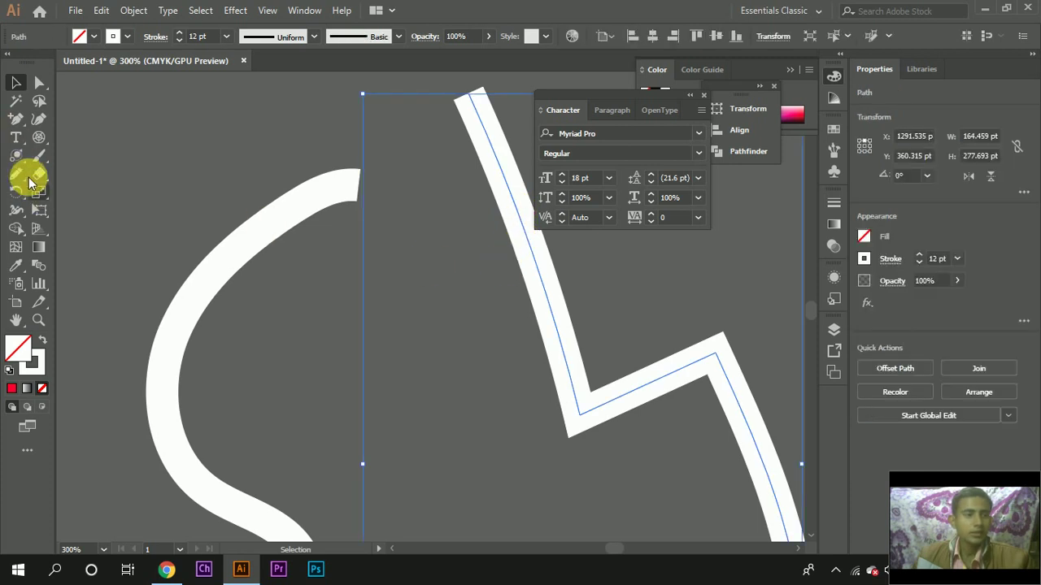
drag(26, 176, 102, 209)
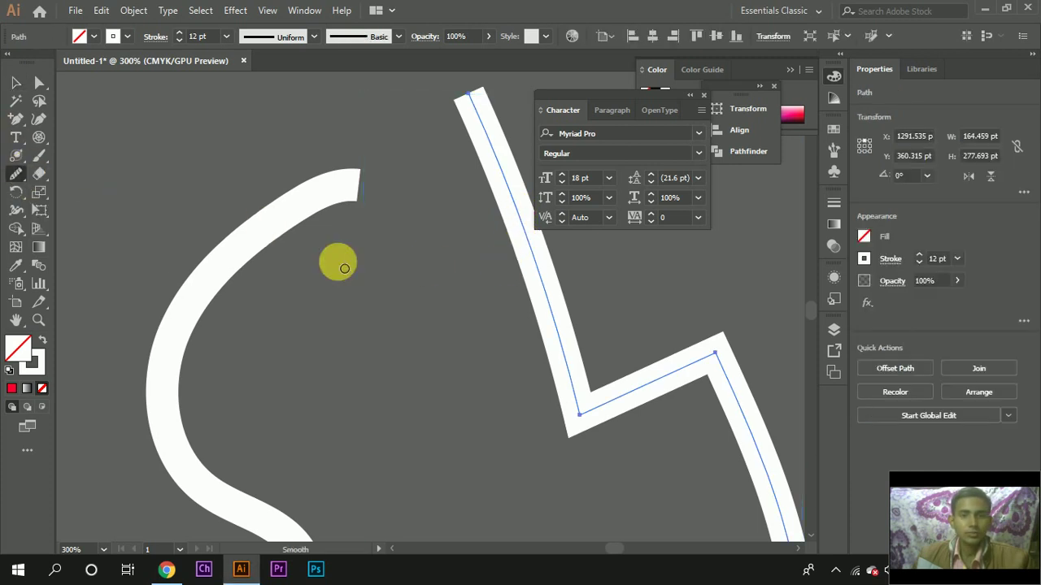
drag(716, 363, 656, 355)
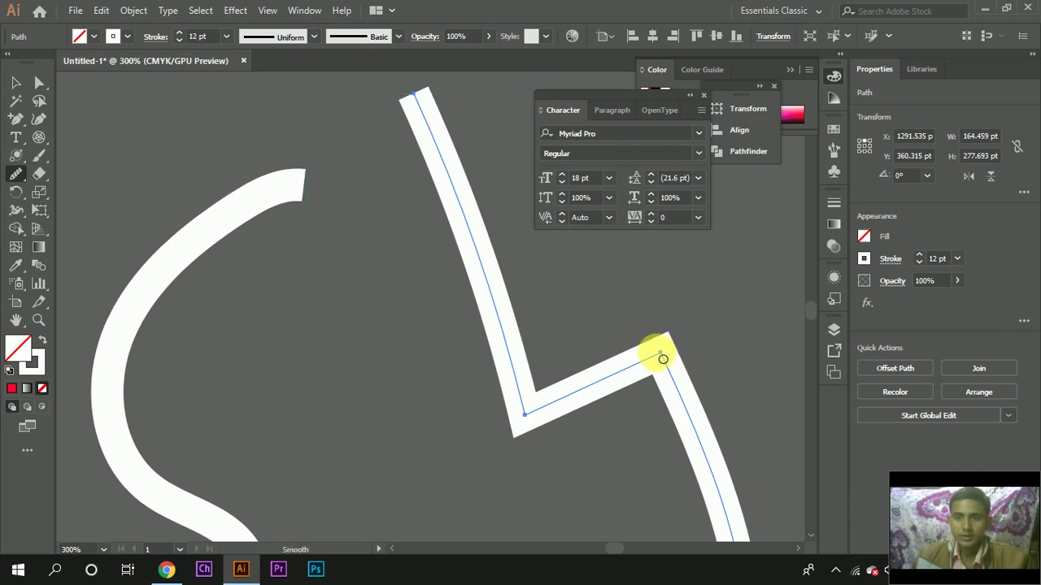
mouse_move(663, 358)
mouse_down()
mouse_move(688, 367)
mouse_move(642, 358)
mouse_move(686, 365)
mouse_move(631, 343)
mouse_move(688, 379)
mouse_move(637, 358)
mouse_move(705, 395)
mouse_move(623, 349)
mouse_move(680, 361)
mouse_move(542, 402)
mouse_move(613, 380)
mouse_move(681, 395)
mouse_move(600, 349)
mouse_move(685, 366)
mouse_move(619, 363)
mouse_move(674, 367)
mouse_move(607, 349)
mouse_move(713, 391)
mouse_up()
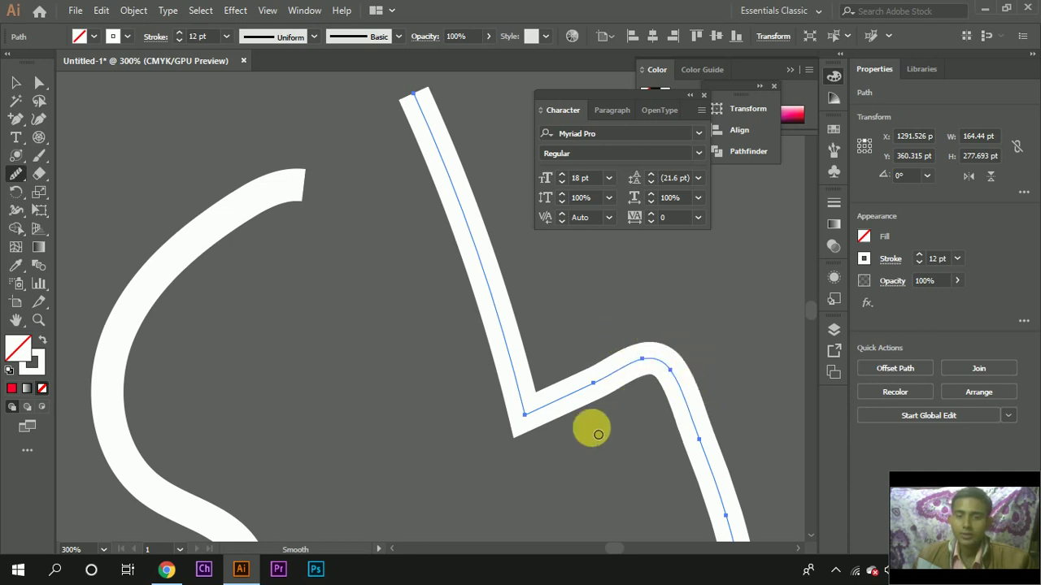
Step: Smooth the zigzag's lower-left and inner corners into softer bends
scroll(539, 394, down, 3)
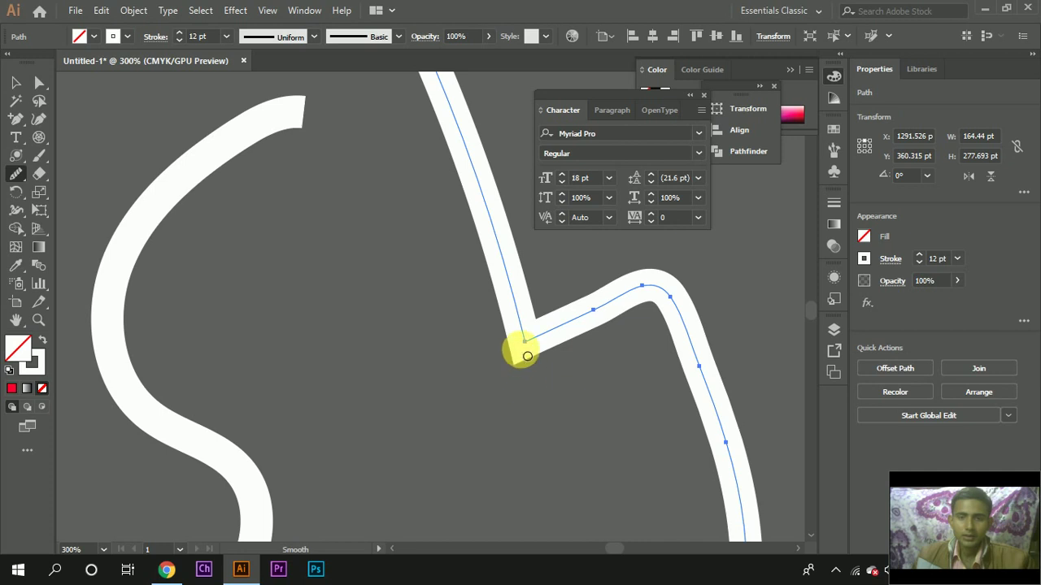
mouse_move(527, 356)
mouse_down()
mouse_move(499, 349)
mouse_move(519, 339)
mouse_up()
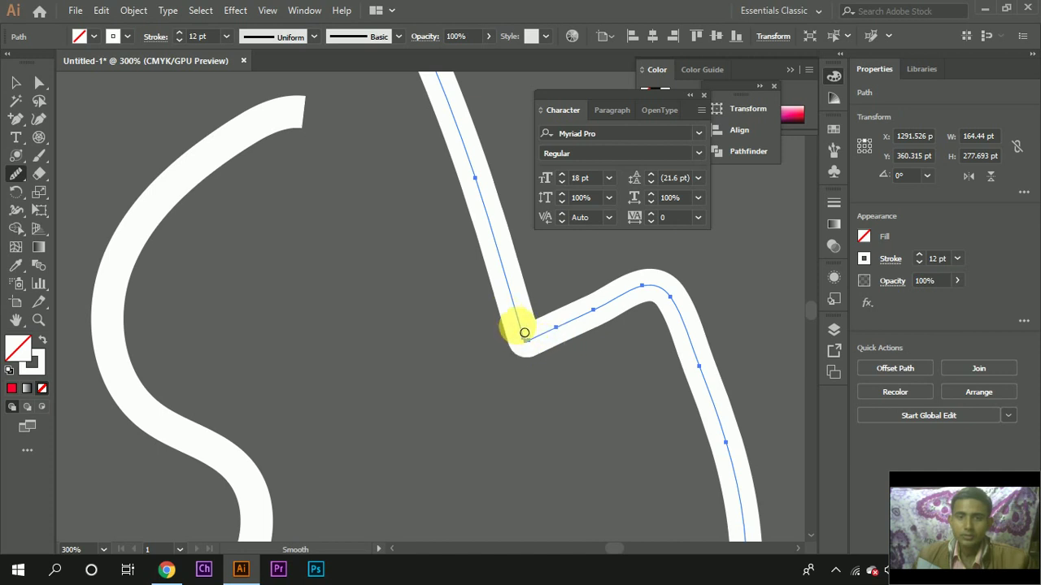
drag(516, 325, 577, 339)
scroll(532, 358, up, 2)
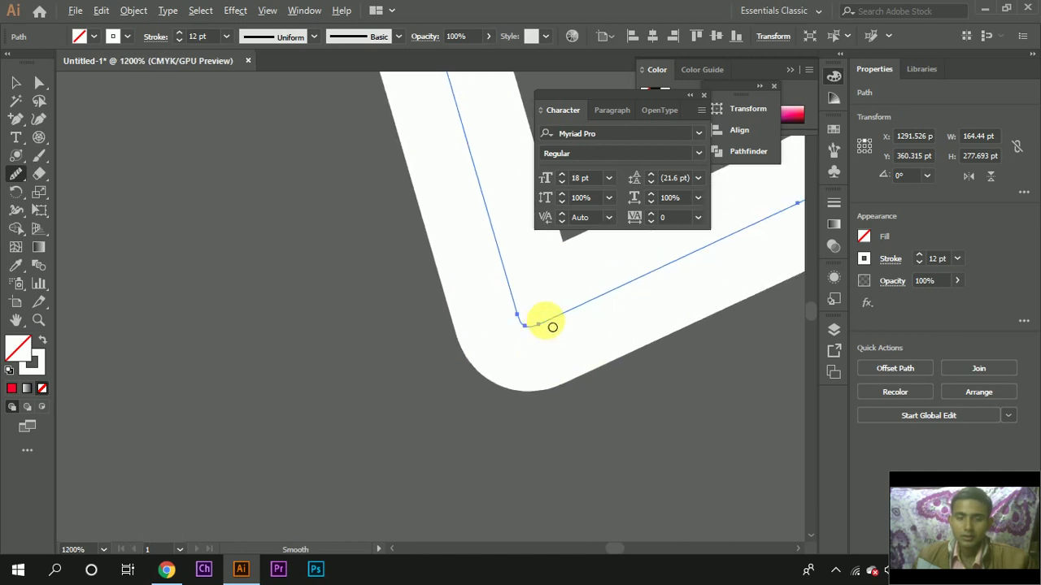
scroll(546, 326, up, 2)
drag(509, 363, 586, 451)
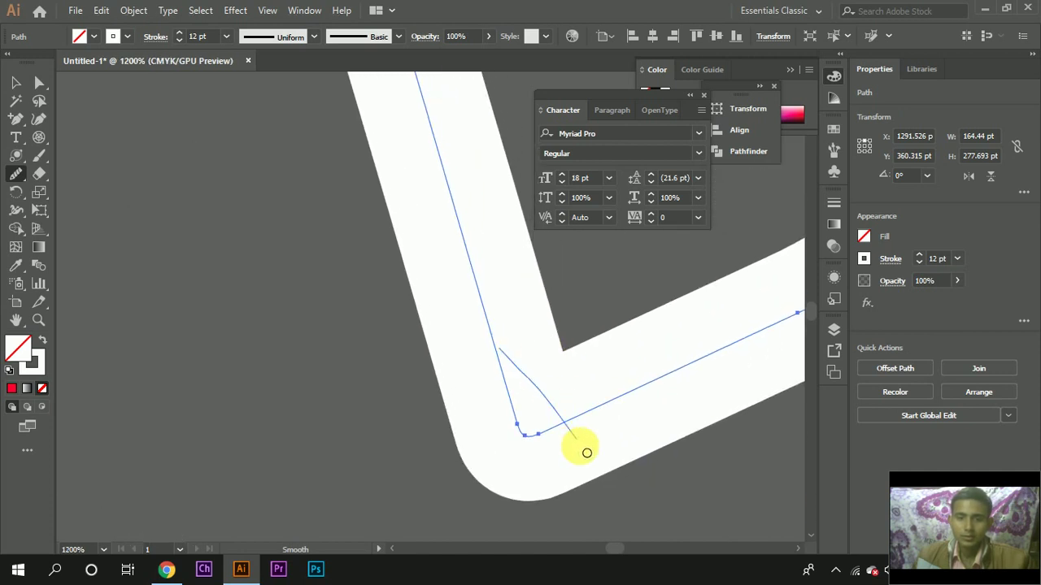
drag(562, 392, 539, 433)
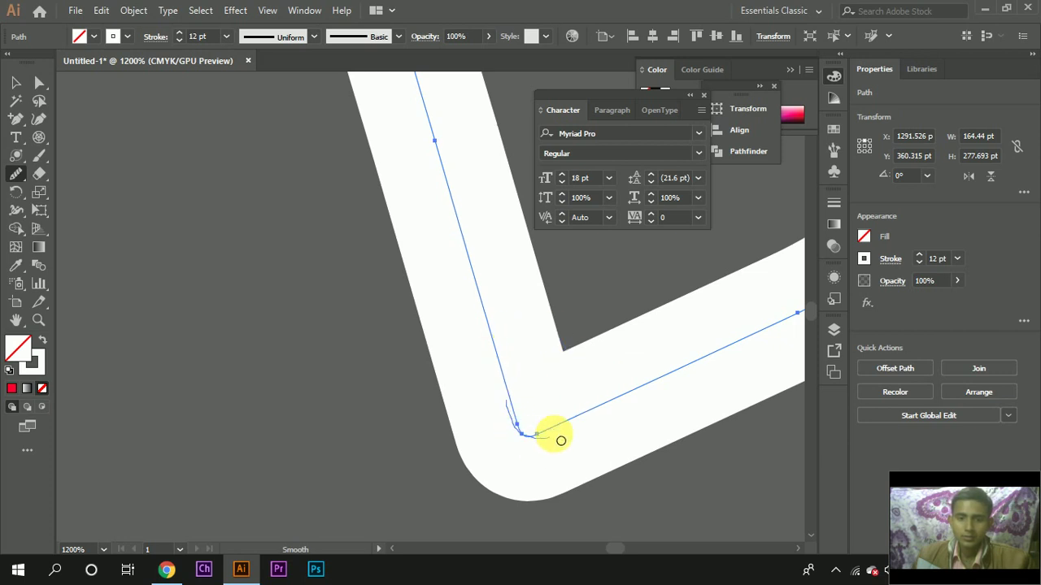
mouse_move(514, 393)
mouse_down()
mouse_move(558, 437)
mouse_move(516, 432)
mouse_up()
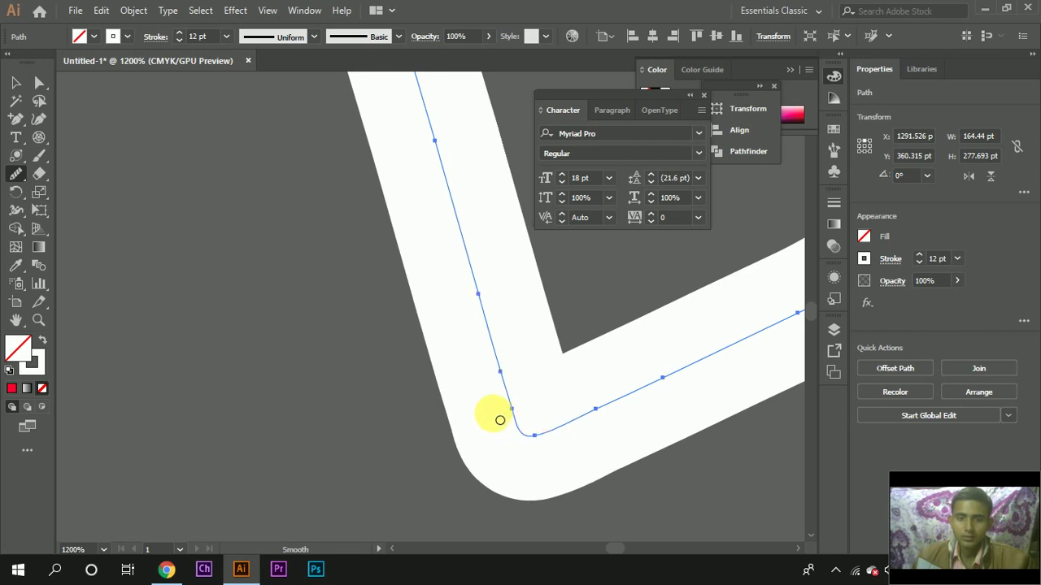
Step: Round off and clean up the hook at the path's bottom-right corner
scroll(577, 488, down, 5)
scroll(697, 464, up, 2)
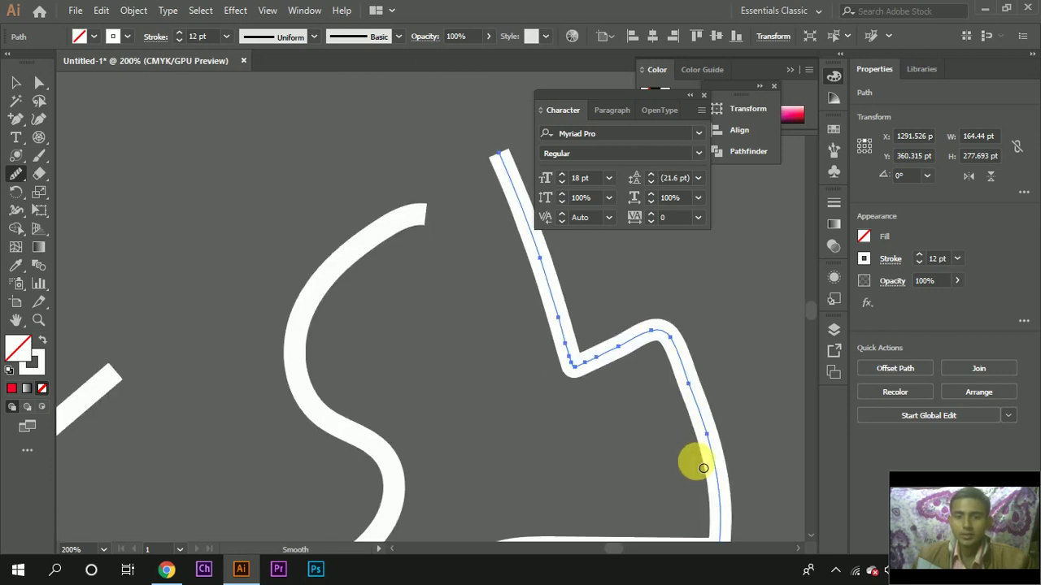
scroll(762, 481, up, 3)
scroll(735, 439, up, 3)
scroll(672, 378, up, 3)
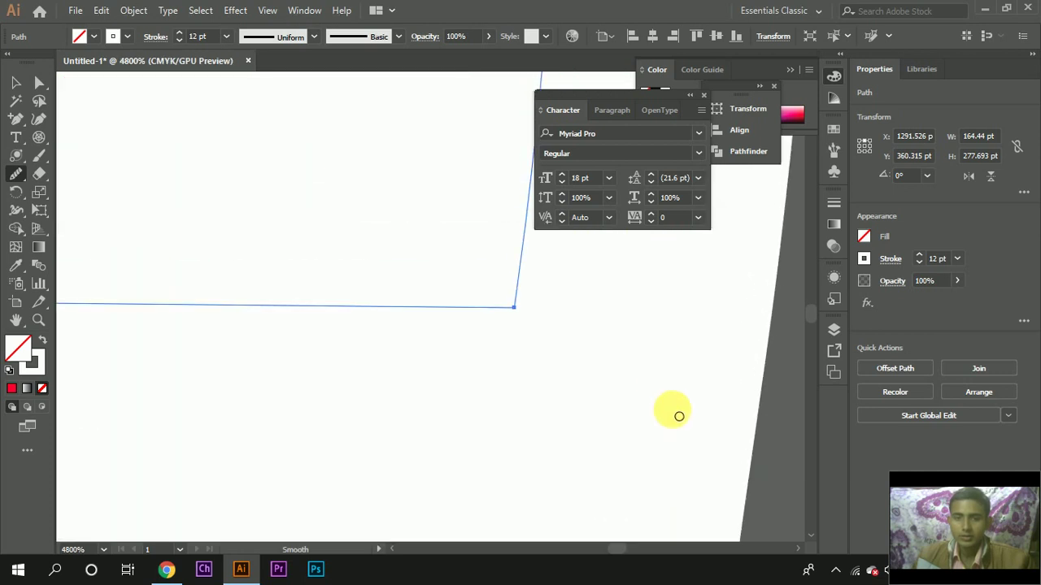
scroll(648, 387, down, 3)
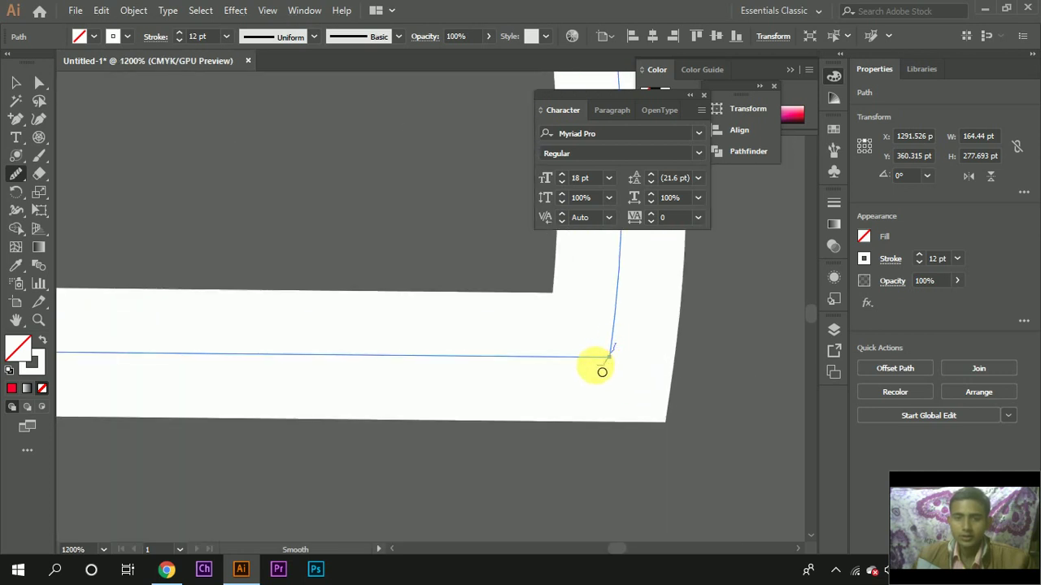
drag(589, 367, 629, 341)
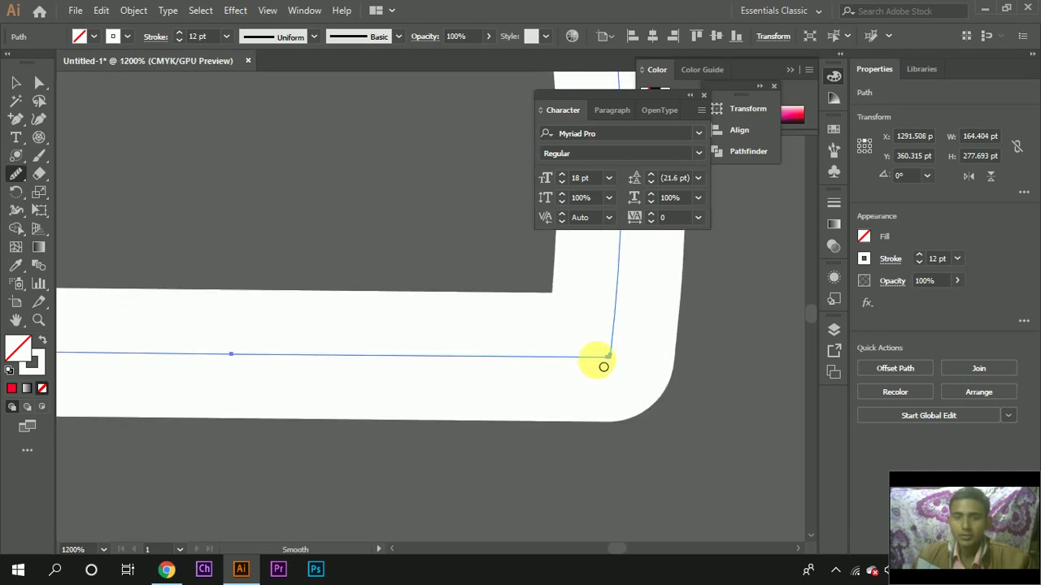
mouse_move(586, 378)
mouse_down()
mouse_move(616, 332)
mouse_move(577, 359)
mouse_move(631, 348)
mouse_move(613, 339)
mouse_move(537, 364)
mouse_up()
Step: Smooth the pointed tip at the path's bottom into a rounded loop
scroll(546, 368, down, 10)
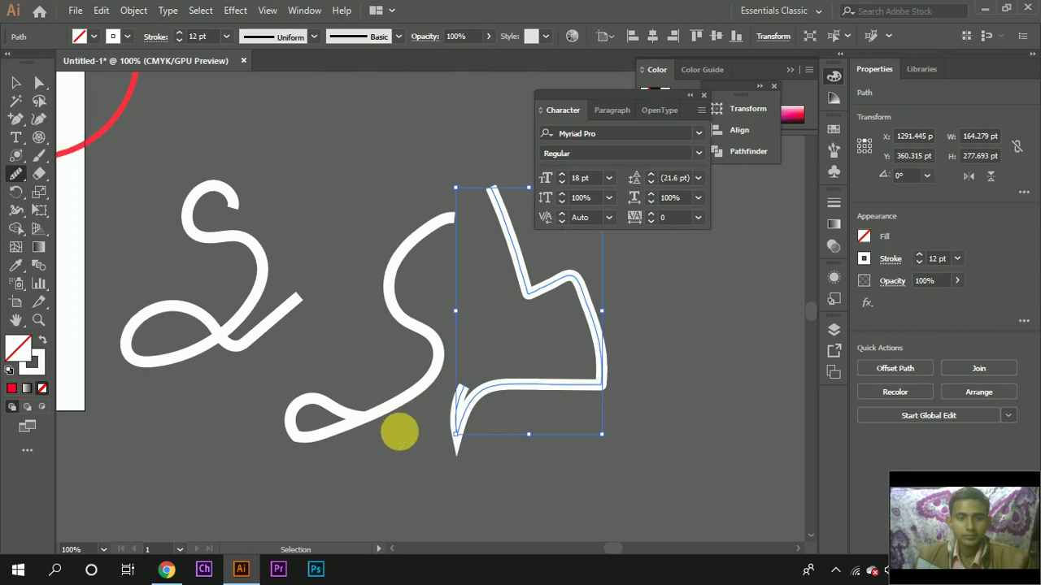
scroll(399, 428, up, 2)
scroll(432, 437, up, 2)
scroll(545, 462, up, 3)
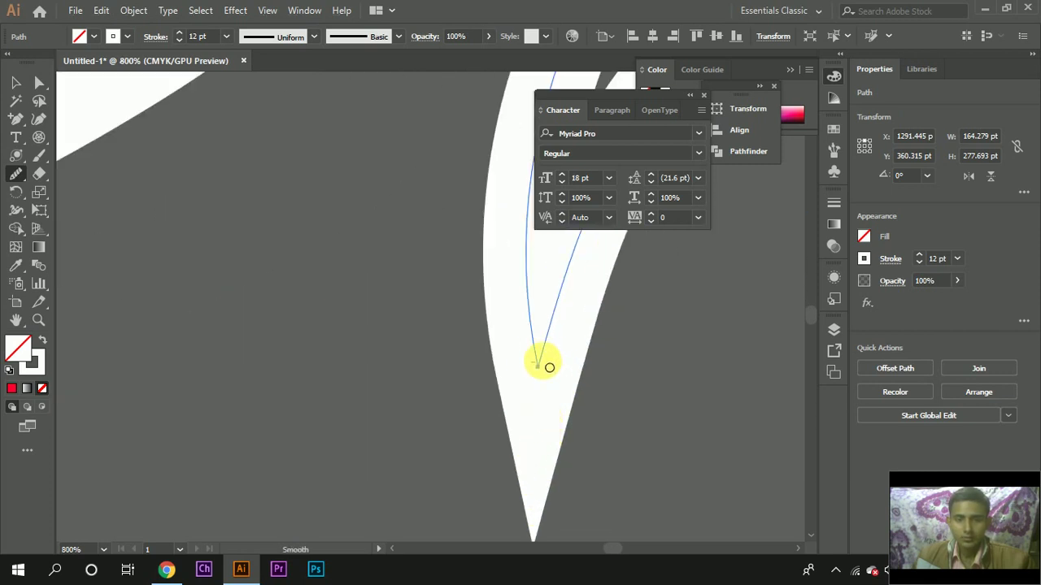
mouse_move(550, 367)
mouse_down()
mouse_move(529, 363)
mouse_move(563, 360)
mouse_move(546, 363)
mouse_move(559, 369)
mouse_move(504, 341)
mouse_up()
scroll(520, 383, down, 2)
scroll(396, 383, down, 2)
scroll(413, 362, up, 3)
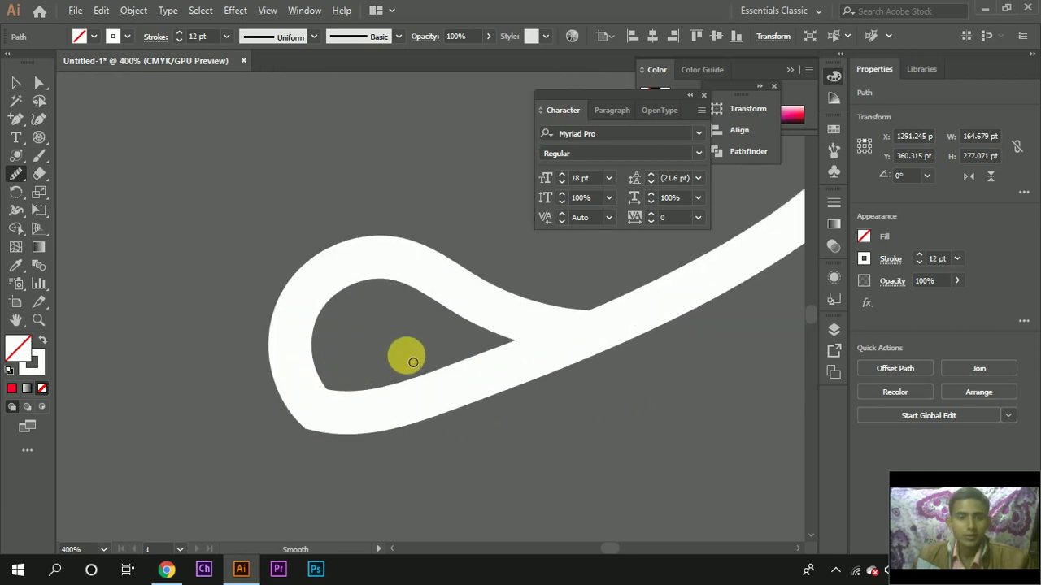
scroll(423, 362, up, 3)
scroll(317, 488, down, 2)
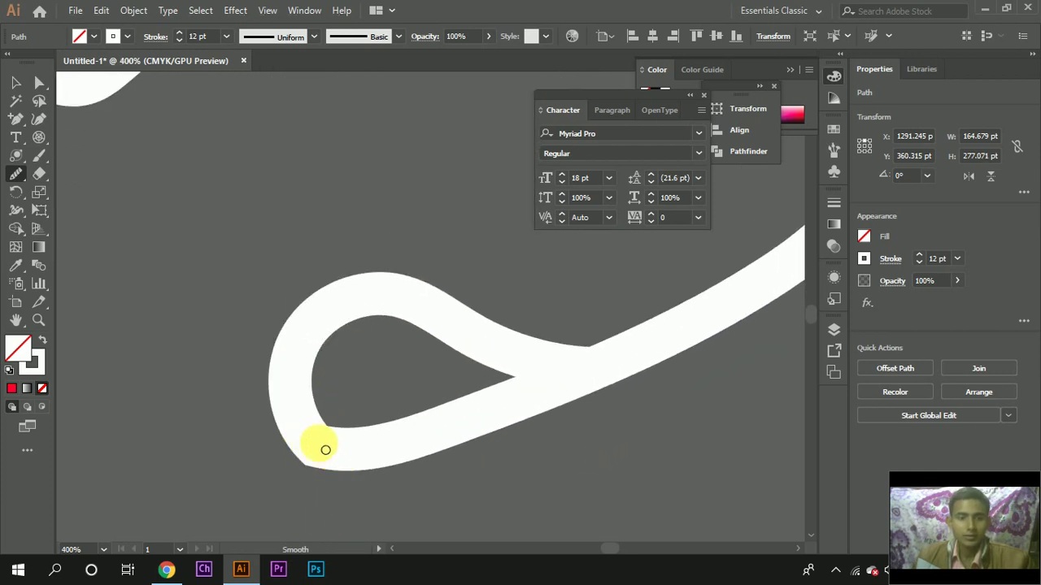
scroll(311, 434, down, 6)
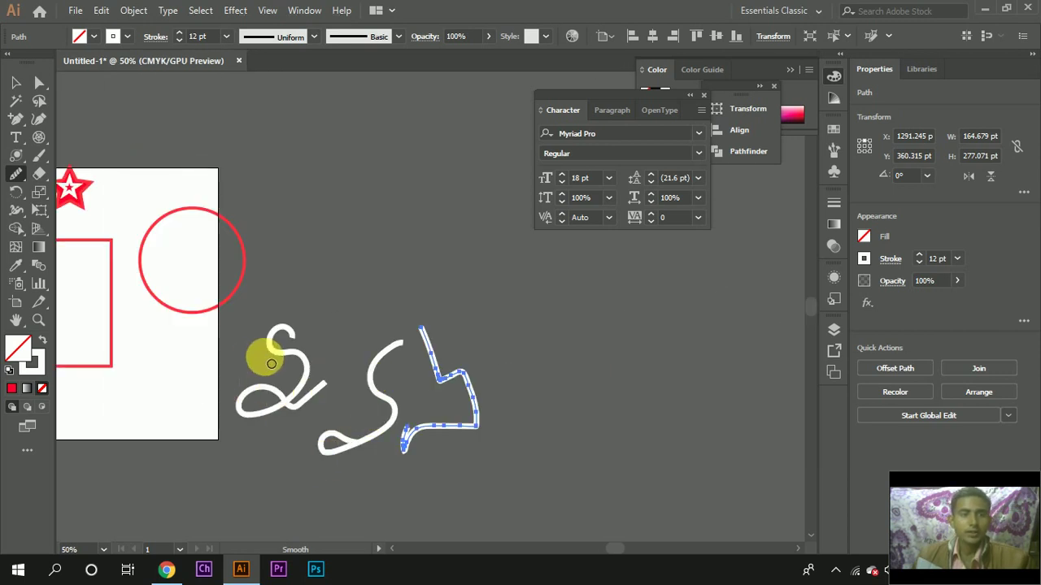
Step: Marquee-select all the red shapes and white freehand strokes and delete them
drag(8, 174, 116, 218)
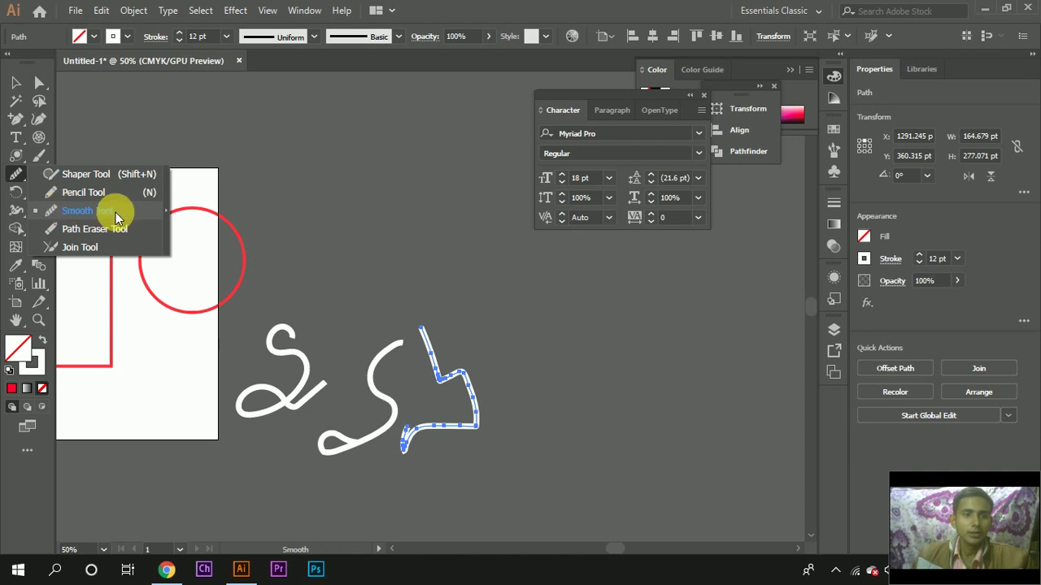
scroll(128, 279, left, 2)
scroll(269, 351, left, 3)
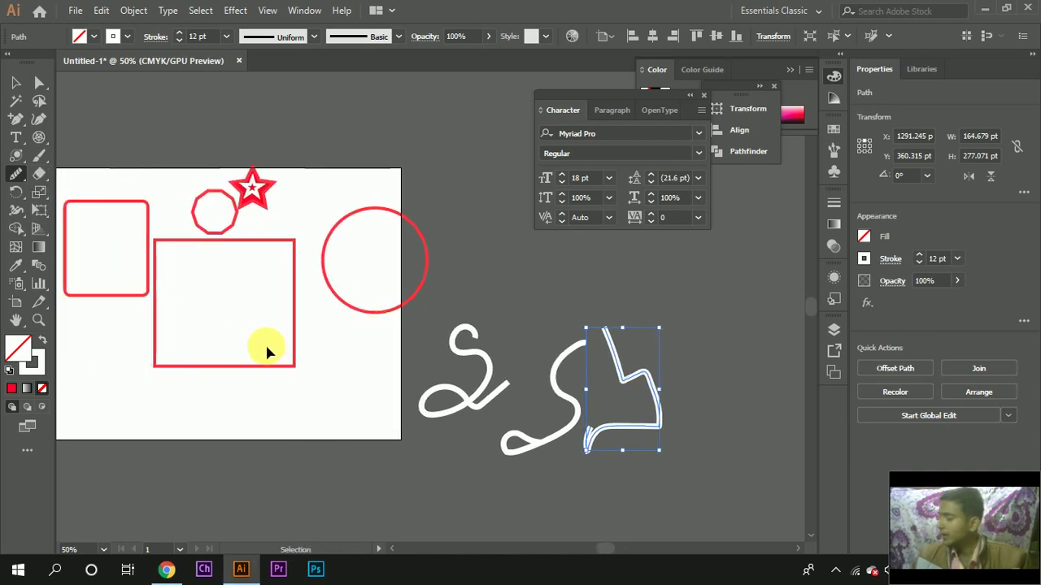
scroll(268, 342, left, 2)
scroll(274, 333, down, 3)
scroll(277, 337, up, 2)
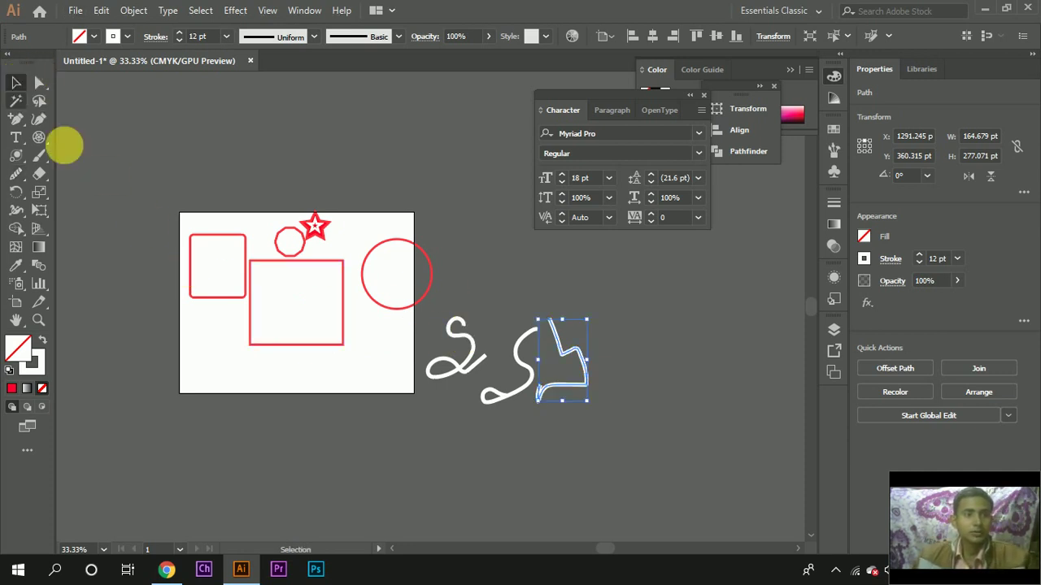
drag(144, 173, 633, 524)
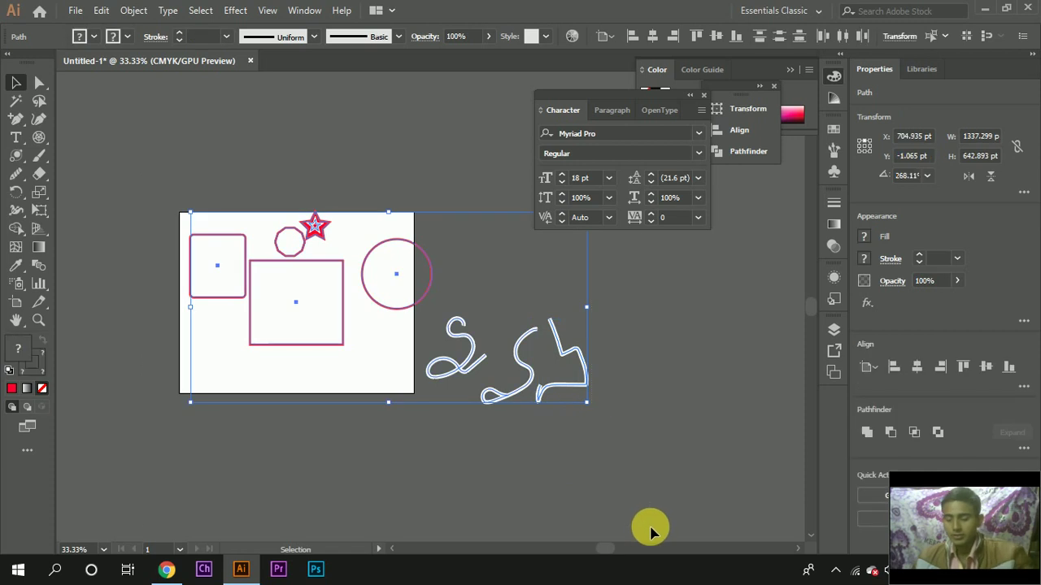
key(Delete)
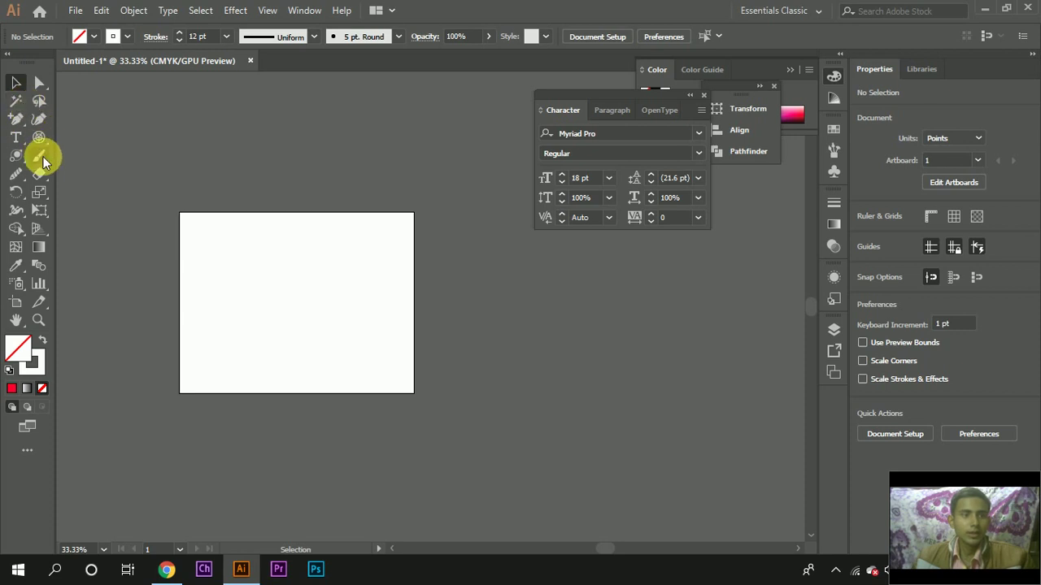
Step: Choose the Line Segment Tool from the toolbar's tool flyouts
right_click(41, 160)
key(Escape)
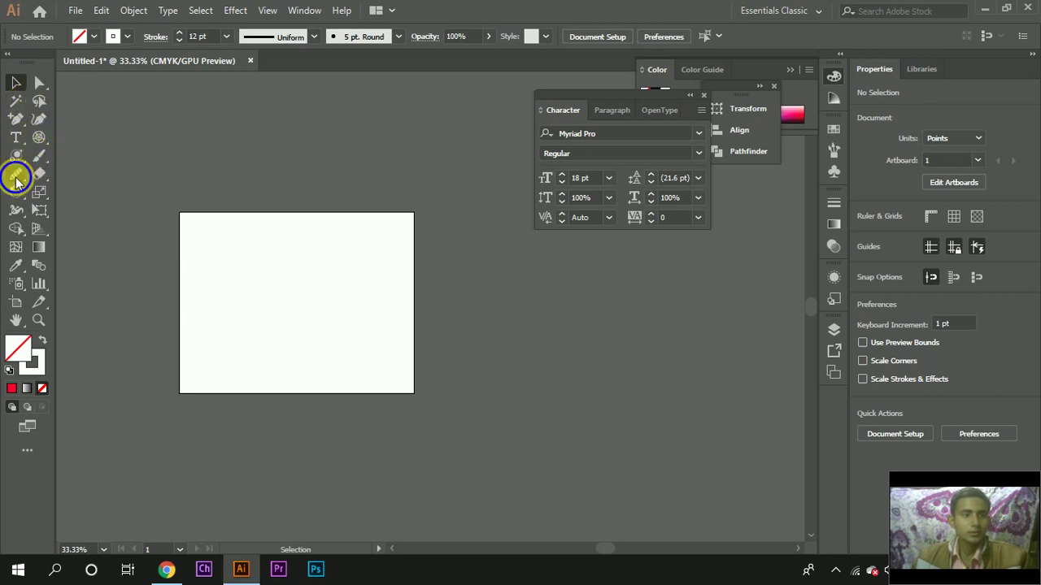
right_click(16, 178)
right_click(17, 158)
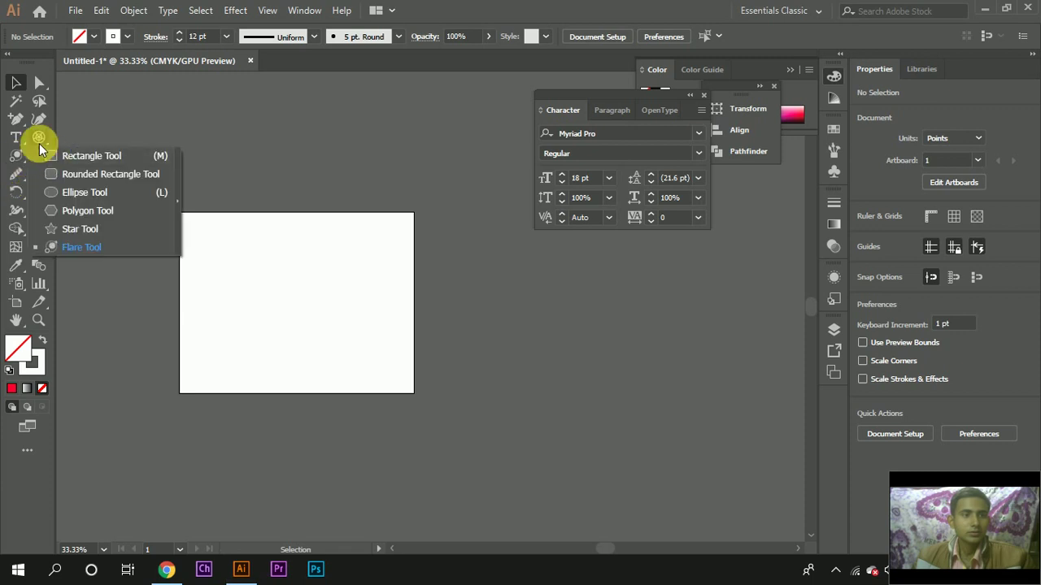
right_click(39, 139)
click(105, 139)
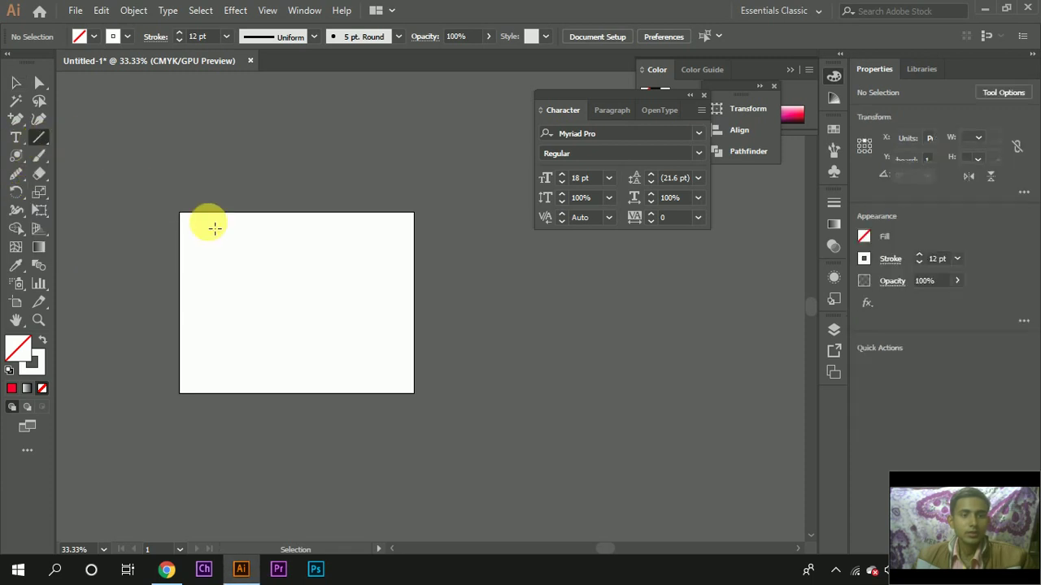
Step: Draw diagonal lines, ending with a long line from above the artboard to its lower left
scroll(285, 283, up, 3)
scroll(305, 293, up, 1)
scroll(309, 317, down, 4)
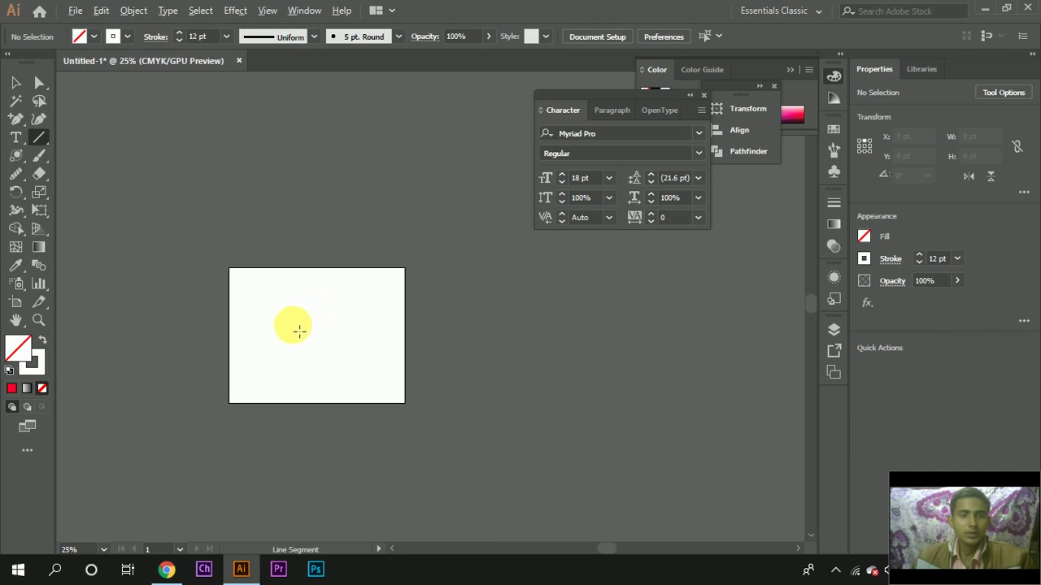
scroll(299, 330, up, 3)
drag(394, 244, 218, 420)
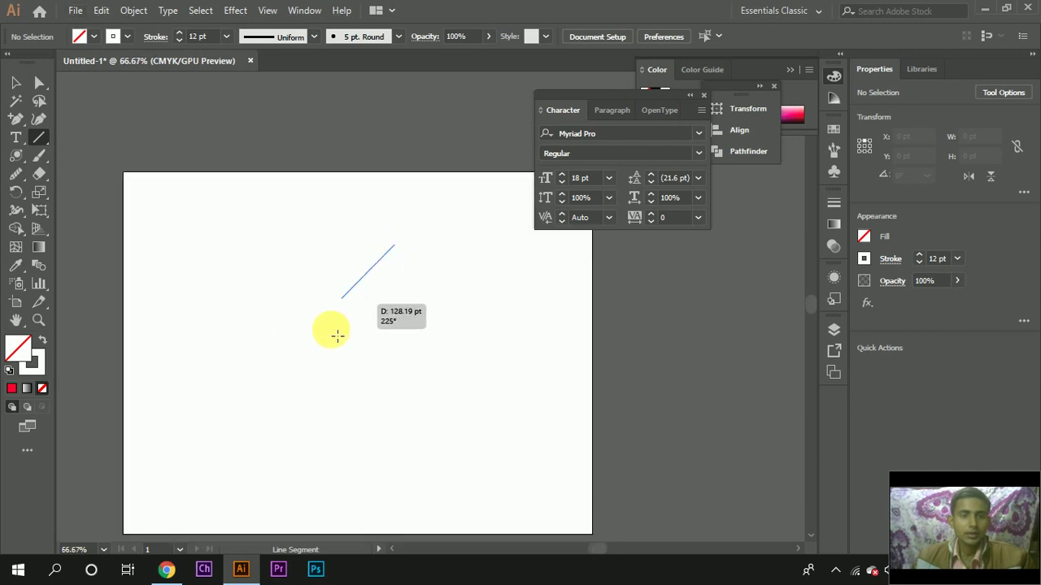
drag(286, 225, 470, 409)
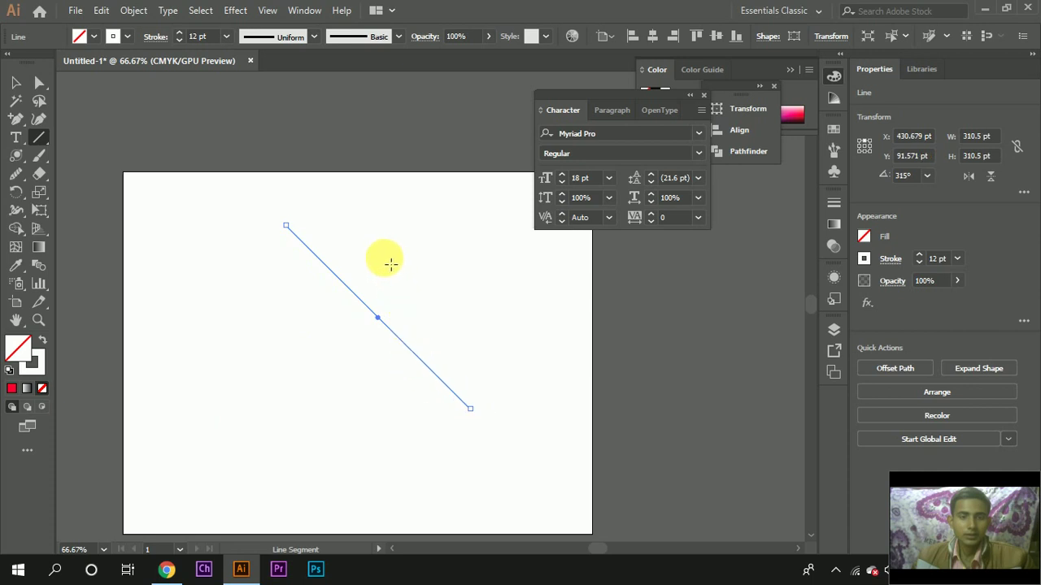
drag(415, 213, 281, 399)
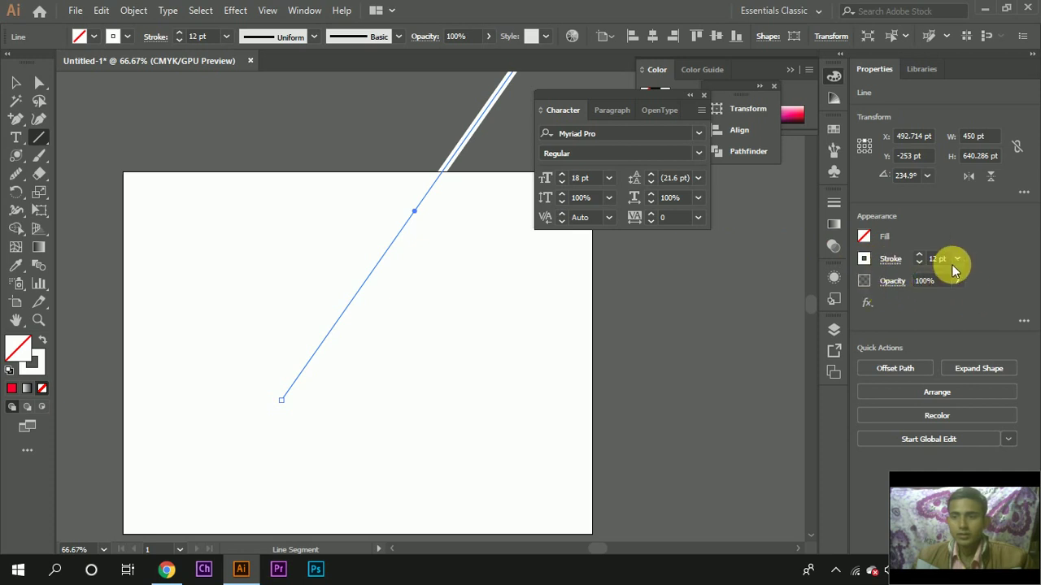
Step: Give the long line a dark brown-grey stroke, undoing a misdrawn crossing line
click(864, 259)
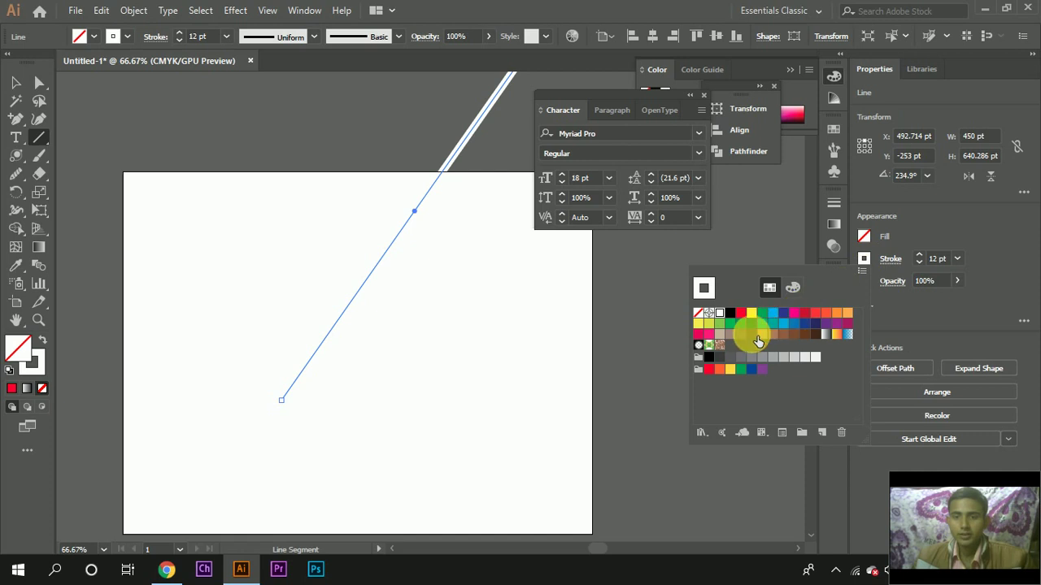
click(752, 335)
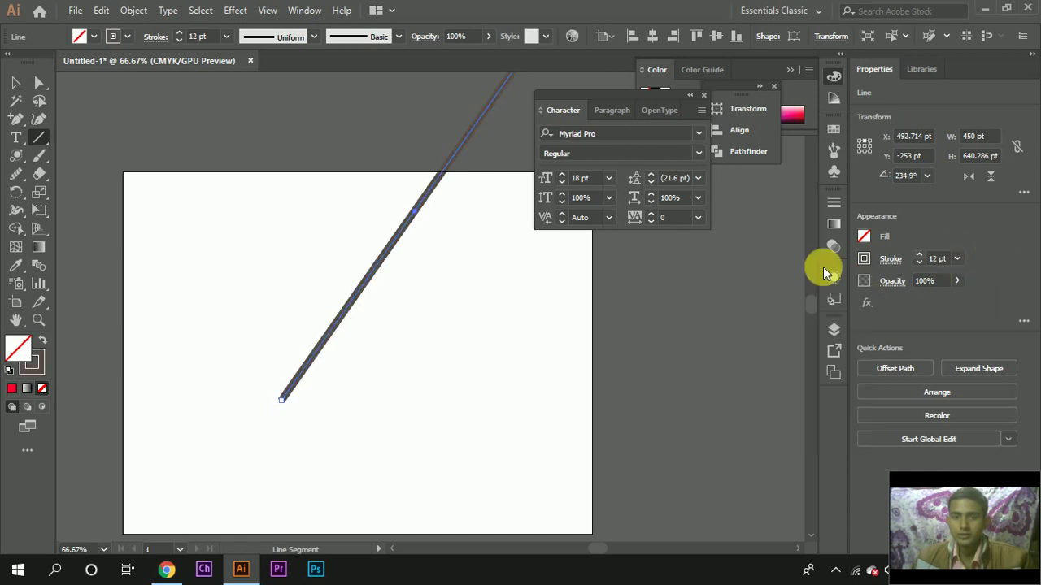
drag(254, 198, 472, 384)
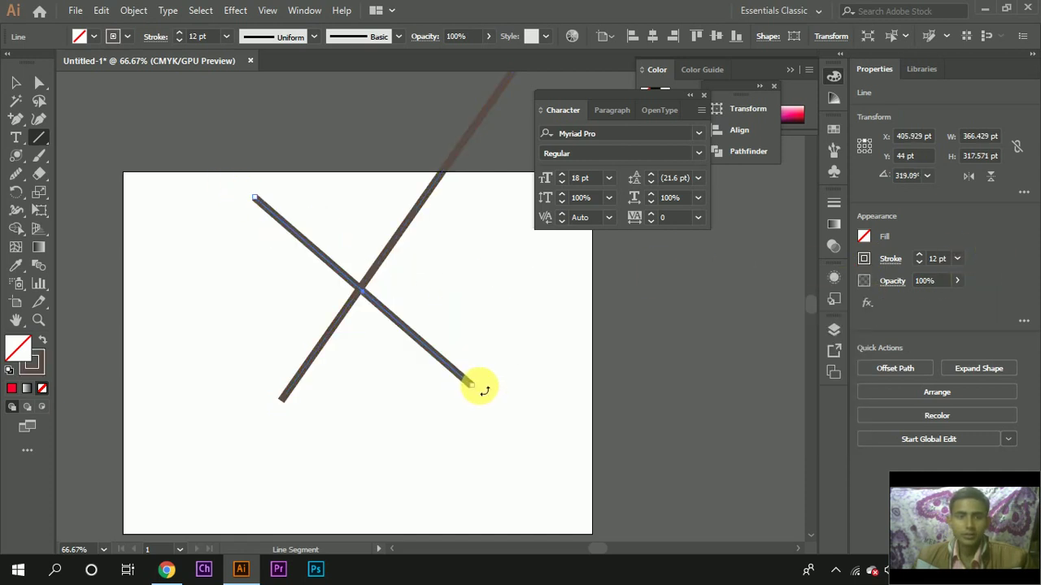
scroll(404, 327, up, 3)
key(ctrl+z)
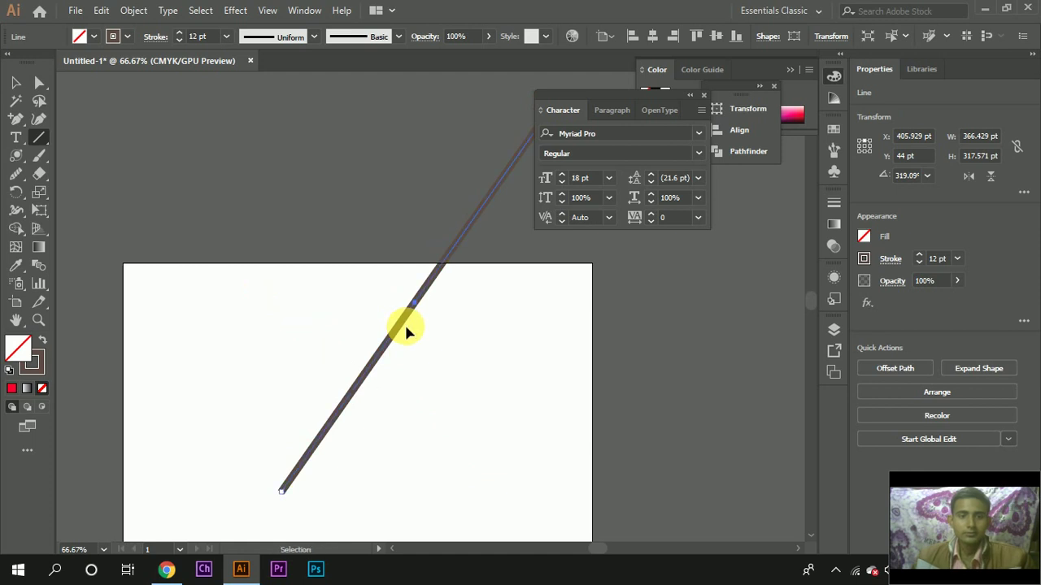
Step: Draw an opposing diagonal and a near-vertical line crossing the long line
drag(371, 257, 532, 468)
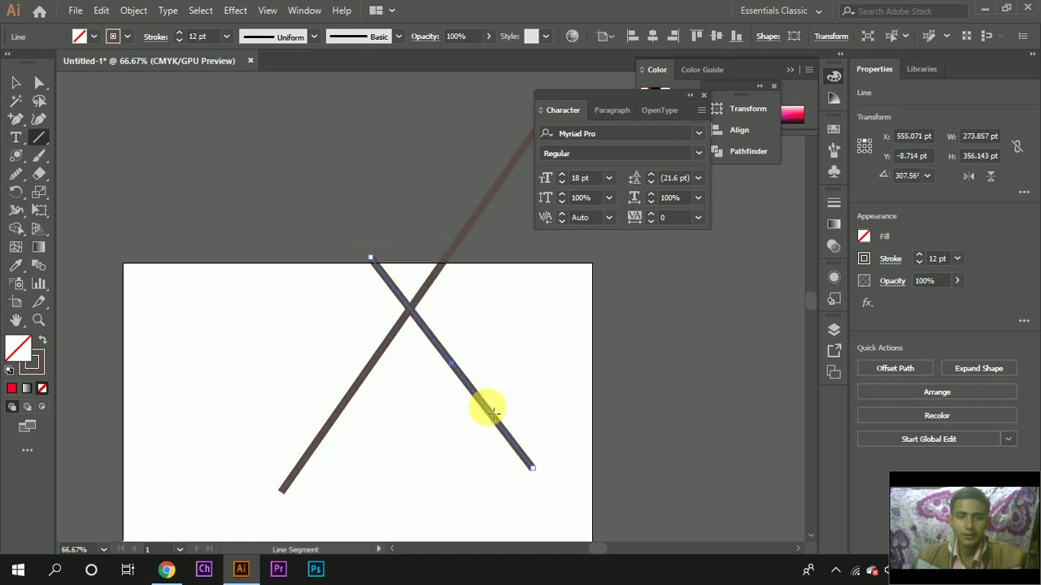
drag(399, 263, 414, 454)
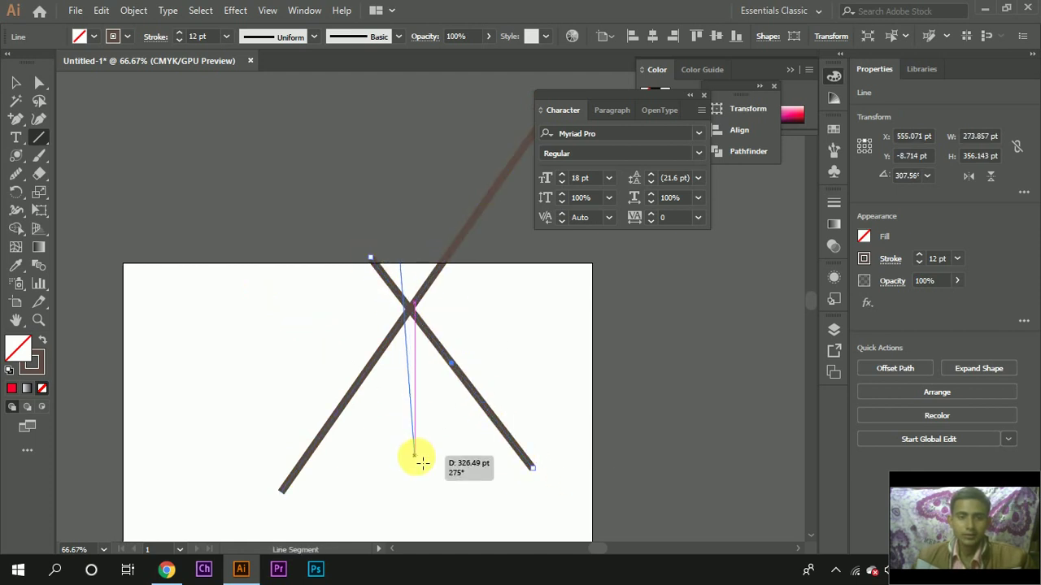
scroll(226, 316, up, 2)
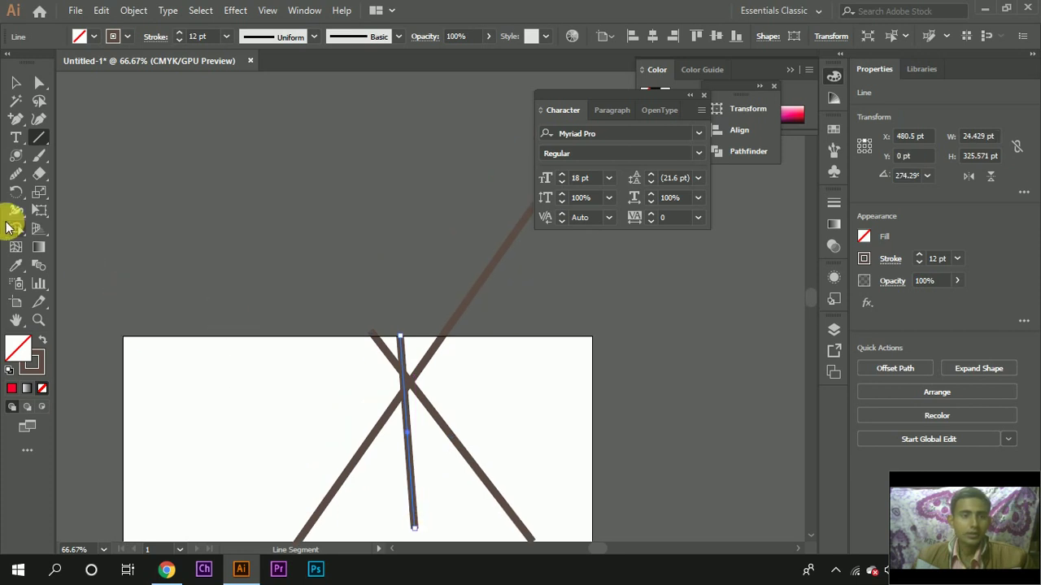
click(14, 84)
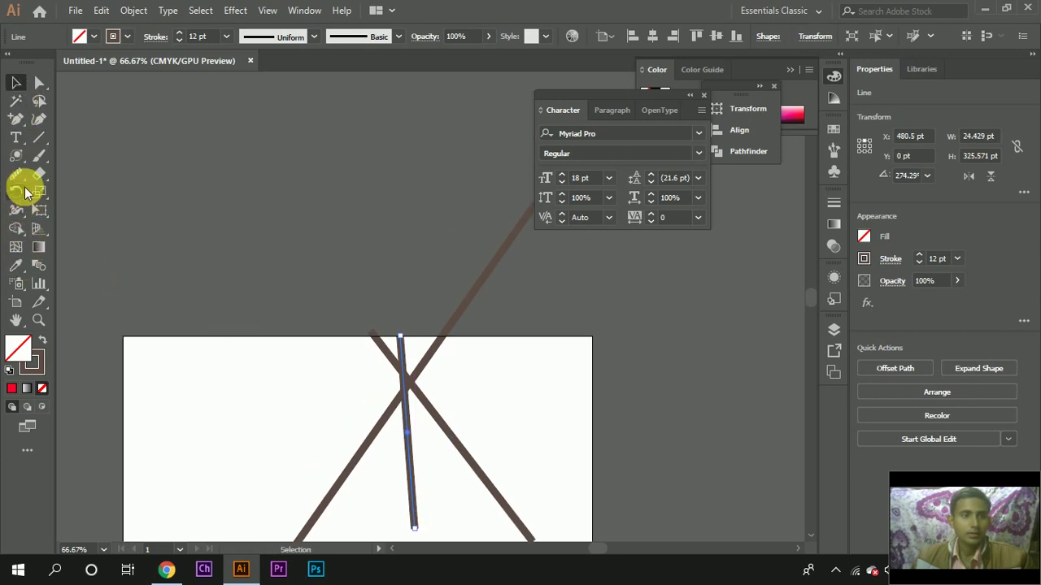
drag(16, 173, 72, 232)
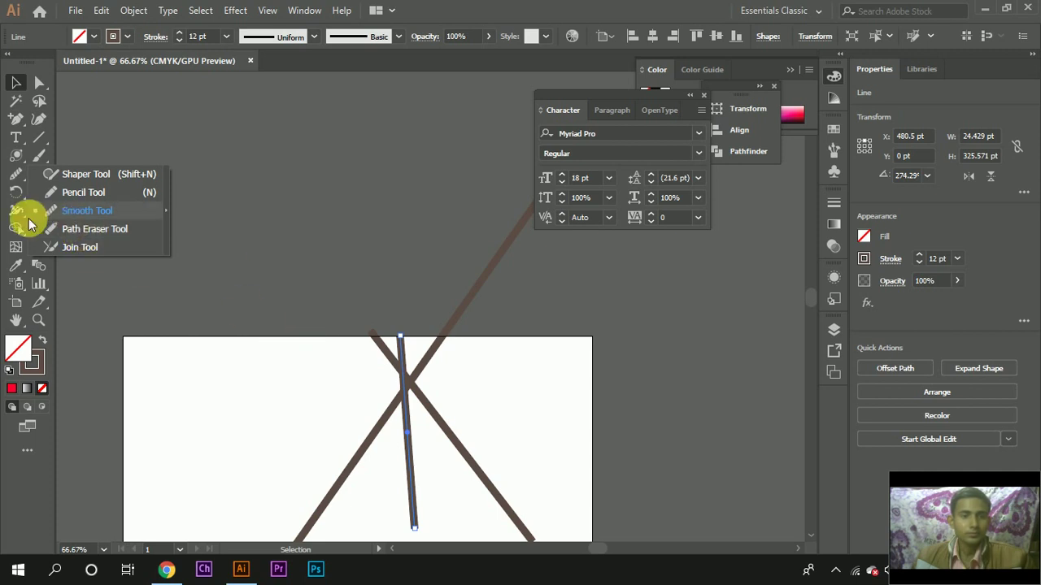
Step: Draw a rectangle in the artboard's upper left
click(16, 155)
scroll(241, 353, down, 2)
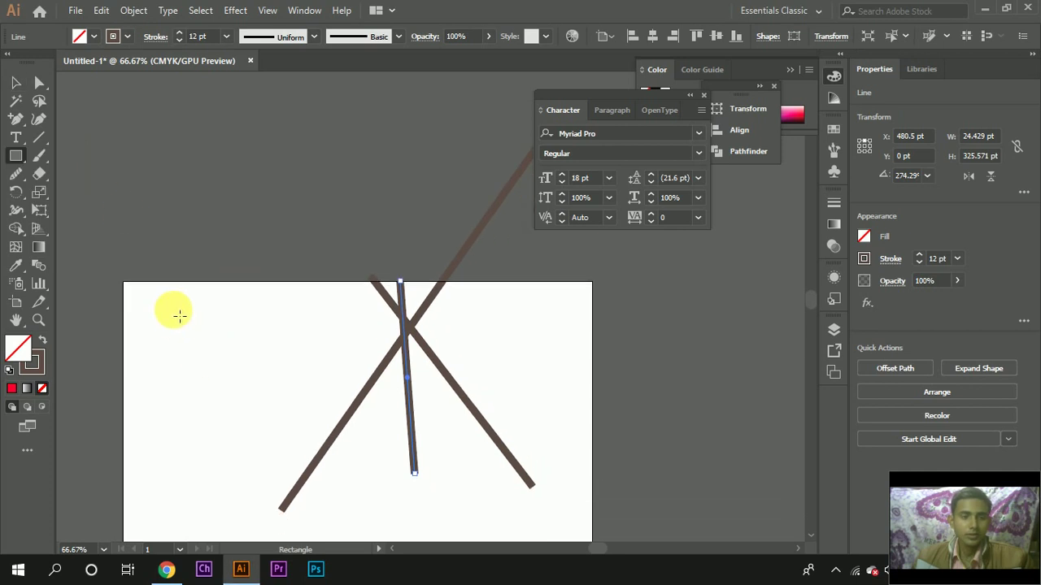
drag(172, 309, 298, 403)
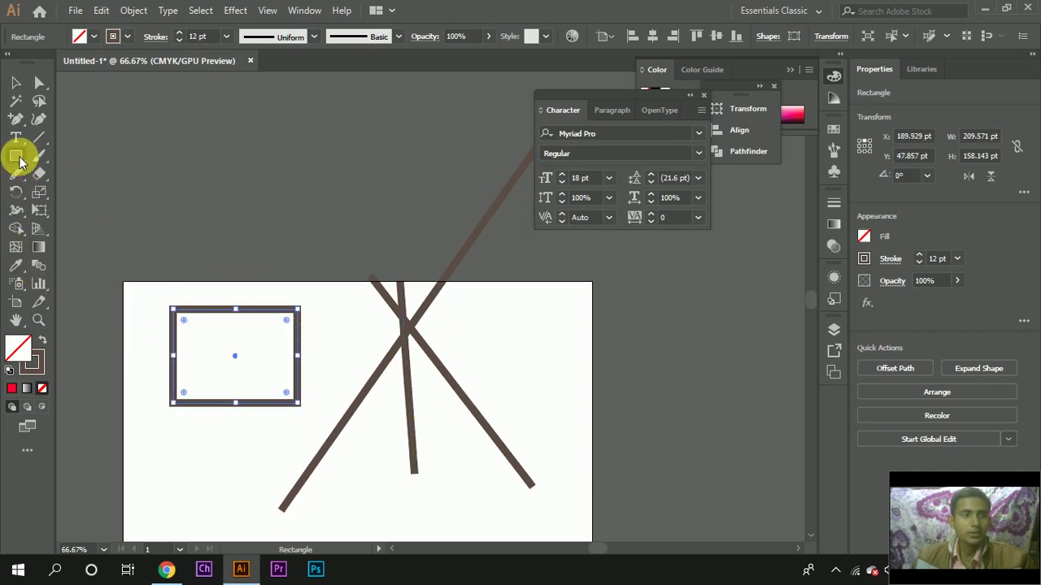
Step: Use the Path Eraser Tool to erase the rectangle's whole top edge, including its top-right corner
click(20, 160)
click(14, 181)
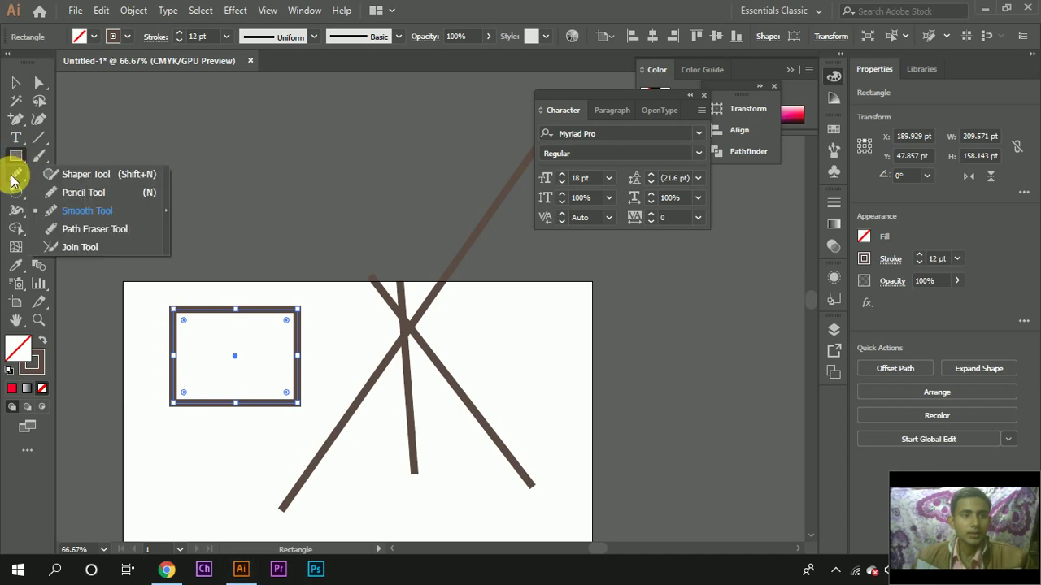
click(94, 228)
scroll(248, 330, up, 4)
scroll(252, 329, up, 1)
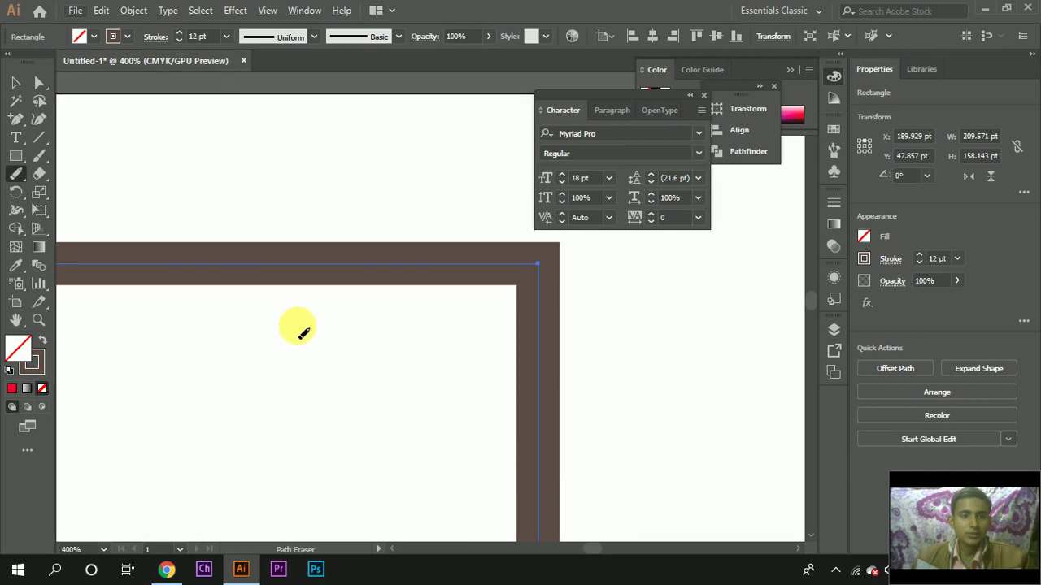
drag(539, 283, 306, 283)
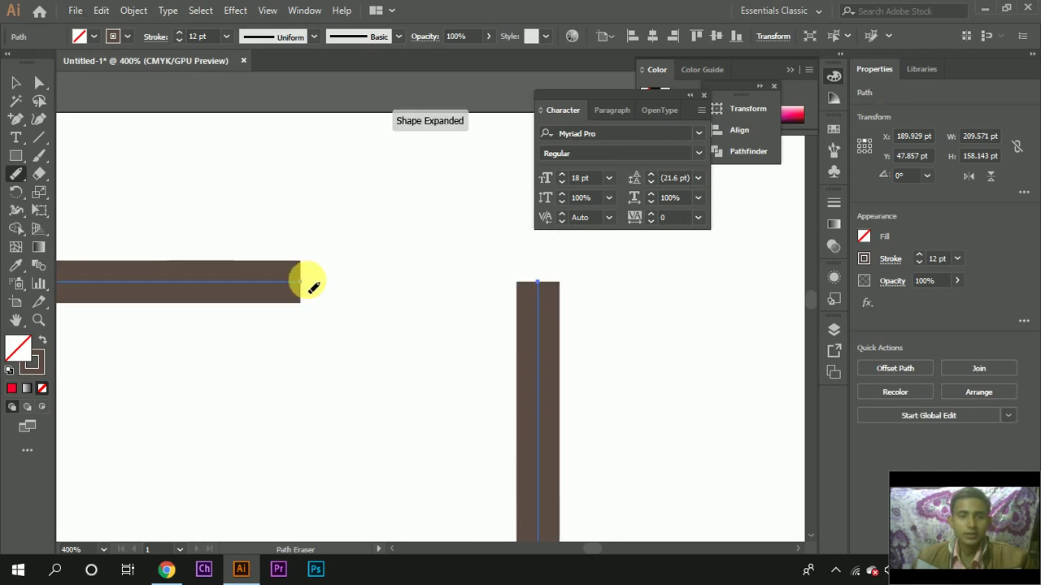
scroll(347, 293, left, 5)
scroll(419, 308, left, 2)
drag(497, 284, 297, 285)
scroll(313, 299, left, 3)
scroll(311, 299, left, 3)
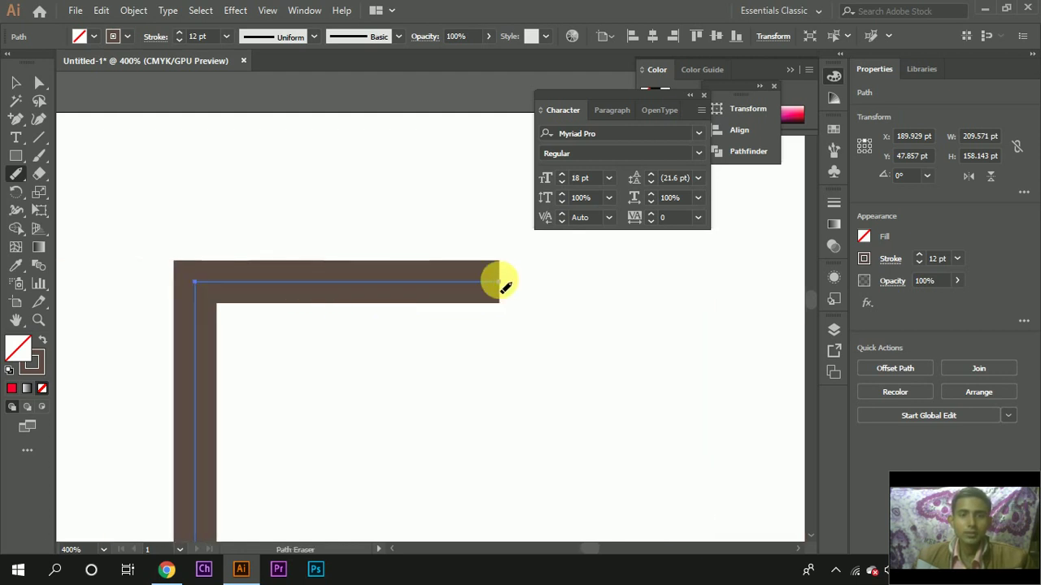
drag(501, 285, 198, 282)
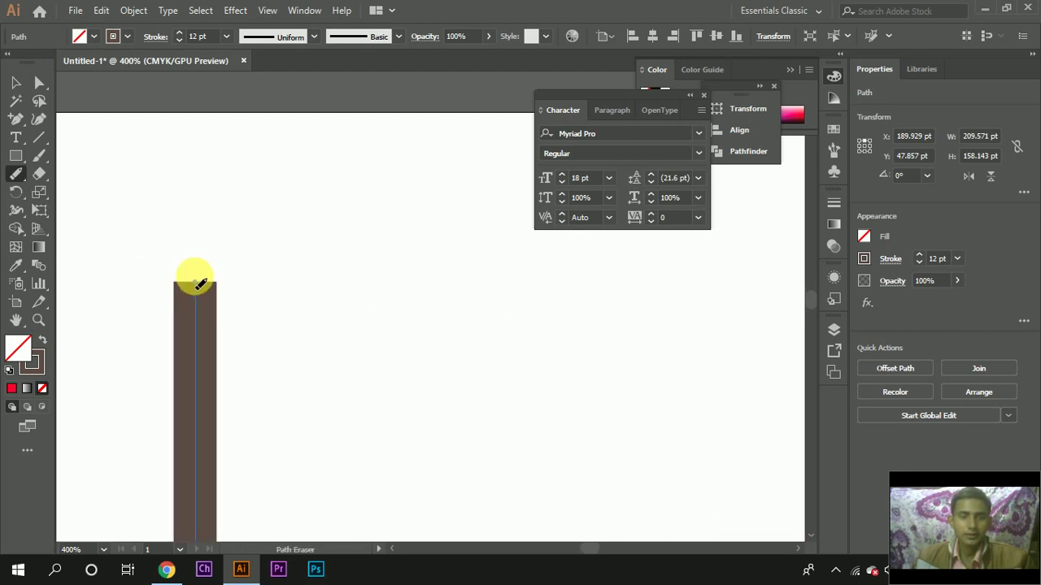
Step: Cut gaps into the rectangle's left, bottom and right edges so it becomes a dashed outline
scroll(197, 277, down, 3)
mouse_move(191, 203)
mouse_down()
mouse_move(205, 348)
mouse_move(190, 425)
mouse_up()
scroll(209, 350, down, 6)
scroll(213, 350, up, 2)
scroll(205, 353, up, 1)
scroll(203, 415, down, 1)
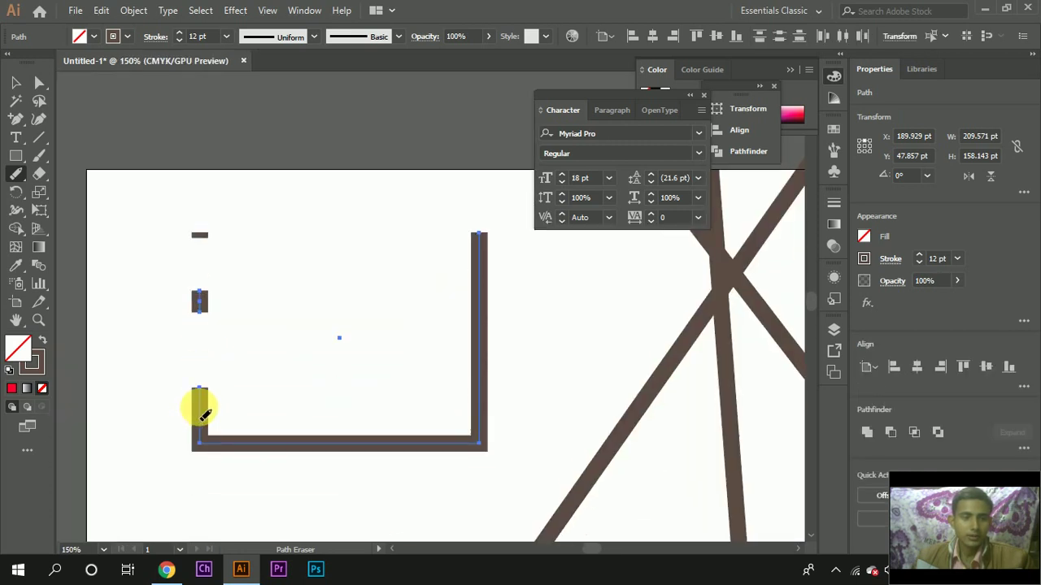
scroll(203, 414, down, 1)
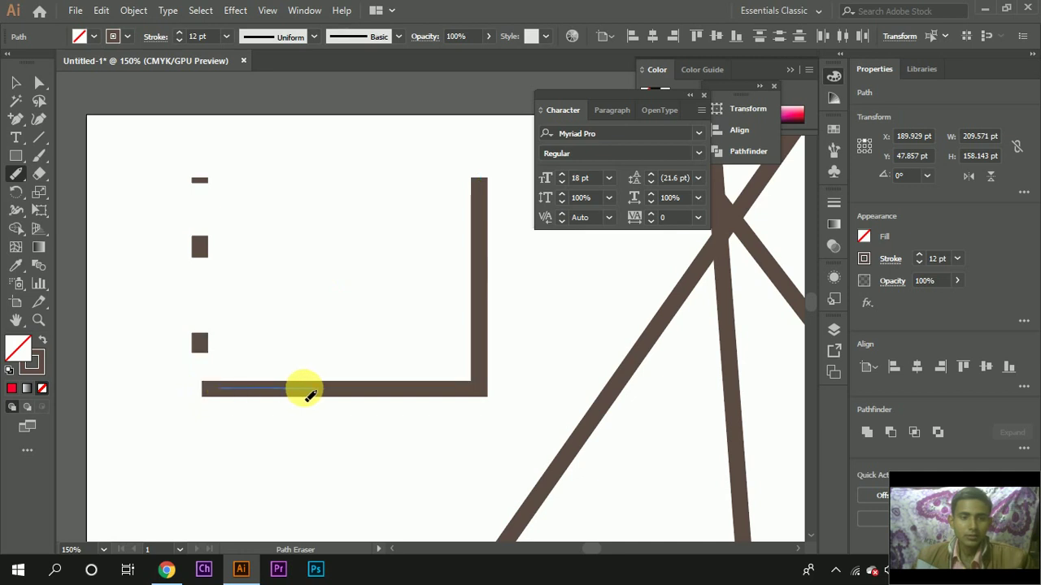
drag(222, 392, 413, 393)
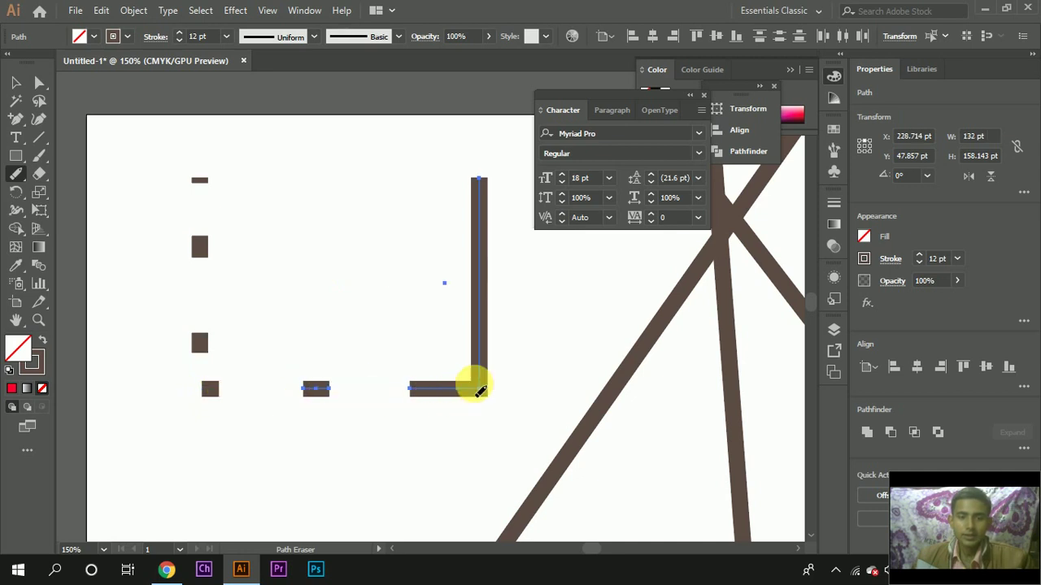
drag(480, 364, 481, 237)
drag(484, 202, 414, 225)
Step: Zoom out and marquee-select the crossing diagonal lines
key(ctrl+1)
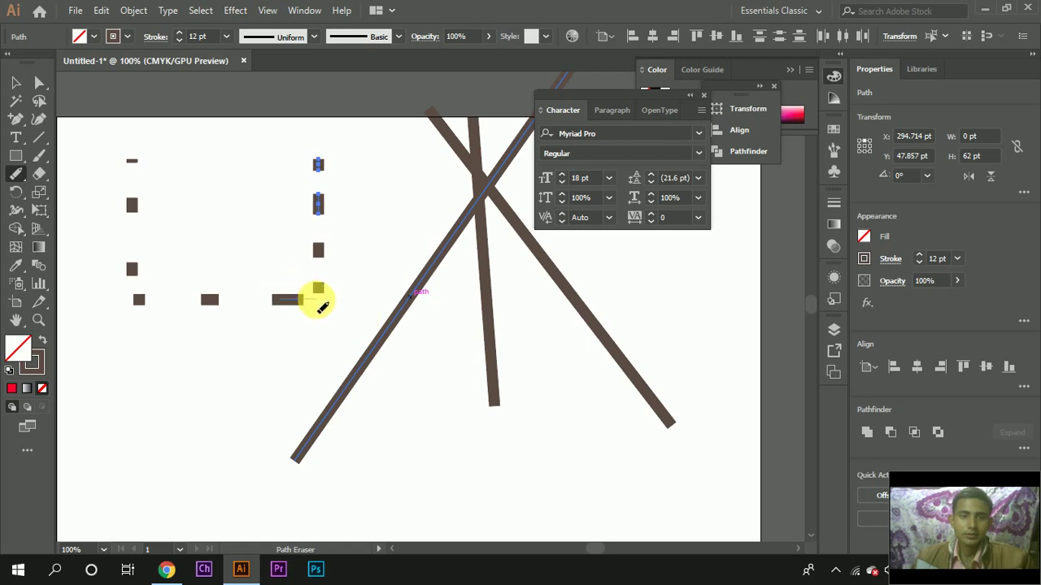
scroll(326, 434, up, 5)
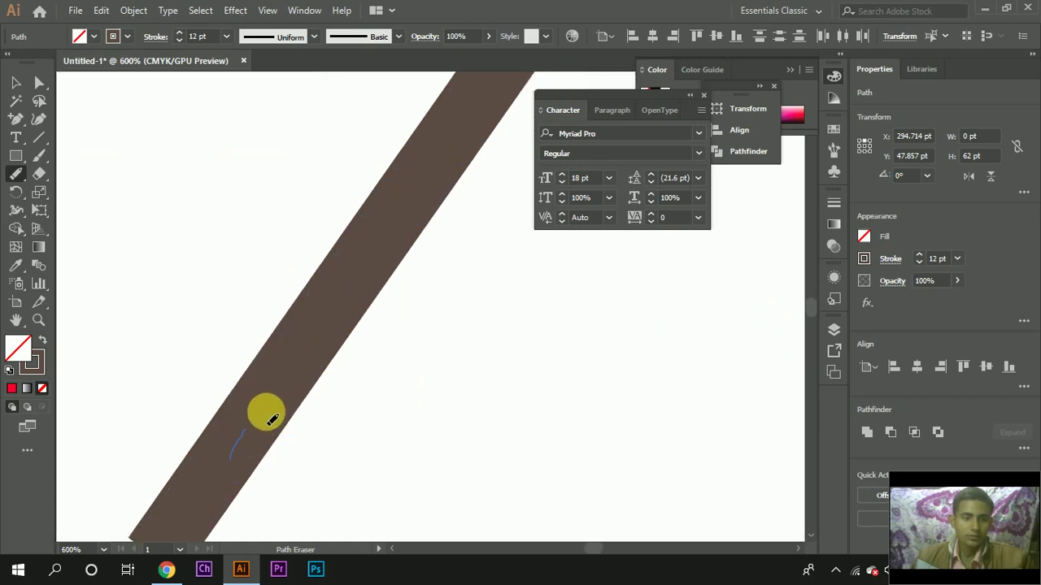
scroll(260, 392, down, 6)
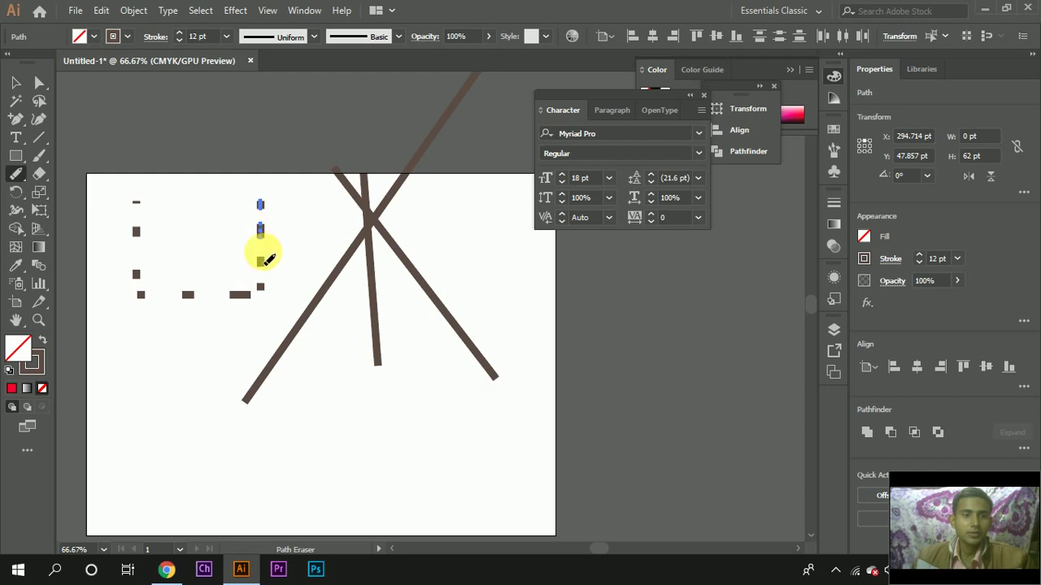
scroll(263, 263, up, 4)
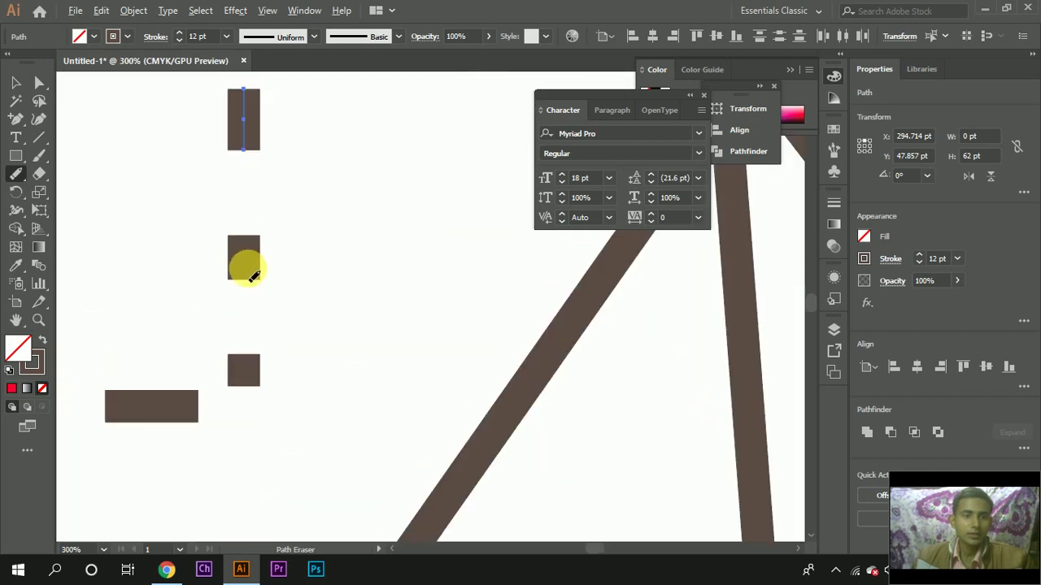
scroll(252, 275, down, 4)
click(15, 82)
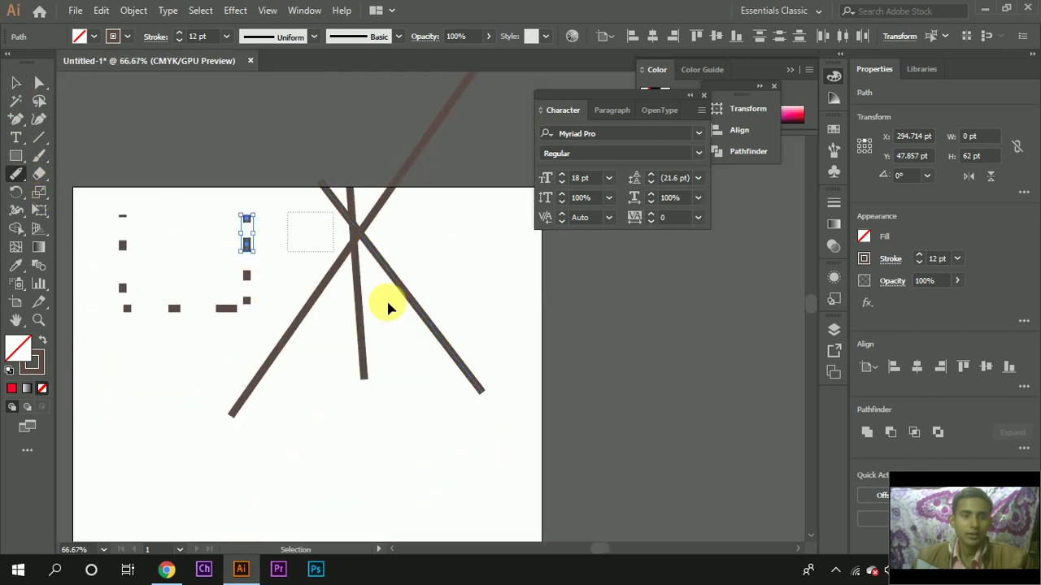
drag(388, 308, 487, 435)
Step: Erase gaps in the lower diagonal near the crossing and in the upper diagonal
scroll(298, 325, up, 3)
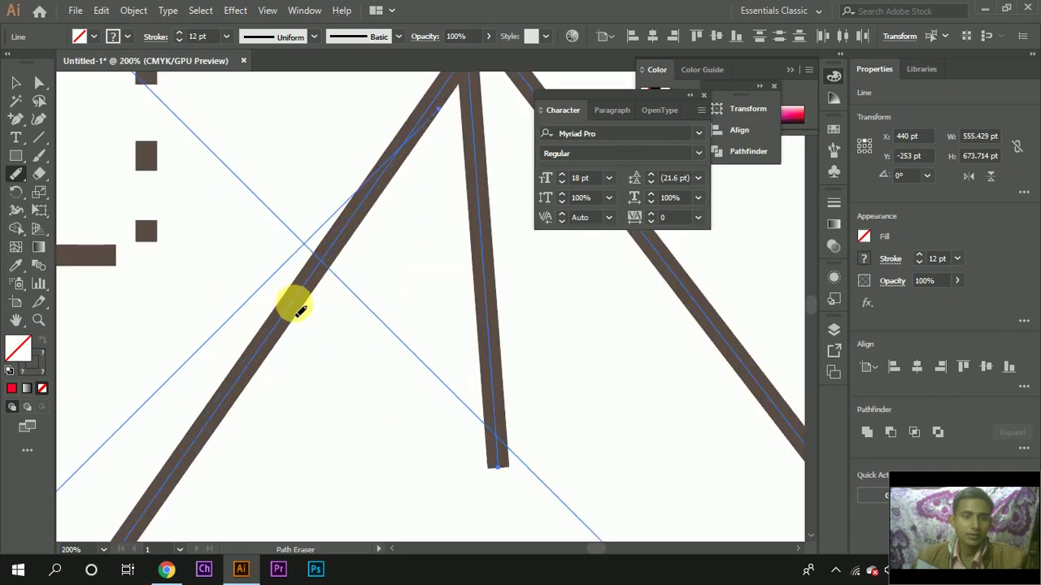
drag(291, 316, 318, 279)
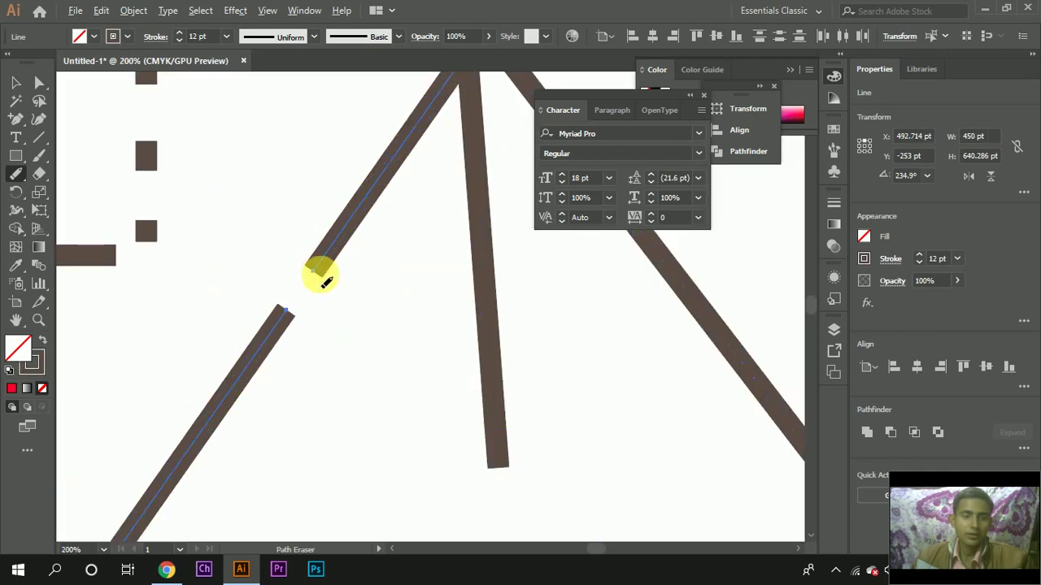
scroll(323, 277, down, 3)
scroll(415, 309, up, 2)
scroll(382, 306, up, 1)
scroll(373, 298, up, 2)
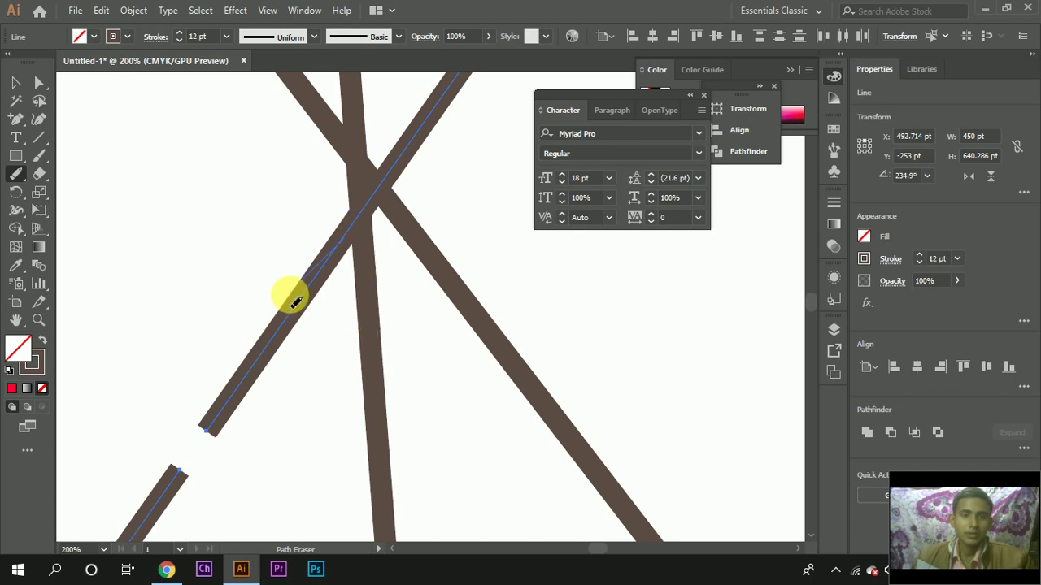
mouse_move(294, 303)
mouse_down()
mouse_move(372, 233)
mouse_move(356, 286)
mouse_up()
scroll(358, 281, up, 2)
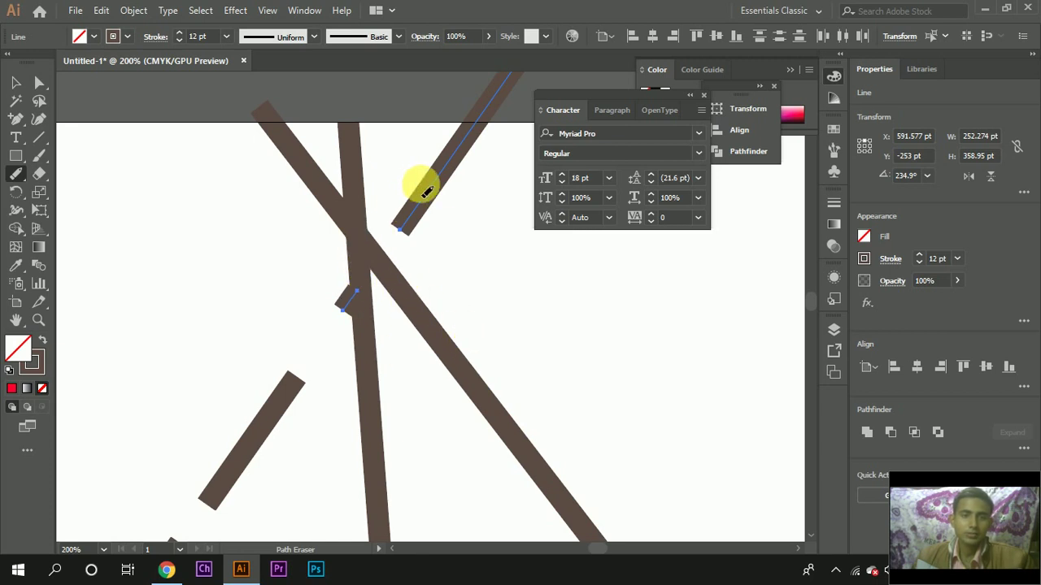
drag(427, 192, 470, 140)
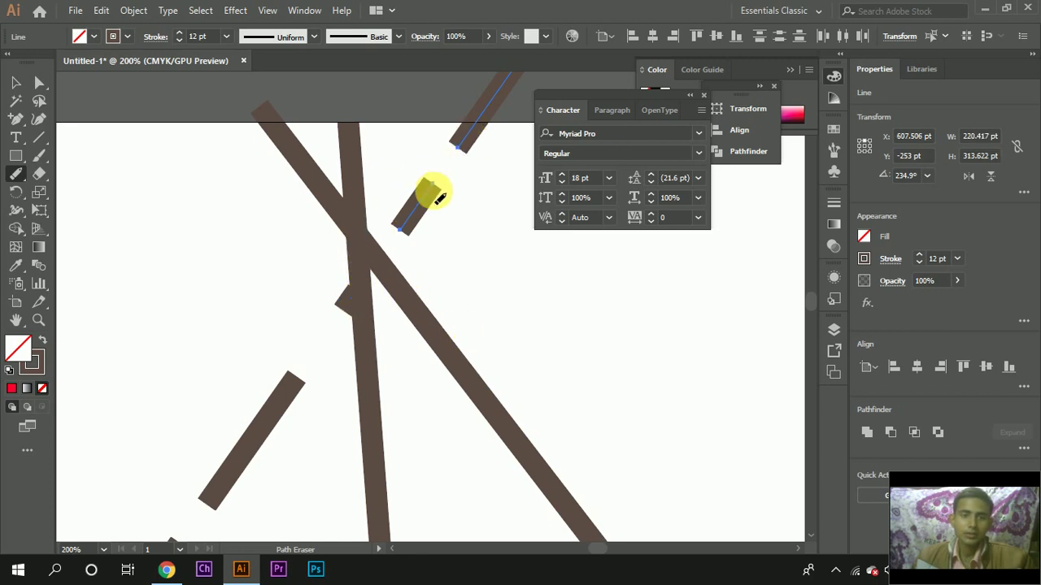
alt+scroll(432, 258, down, 5)
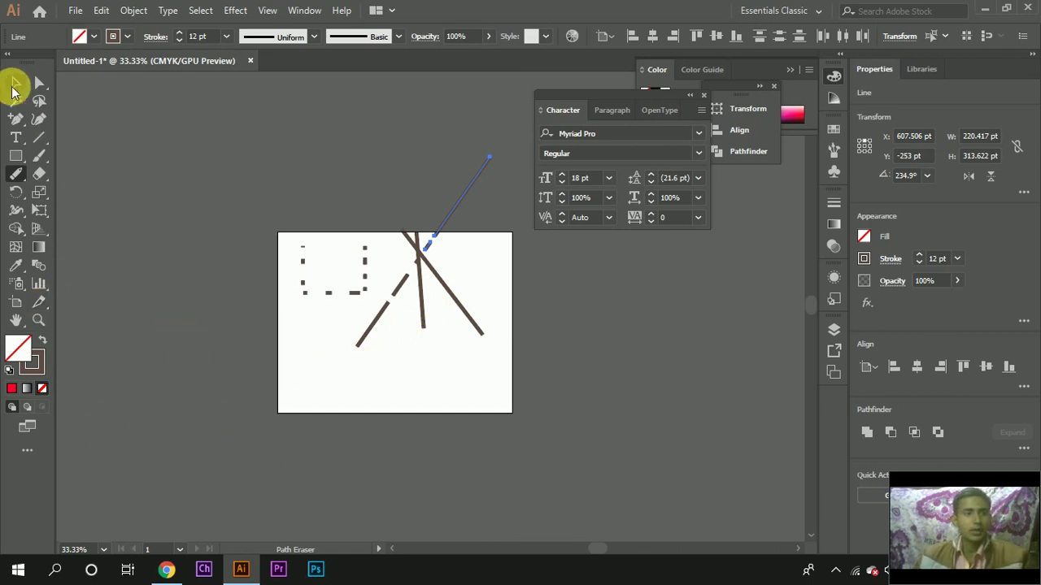
Step: Select all paths with Ctrl+A and delete them, leaving a blank artboard
click(14, 83)
key(ctrl+a)
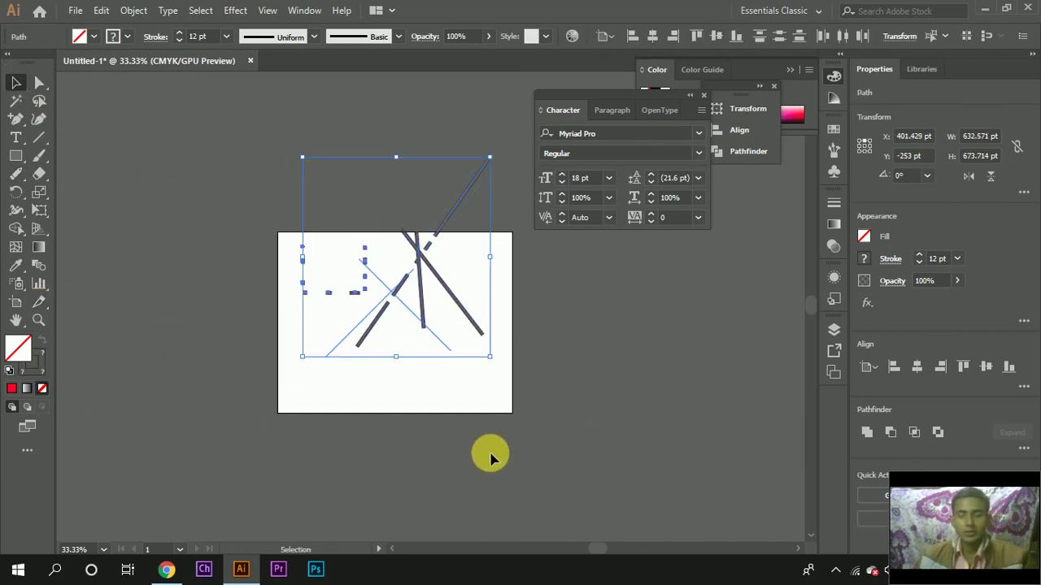
key(Delete)
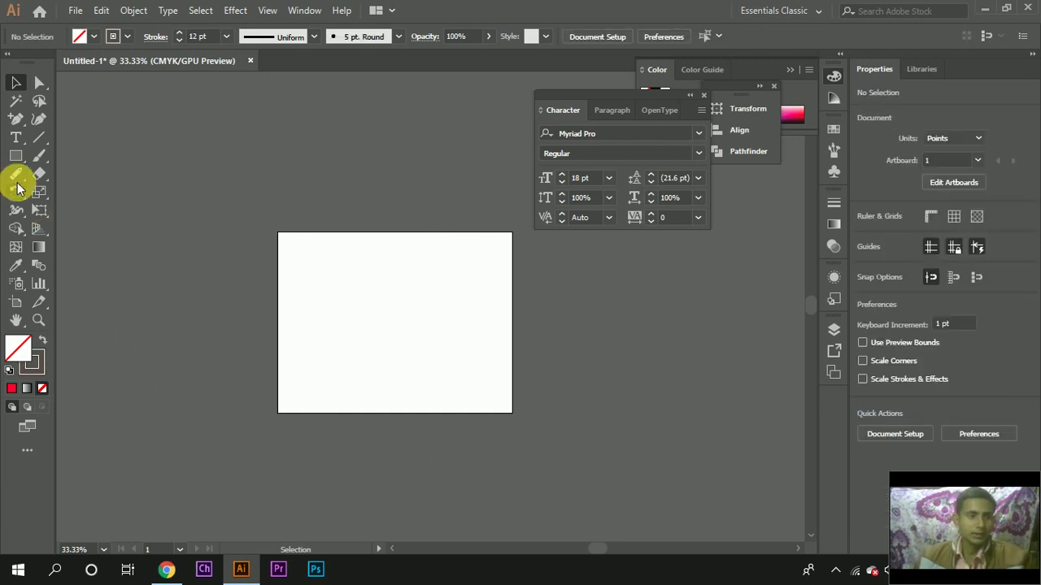
click(14, 181)
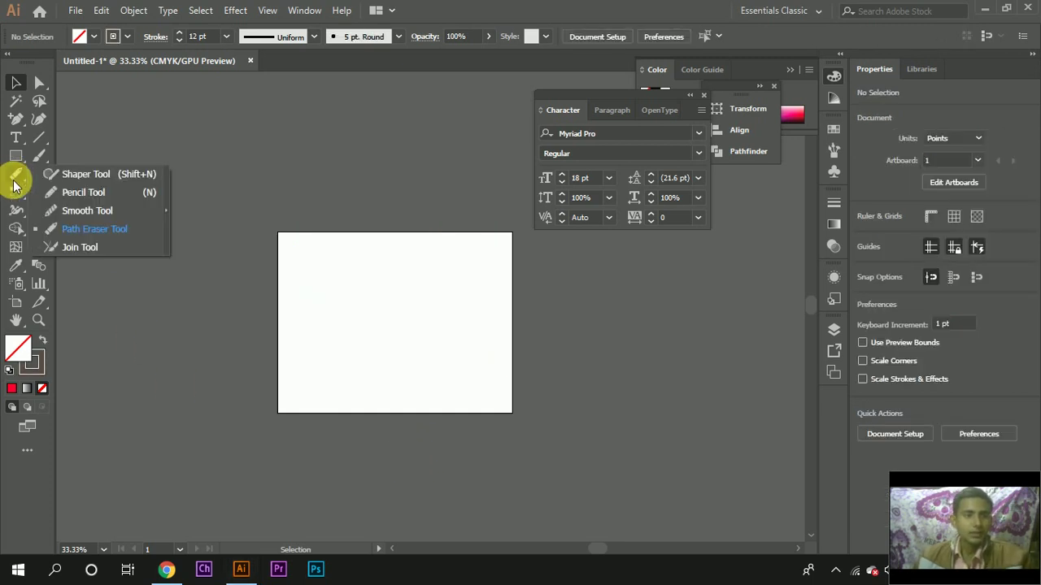
drag(14, 185, 98, 248)
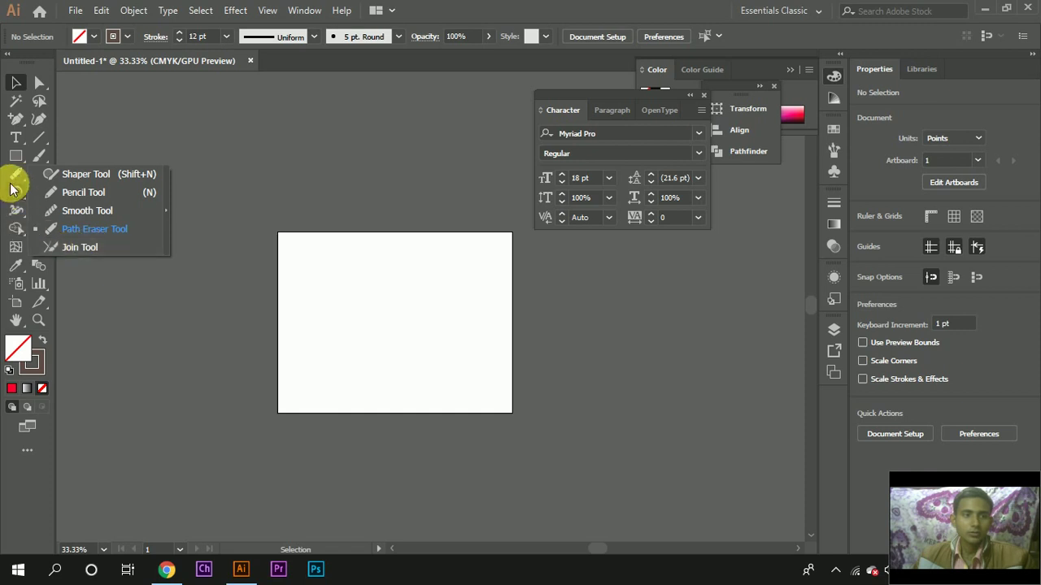
Step: Draw two leaning straight lines forming an open peak, undoing an extra line, then select both
click(38, 138)
drag(380, 257, 354, 327)
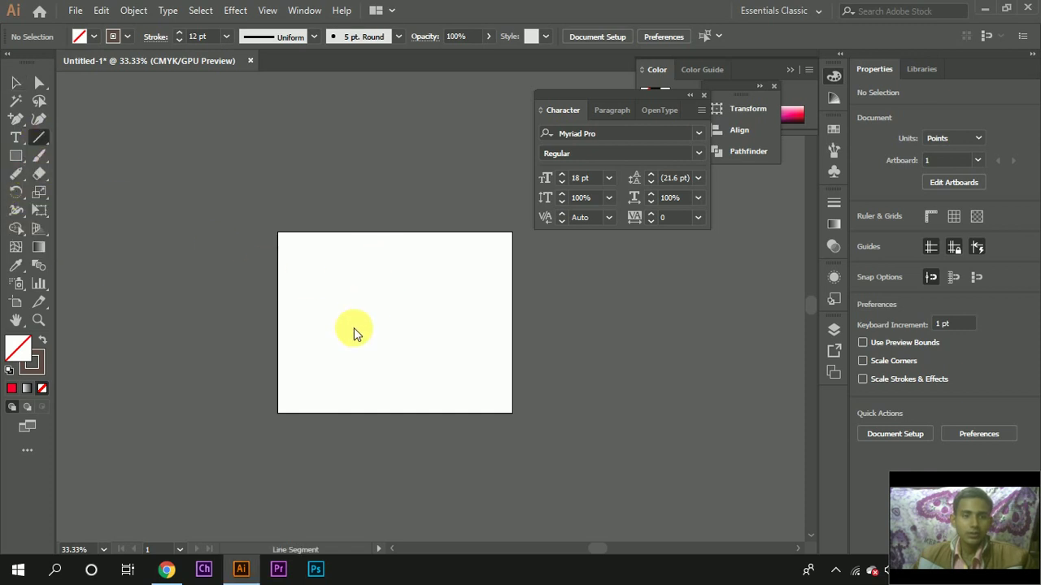
drag(368, 258, 477, 359)
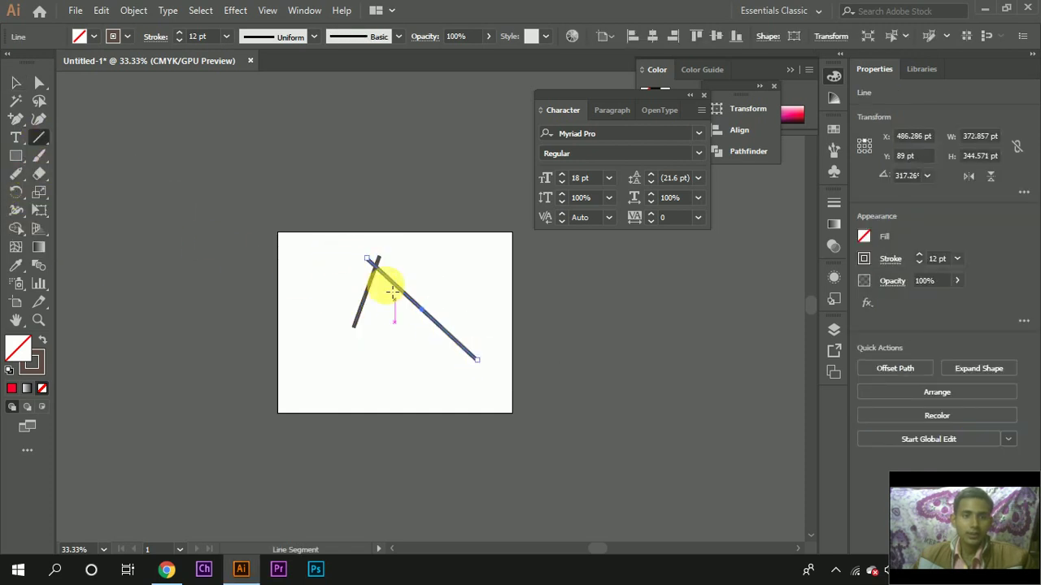
drag(406, 236, 404, 378)
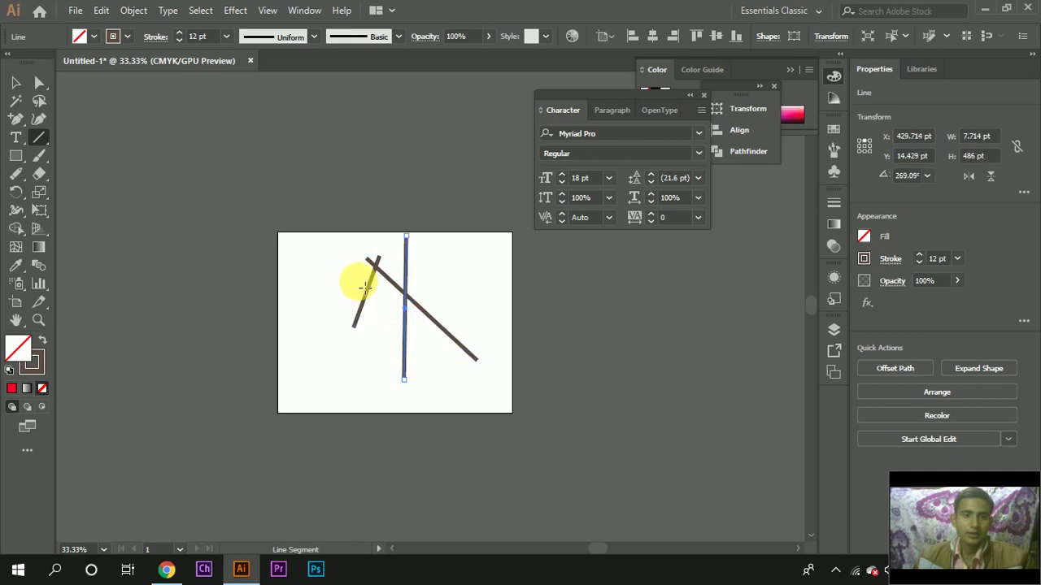
drag(343, 252, 447, 329)
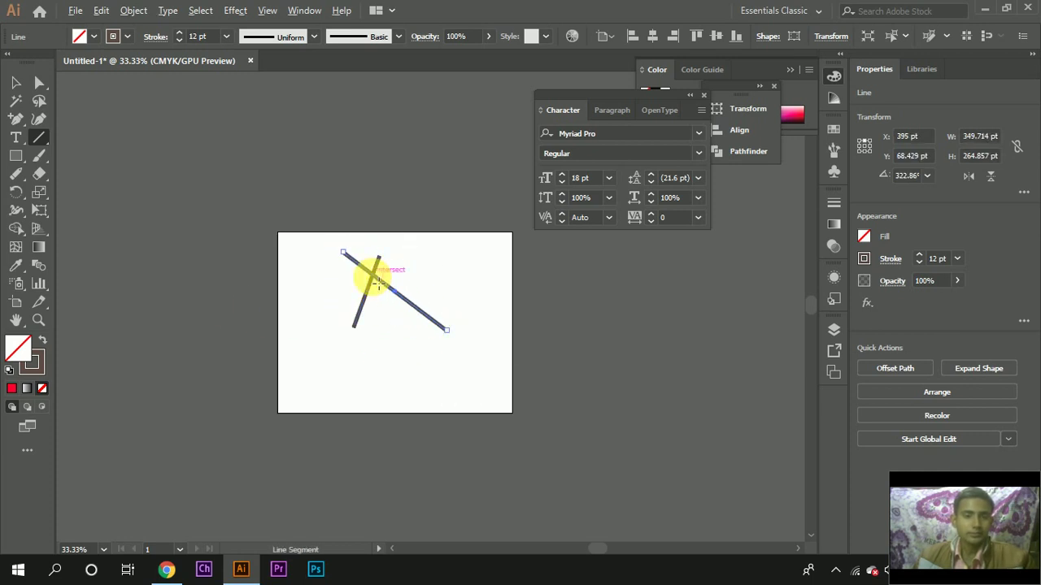
key(ctrl+z)
mouse_move(385, 246)
mouse_down()
mouse_move(472, 342)
mouse_move(466, 335)
mouse_up()
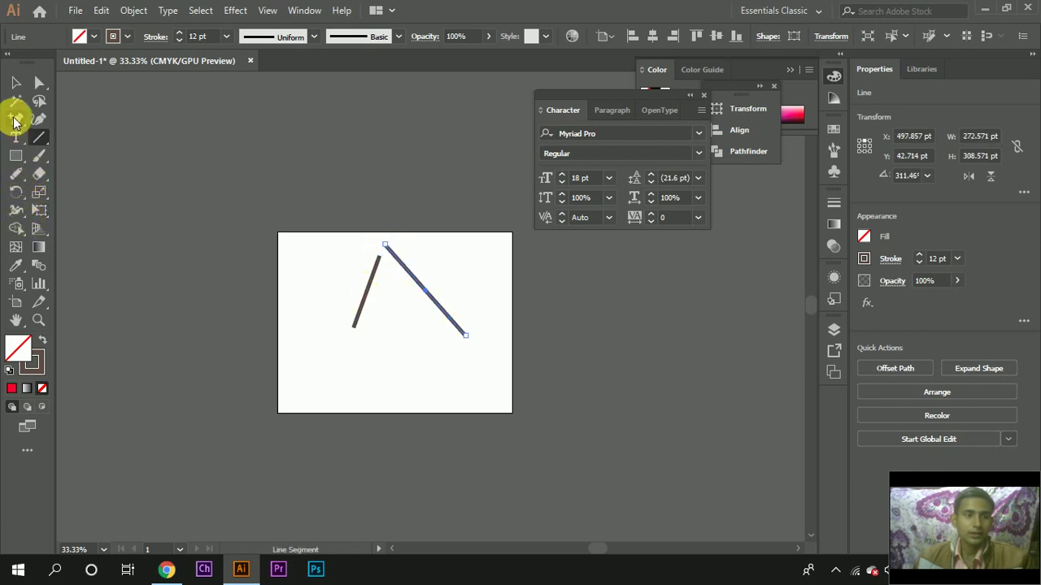
click(15, 82)
drag(324, 238, 498, 348)
scroll(361, 291, up, 4)
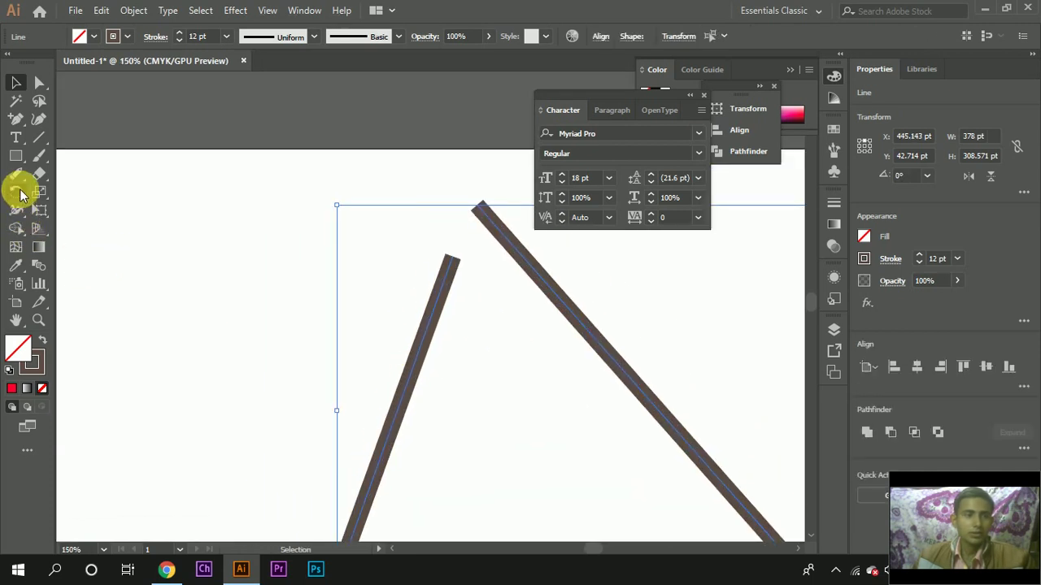
Step: Scrub the Join Tool across the two upper line ends, redoing it once, to form a sharp apex
click(22, 185)
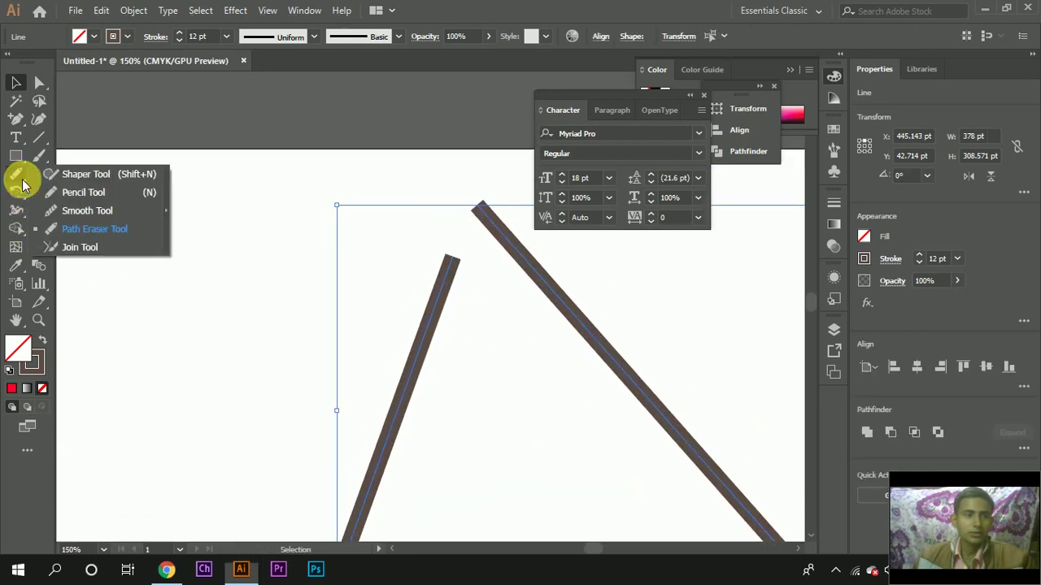
click(74, 249)
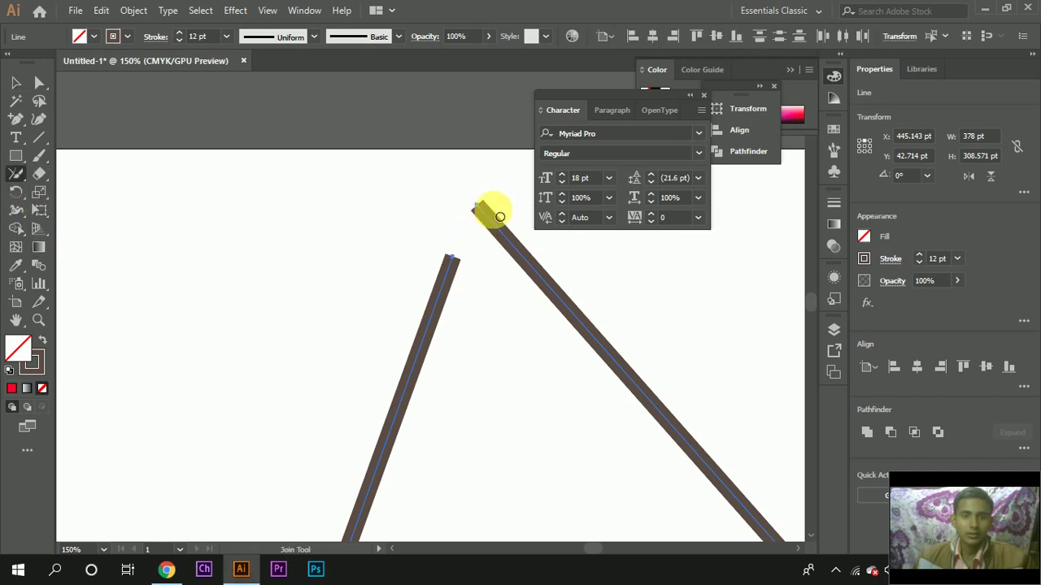
drag(499, 217, 417, 321)
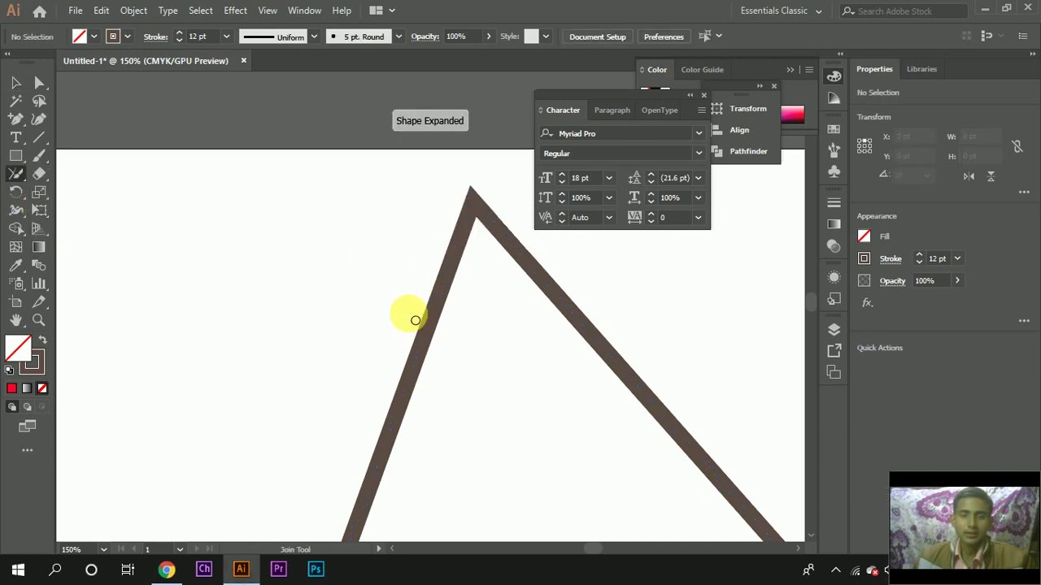
key(ctrl+z)
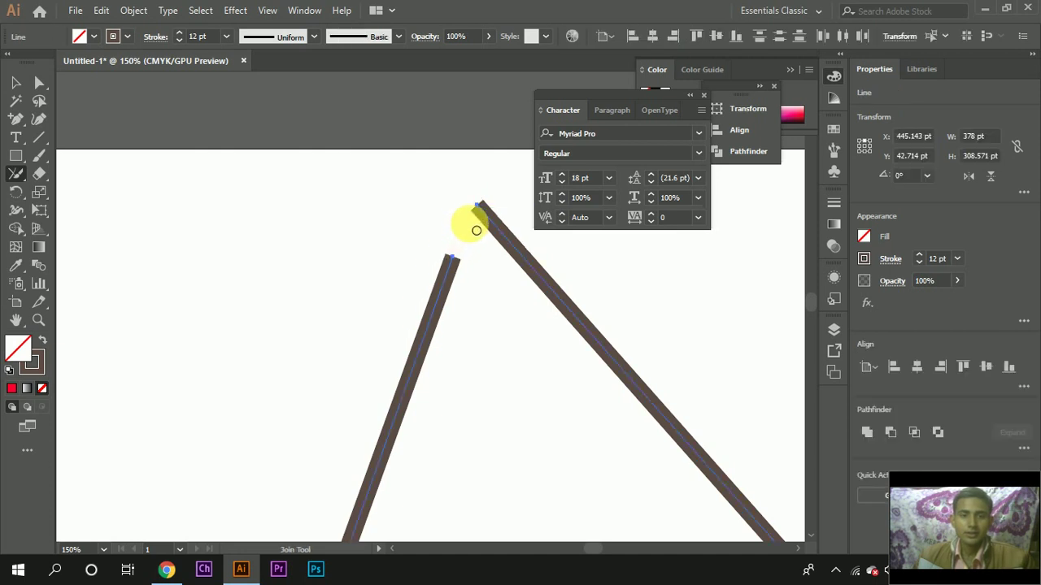
drag(486, 209, 419, 326)
scroll(448, 297, down, 1)
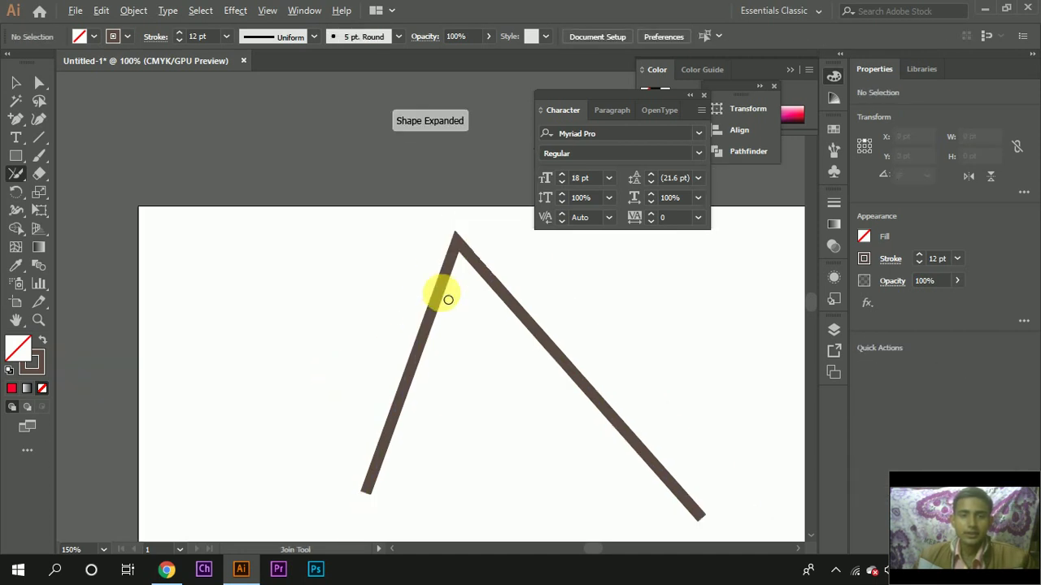
scroll(464, 291, up, 2)
scroll(464, 291, down, 4)
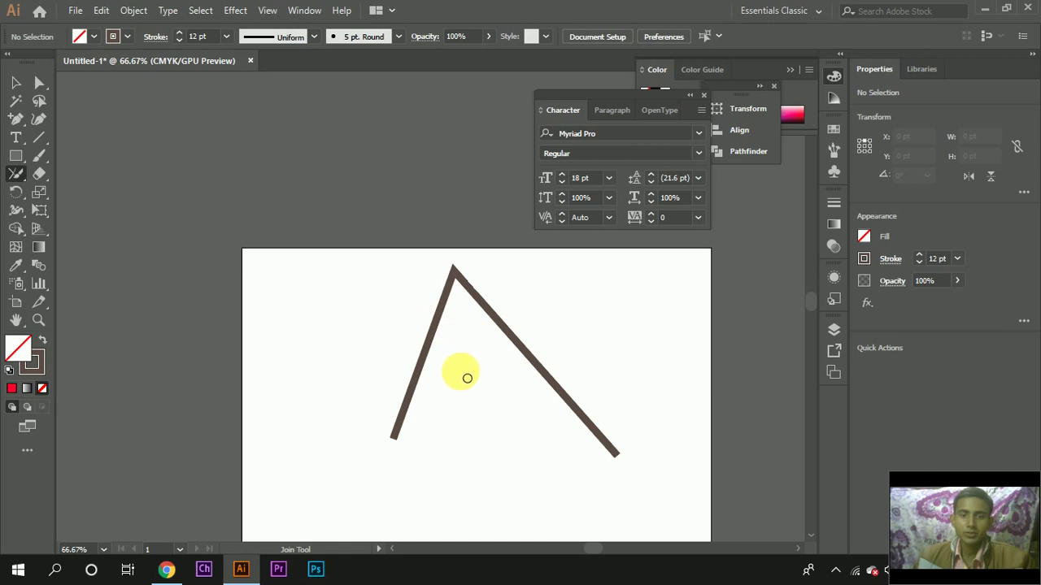
Step: Draw a third straight line across the bottom beneath the inverted V, then pick the Join Tool
click(39, 138)
drag(370, 423, 614, 483)
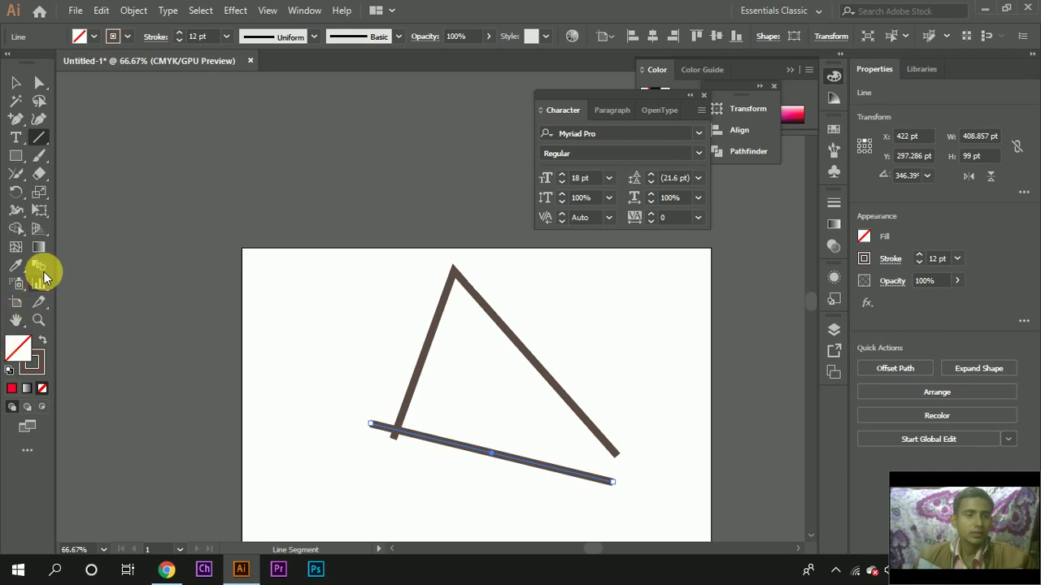
click(21, 235)
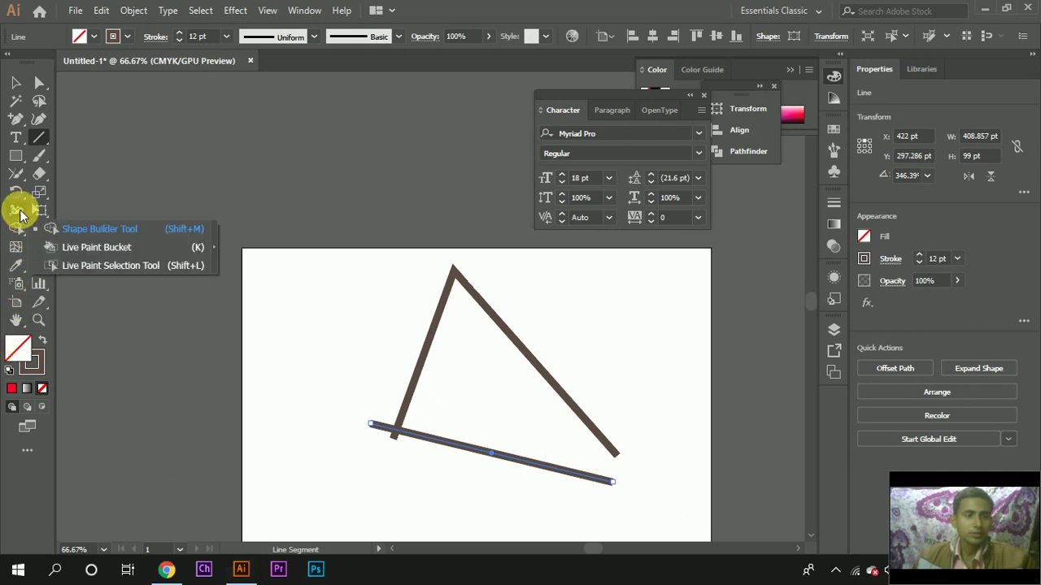
click(21, 213)
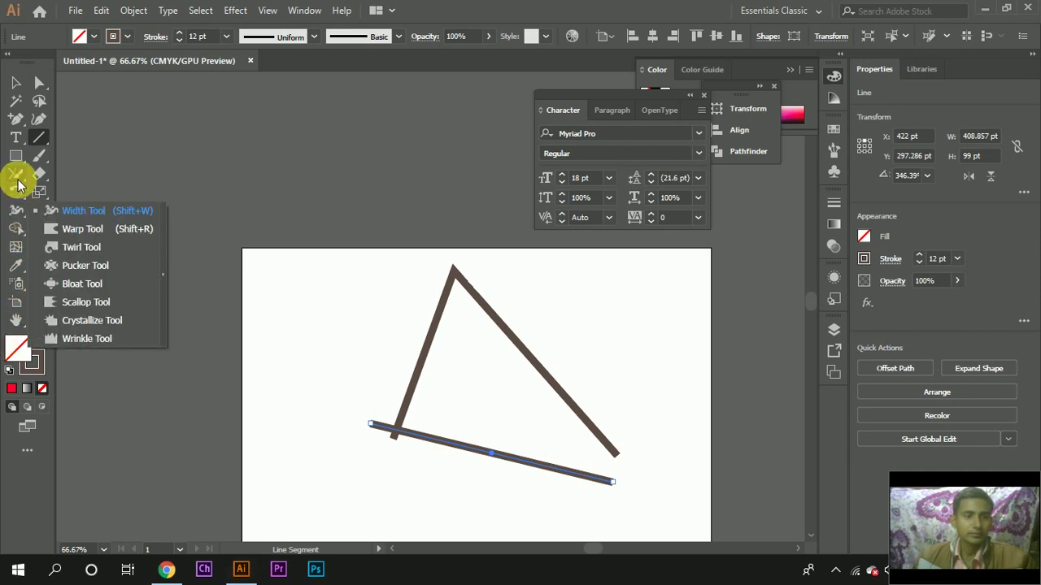
click(17, 190)
click(16, 174)
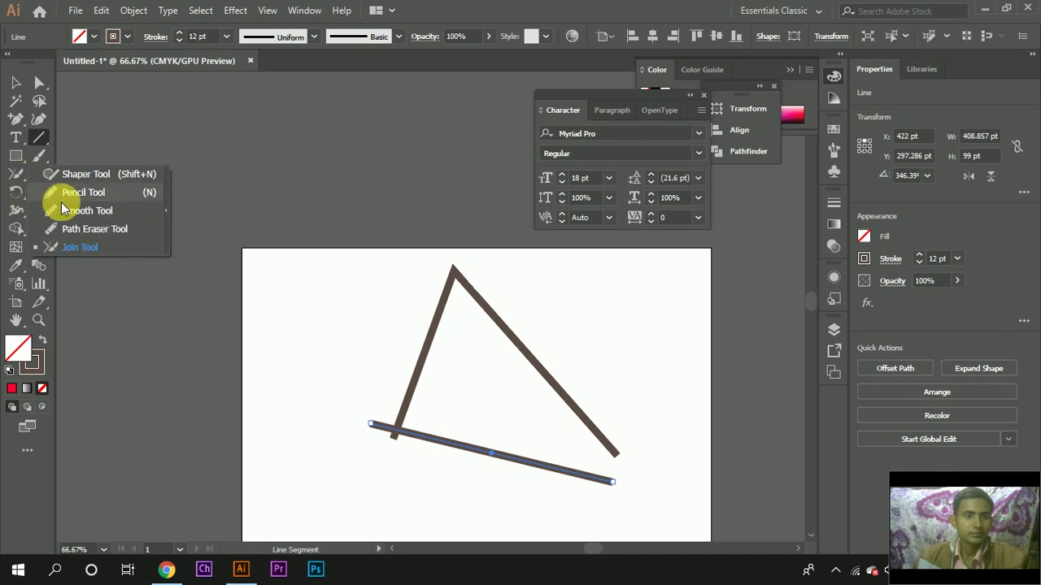
click(80, 250)
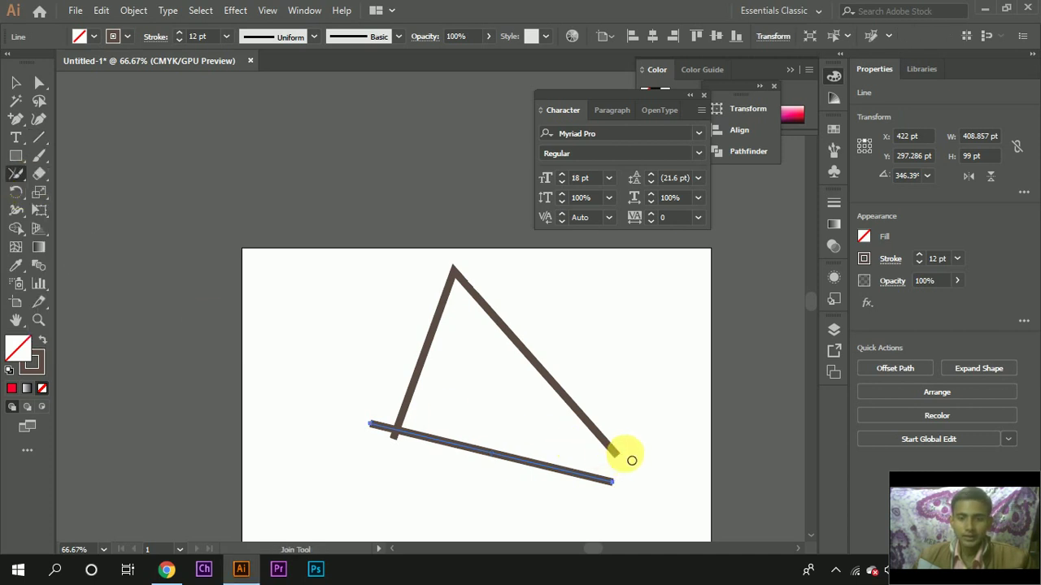
Step: Join the bottom line to the right diagonal's end to close the bottom-right corner
drag(615, 444, 629, 498)
drag(616, 437, 613, 512)
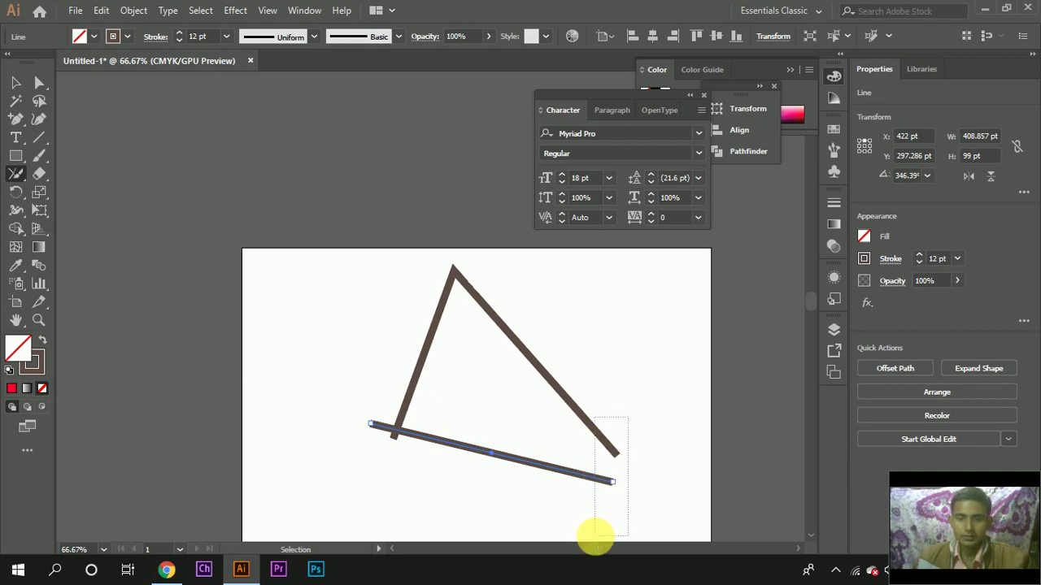
drag(610, 480, 611, 502)
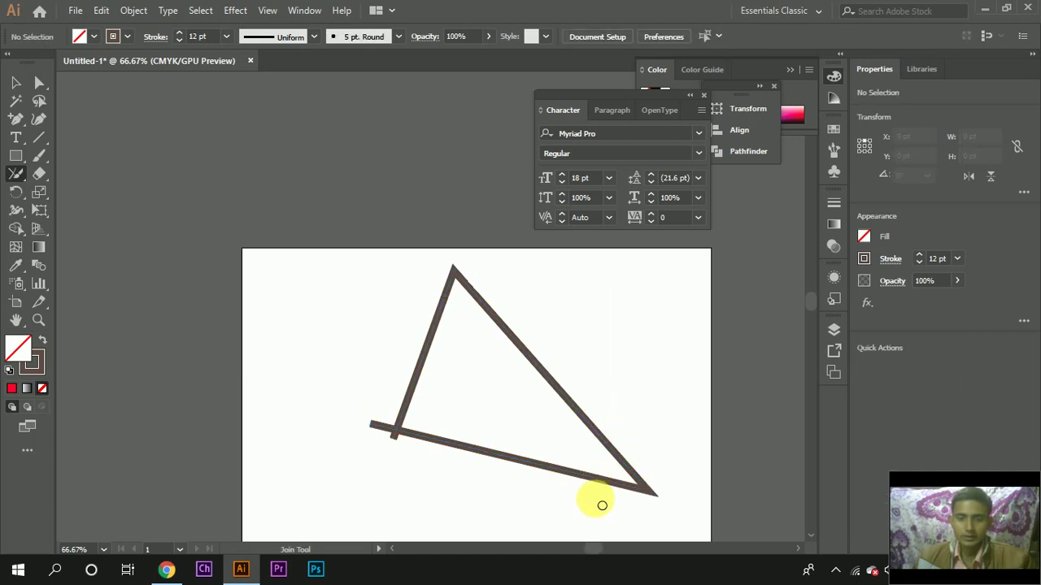
Step: Join the overshooting ends at the bottom-left into a clean closed corner
scroll(400, 433, up, 1)
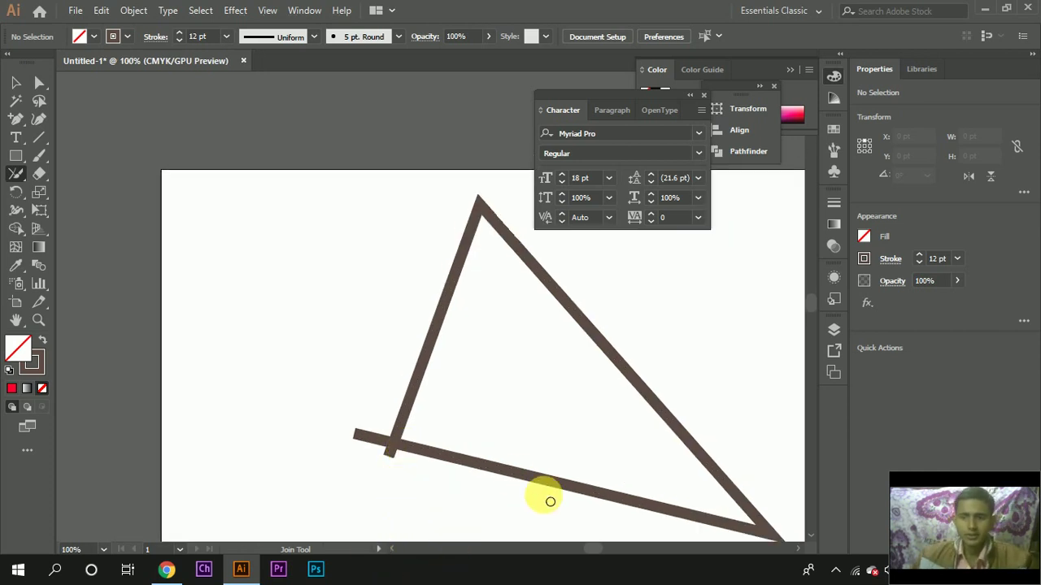
drag(391, 438, 411, 471)
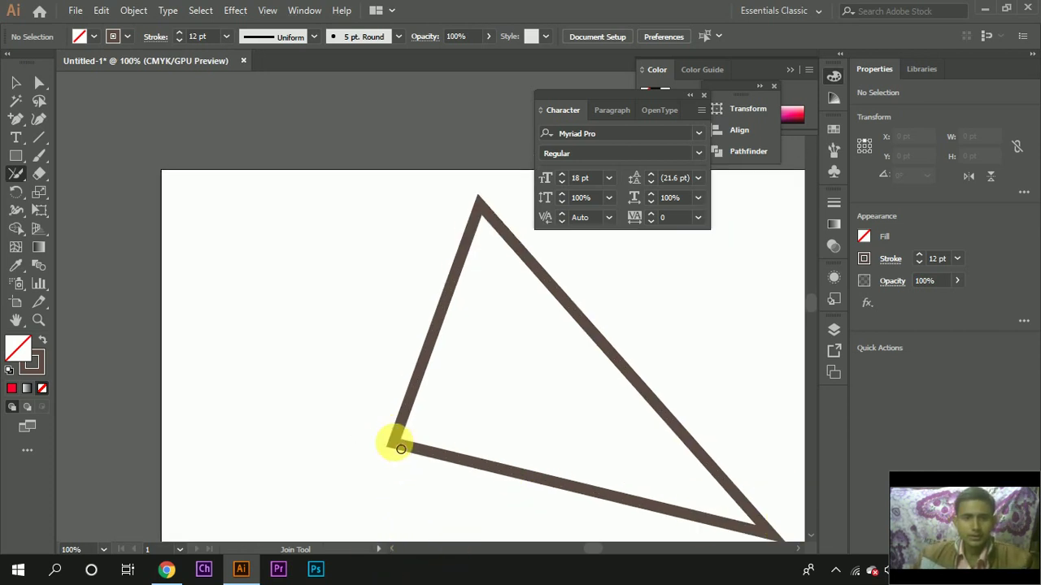
scroll(496, 455, down, 4)
scroll(498, 480, down, 3)
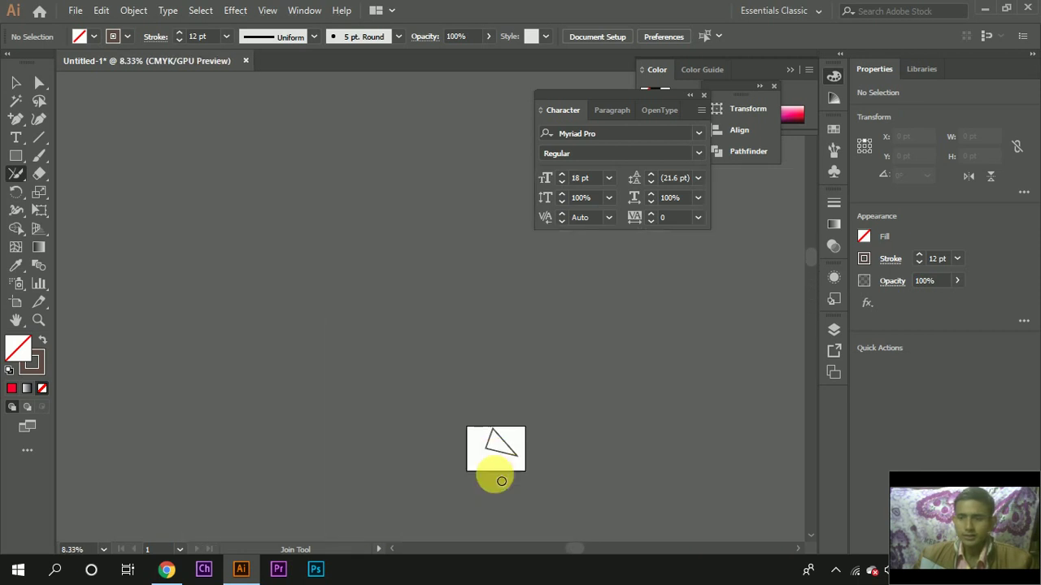
scroll(517, 392, up, 4)
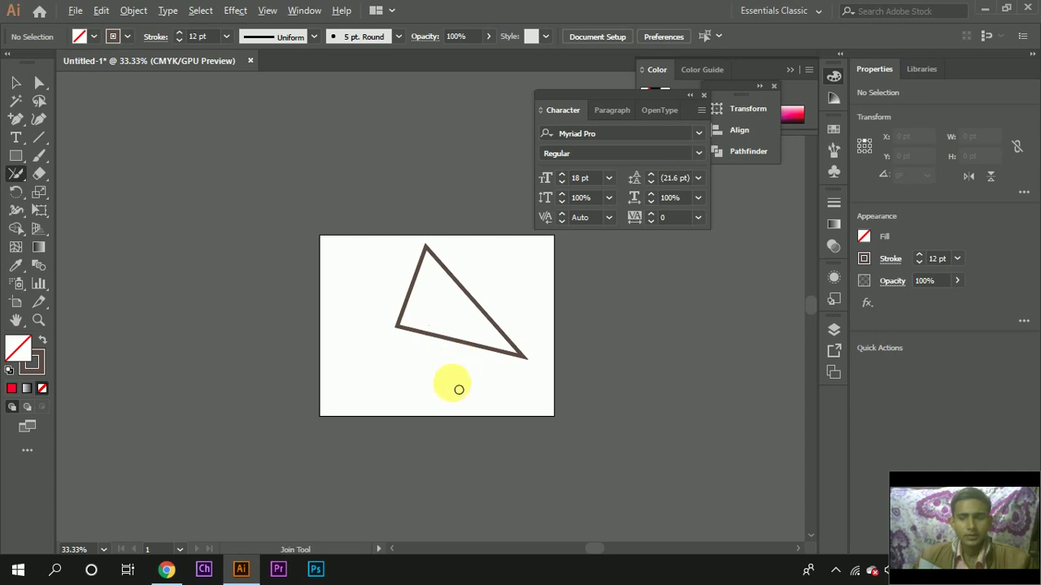
scroll(412, 407, down, 1)
scroll(402, 407, down, 2)
scroll(413, 375, up, 4)
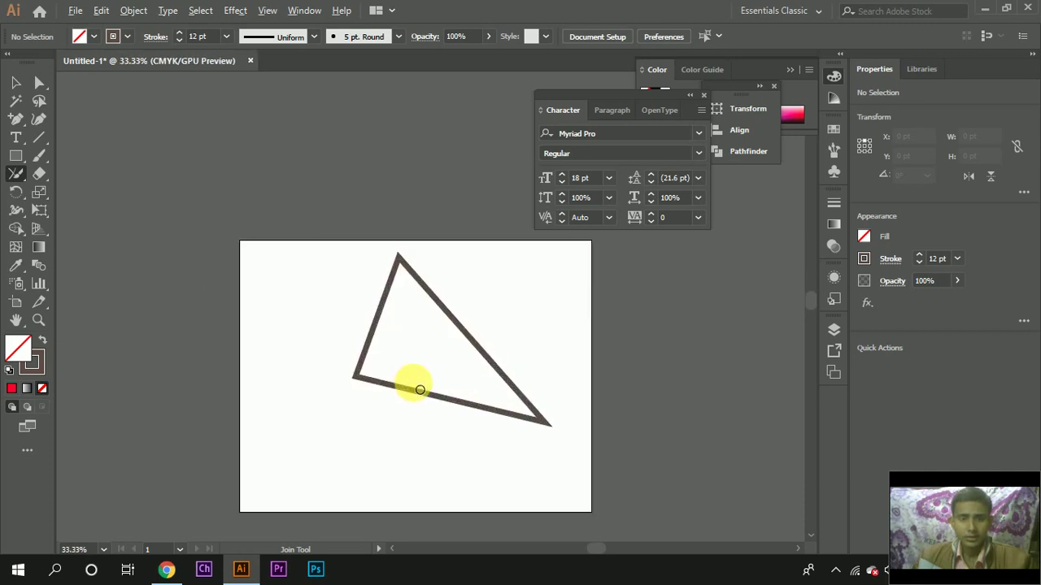
scroll(151, 303, up, 1)
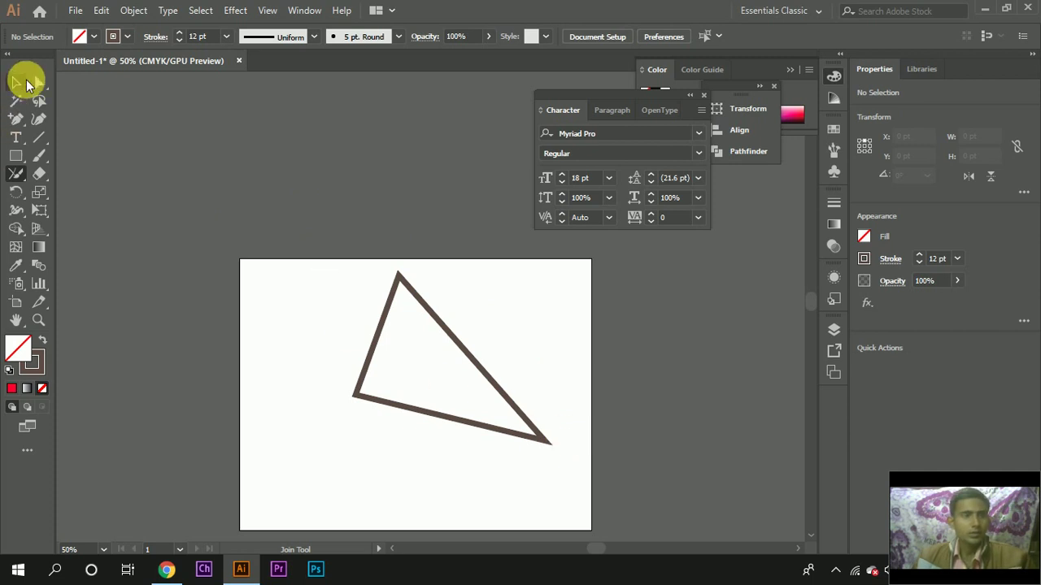
click(23, 83)
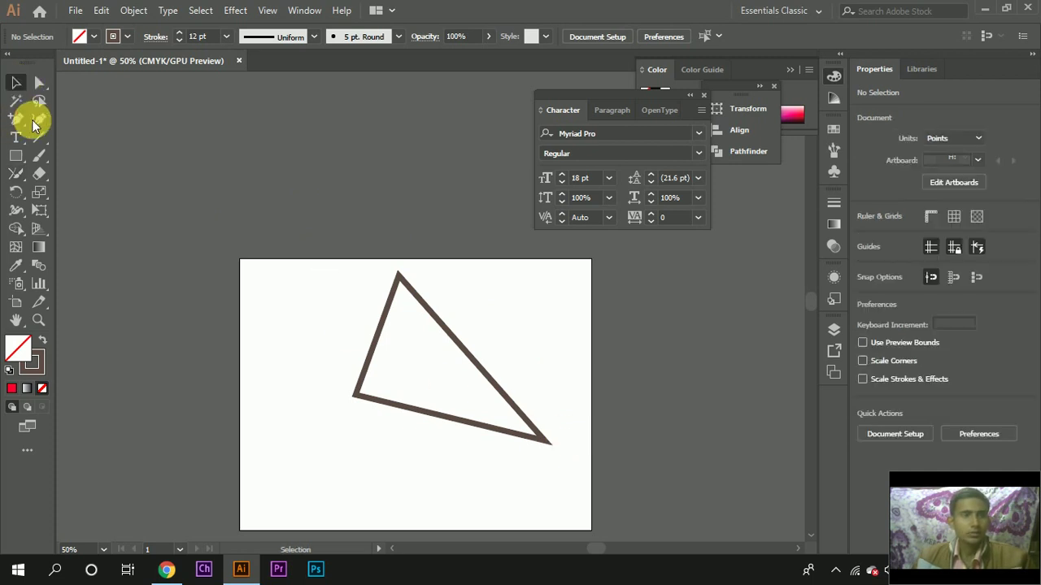
Step: Delete the triangle, then marquee-select and delete its leftover stray segment with Direct Selection
click(544, 469)
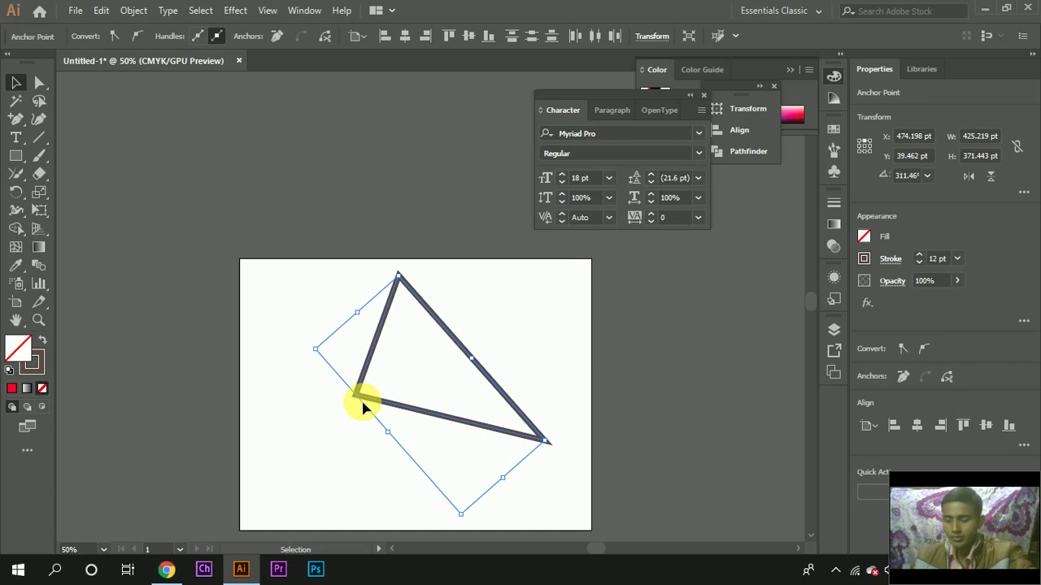
key(Delete)
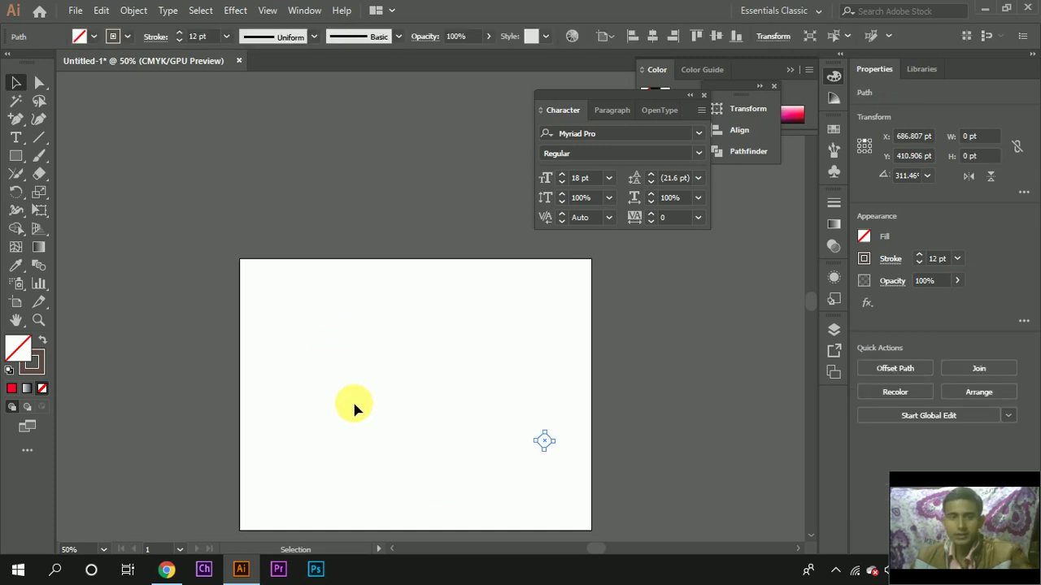
click(39, 82)
drag(488, 399, 588, 481)
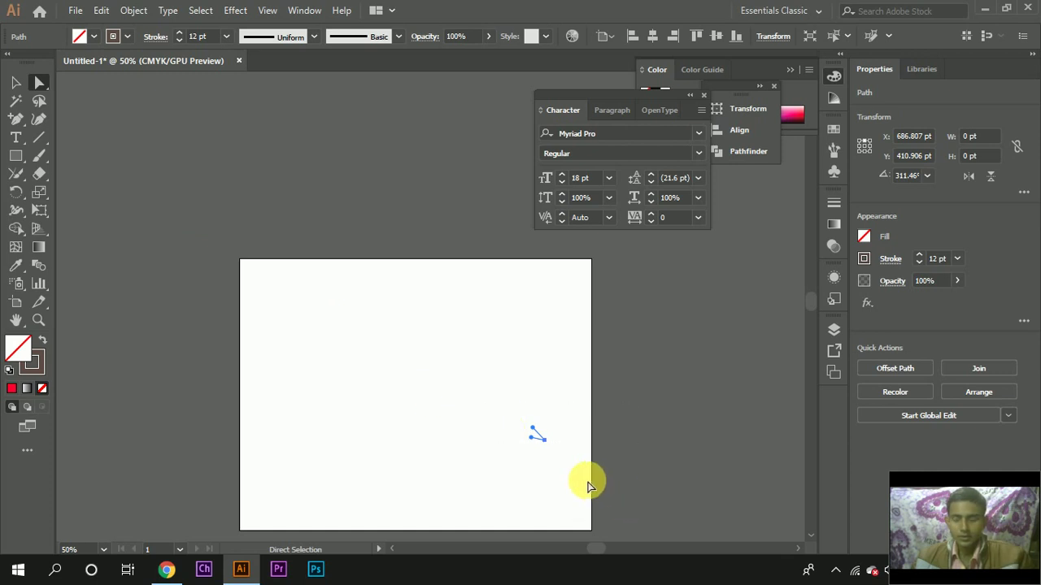
key(Delete)
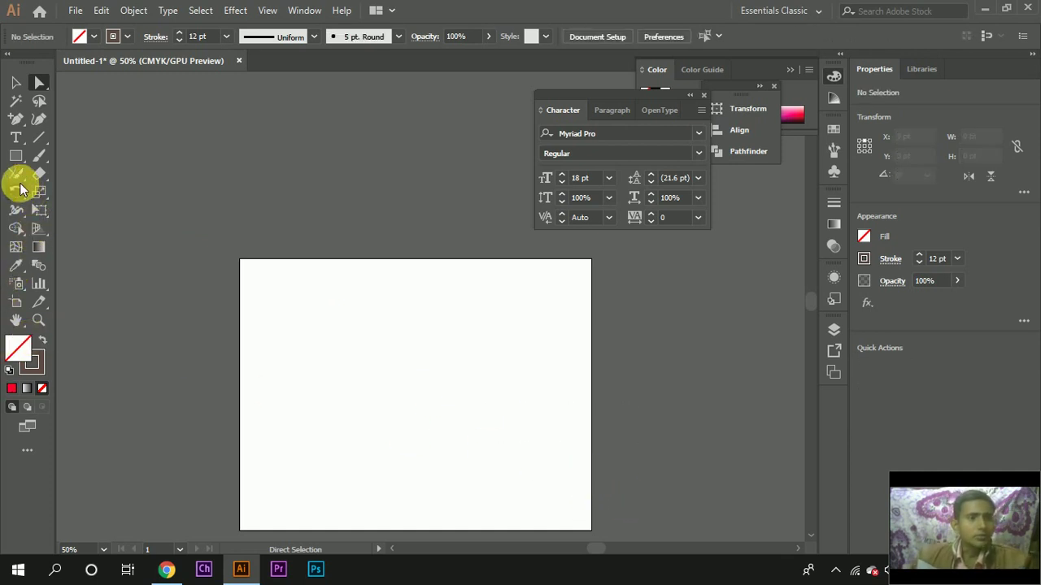
Step: Browse the Pencil, Eraser and Rotate tool groups and switch to the Rotate Tool
click(20, 187)
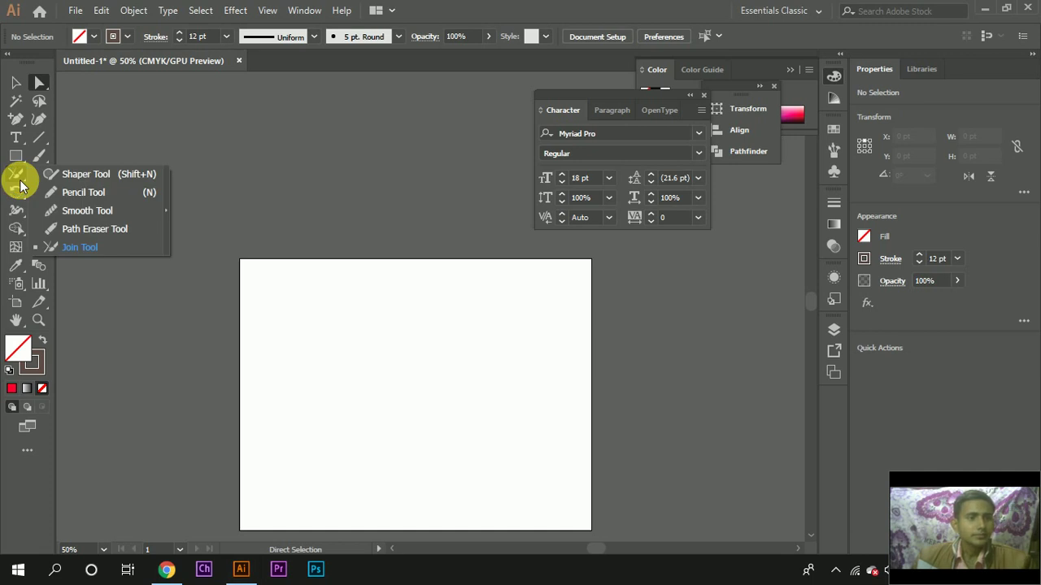
click(35, 179)
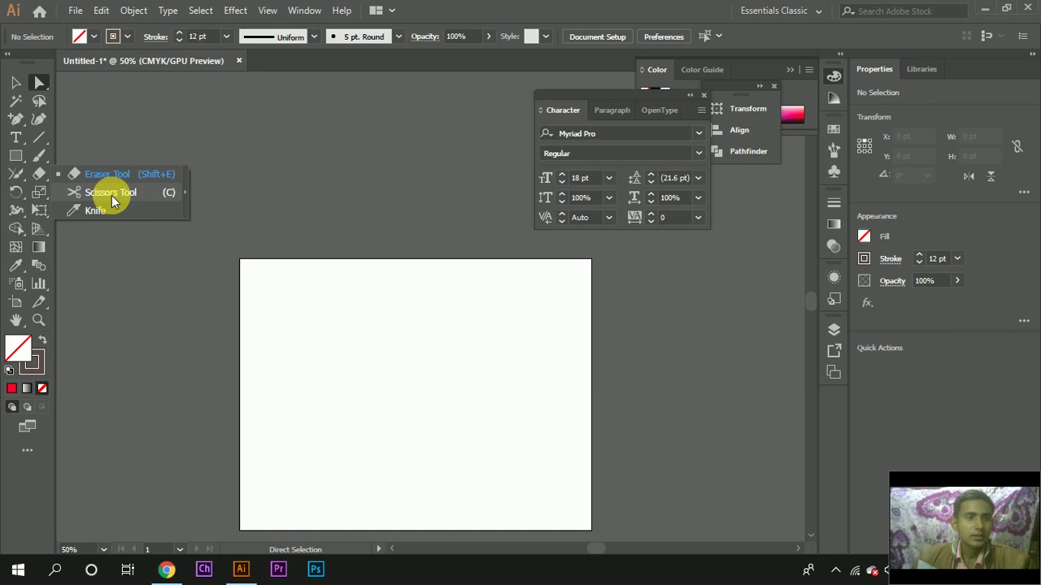
click(18, 193)
drag(18, 193, 77, 195)
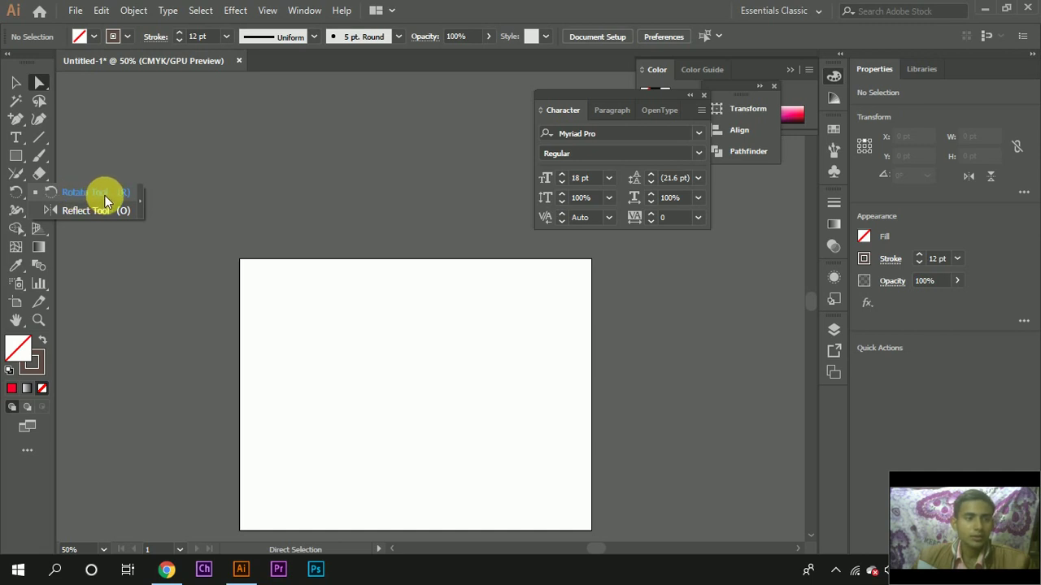
click(105, 192)
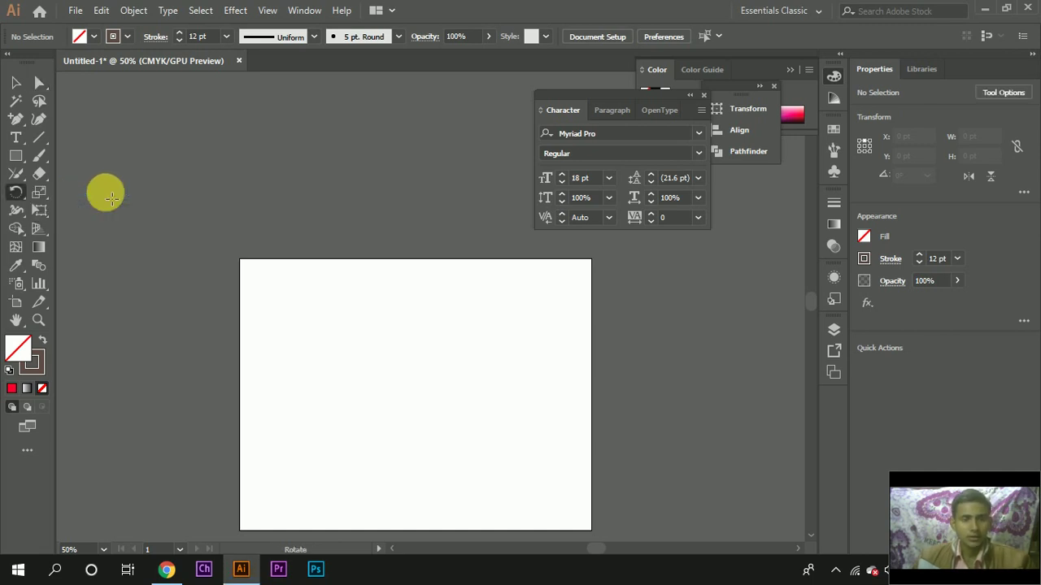
drag(15, 155, 116, 200)
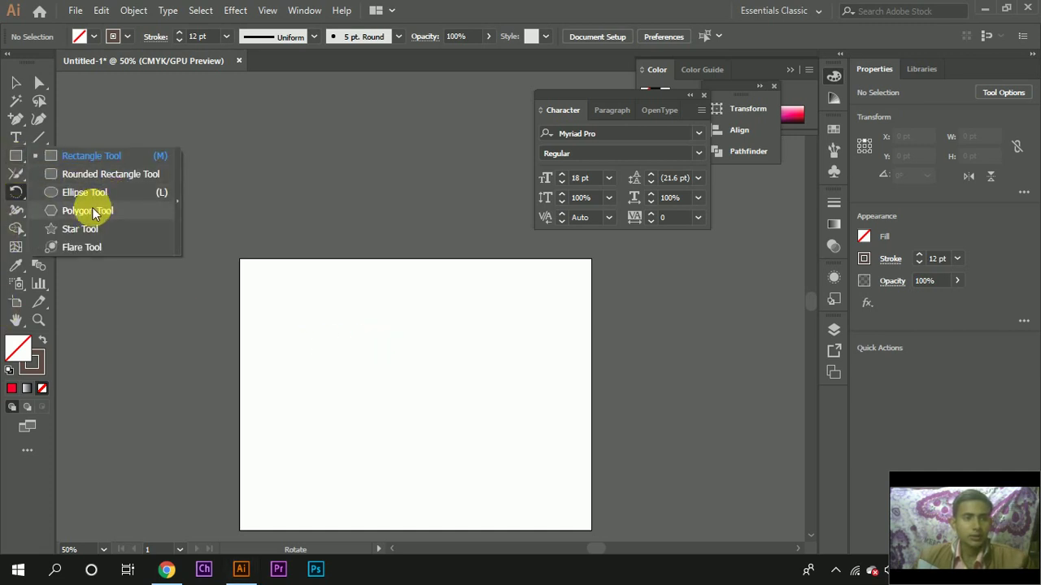
Step: Draw a thin upright ellipse, about 25.7 × 104.6 pt, with magenta fill and no stroke
drag(94, 213, 96, 194)
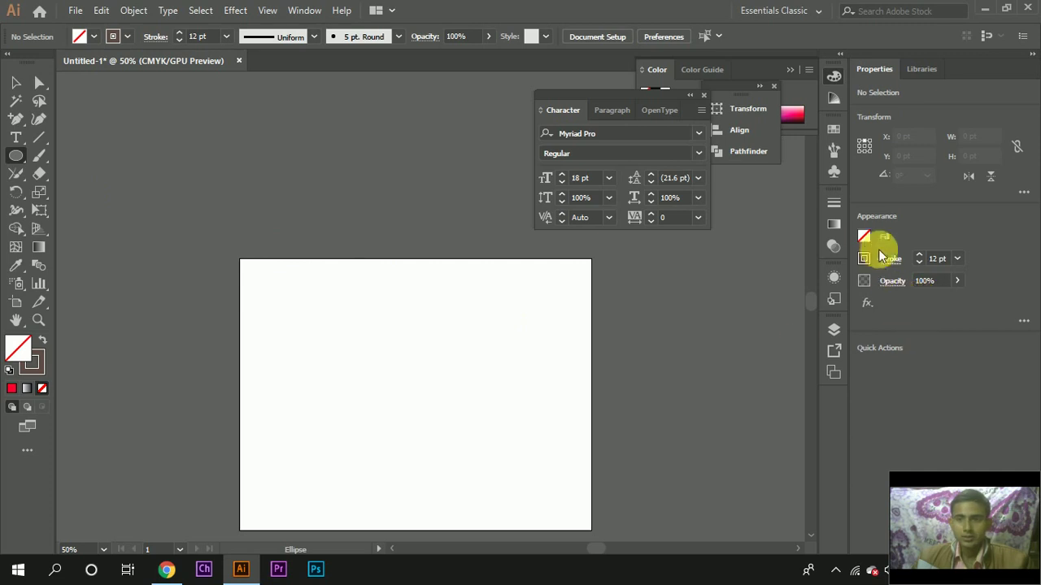
click(862, 235)
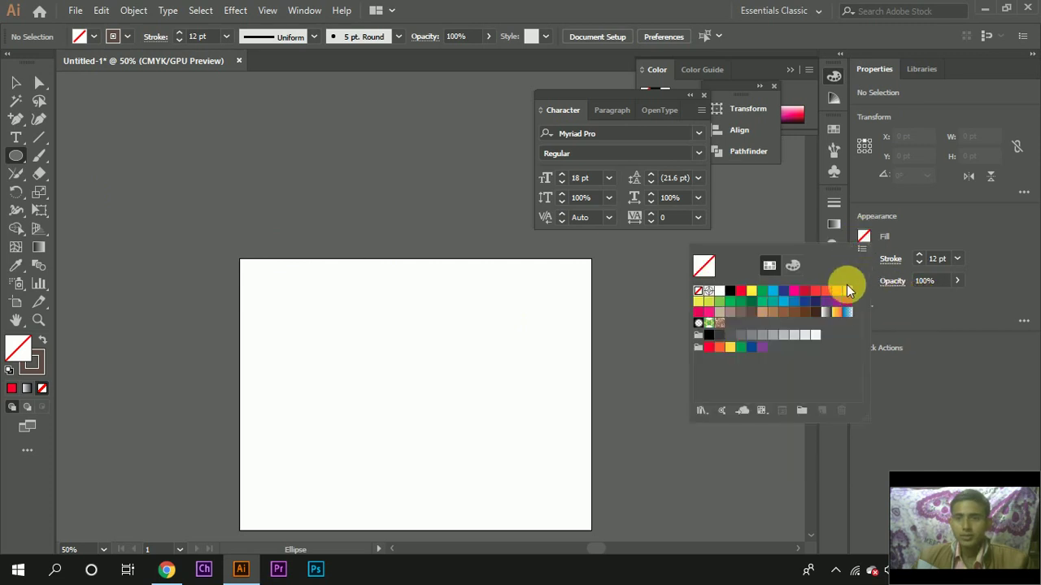
click(794, 290)
click(937, 229)
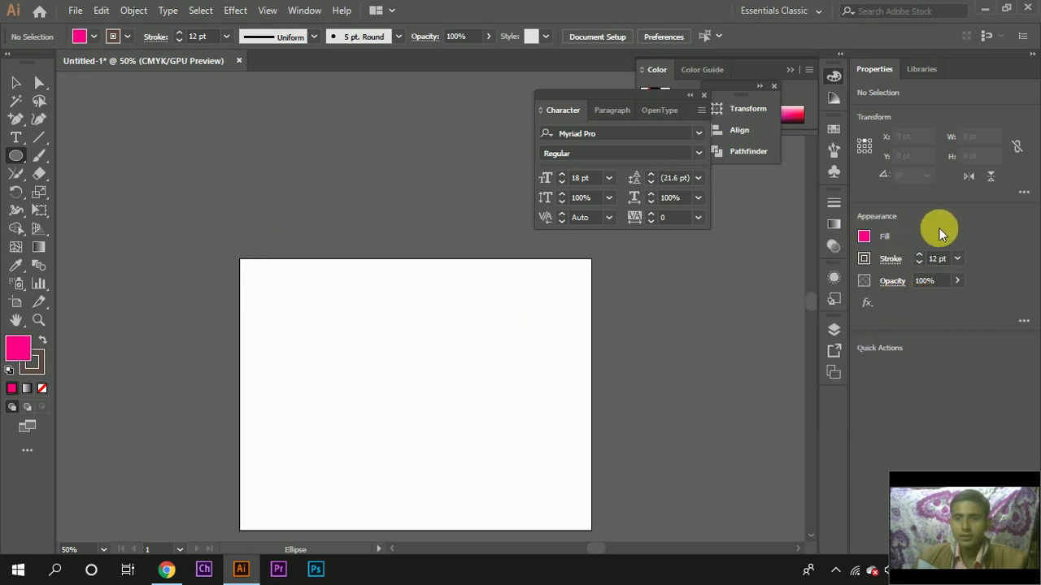
click(863, 258)
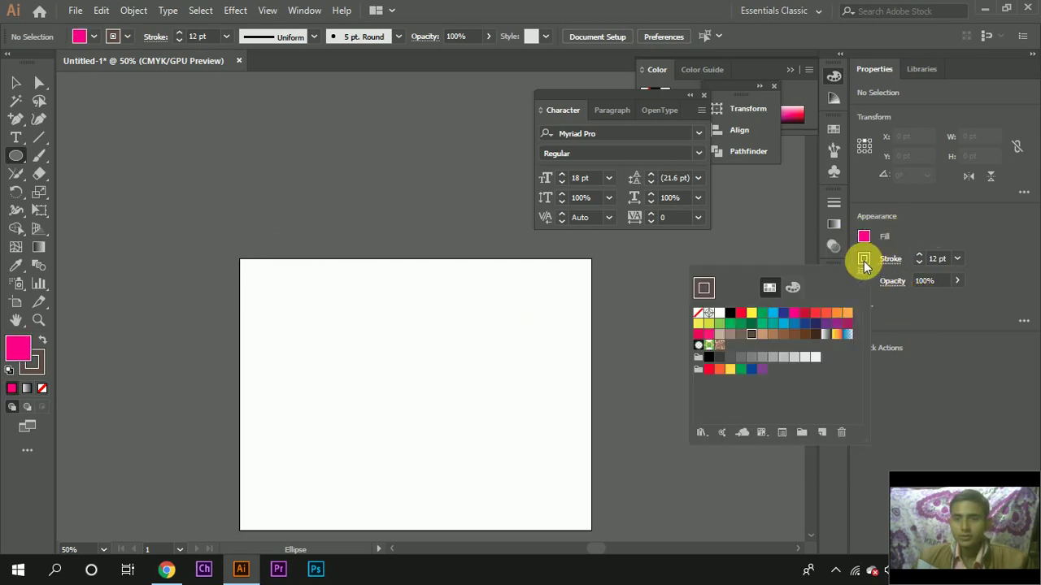
click(699, 313)
click(971, 225)
drag(398, 295, 418, 348)
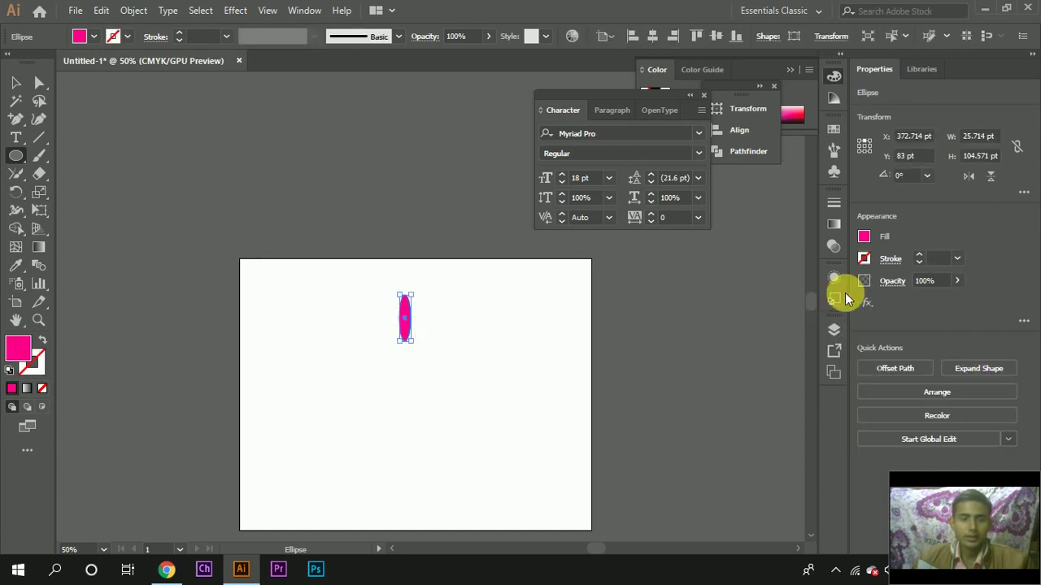
click(16, 82)
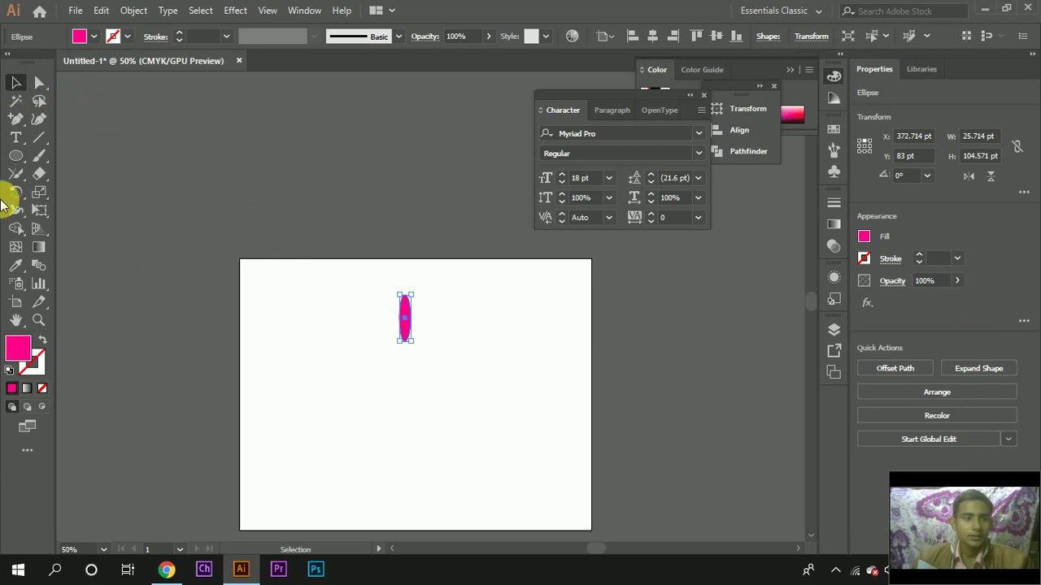
drag(14, 196, 73, 196)
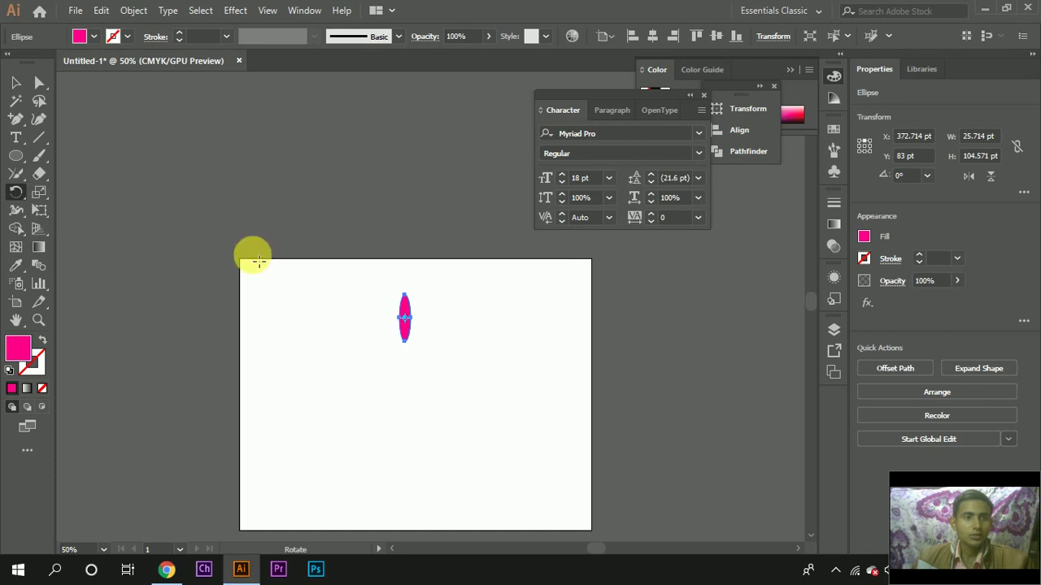
Step: Rotate a copy of the magenta ellipse around a pivot below it to about 337.82°
key(ctrl+plus)
key(ctrl+plus)
scroll(501, 372, down, 2)
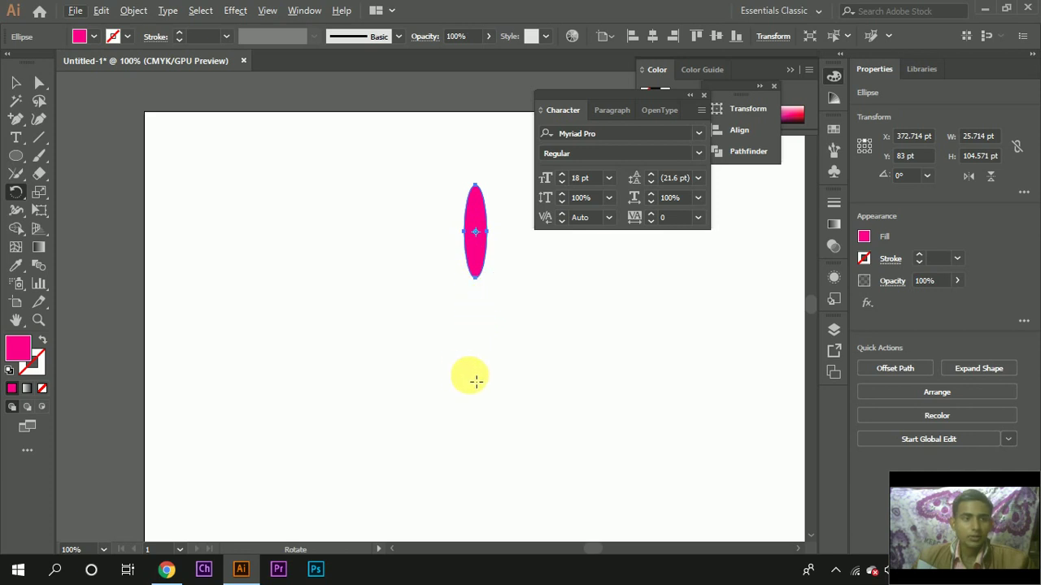
key(ctrl+minus)
key(ctrl+minus)
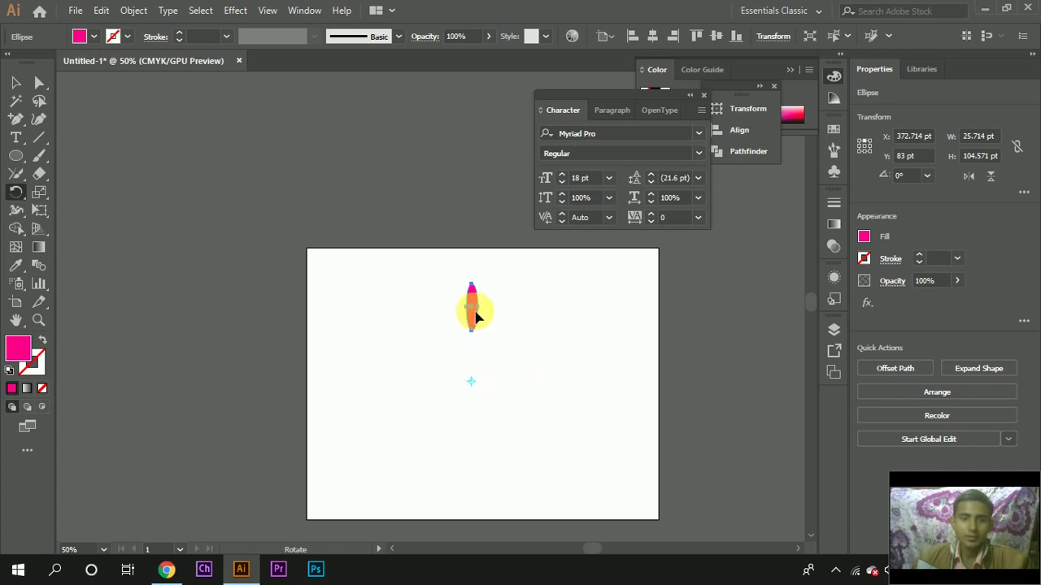
key(ctrl+plus)
key(ctrl+plus)
key(ctrl+minus)
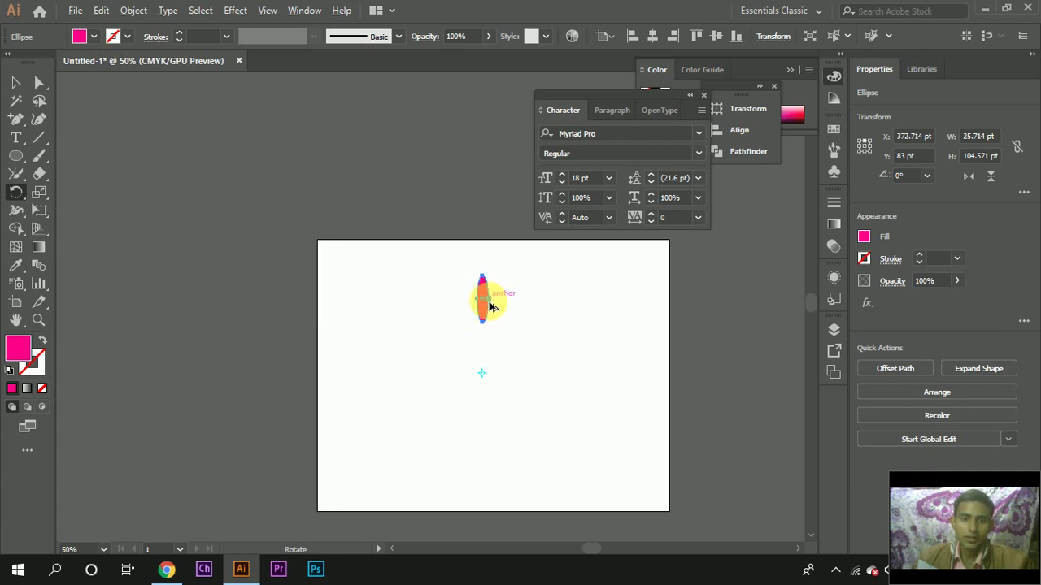
scroll(491, 299, up, 3)
drag(480, 301, 542, 327)
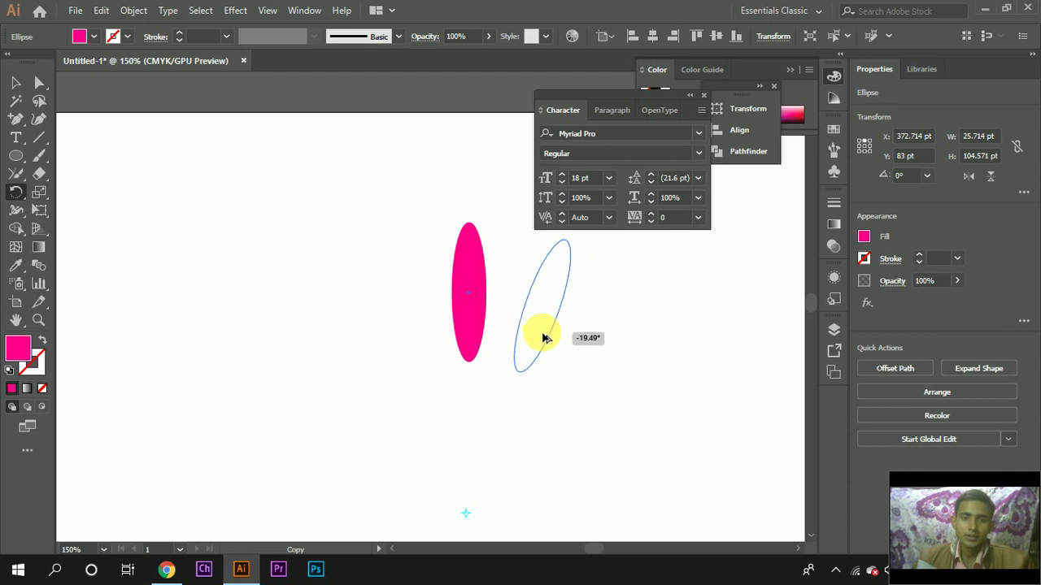
drag(595, 355, 563, 343)
scroll(569, 350, down, 5)
scroll(575, 358, up, 3)
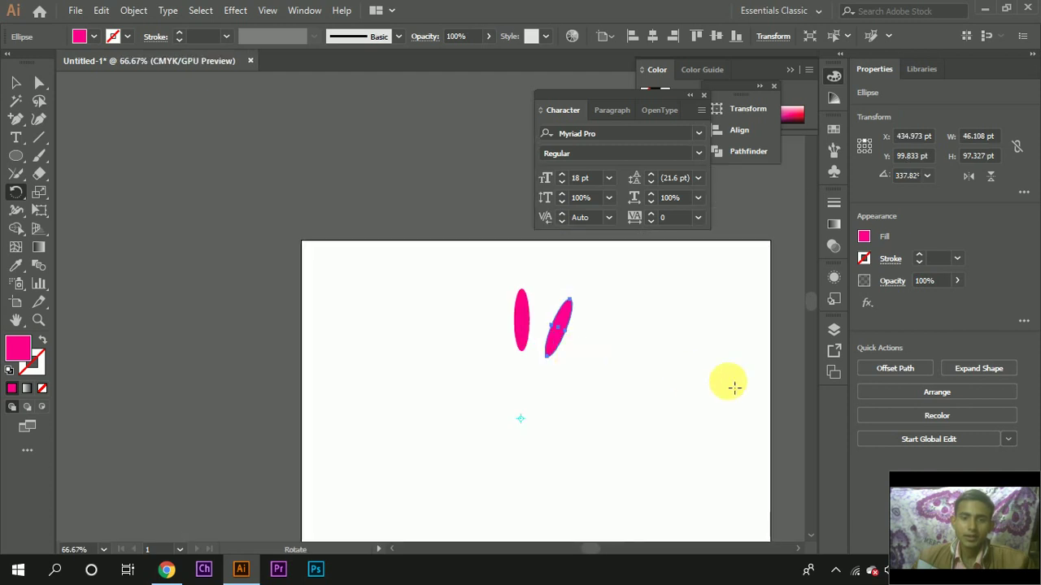
Step: Repeat the rotated pink petal copy six more times to complete the ring around the centre
key(ctrl+d)
key(ctrl+d)
key(ctrl+d)
key(ctrl+d)
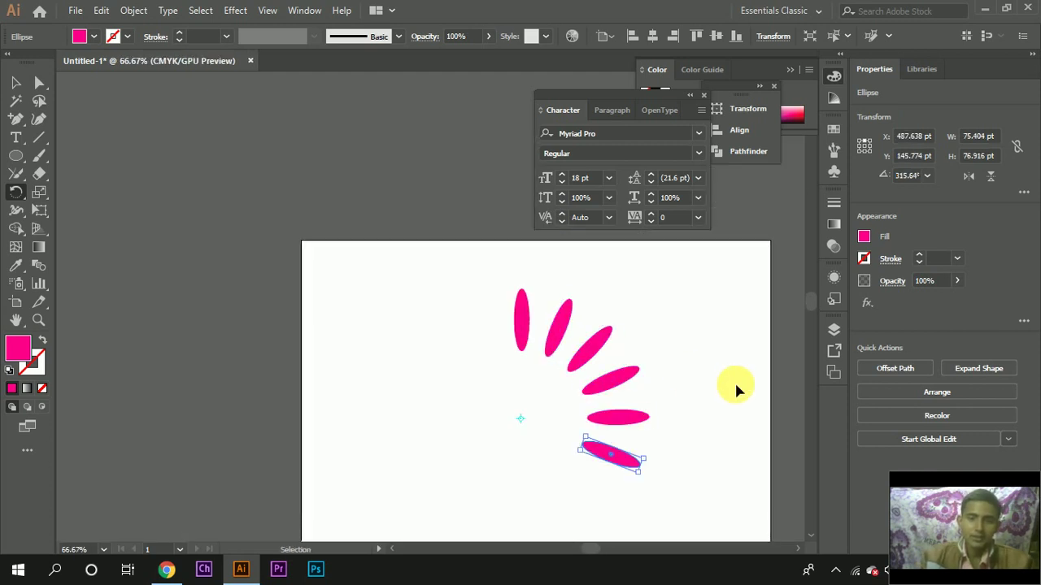
key(ctrl+d)
key(ctrl+d)
key(ctrl+d)
key(ctrl+d)
key(ctrl+d)
key(ctrl+d)
key(ctrl+d)
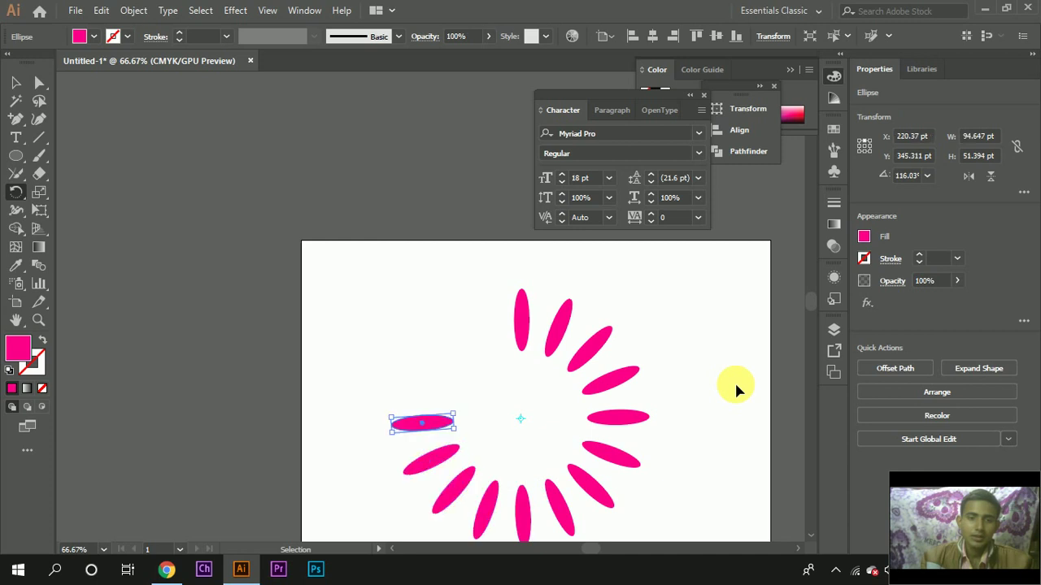
key(ctrl+d)
key(ctrl+d)
key(ctrl+d)
key(ctrl+d)
key(ctrl+d)
key(ctrl+d)
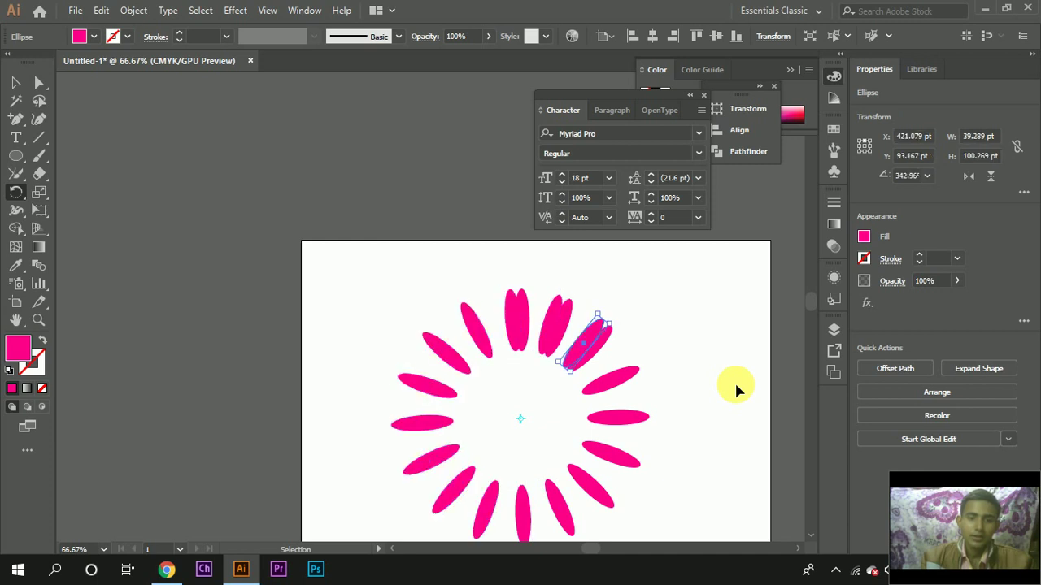
key(ctrl+d)
key(ctrl+d)
key(ctrl+d)
key(ctrl+d)
key(ctrl+d)
key(ctrl+d)
key(ctrl+d)
key(ctrl+d)
key(ctrl+d)
key(ctrl+d)
key(ctrl+d)
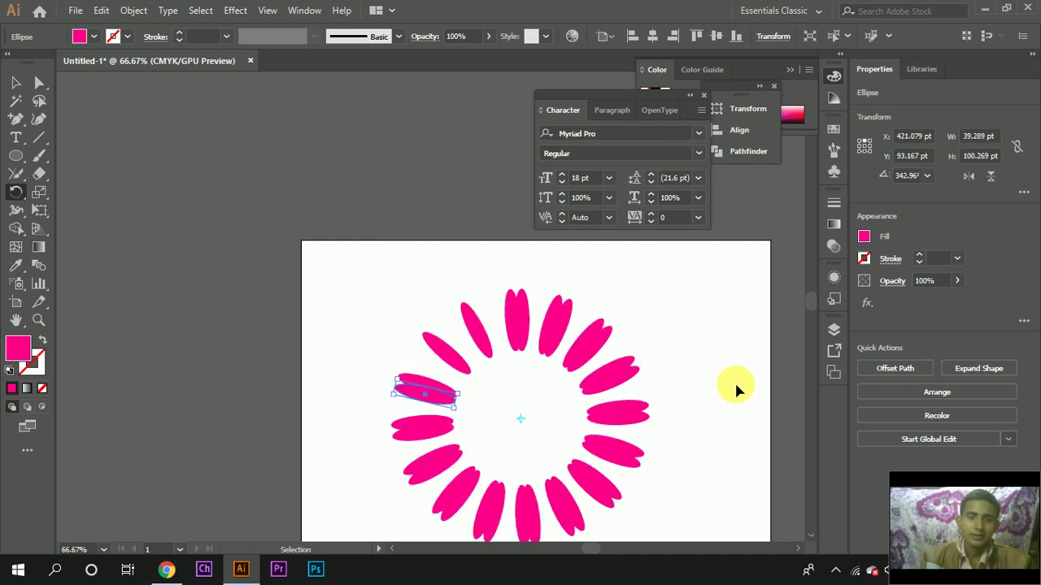
key(ctrl+d)
key(ctrl+d)
key(ctrl+d)
key(ctrl+d)
key(ctrl+d)
key(ctrl+d)
key(ctrl+d)
key(ctrl+d)
key(ctrl+d)
key(ctrl+d)
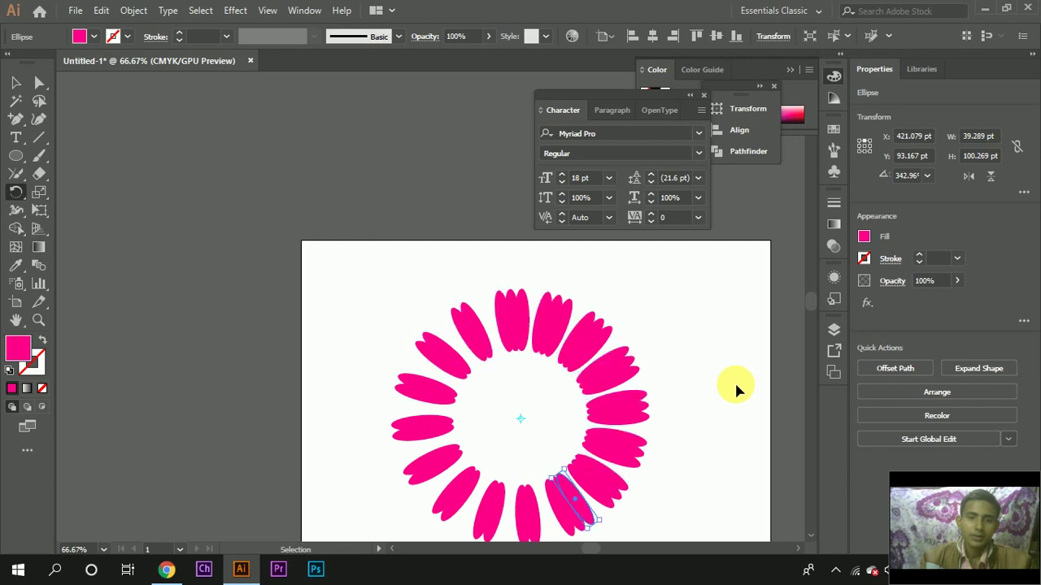
key(ctrl+d)
key(ctrl+d)
key(ctrl+d)
key(ctrl+d)
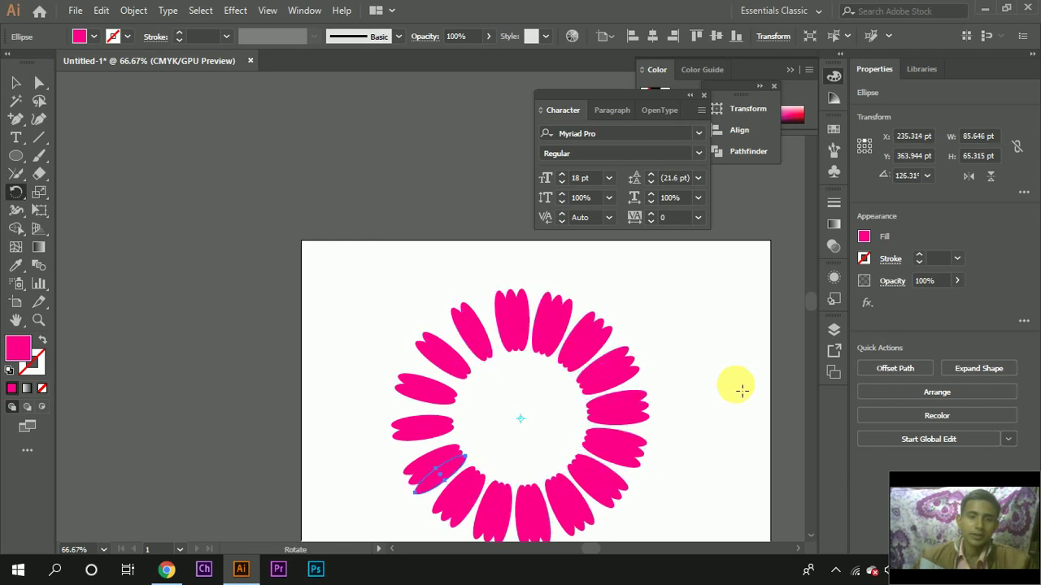
scroll(530, 408, up, 1)
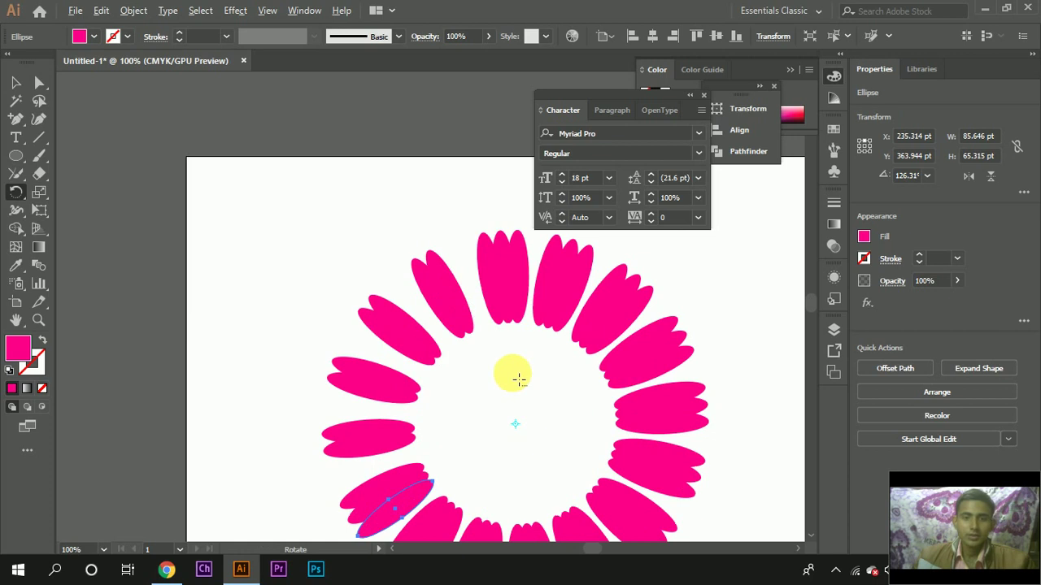
scroll(494, 411, down, 3)
scroll(480, 398, up, 3)
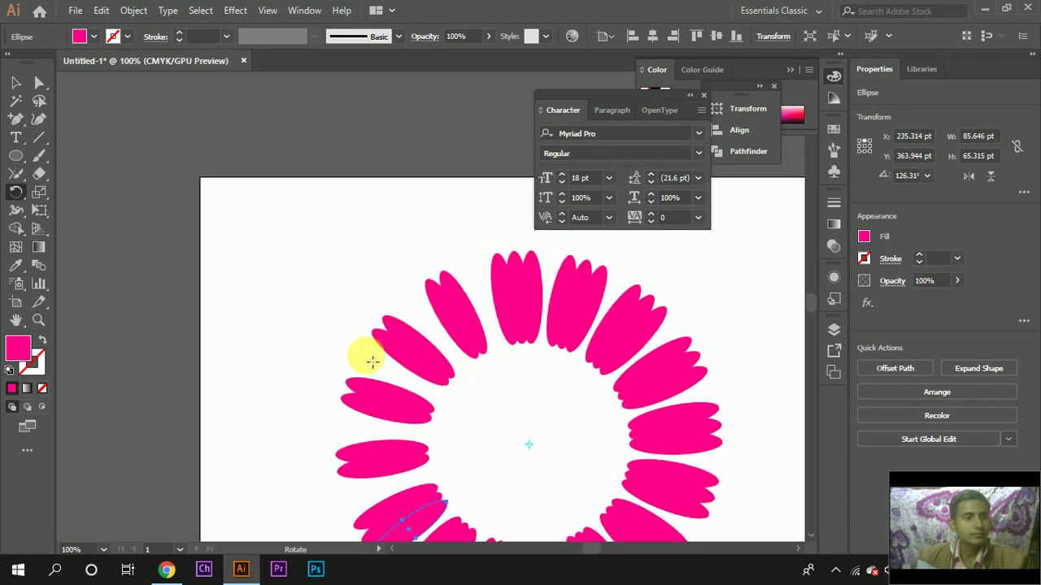
click(17, 156)
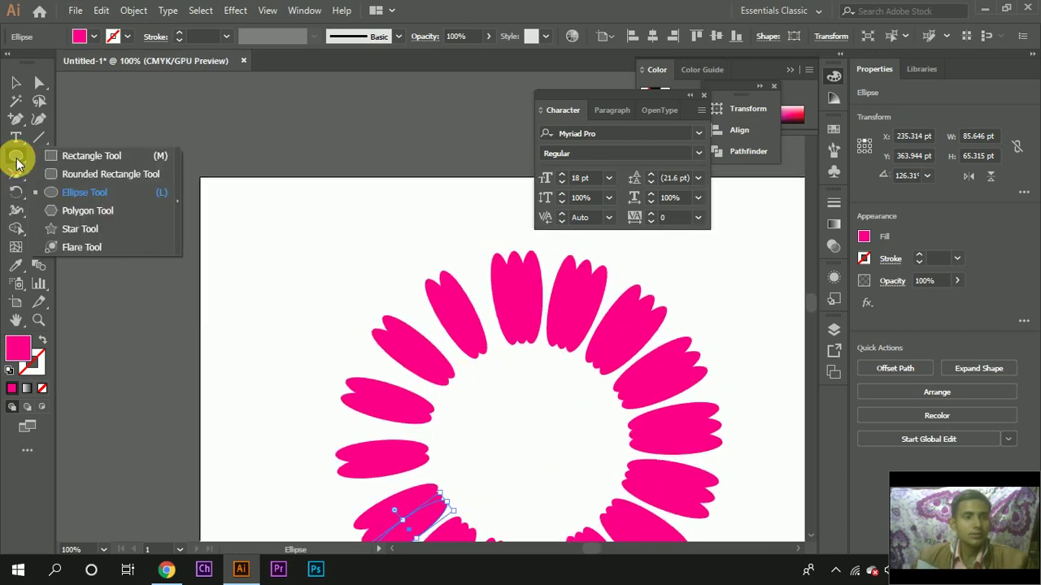
Step: Draw a slim ellipse of about 16.3 × 100.3 pt and move it between the top petals
click(91, 194)
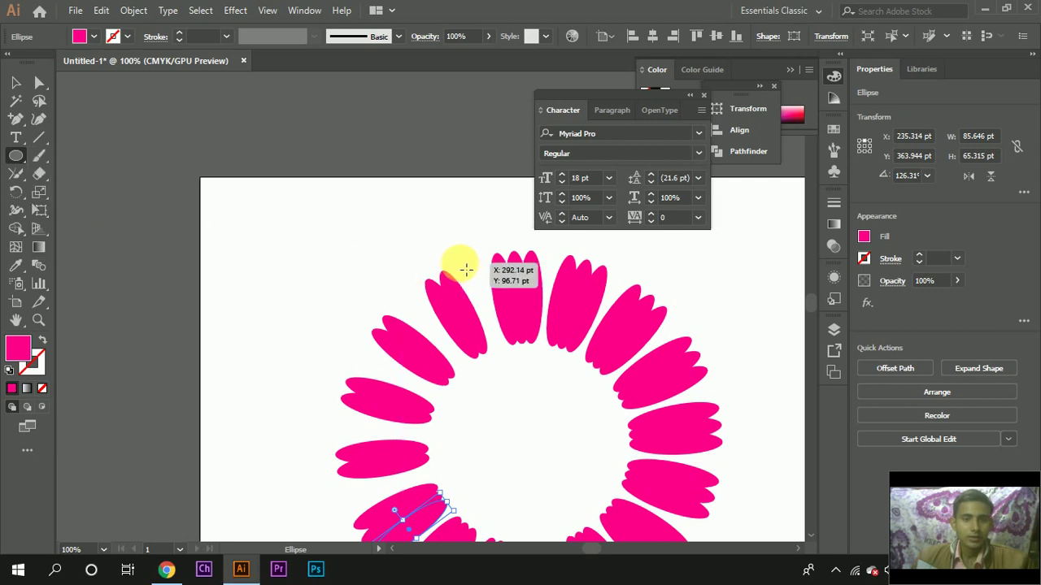
mouse_move(460, 263)
mouse_down()
mouse_move(492, 334)
mouse_move(490, 363)
mouse_move(478, 356)
mouse_up()
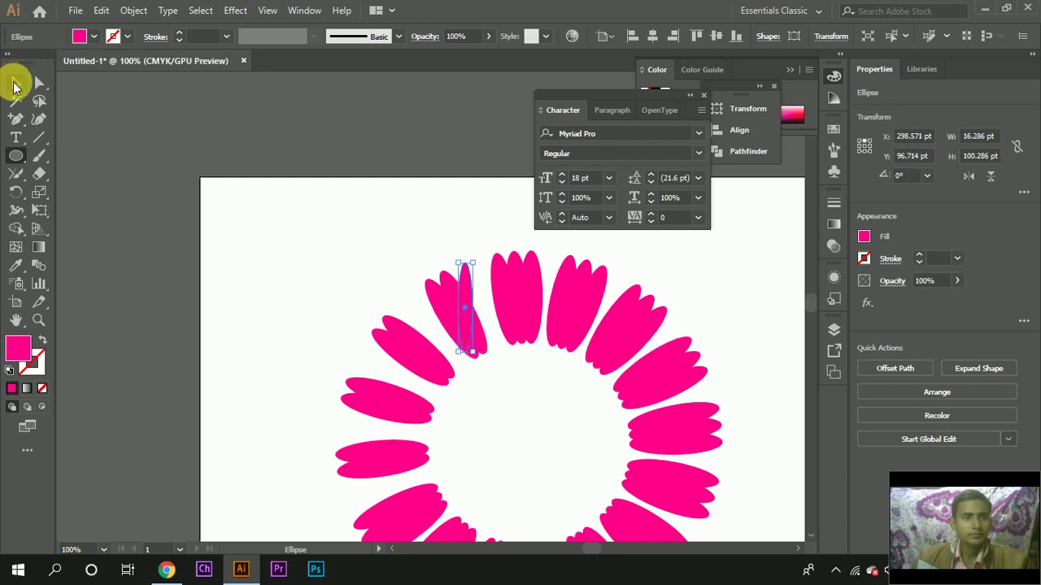
click(15, 83)
drag(465, 321, 546, 316)
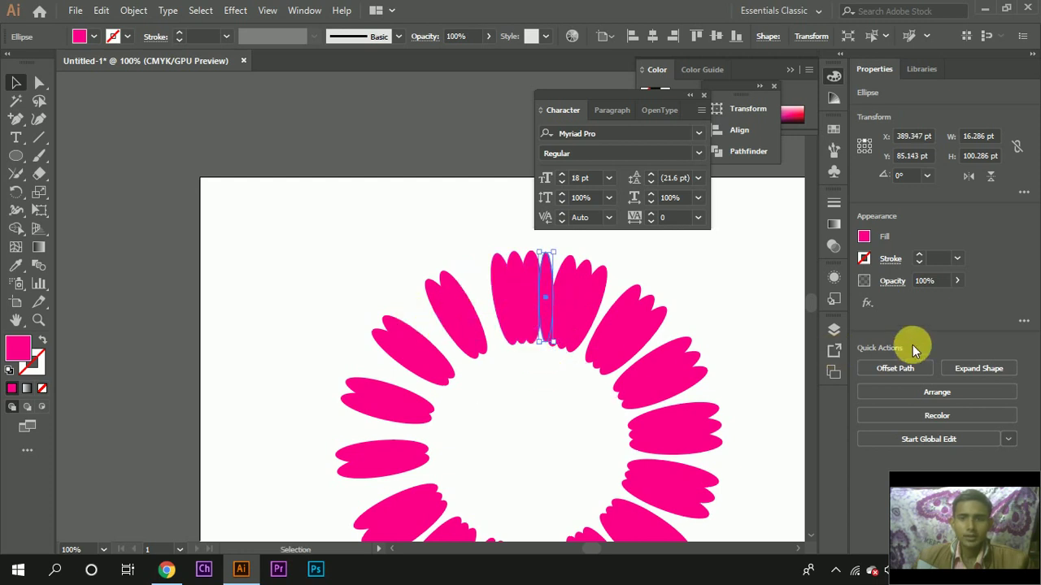
Step: Fill the narrow petal with red from the fill swatches
click(864, 236)
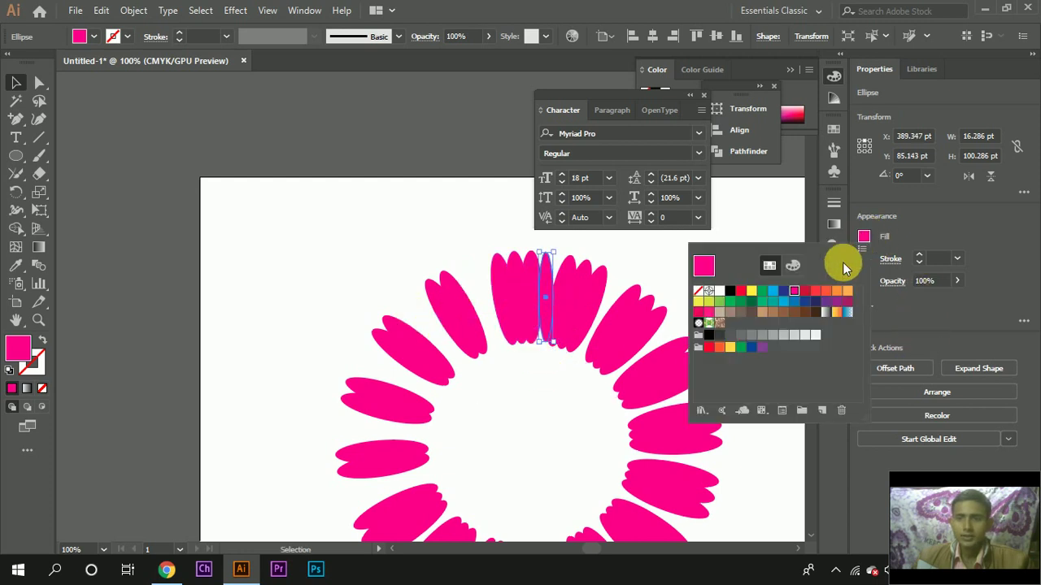
click(808, 291)
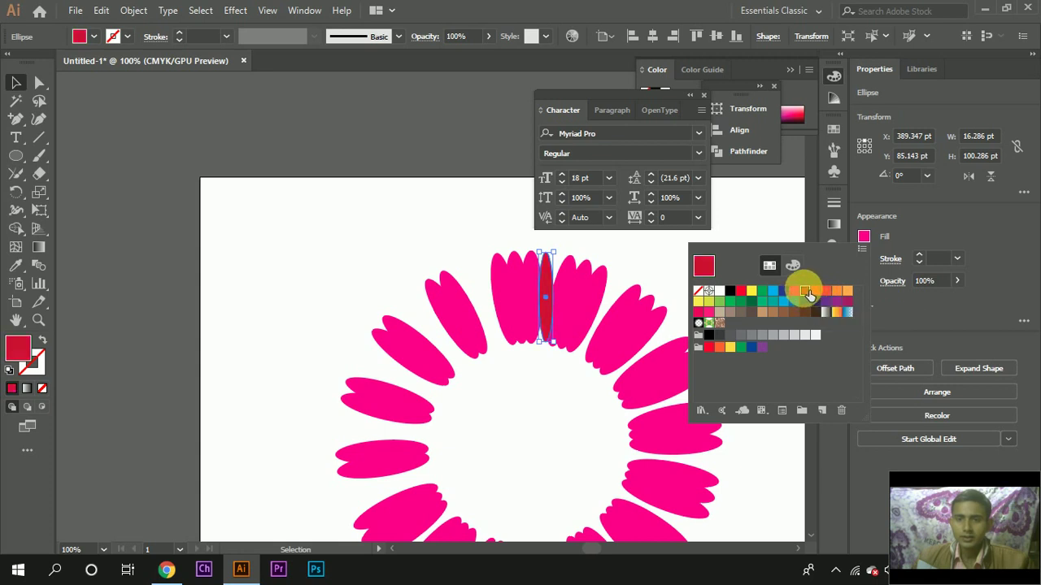
click(720, 349)
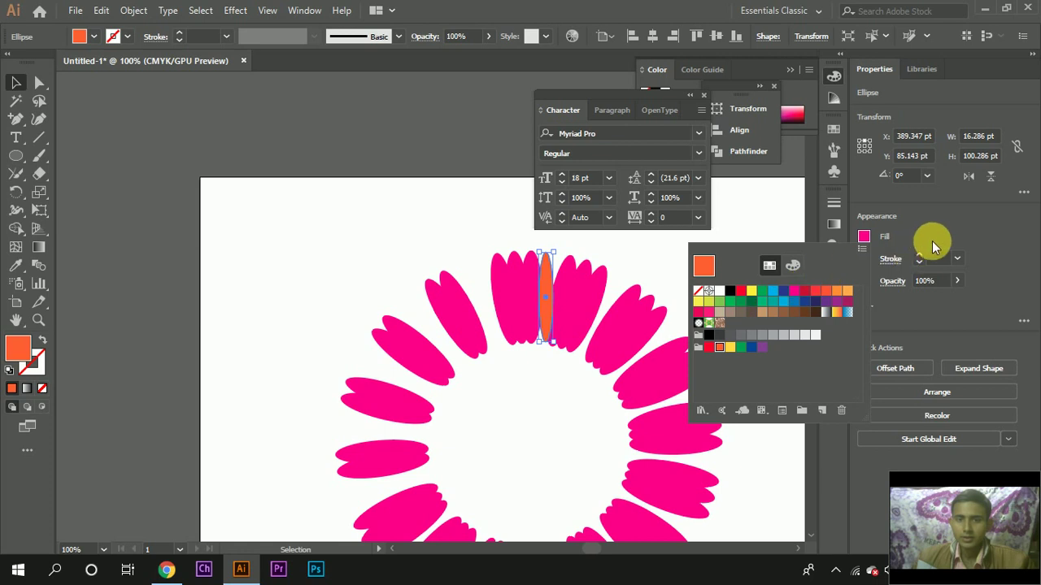
click(963, 242)
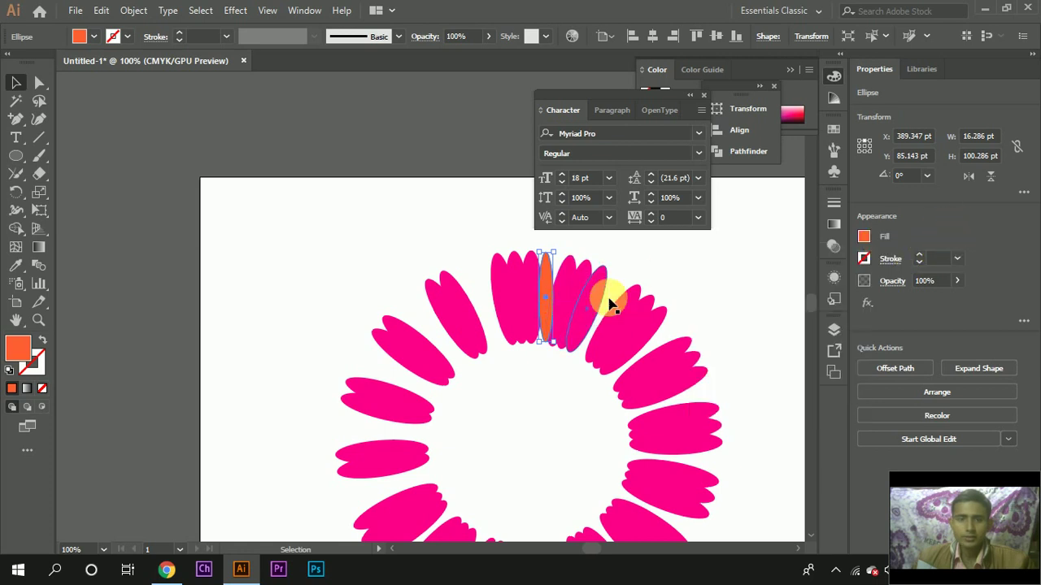
Step: Keep the fill red, then rotate-copy the red petal around the flower centre and repeat three times
click(13, 195)
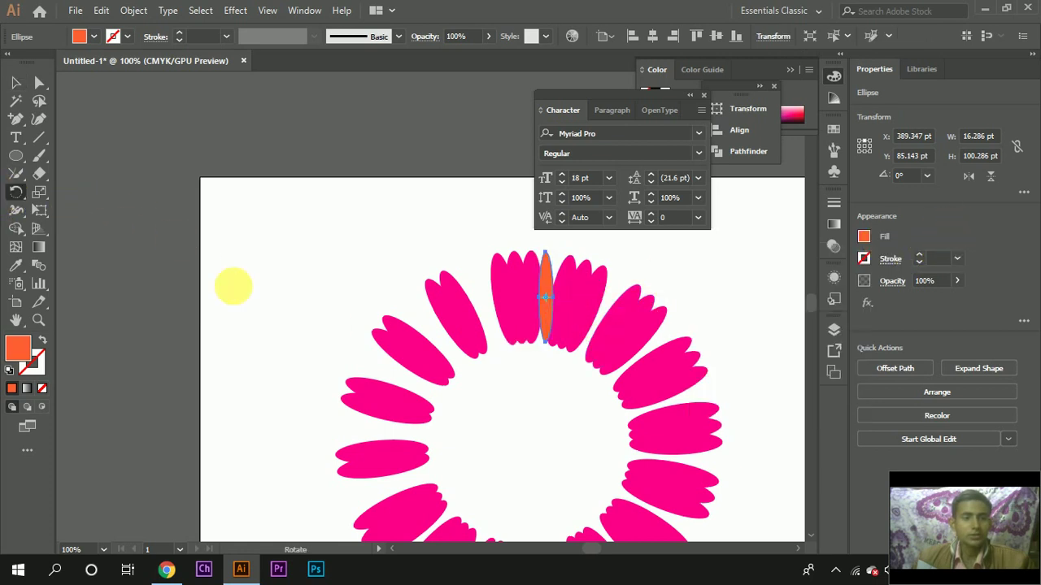
click(526, 441)
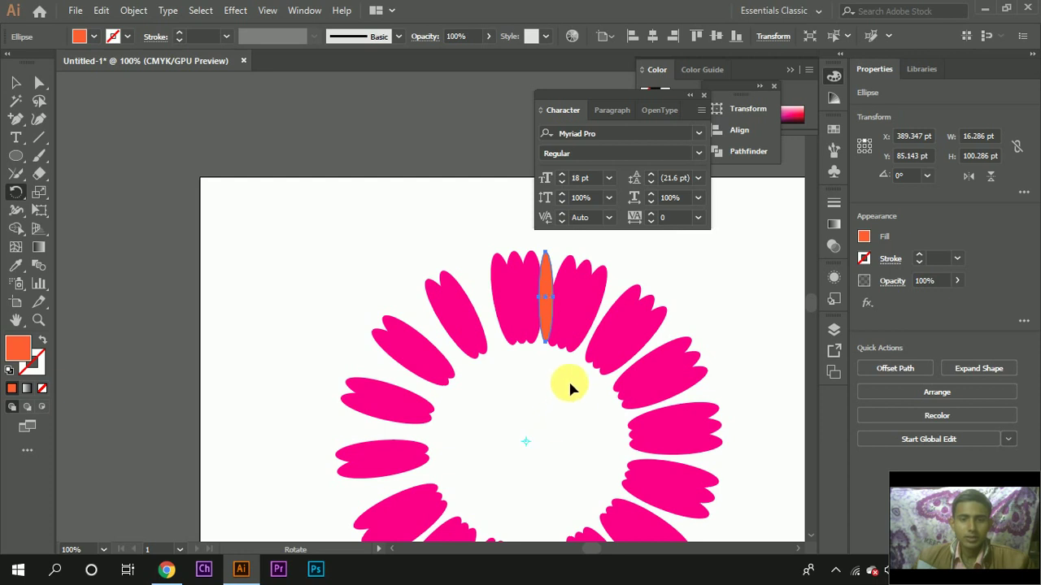
key(ctrl+z)
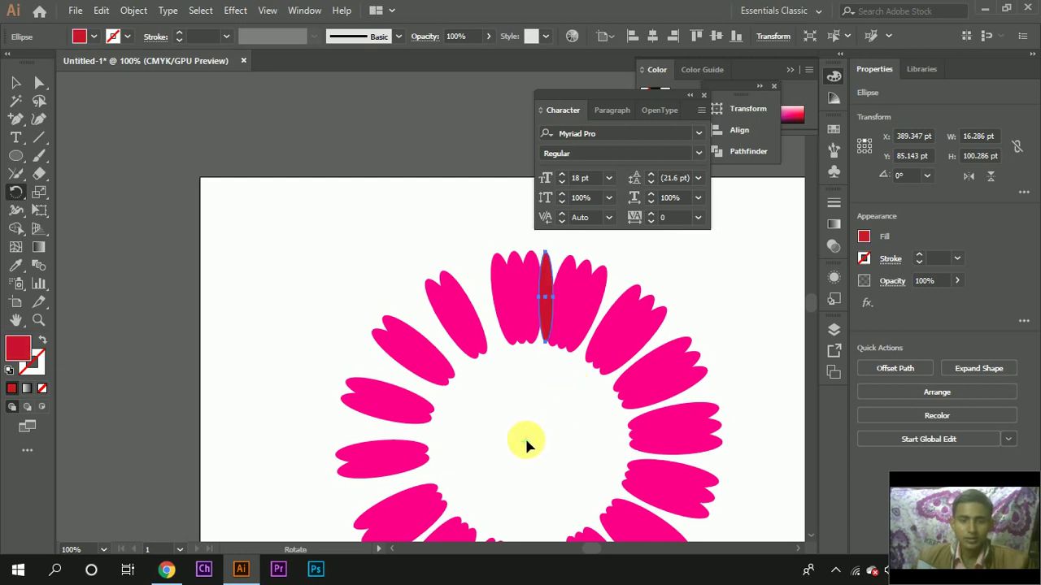
click(526, 441)
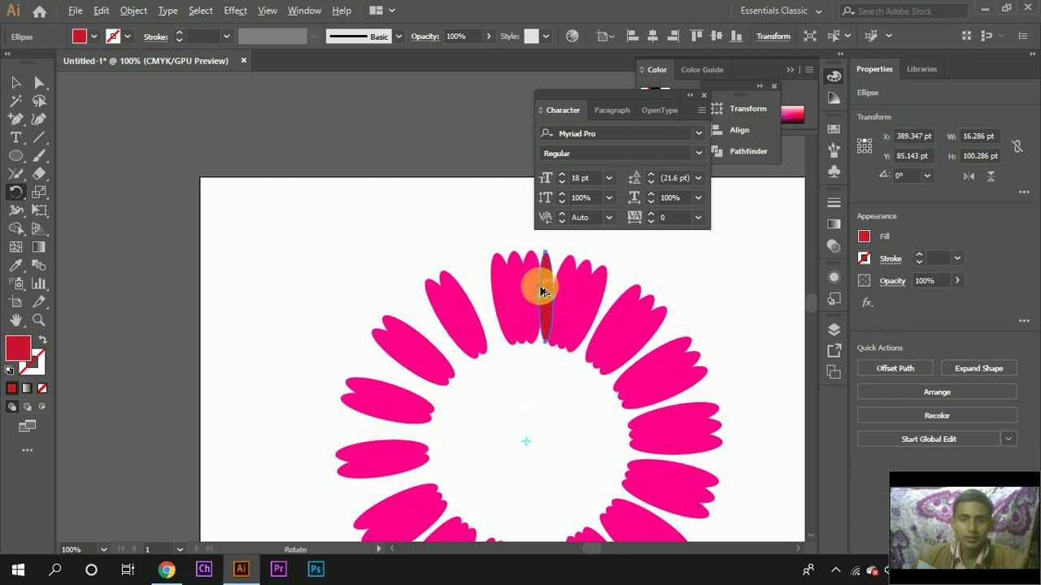
drag(543, 290, 597, 303)
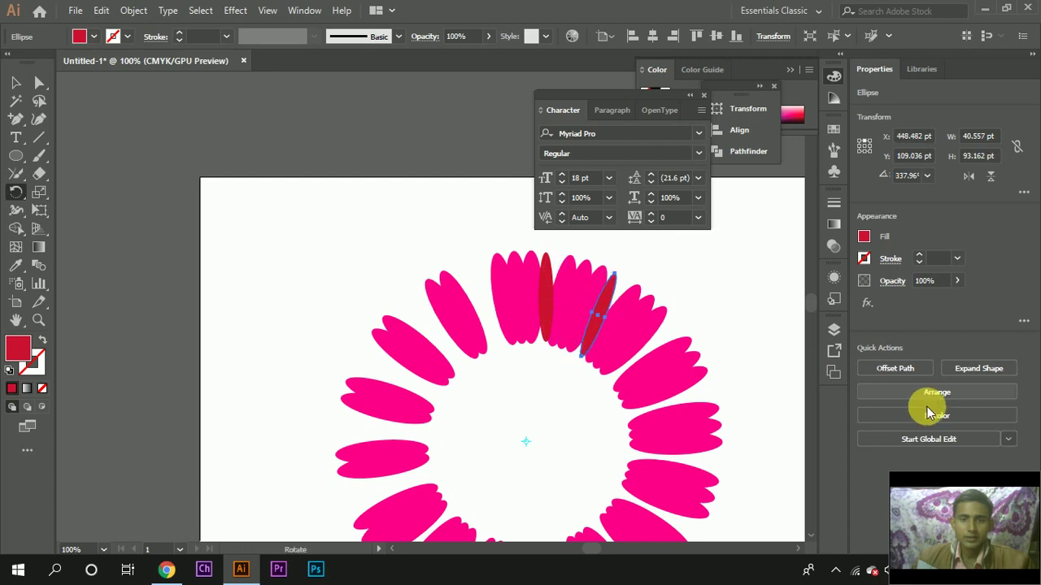
key(ctrl+d)
key(ctrl+d)
key(ctrl+d)
key(ctrl+d)
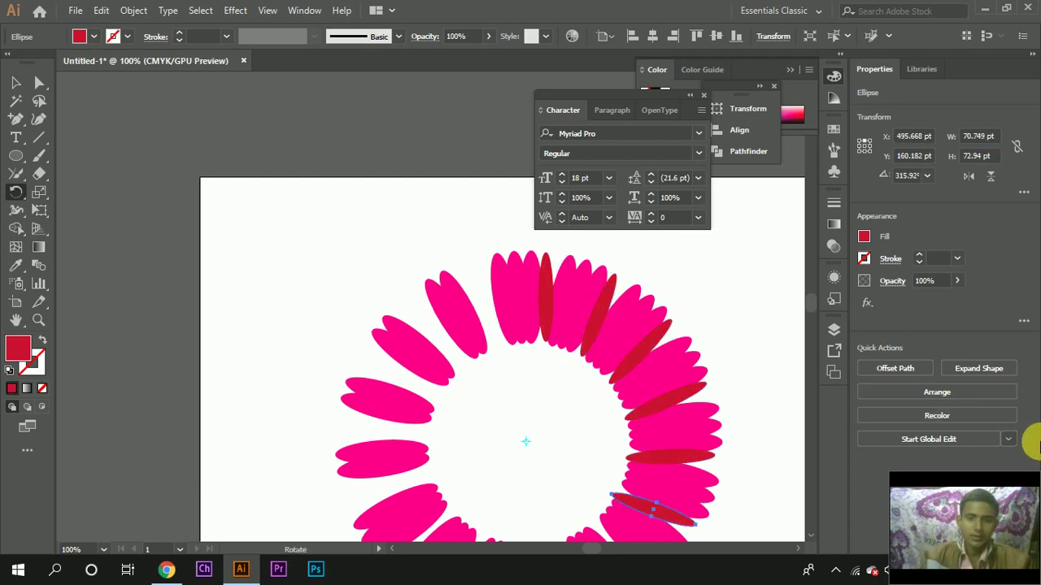
key(ctrl+d)
key(ctrl+d)
key(ctrl+d)
key(ctrl+d)
key(ctrl+d)
key(ctrl+d)
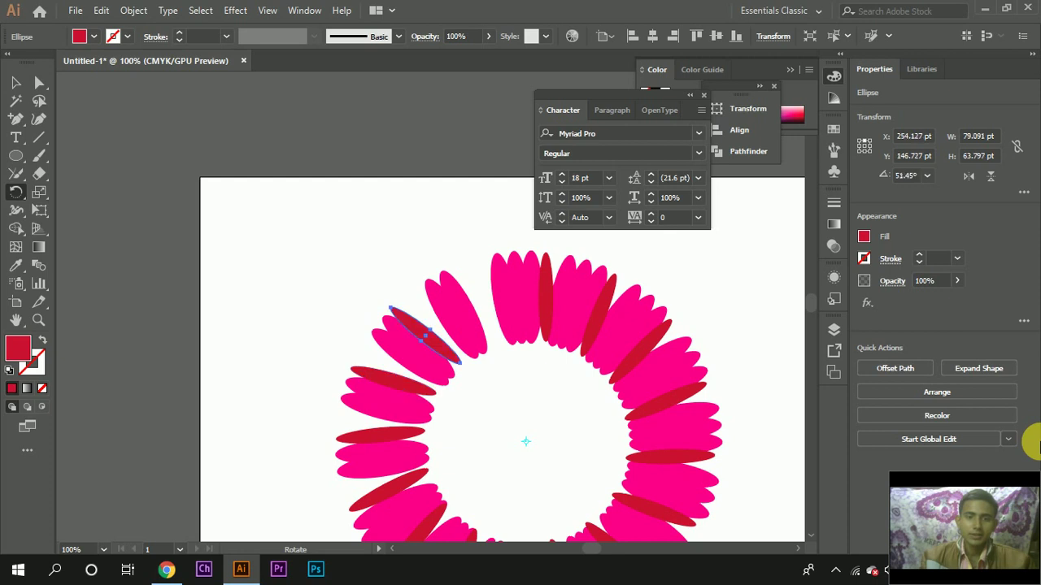
key(ctrl+d)
key(ctrl+d)
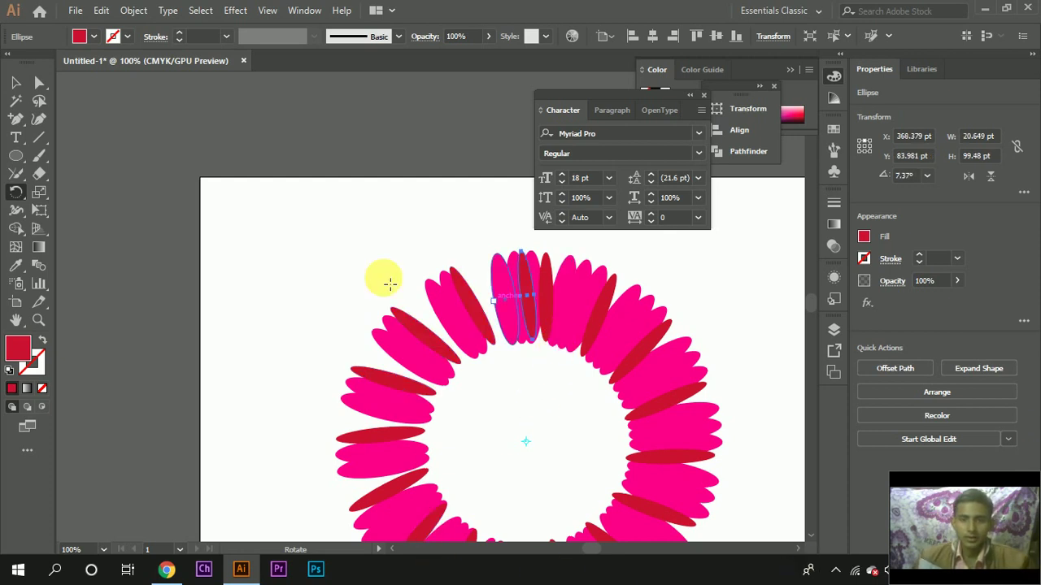
Step: Select the upper-right pink petal and switch to the Rotate tool
click(15, 82)
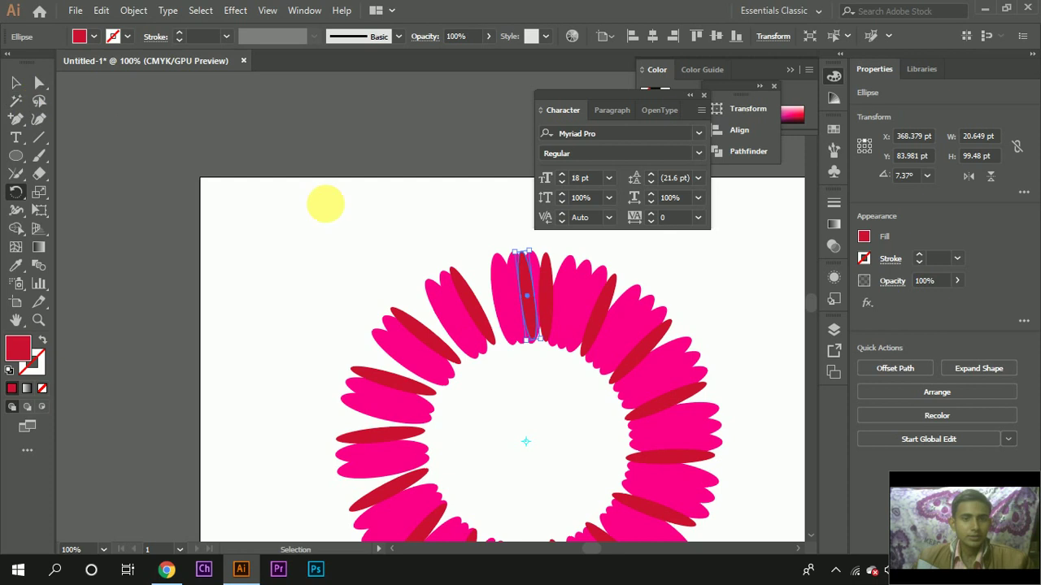
click(625, 330)
key(r)
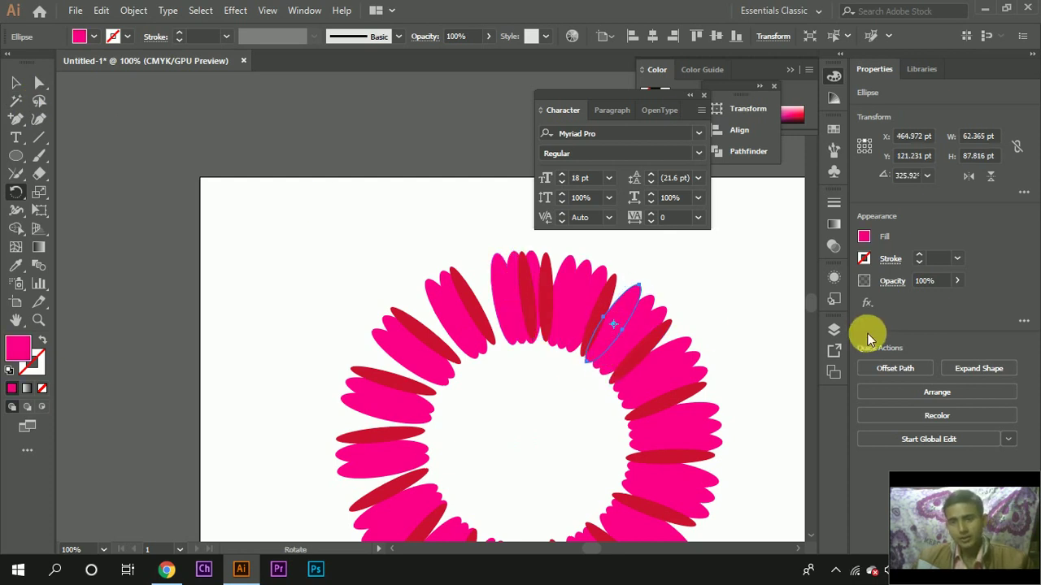
Step: Change the selected petal's fill to yellow
click(864, 238)
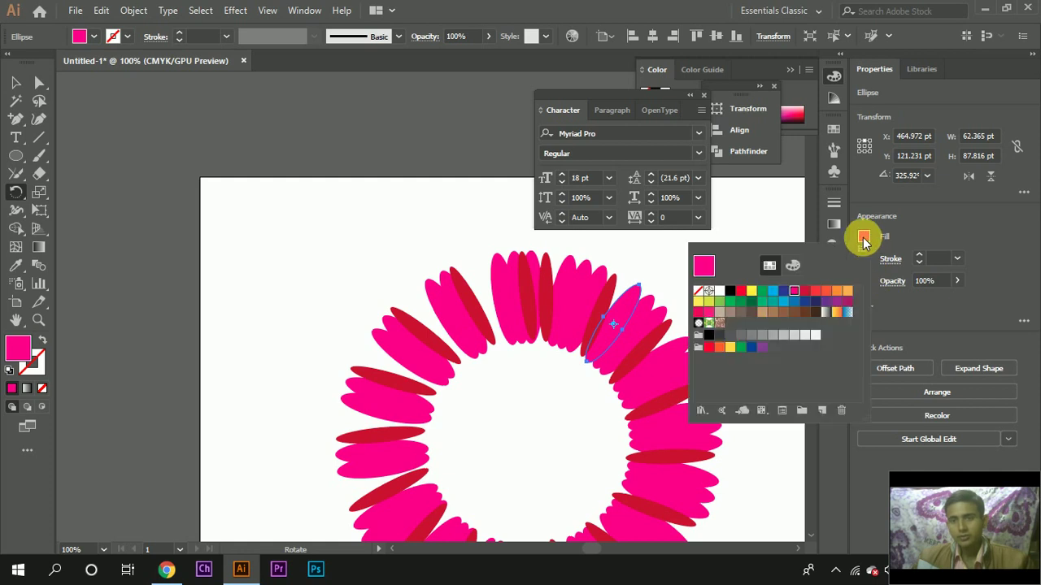
click(720, 293)
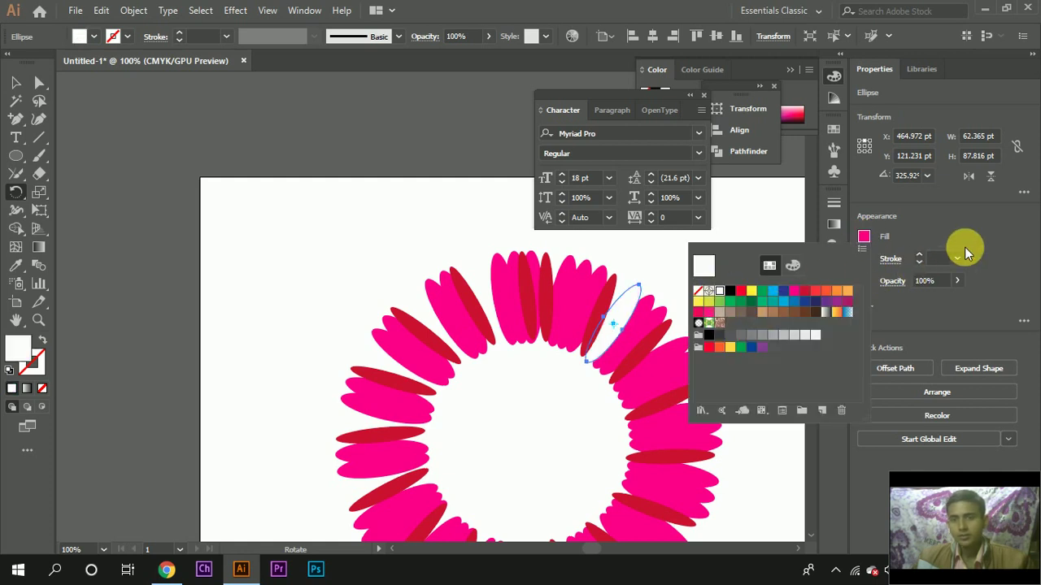
click(752, 291)
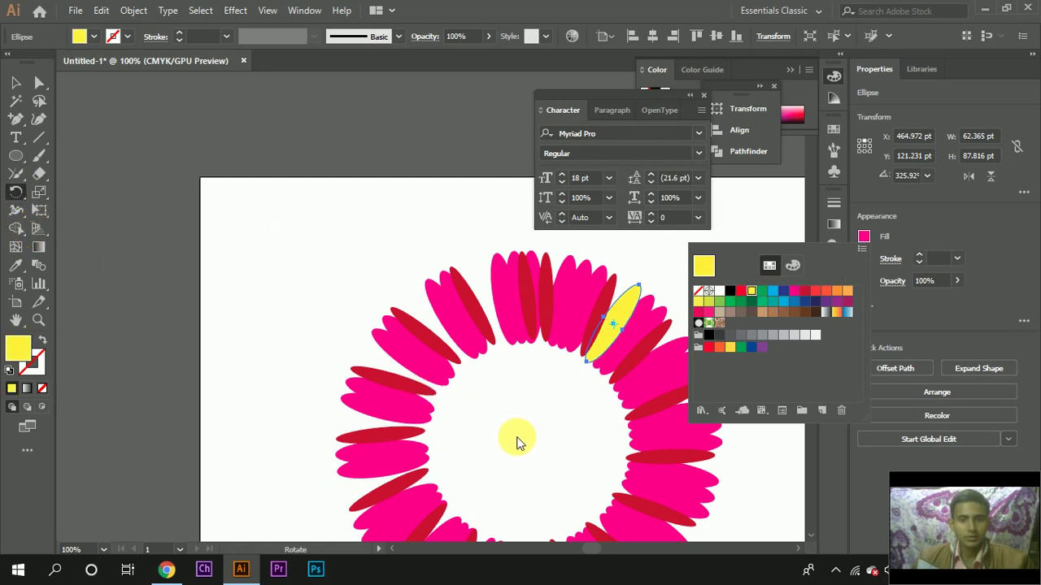
click(17, 195)
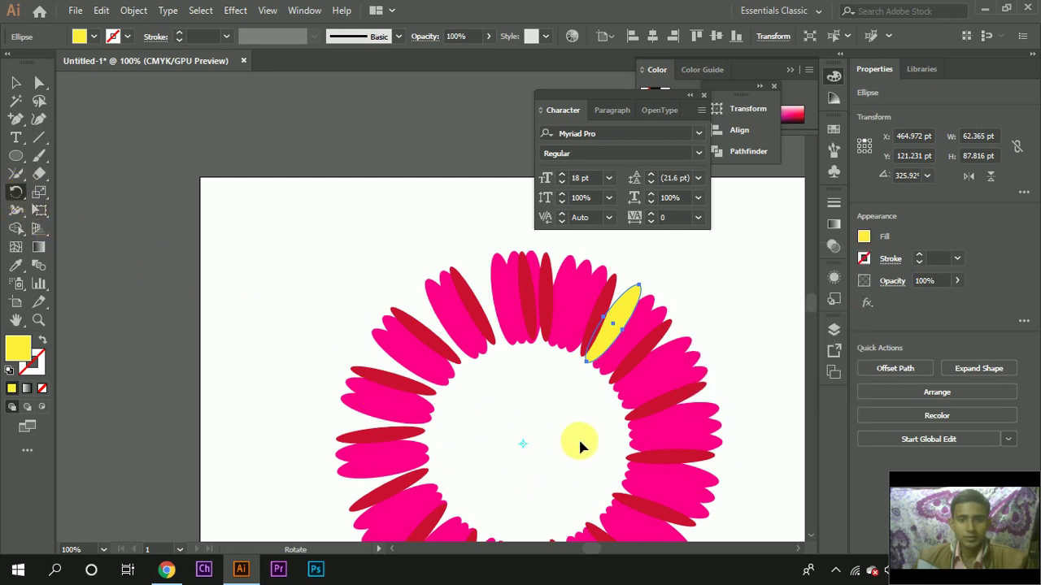
Step: Rotate a copy of the yellow petal around the centre and repeat it eight times
drag(627, 301, 667, 372)
key(ctrl+d)
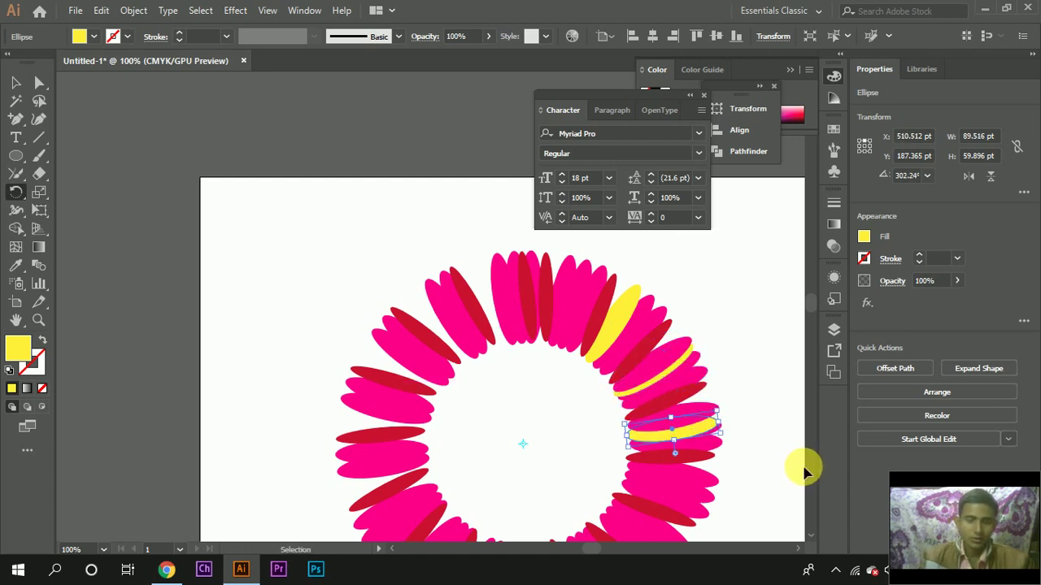
key(ctrl+d)
key(ctrl+d)
key(ctrl+d)
key(ctrl+d)
key(ctrl+d)
key(ctrl+d)
key(ctrl+d)
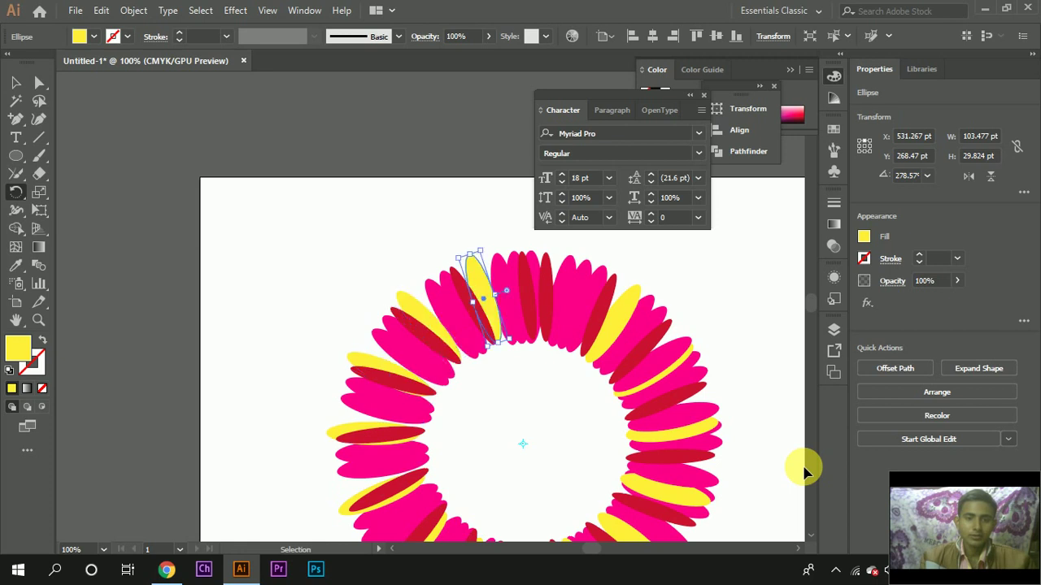
key(ctrl+d)
key(ctrl+d)
key(ctrl+d)
key(ctrl+d)
key(ctrl+d)
key(ctrl+d)
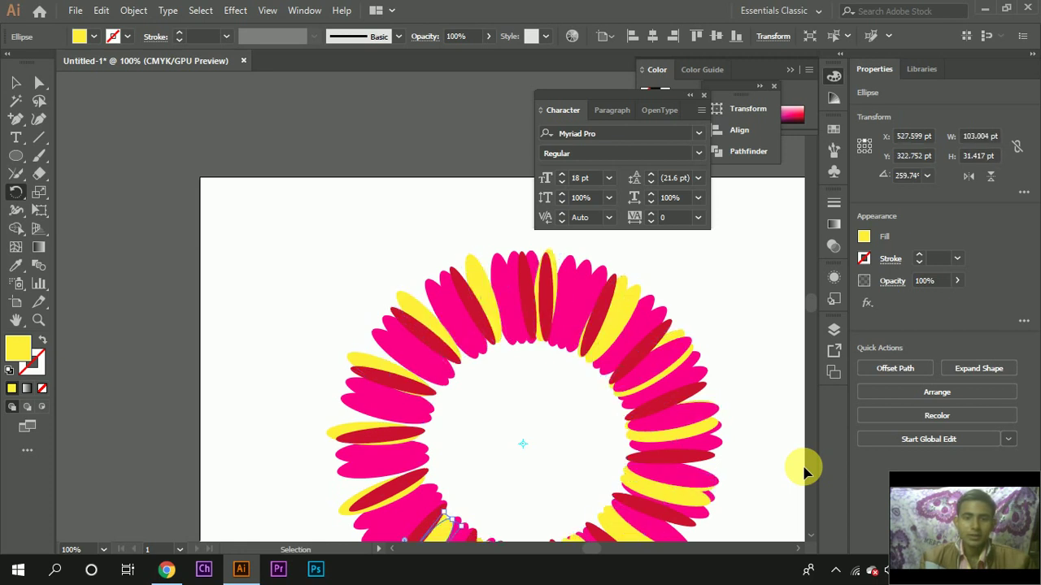
key(ctrl+d)
key(ctrl+d)
key(ctrl+d)
key(ctrl+d)
key(ctrl+d)
key(ctrl+d)
key(ctrl+d)
key(ctrl+d)
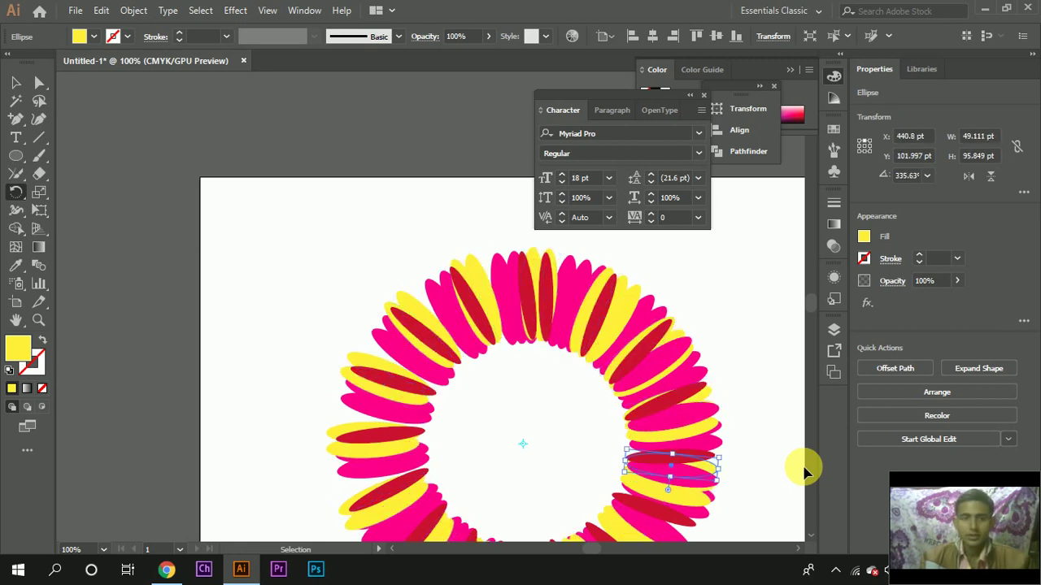
key(ctrl+d)
key(ctrl+d)
key(ctrl+d)
key(ctrl+d)
key(ctrl+d)
key(ctrl+d)
key(ctrl+d)
key(ctrl+d)
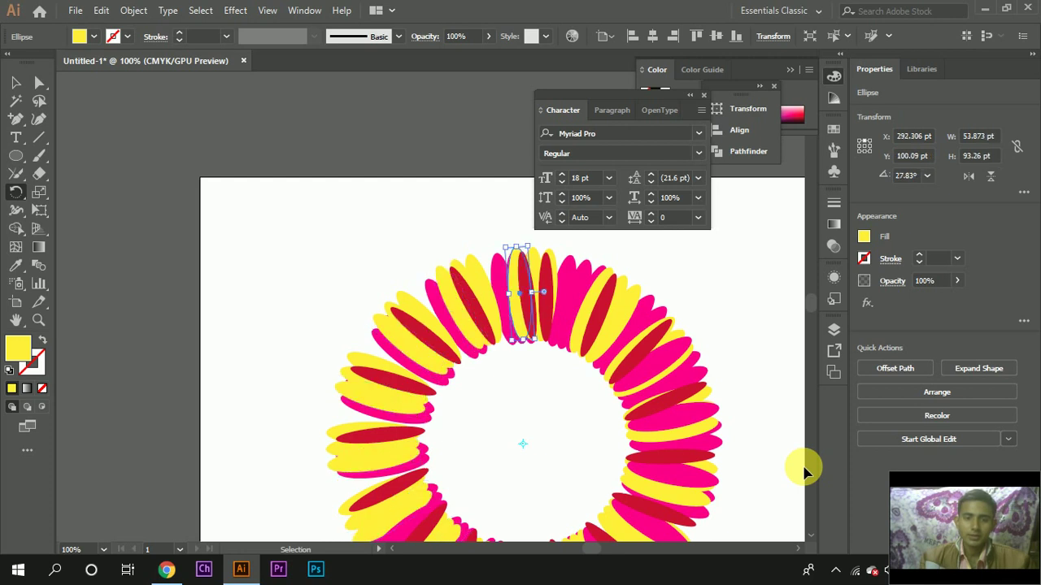
key(ctrl+d)
key(ctrl+d)
key(ctrl+d)
key(ctrl+d)
key(ctrl+d)
key(ctrl+d)
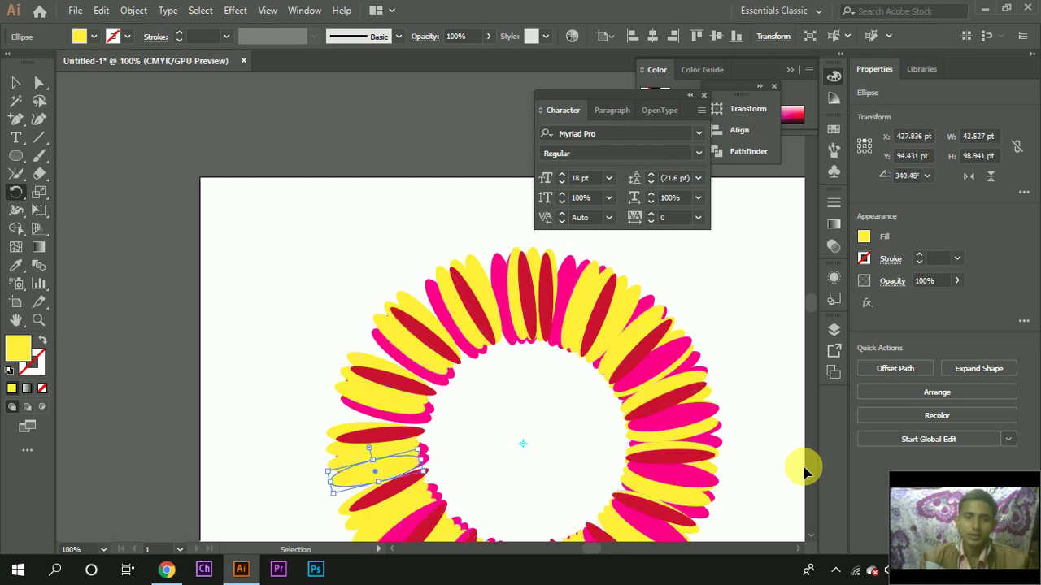
key(ctrl+d)
key(ctrl+d)
key(ctrl+d)
key(ctrl+d)
key(ctrl+d)
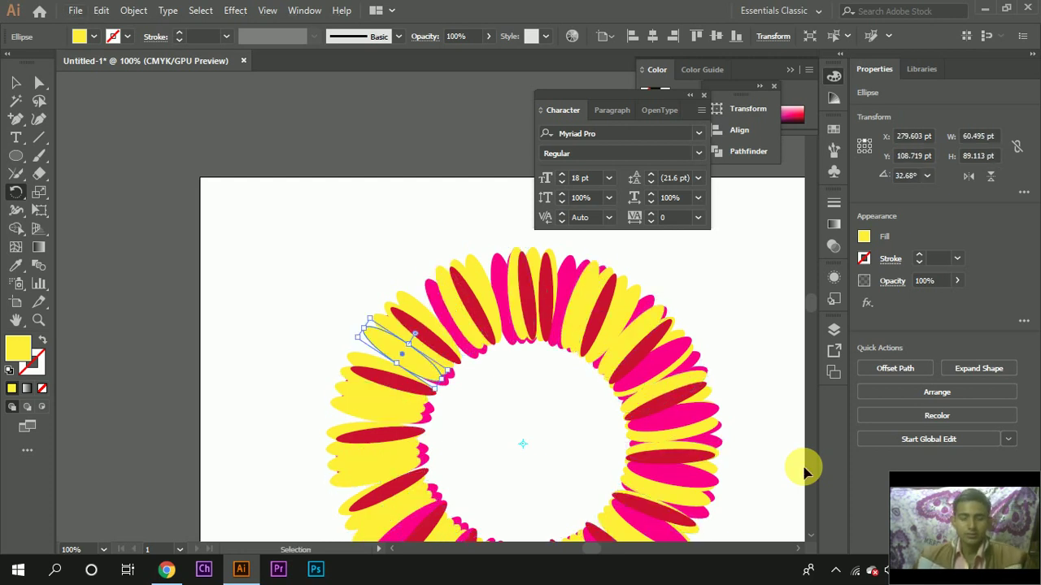
key(ctrl+d)
key(ctrl+d)
key(ctrl+d)
key(ctrl+d)
key(ctrl+d)
Step: Marquee-select and remove the whole flower, then delete the leftover pink ellipses
scroll(520, 423, down, 5)
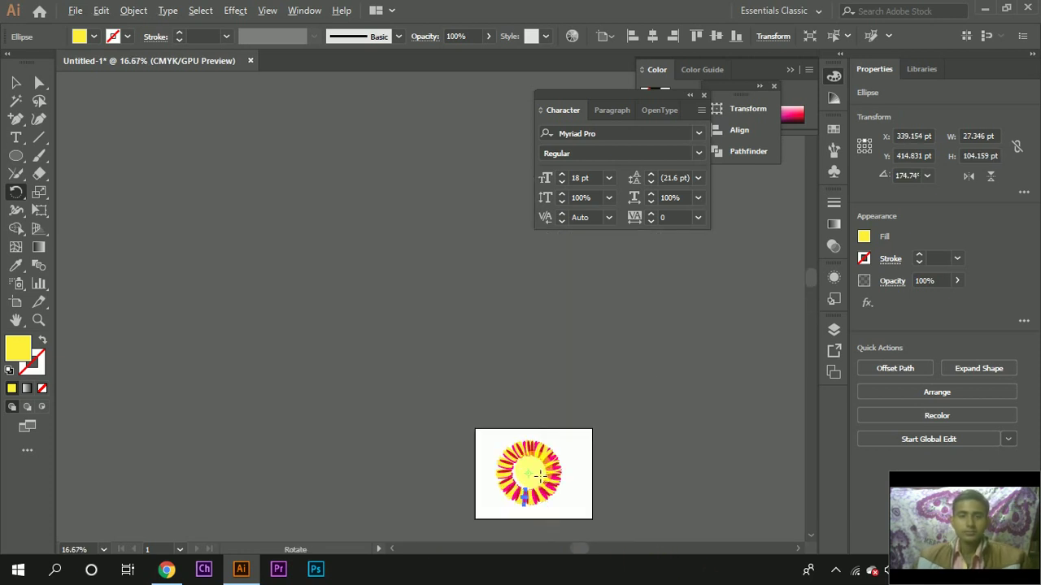
scroll(456, 455, up, 5)
scroll(440, 461, down, 2)
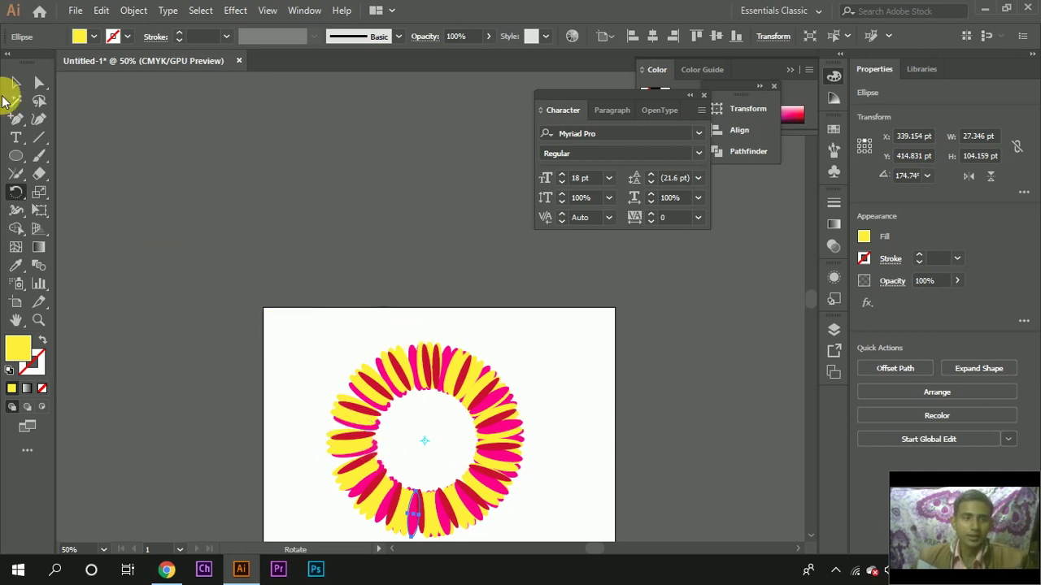
click(15, 82)
drag(219, 274, 562, 541)
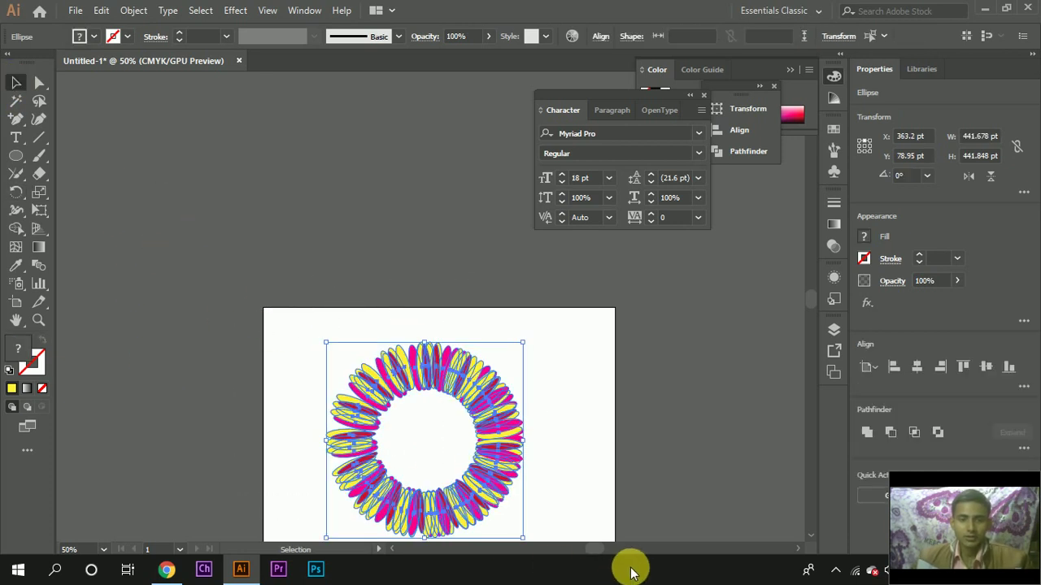
key(ctrl+z)
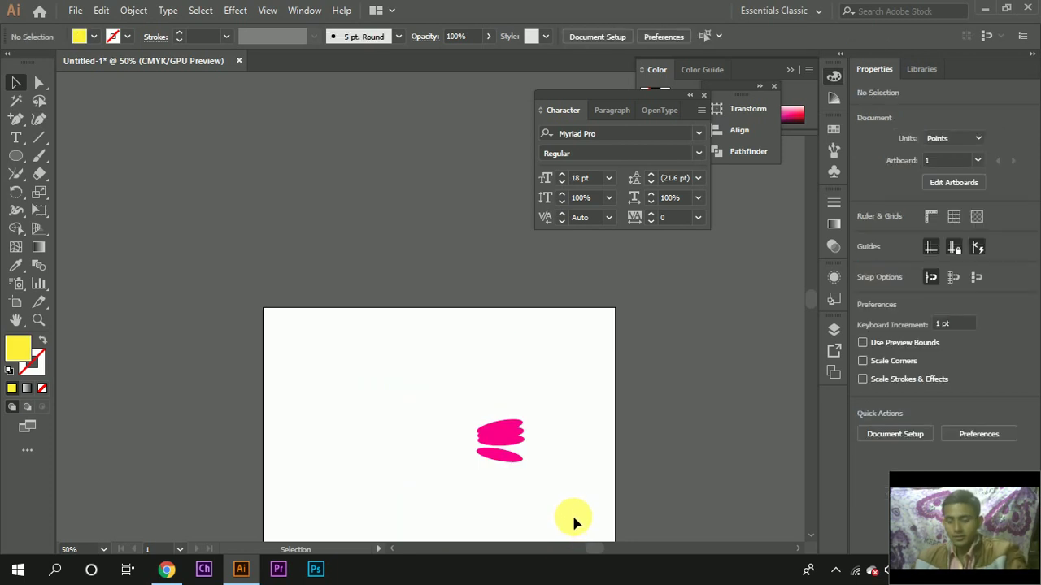
drag(431, 400, 594, 579)
key(Delete)
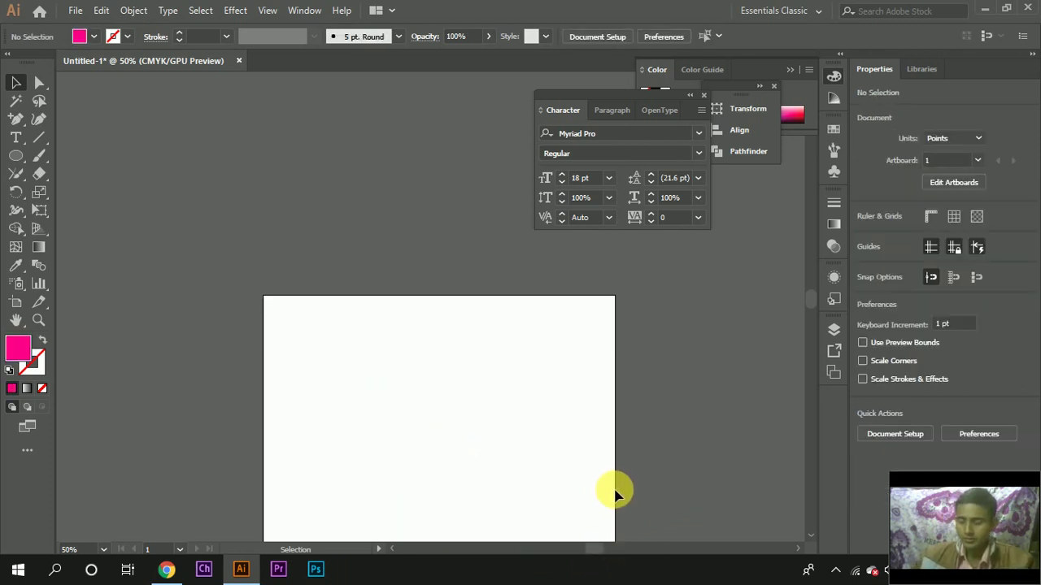
alt+scroll(259, 295, down, 2)
alt+scroll(204, 309, down, 2)
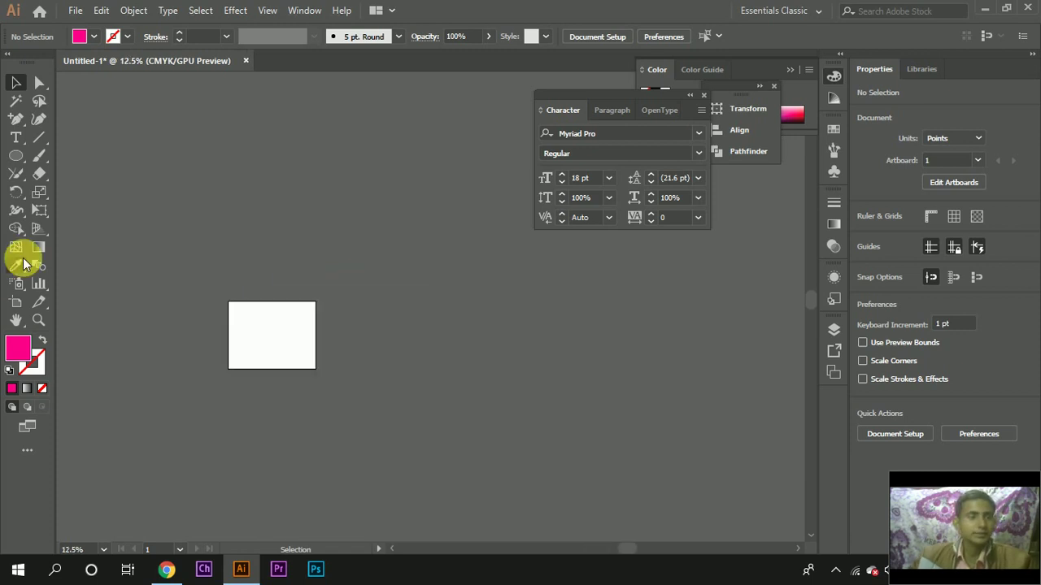
Step: Browse the Rotate, Scale and Width tool flyouts
click(15, 193)
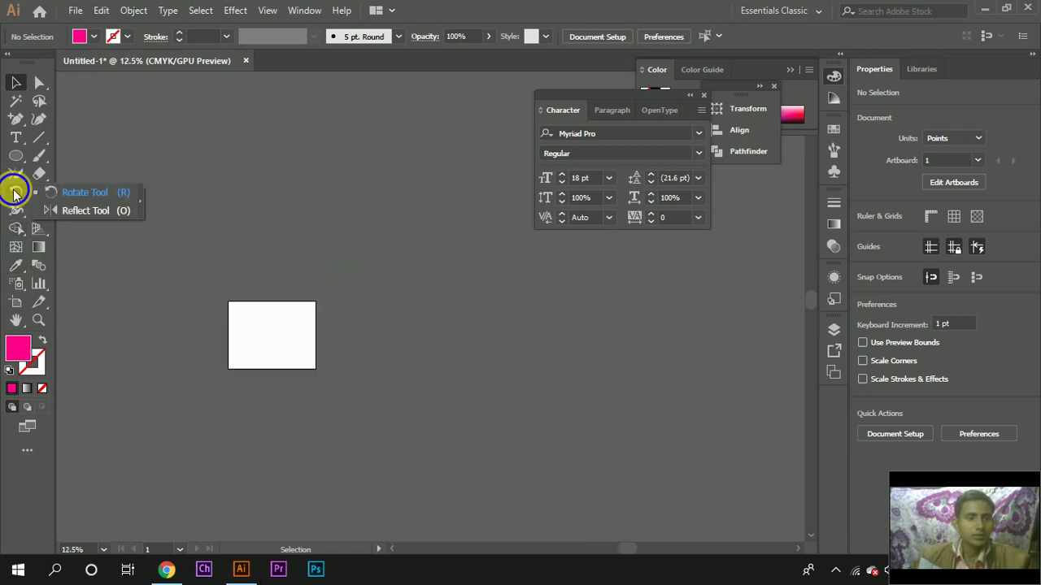
click(41, 196)
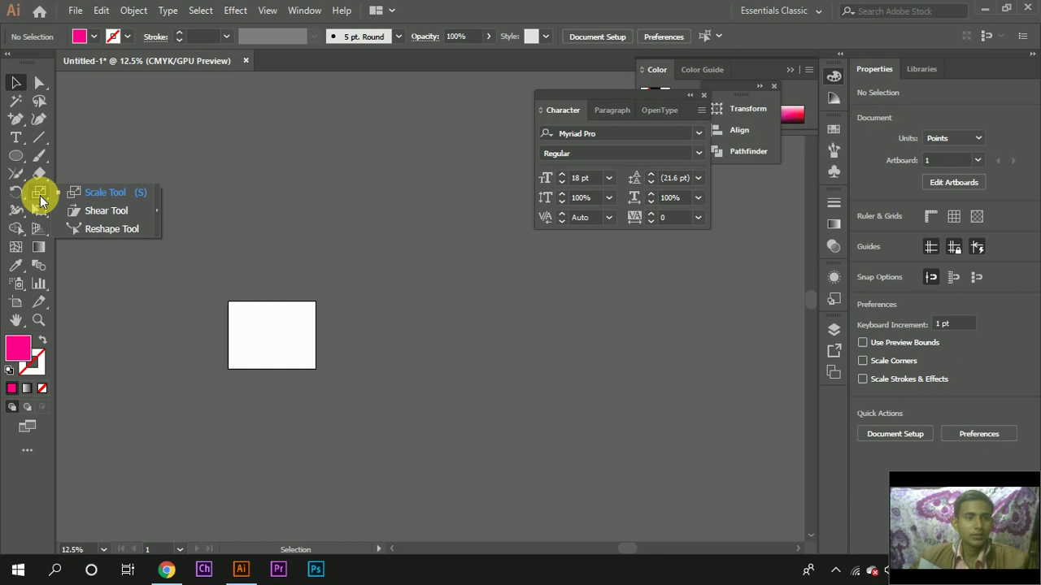
click(24, 213)
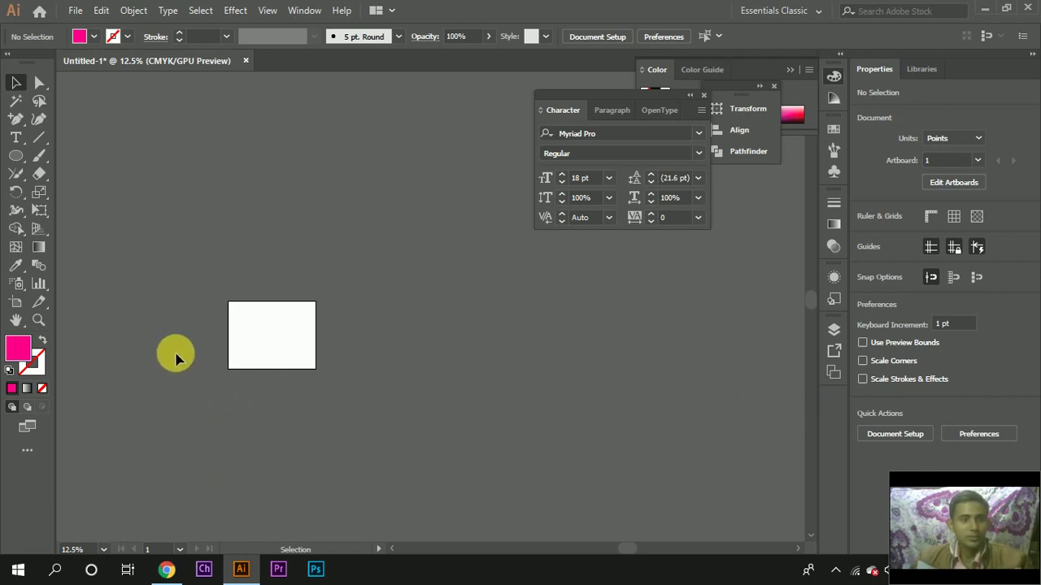
scroll(297, 386, up, 2)
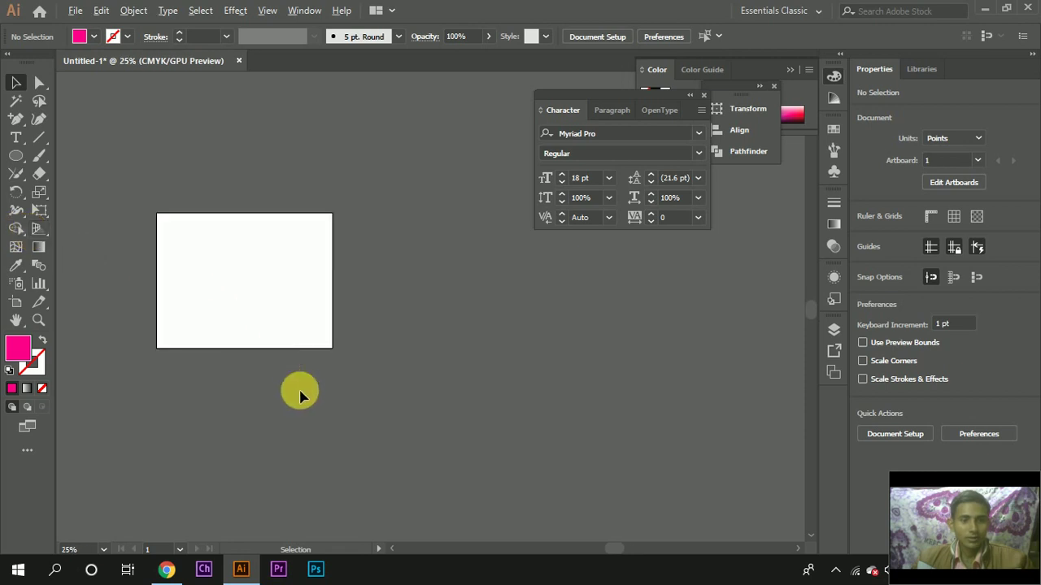
scroll(296, 393, up, 1)
scroll(313, 397, left, 3)
scroll(333, 395, left, 3)
scroll(338, 394, up, 2)
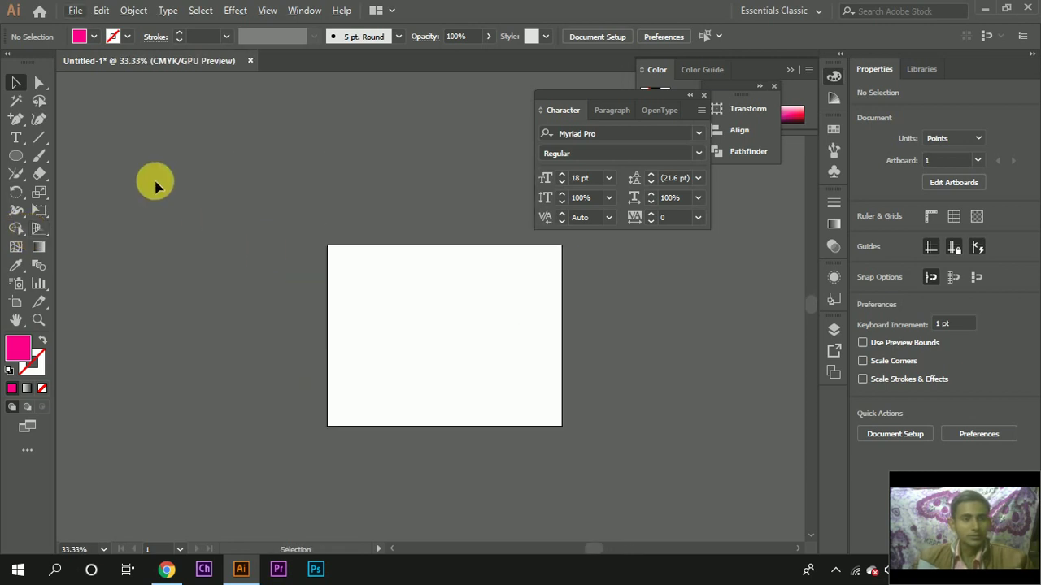
Step: Browse the Line, Paintbrush and Shape flyouts, then pick the Pencil tool from the Shaper group
click(45, 140)
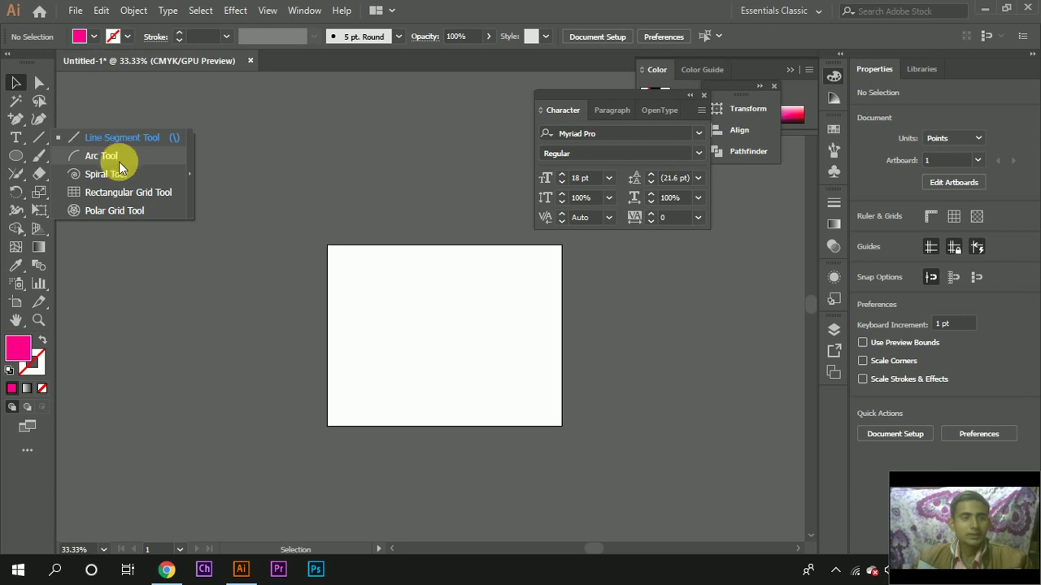
click(16, 195)
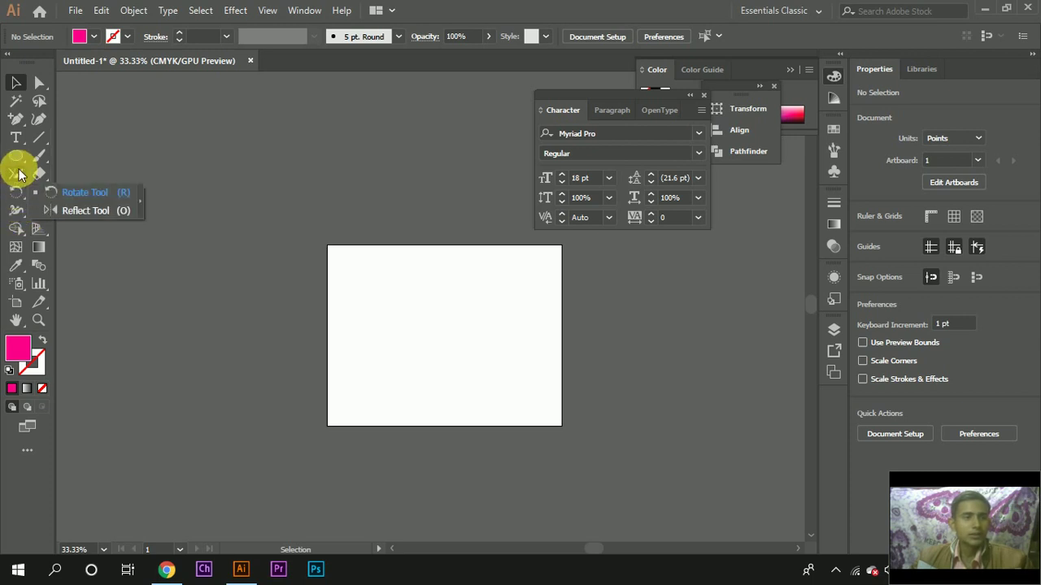
click(45, 156)
click(13, 156)
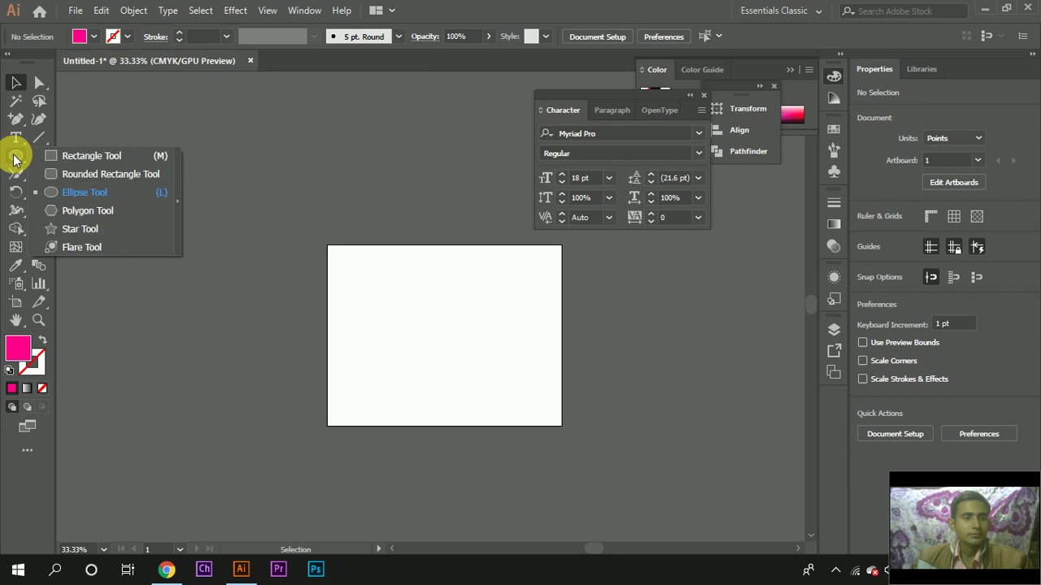
click(39, 138)
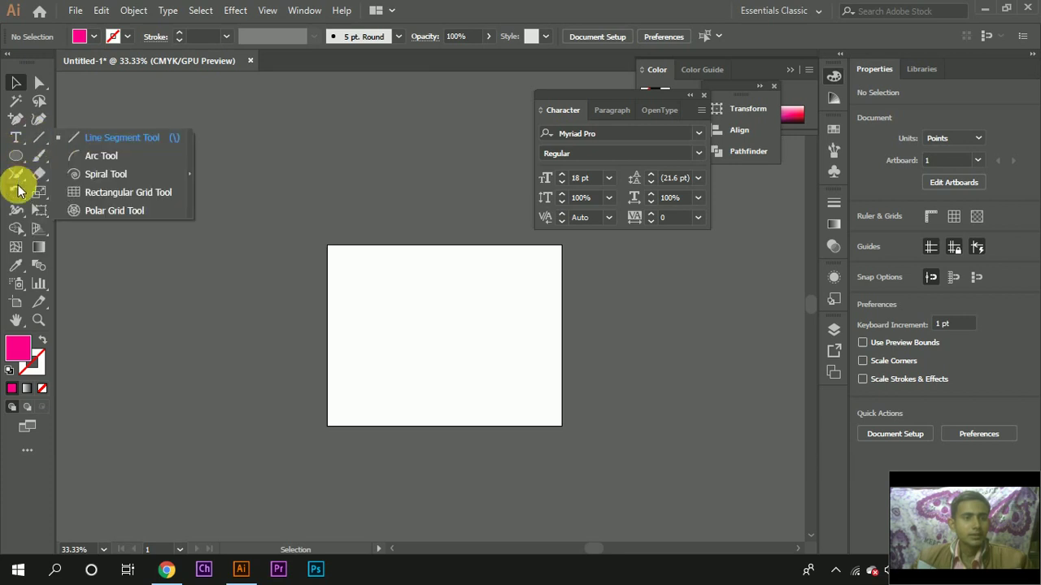
click(17, 180)
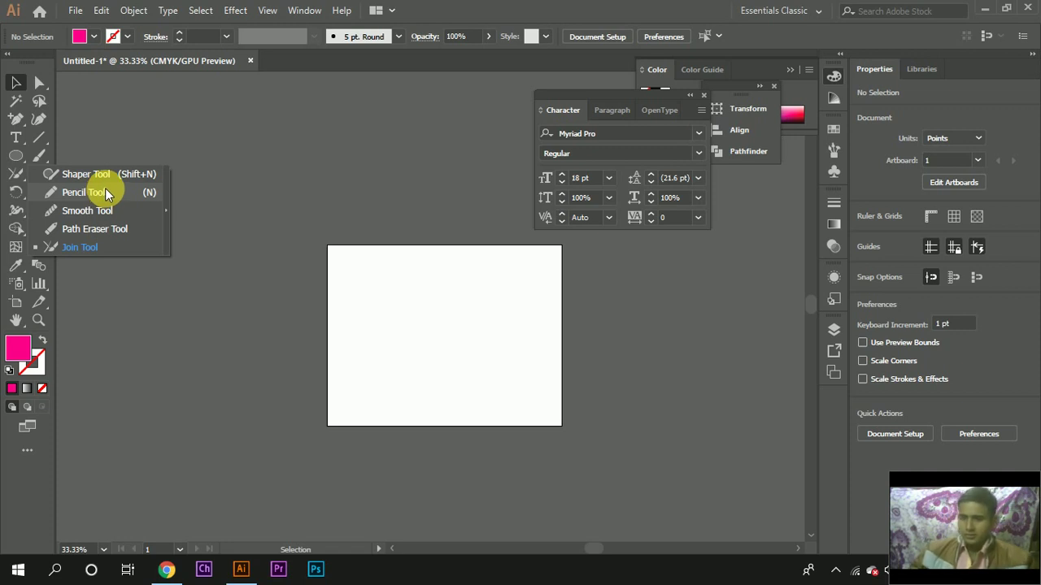
click(106, 192)
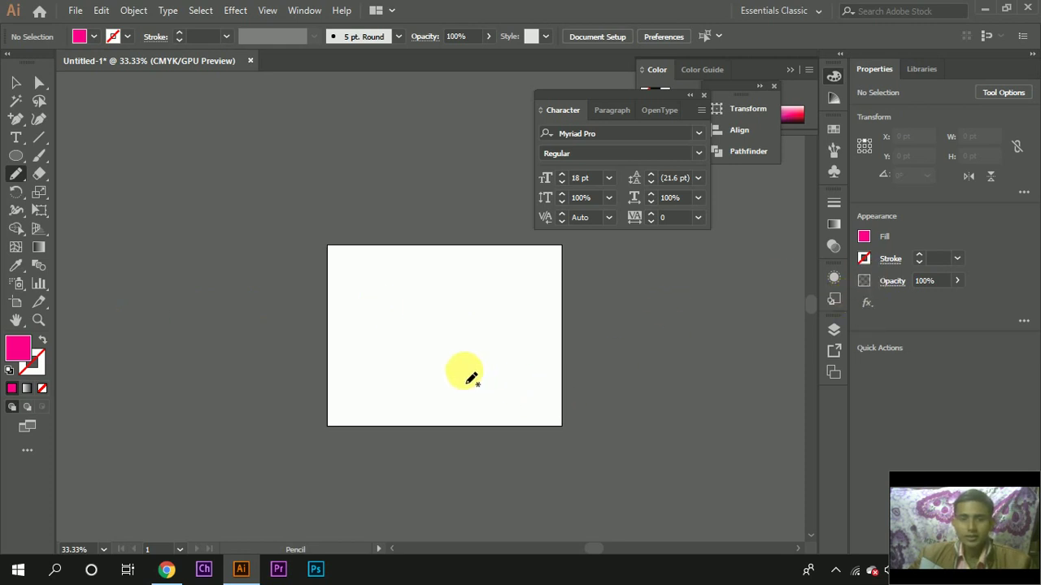
Step: Confirm the Pencil tool options and sketch a trial S-curve, then undo it
scroll(460, 376, up, 1)
scroll(456, 373, up, 1)
scroll(318, 317, up, 1)
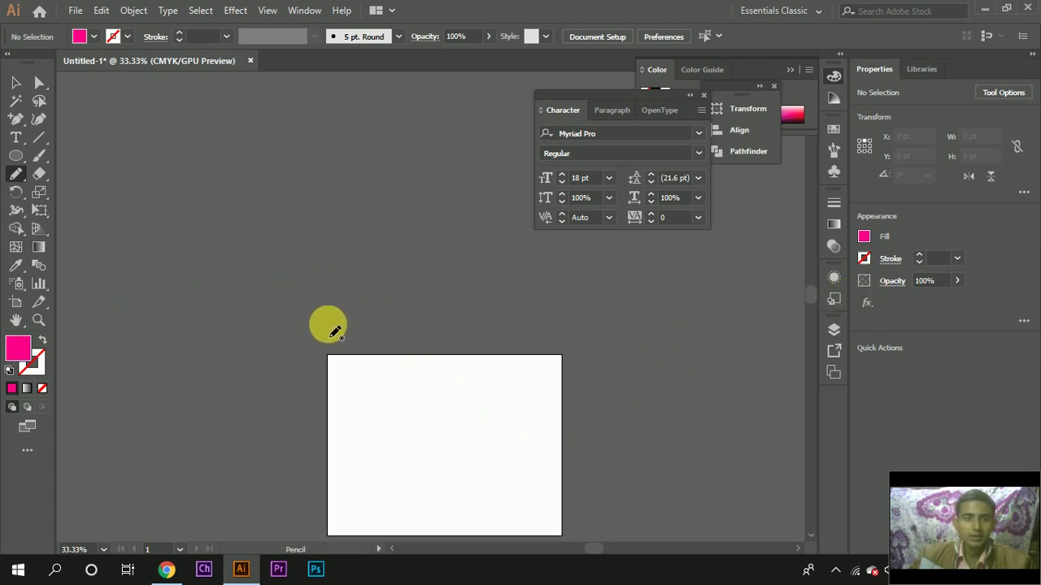
scroll(404, 385, down, 1)
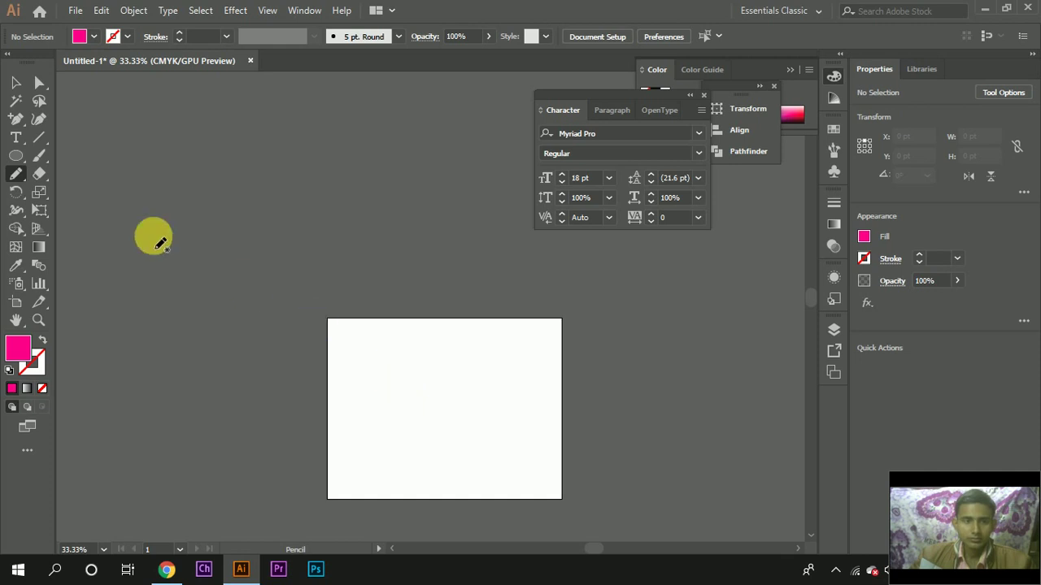
double_click(18, 178)
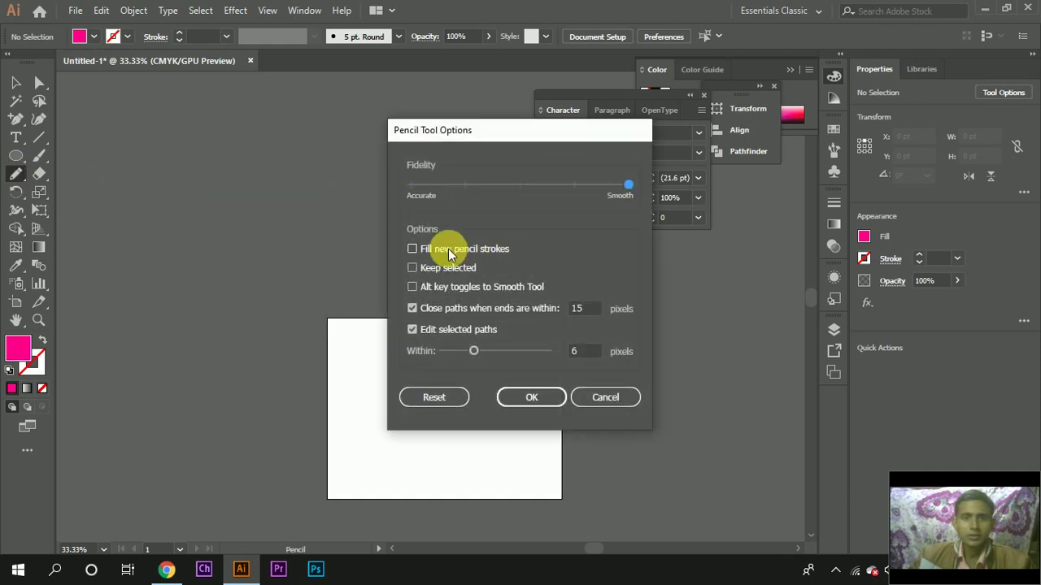
click(527, 398)
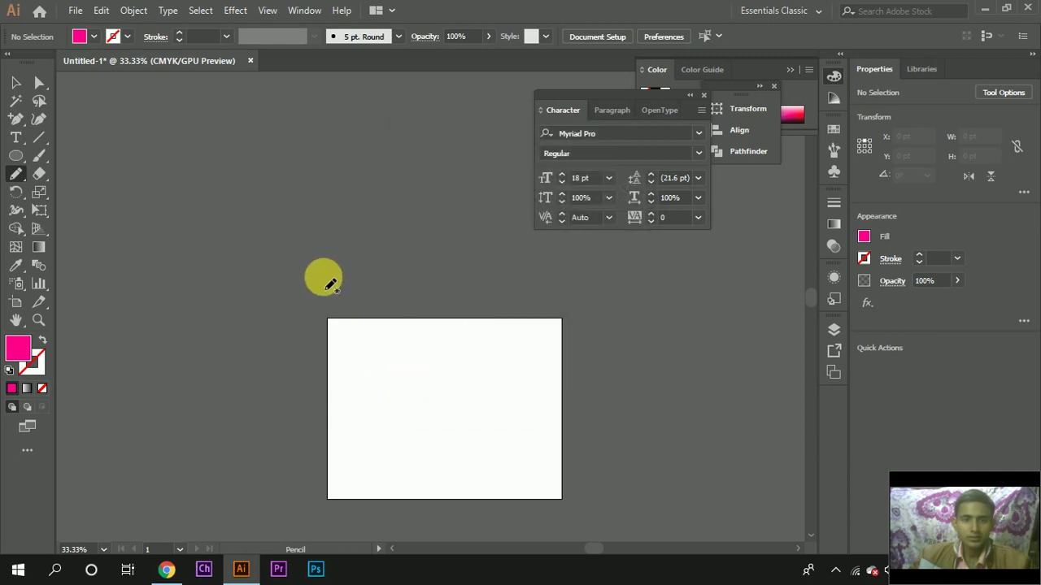
scroll(325, 325, up, 3)
mouse_move(387, 196)
mouse_down()
mouse_move(367, 239)
mouse_move(375, 309)
mouse_up()
scroll(456, 307, up, 2)
scroll(459, 321, up, 1)
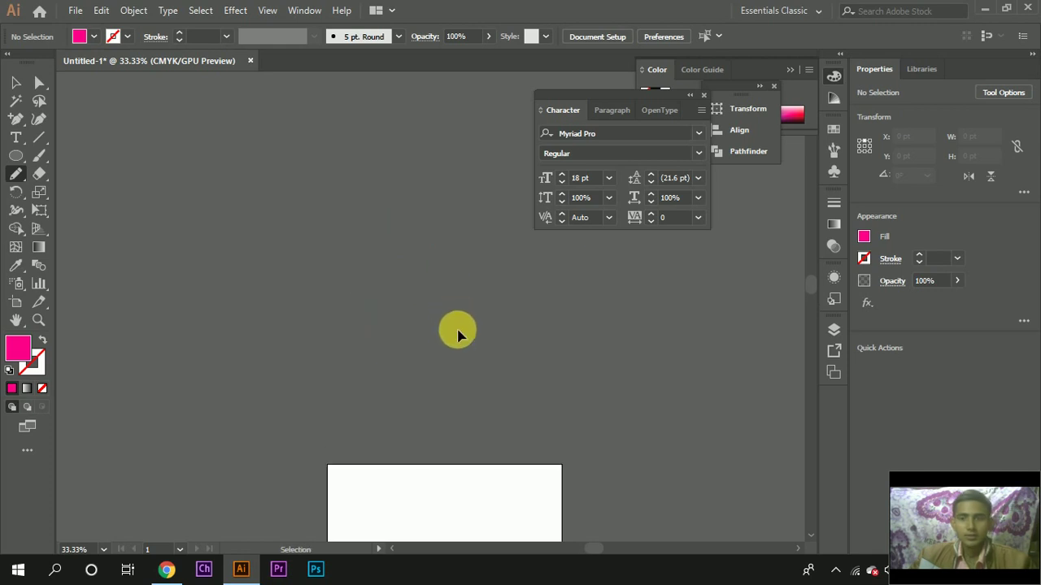
key(ctrl+z)
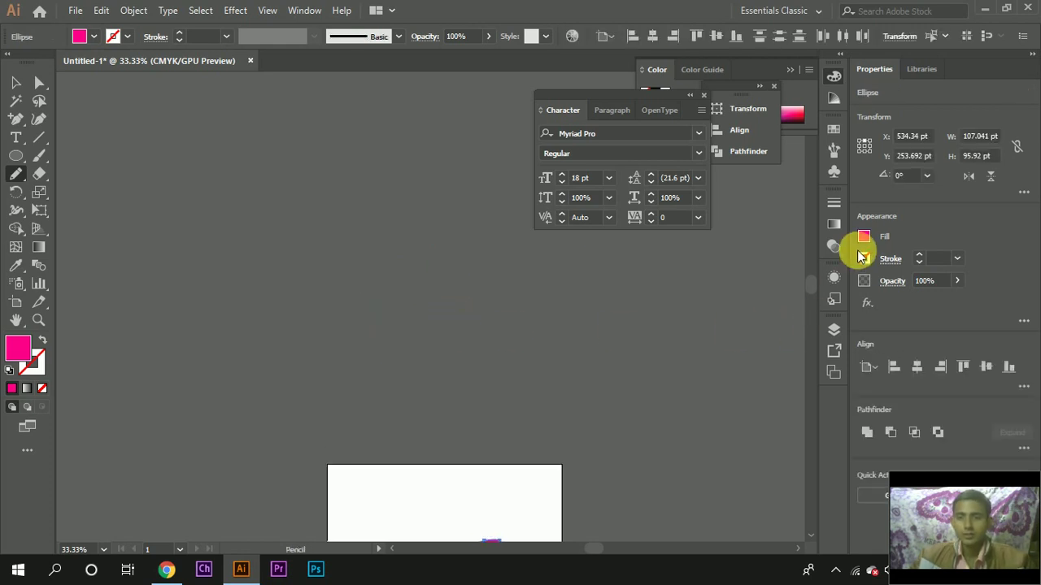
Step: Set the fill to none and the stroke to a dark colour
click(864, 238)
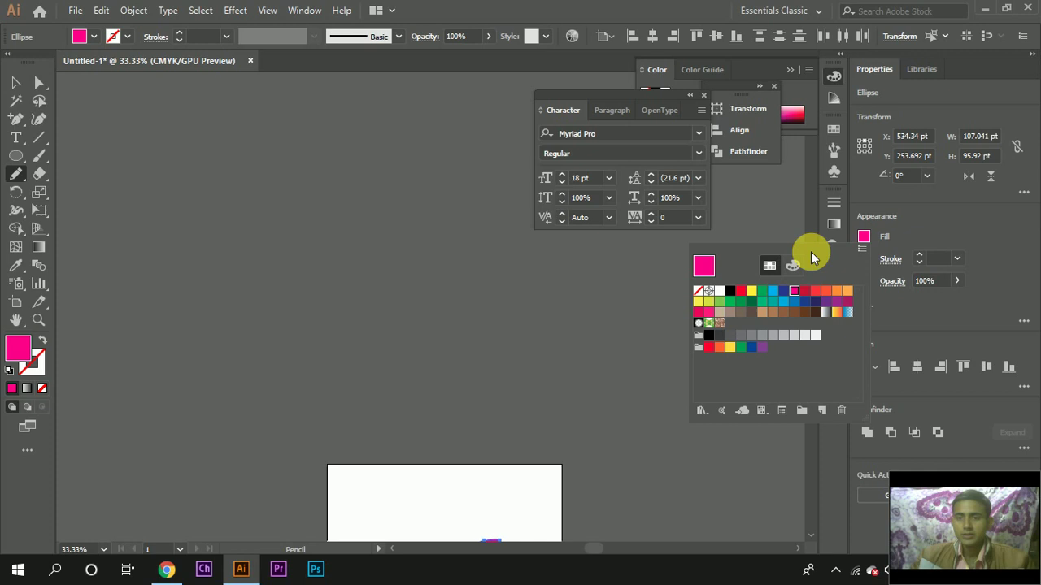
click(699, 292)
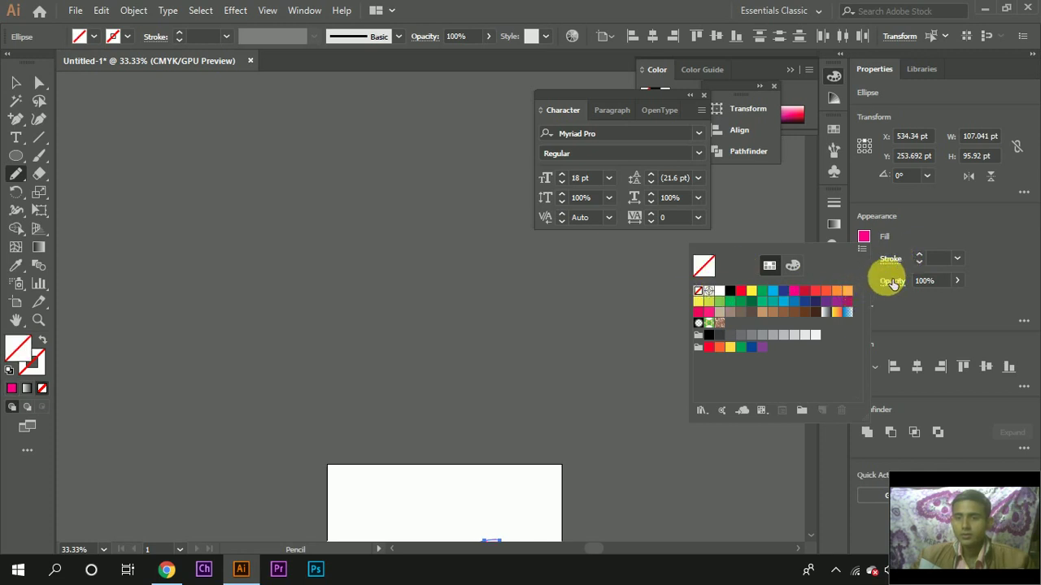
click(864, 259)
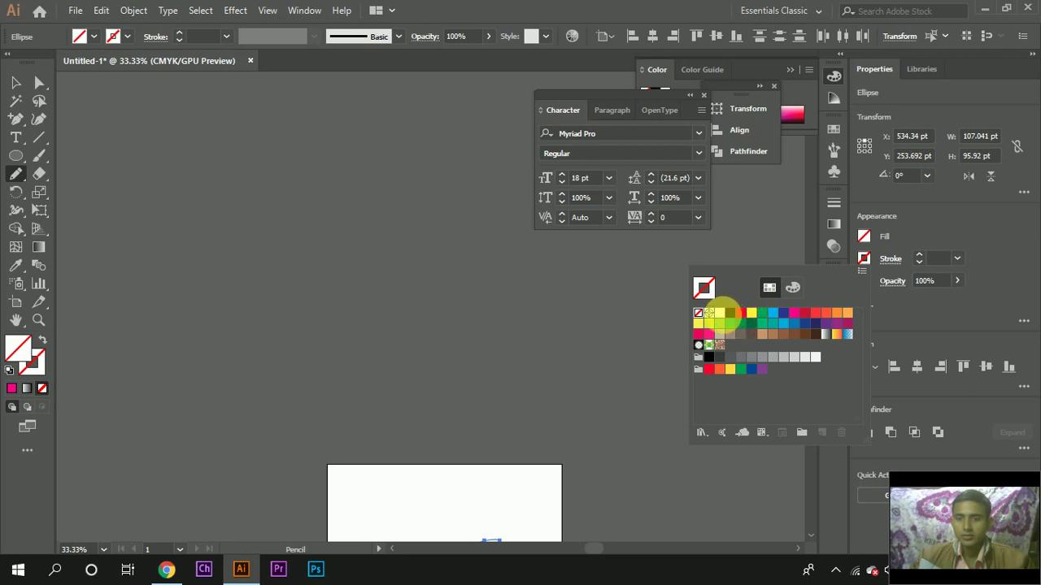
click(721, 315)
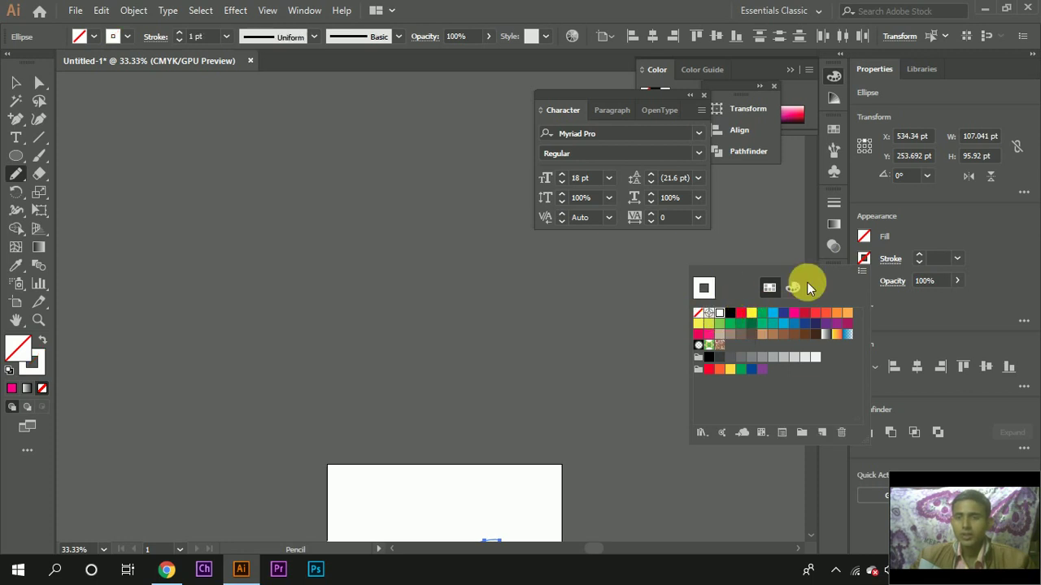
click(721, 360)
click(937, 249)
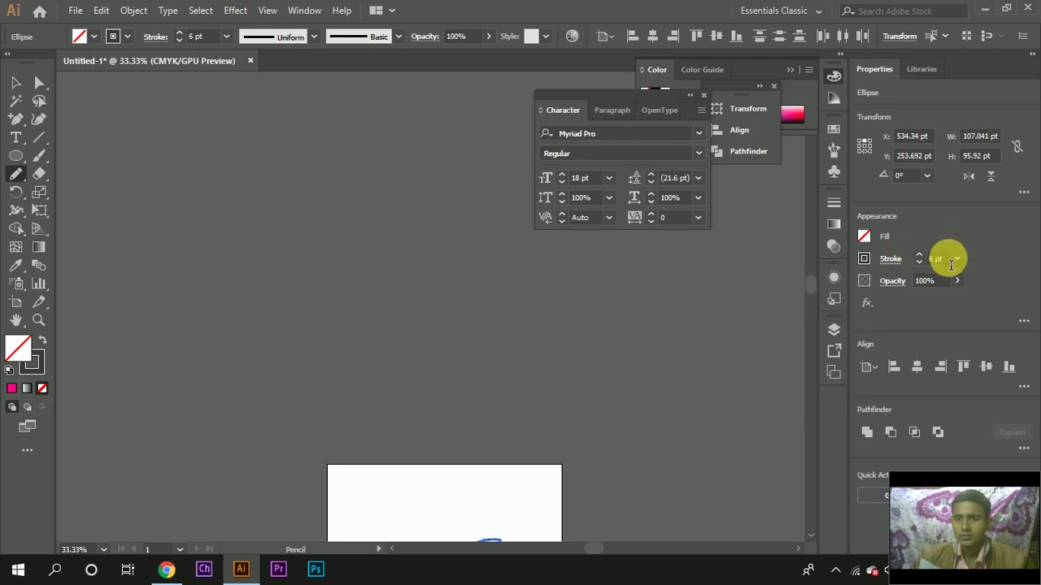
Step: Draw a freehand S-curve ending in a small hook above the artboard, after several undone attempts
mouse_move(410, 238)
mouse_down()
mouse_move(372, 362)
mouse_move(381, 342)
mouse_up()
key(ctrl+z)
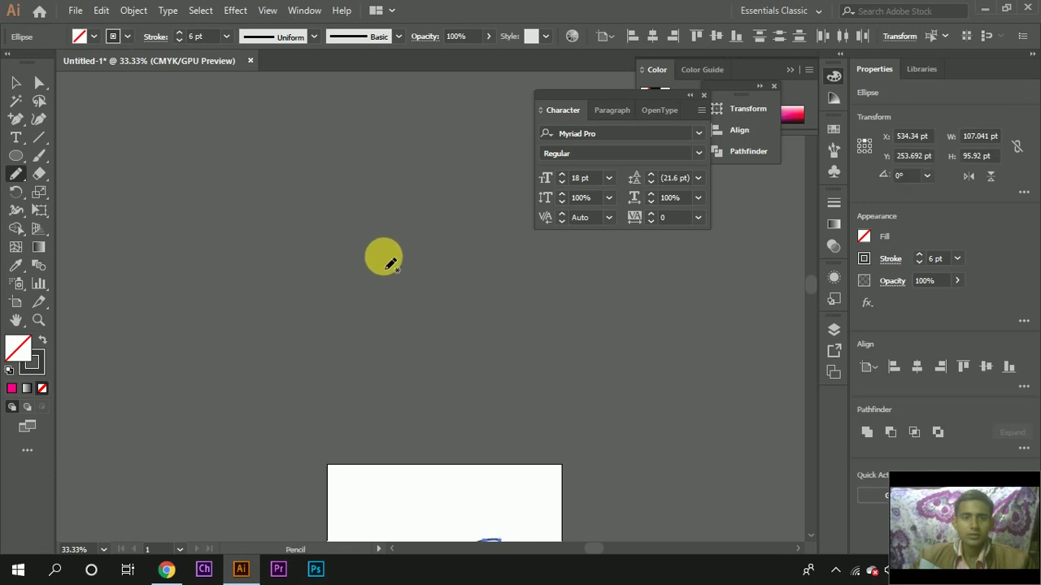
scroll(360, 402, down, 5)
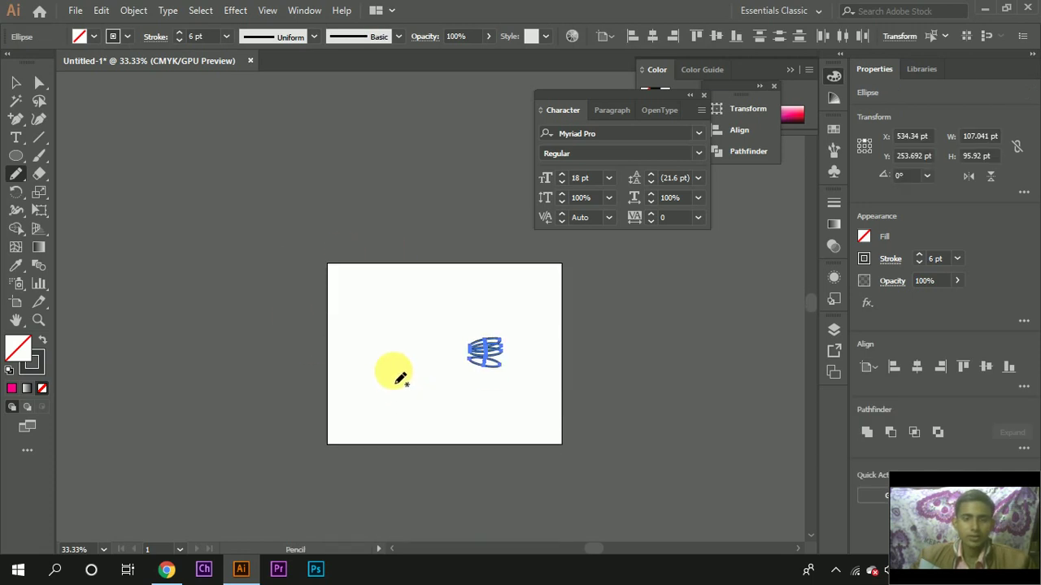
mouse_move(383, 317)
mouse_down()
mouse_move(413, 372)
mouse_move(372, 395)
mouse_move(419, 396)
mouse_up()
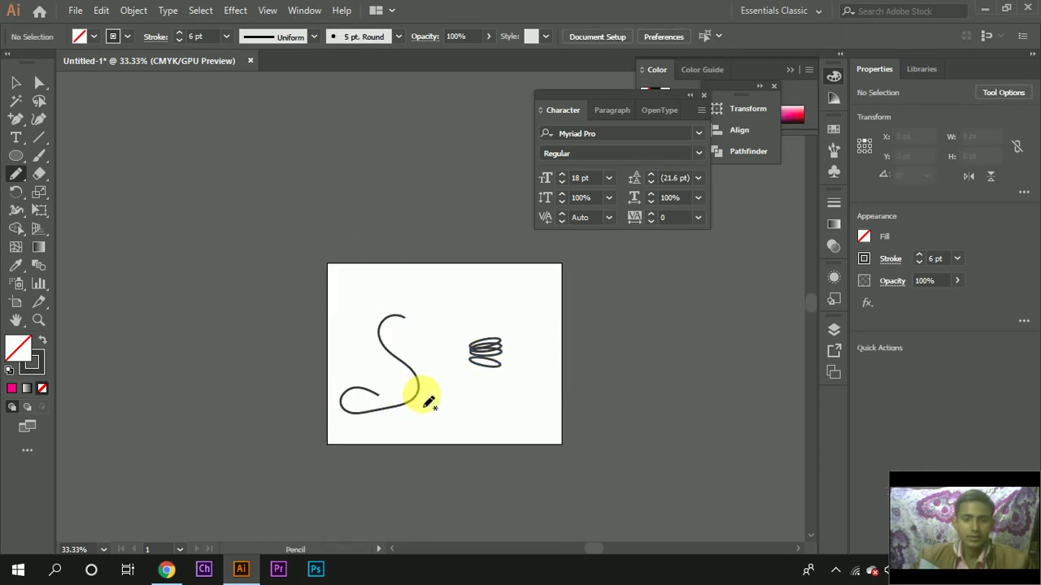
key(ctrl+z)
drag(373, 306, 394, 347)
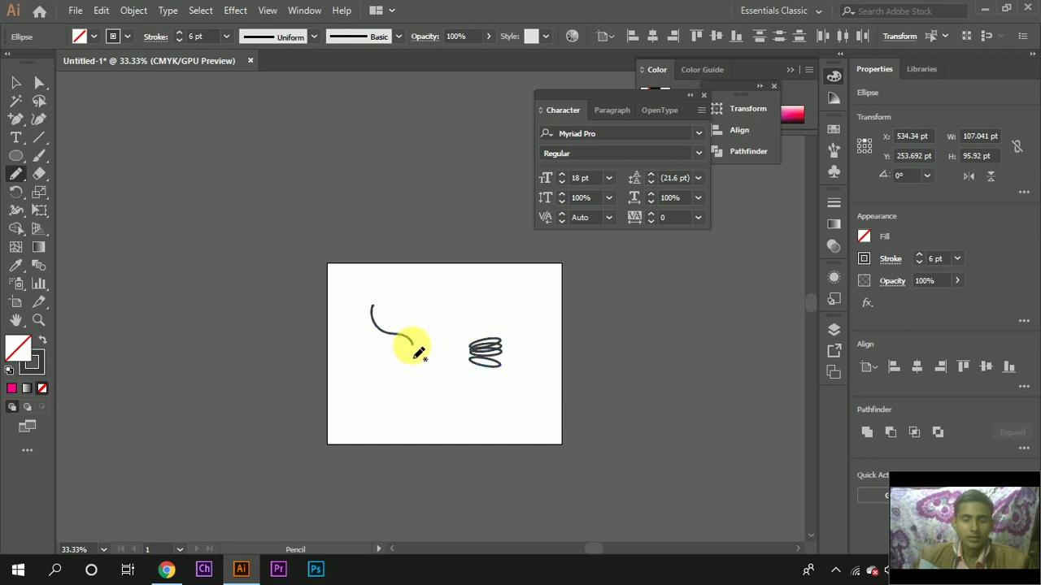
key(ctrl+z)
scroll(342, 325, up, 3)
scroll(366, 281, up, 3)
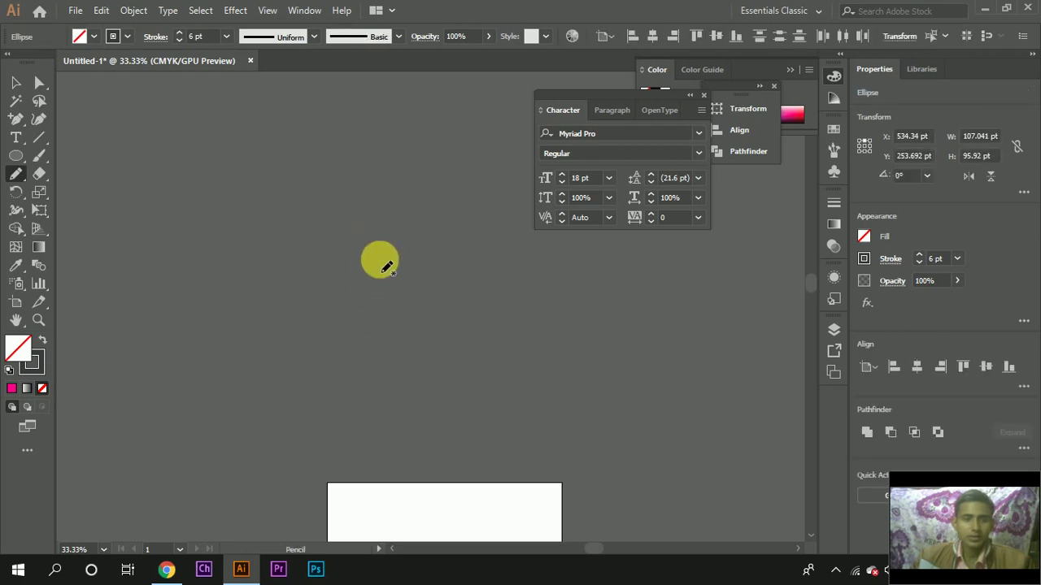
mouse_move(378, 242)
mouse_down()
mouse_move(332, 349)
mouse_move(404, 324)
mouse_up()
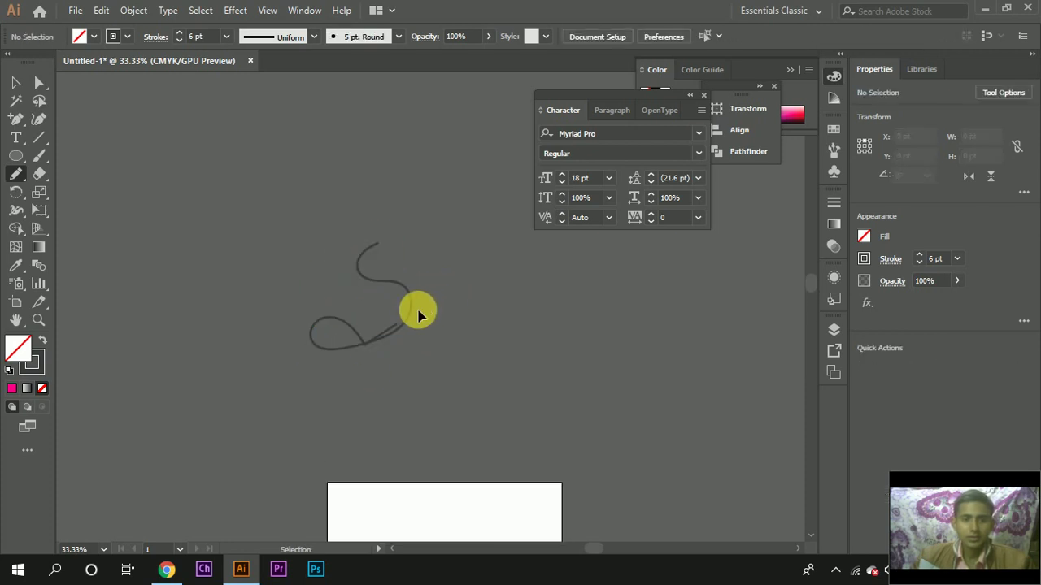
key(ctrl+z)
mouse_move(371, 242)
mouse_down()
mouse_move(336, 360)
mouse_move(435, 346)
mouse_up()
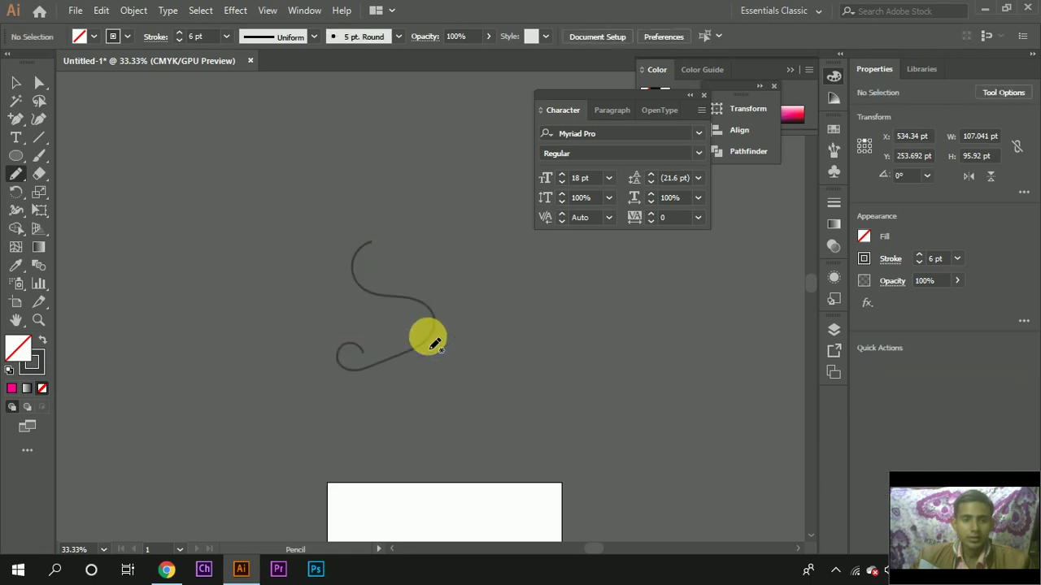
scroll(488, 383, down, 2)
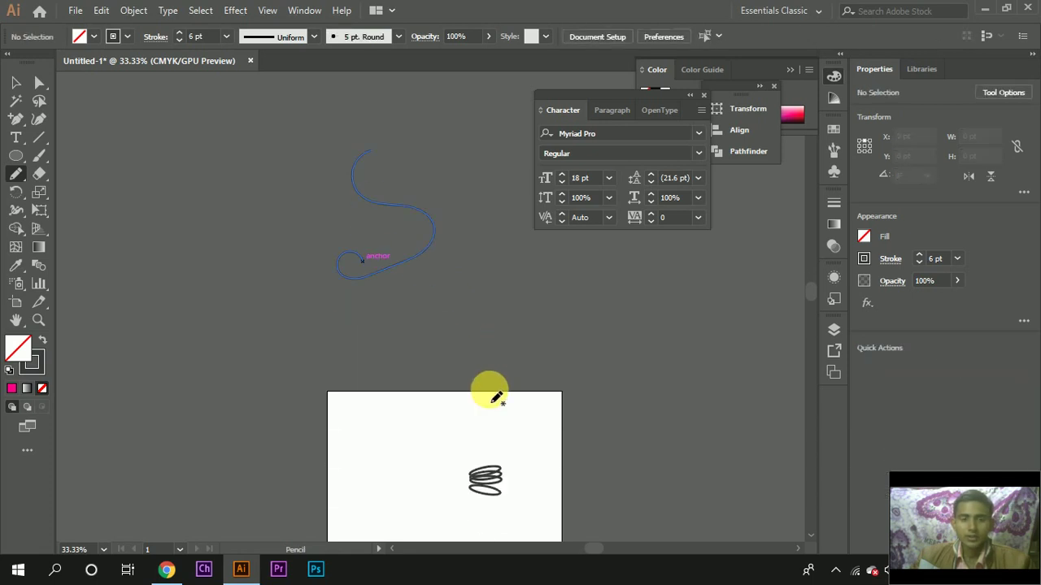
scroll(496, 398, down, 2)
Step: Select and delete the spring scribble on the artboard
click(16, 83)
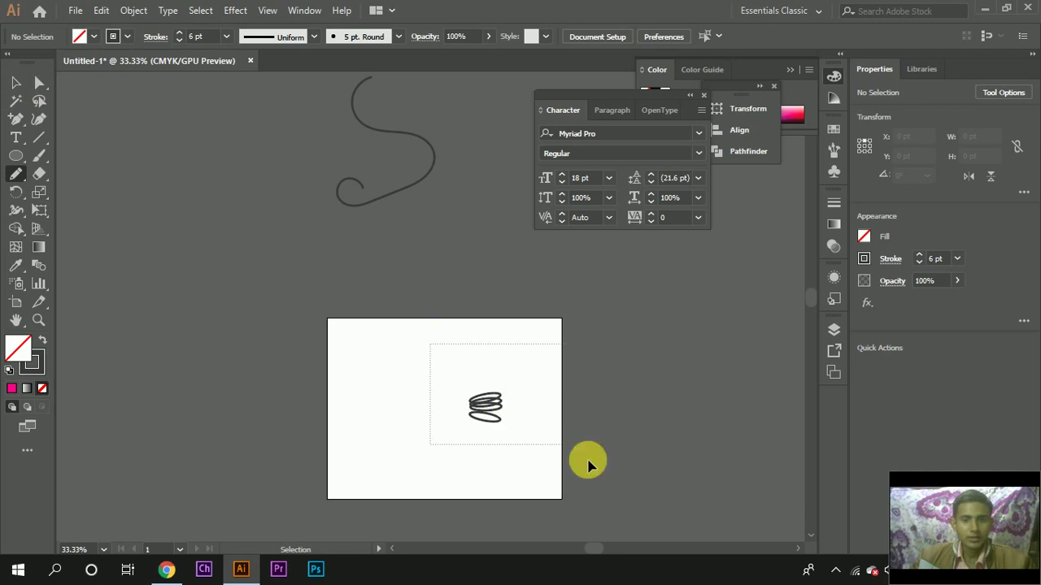
drag(587, 465, 598, 471)
key(Delete)
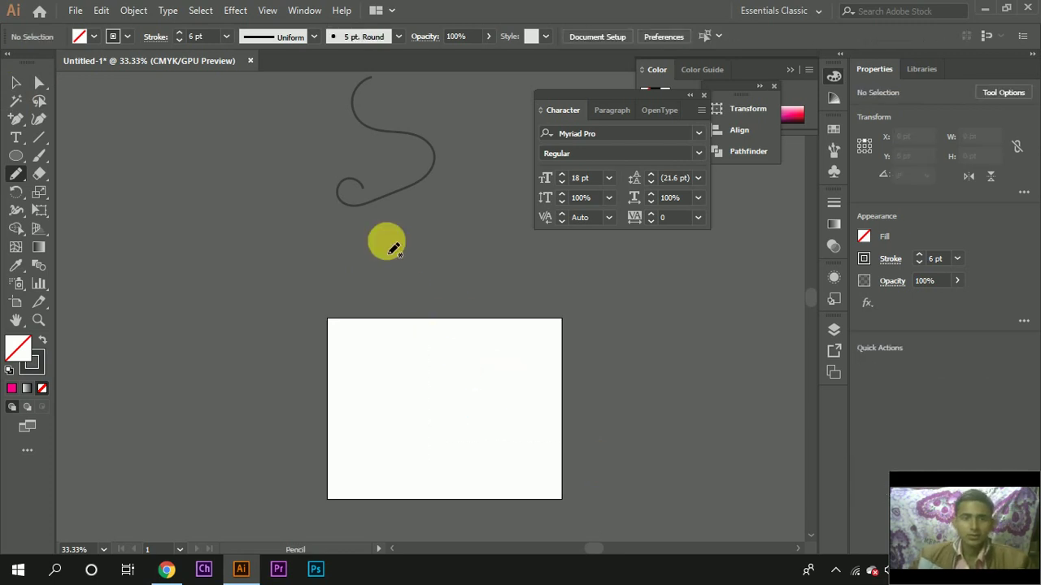
scroll(245, 151, up, 3)
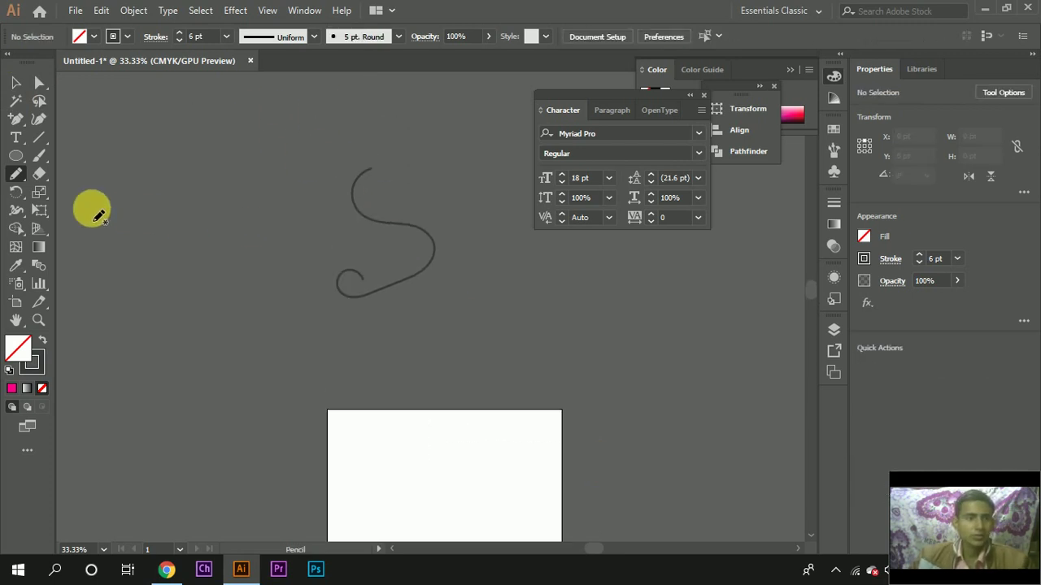
Step: Widen the S-curve's stroke to about 36.7 pt with the Width tool
click(17, 213)
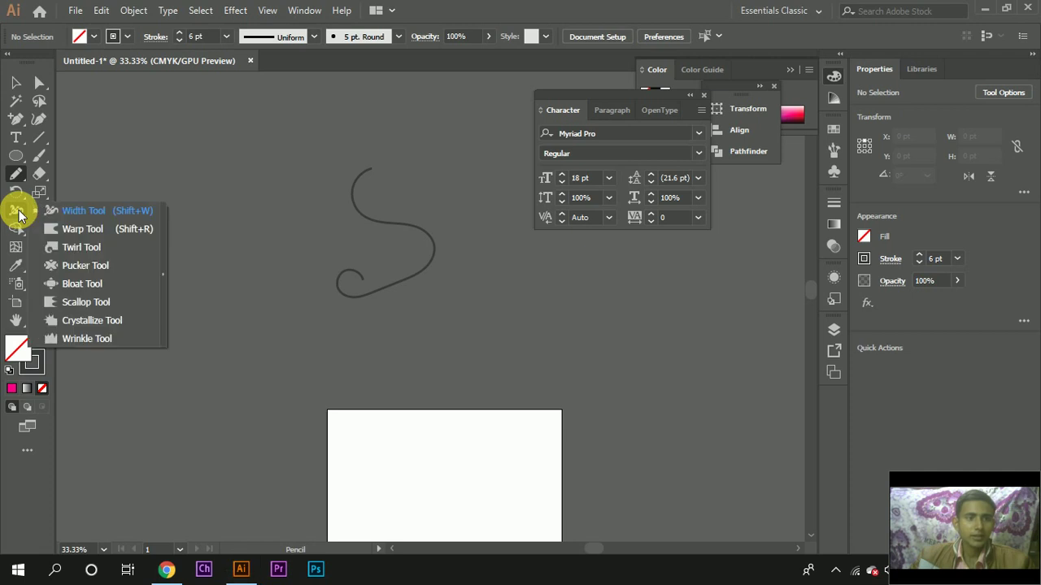
click(91, 209)
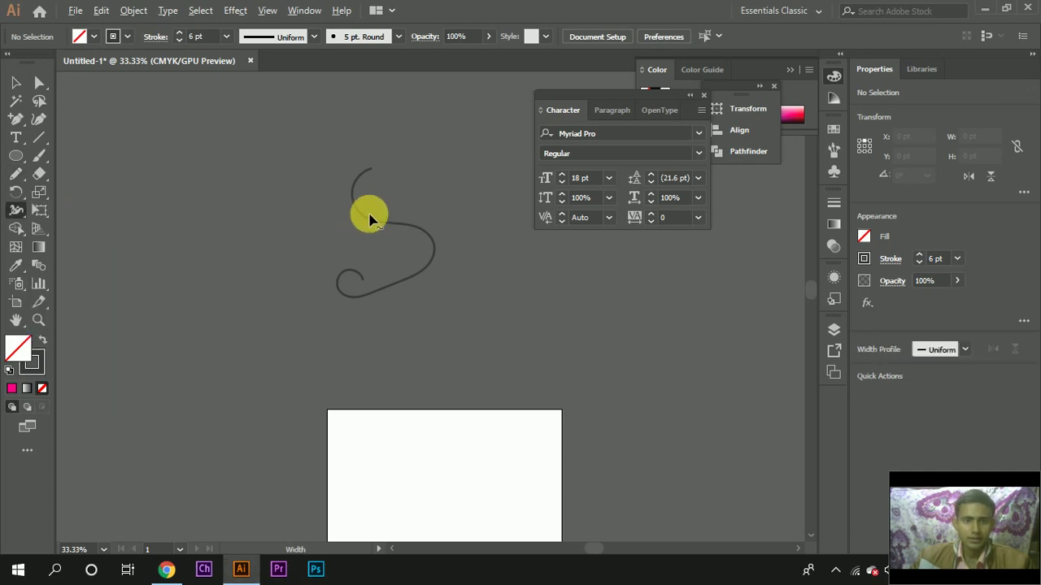
scroll(363, 225, up, 3)
scroll(372, 244, up, 2)
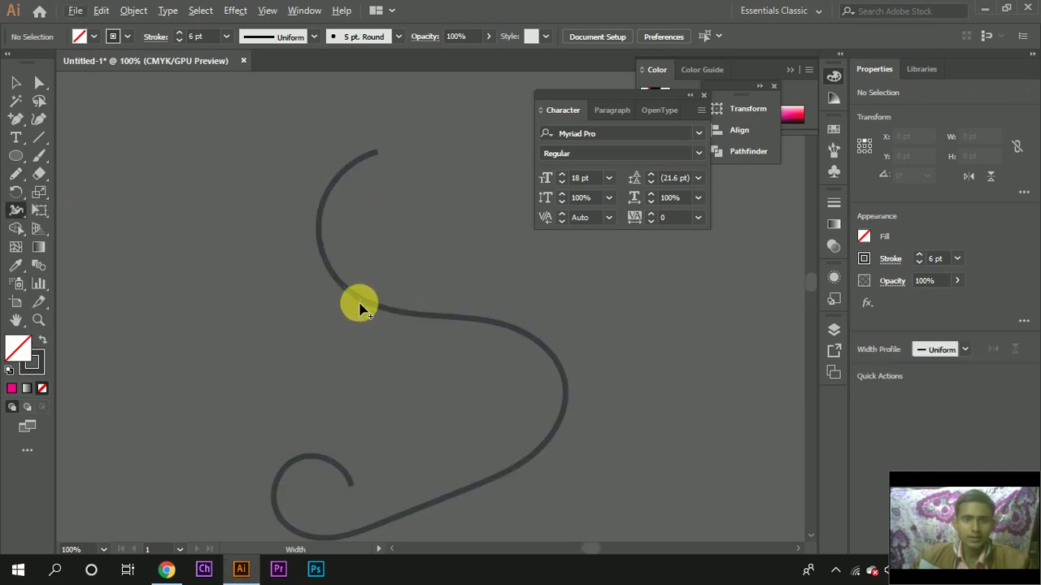
drag(364, 305, 374, 284)
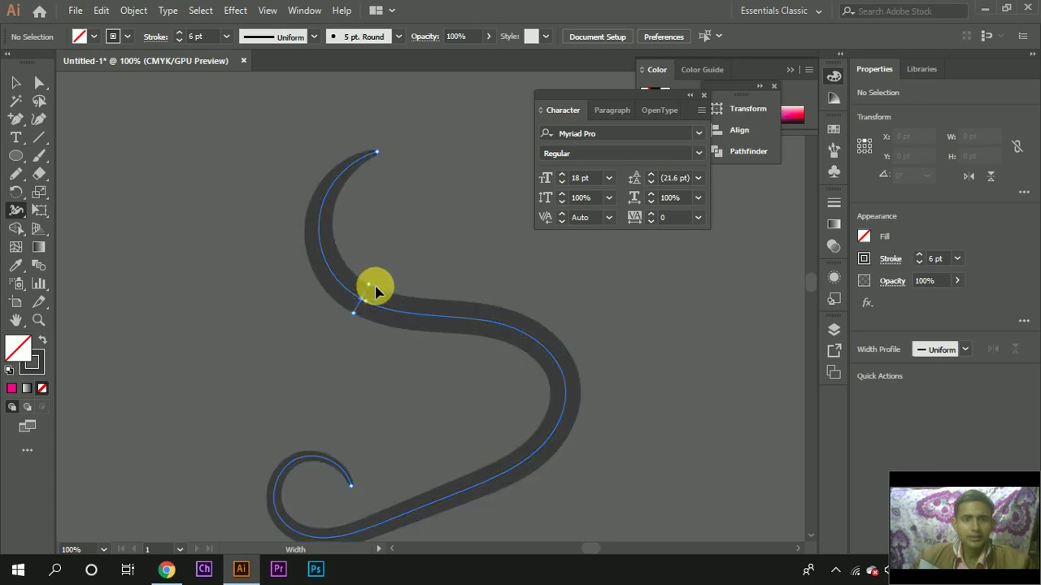
scroll(429, 299, down, 3)
scroll(461, 335, up, 3)
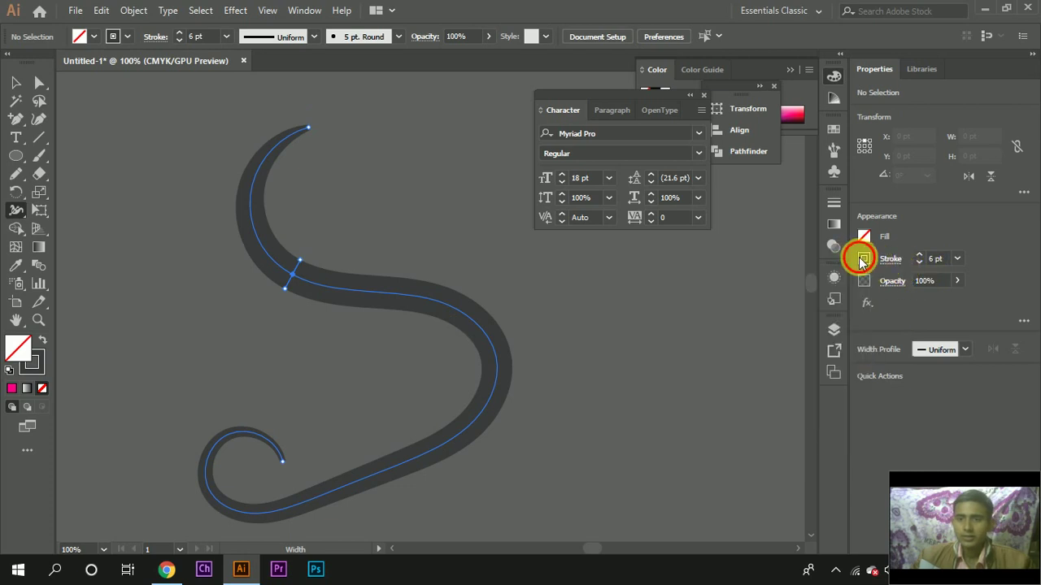
Step: Select the S-curve and make its stroke white
click(862, 259)
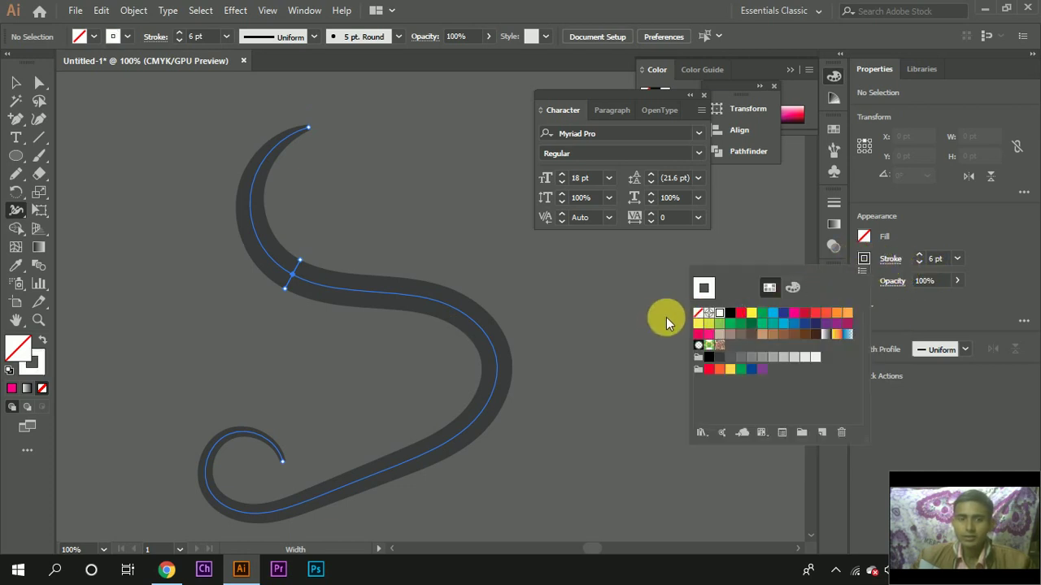
click(999, 225)
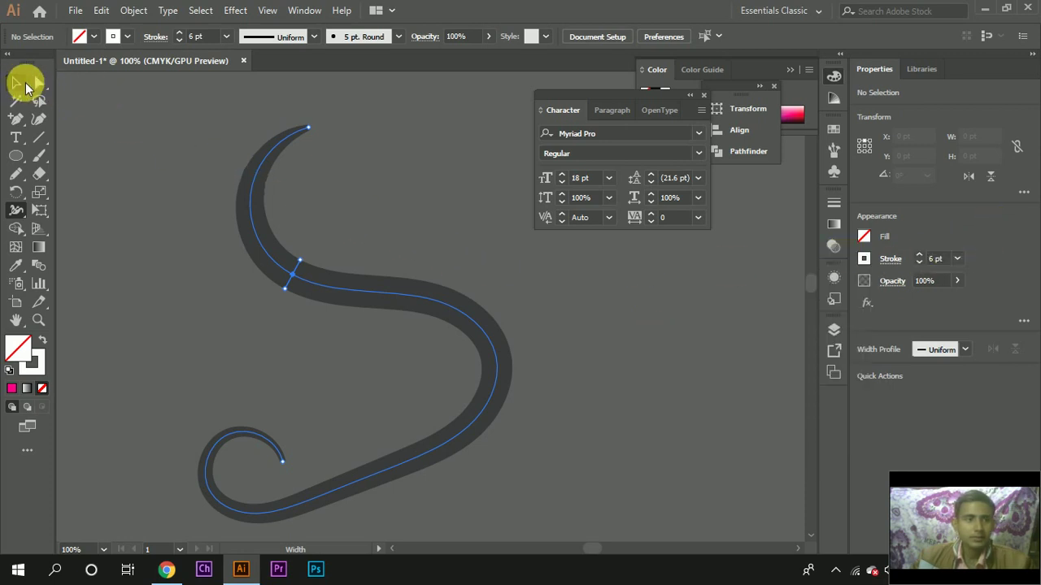
click(16, 82)
click(419, 309)
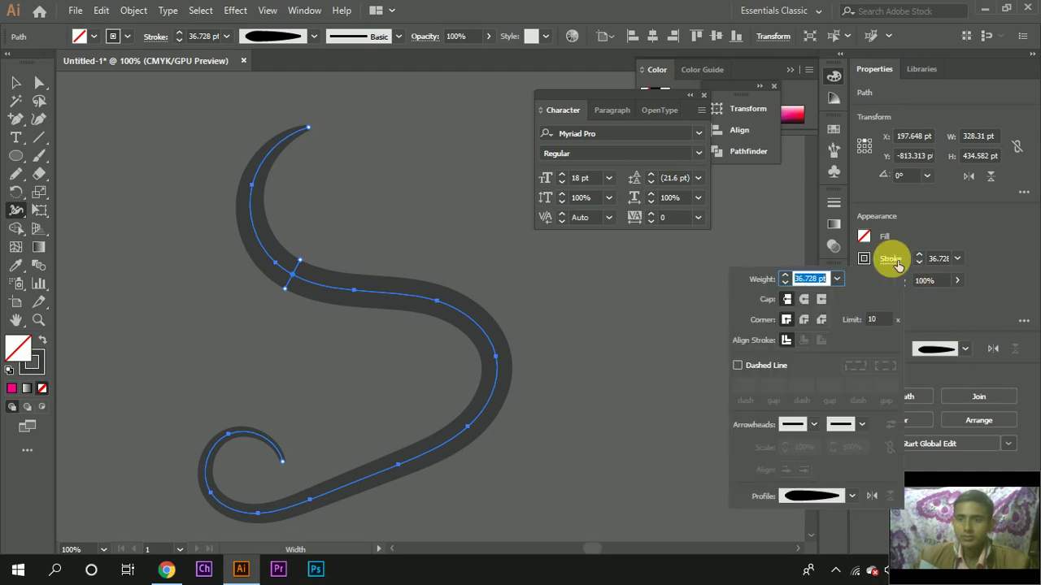
click(860, 259)
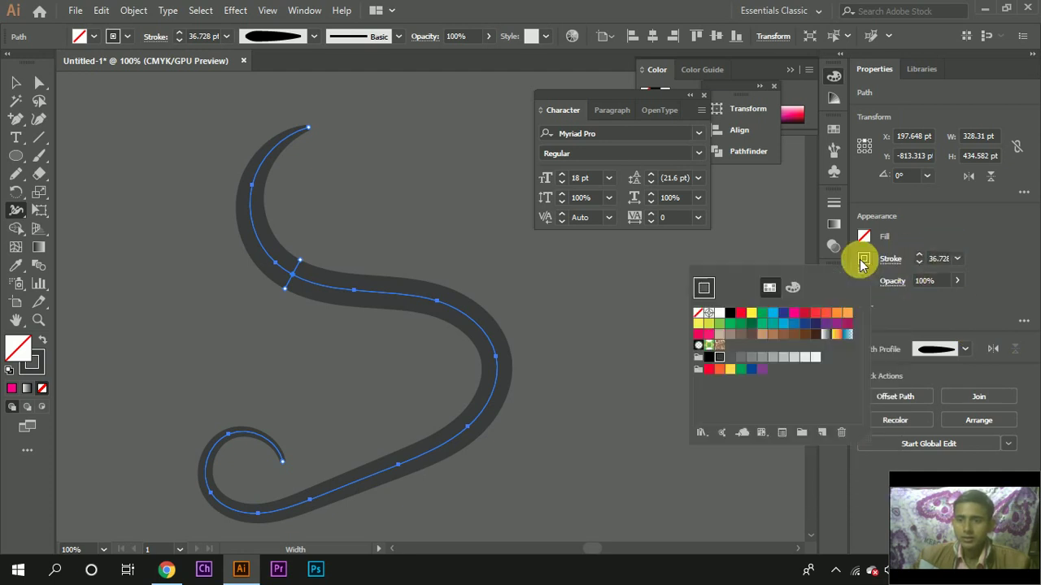
click(723, 315)
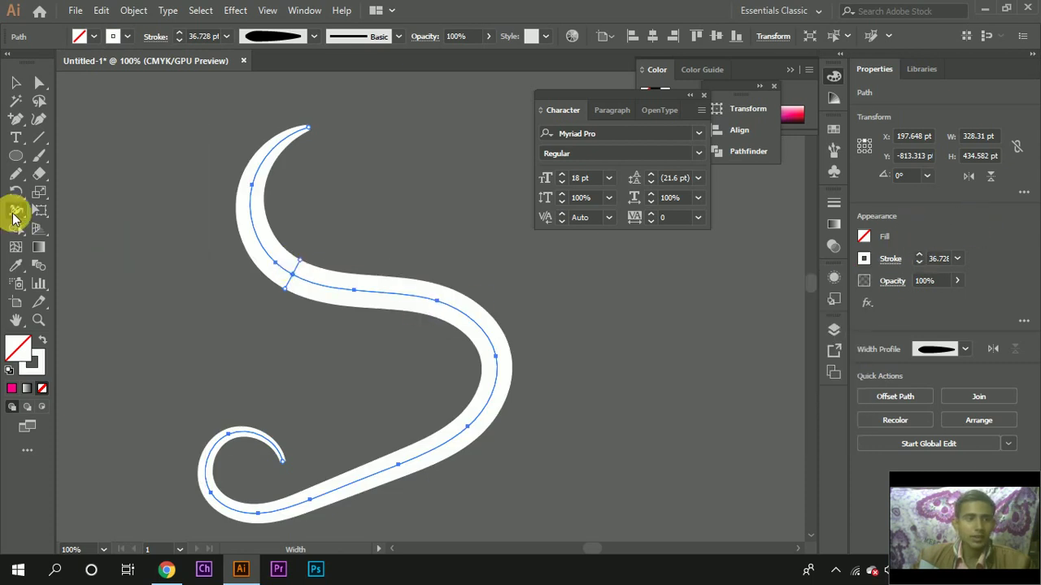
click(13, 216)
Step: Reshape the white S-stroke's width points at the top and lower curve, undoing the extra bulges
drag(13, 216, 81, 217)
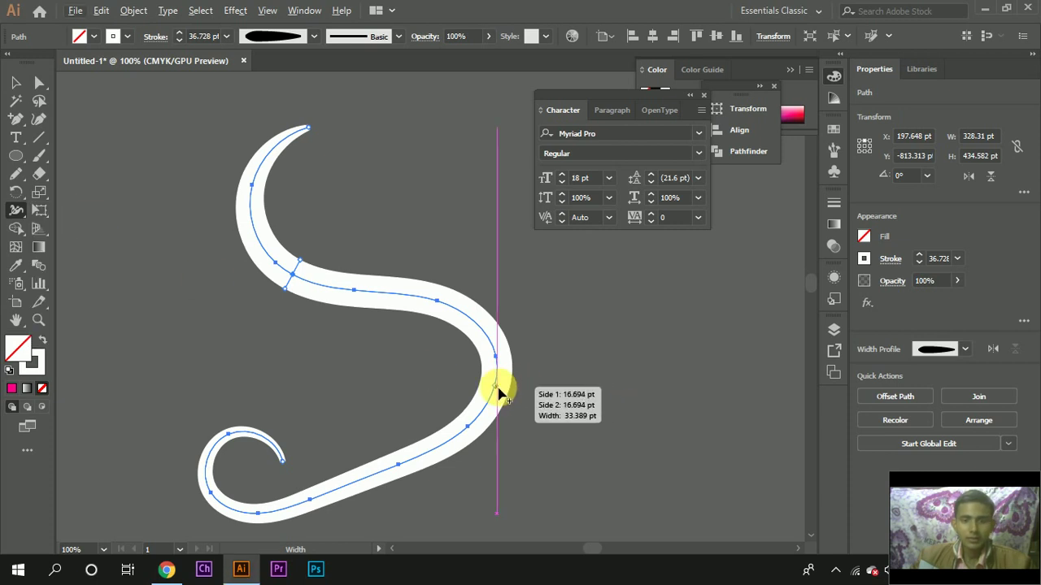
drag(499, 394, 493, 390)
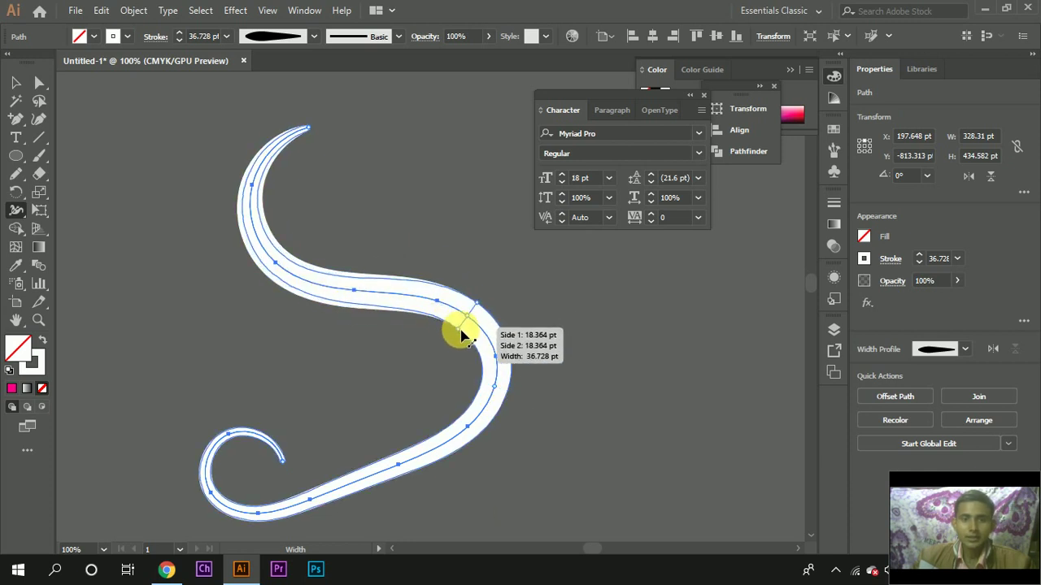
drag(271, 266, 232, 239)
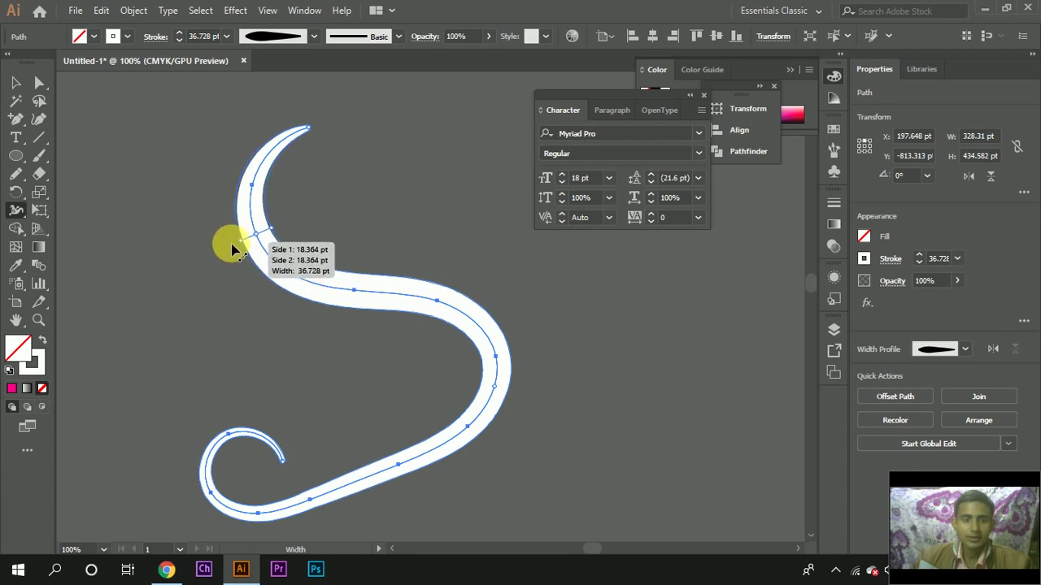
drag(493, 350, 499, 353)
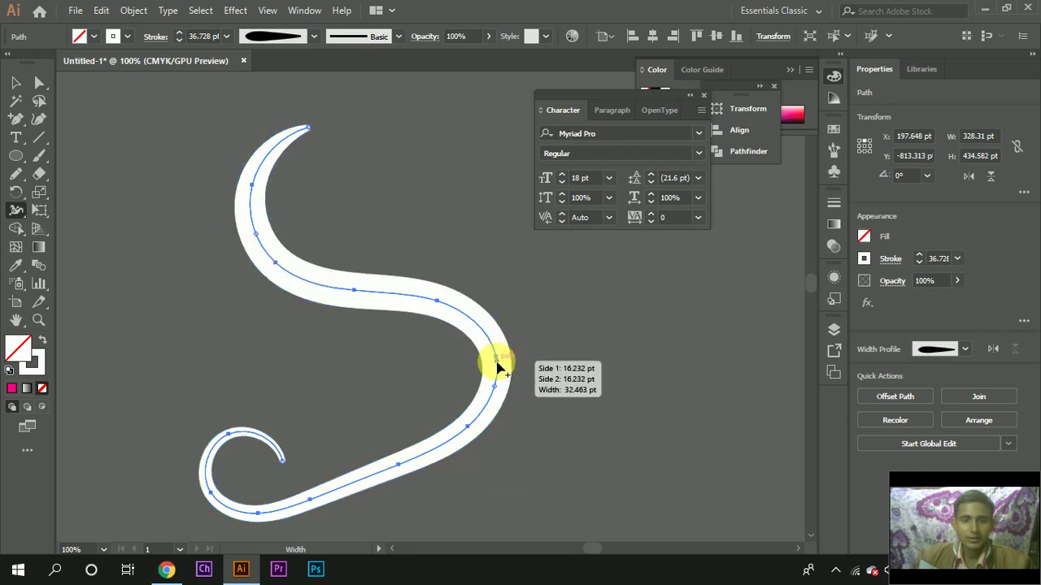
drag(483, 411, 438, 486)
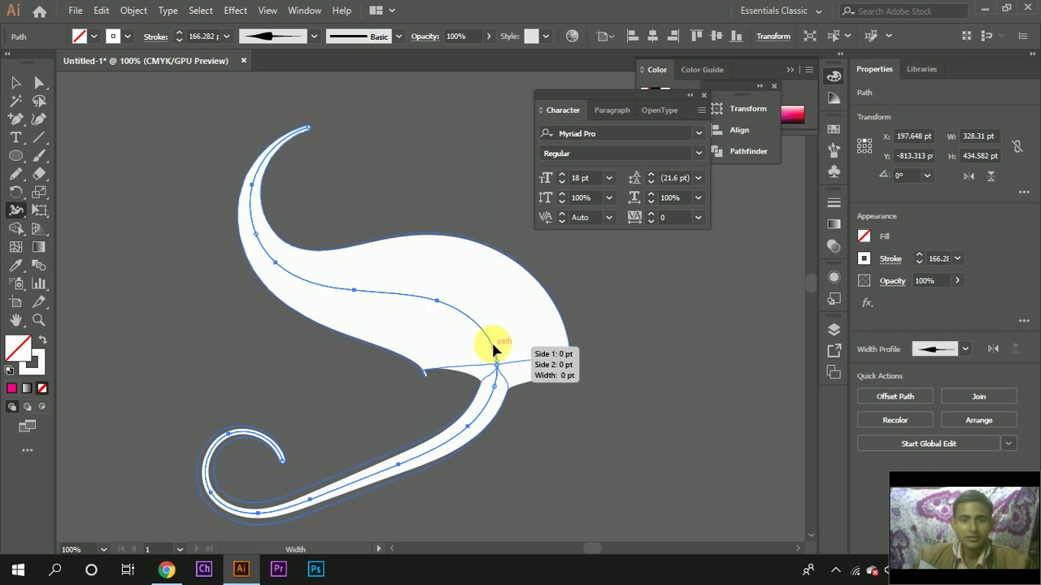
drag(501, 371, 542, 391)
key(ctrl+z)
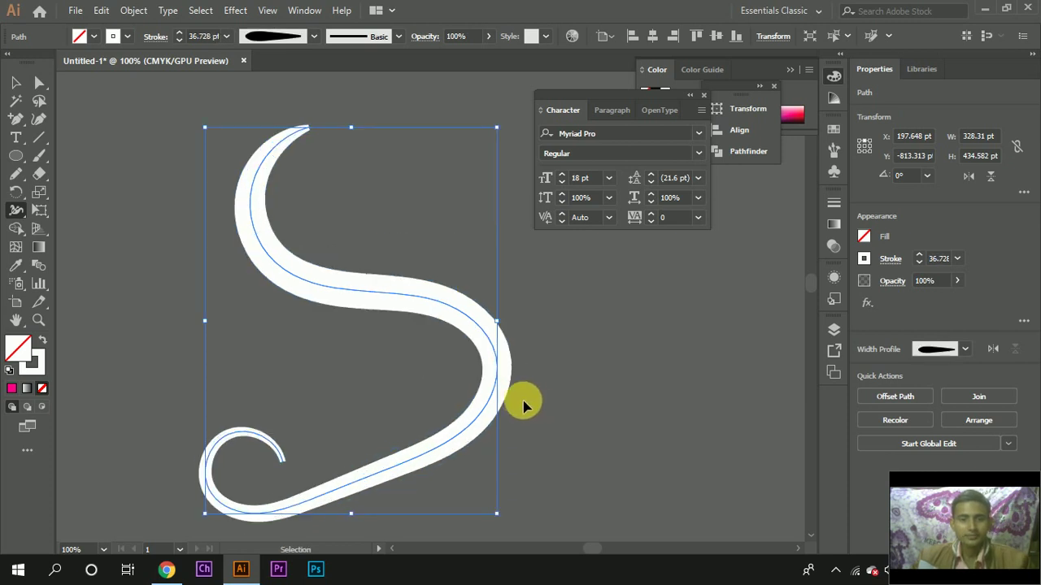
drag(496, 362, 497, 390)
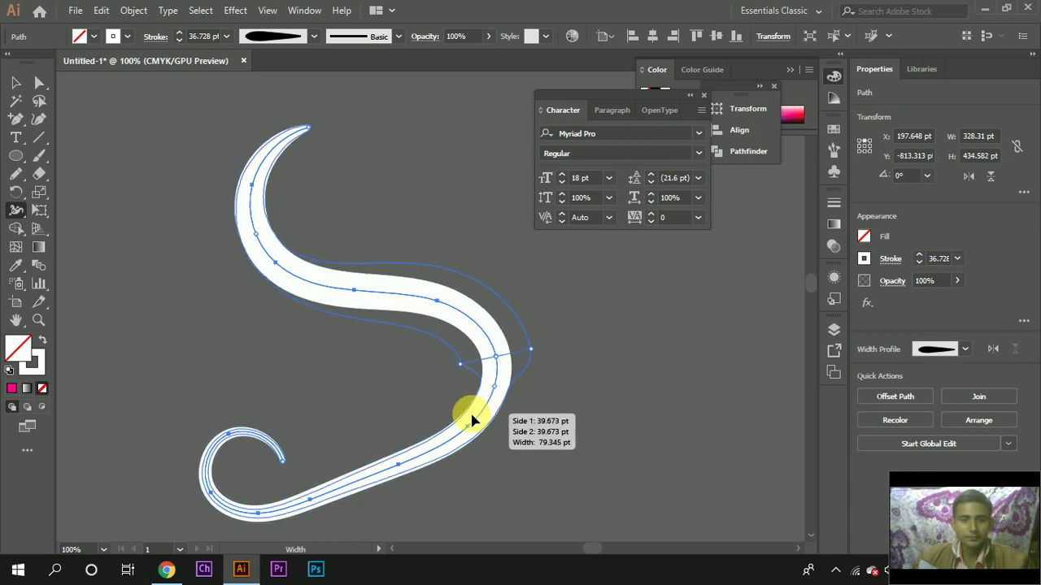
key(ctrl+z)
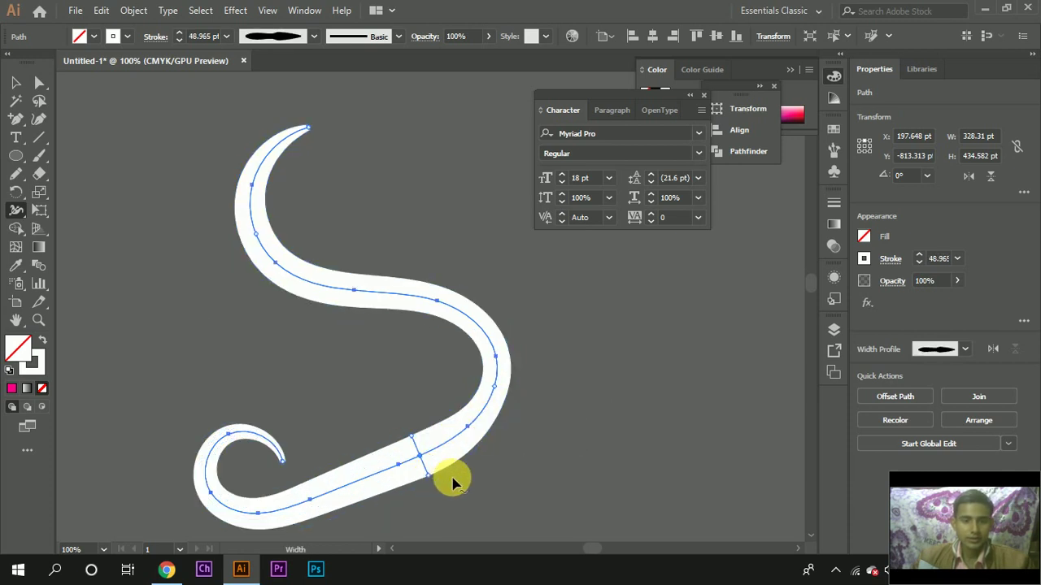
key(ctrl)
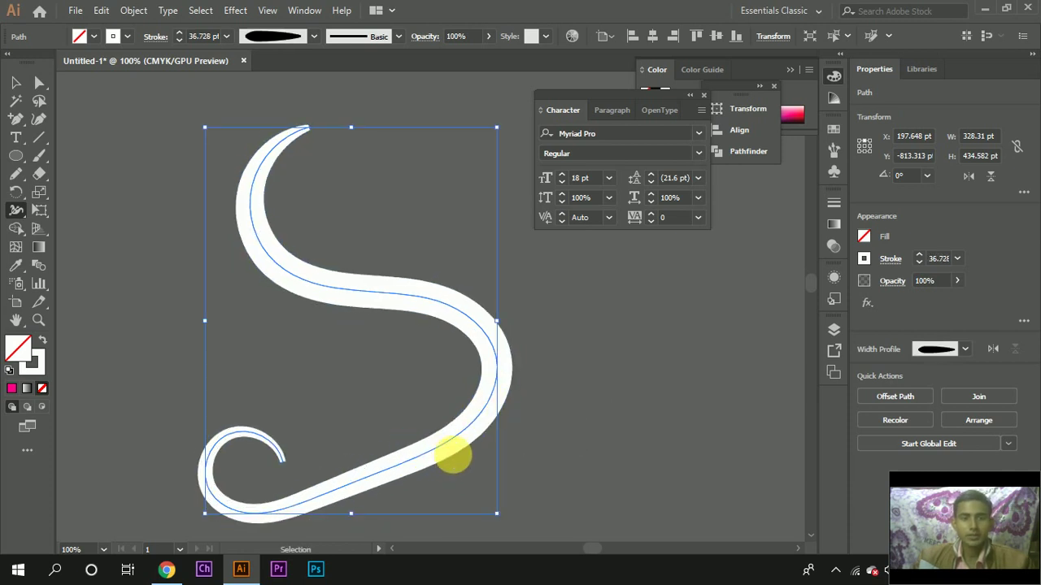
Step: Select the S-shaped stroke on the artboard and delete it
scroll(508, 419, down, 3)
scroll(443, 423, up, 2)
scroll(443, 421, up, 1)
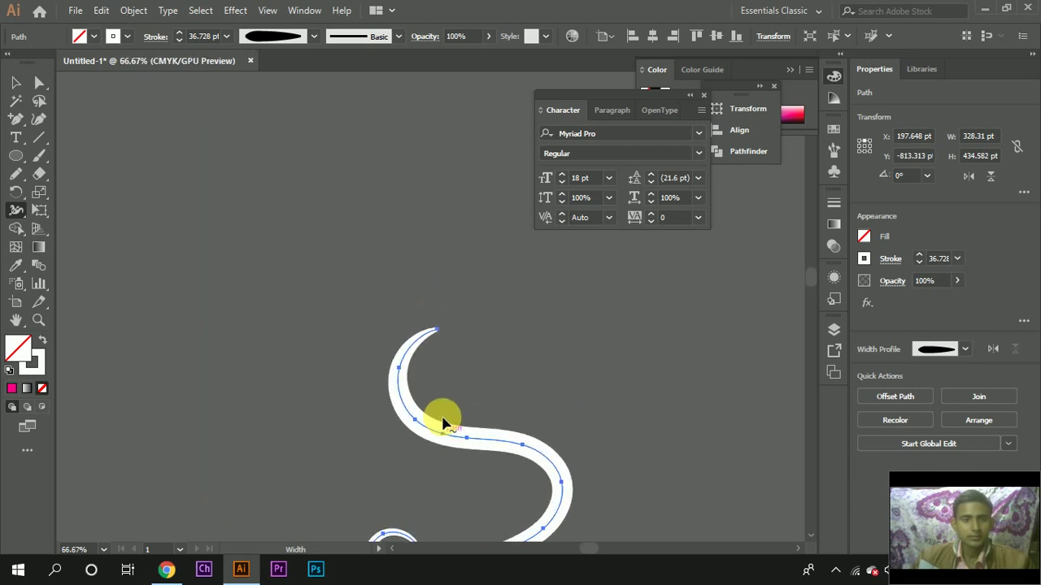
scroll(444, 421, down, 2)
scroll(402, 349, down, 4)
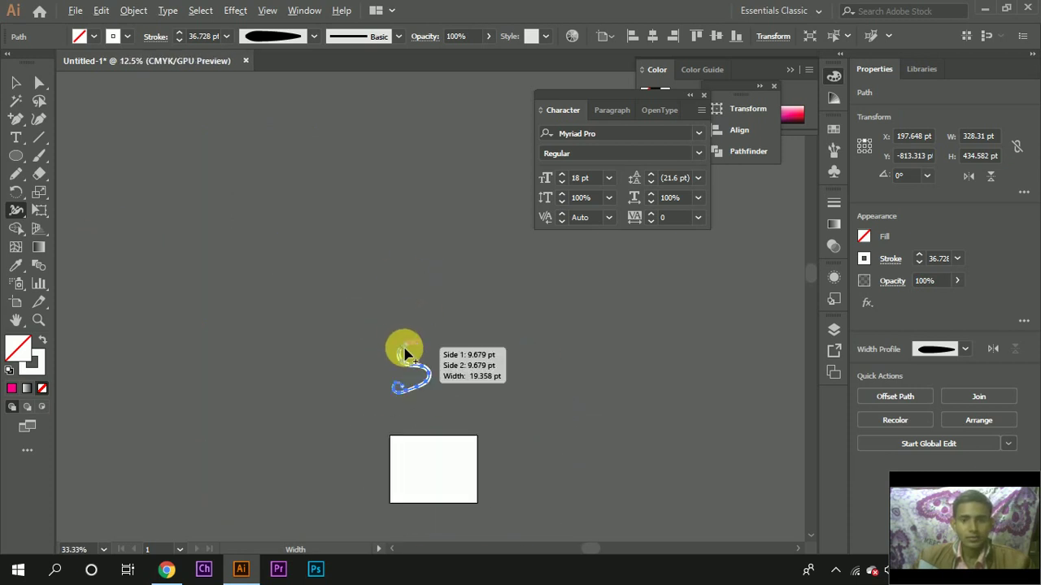
scroll(465, 377, left, 1)
scroll(528, 370, left, 2)
scroll(604, 363, right, 2)
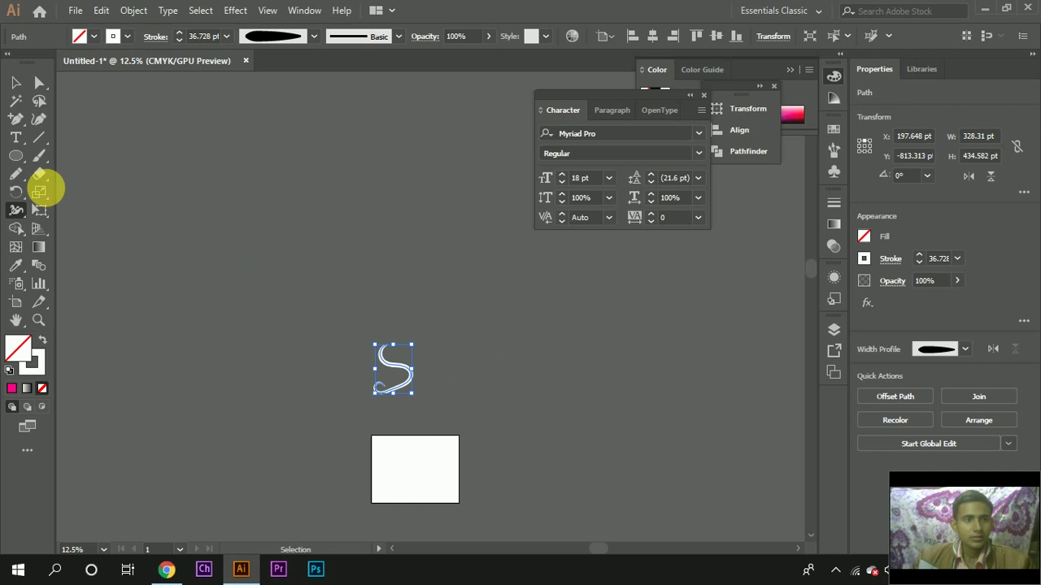
click(40, 139)
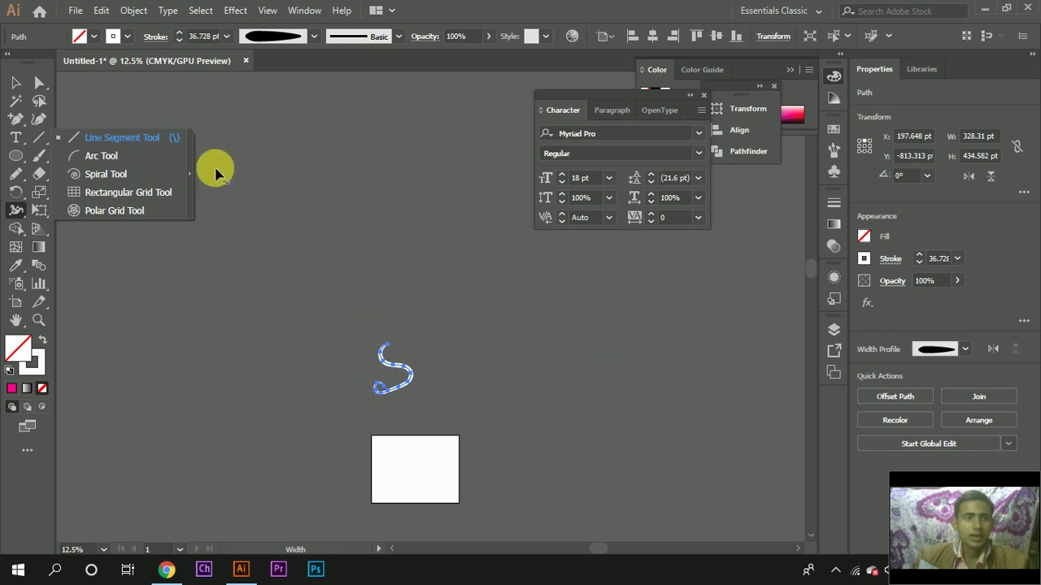
click(16, 84)
scroll(564, 476, down, 1)
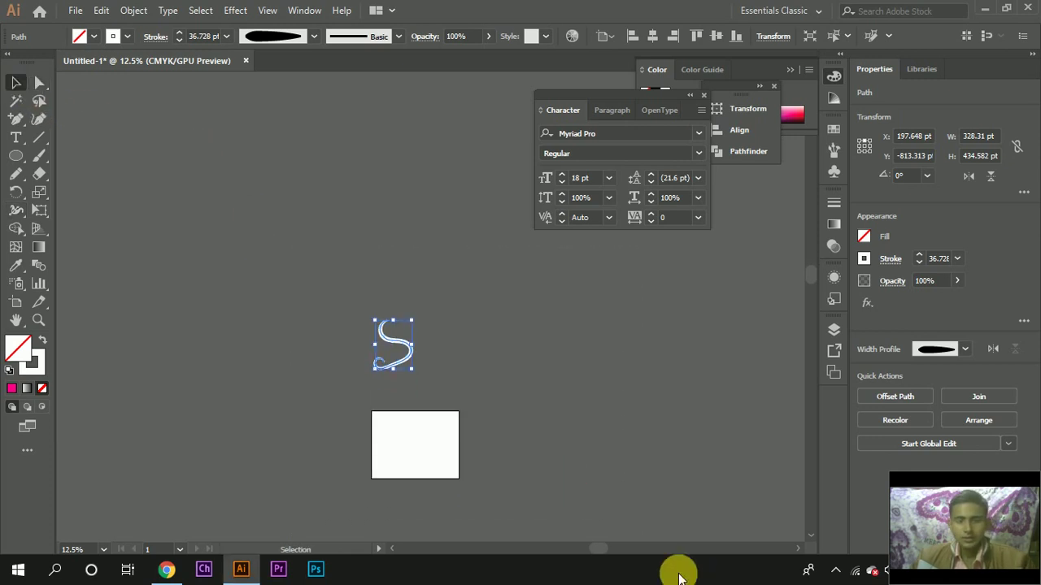
key(Delete)
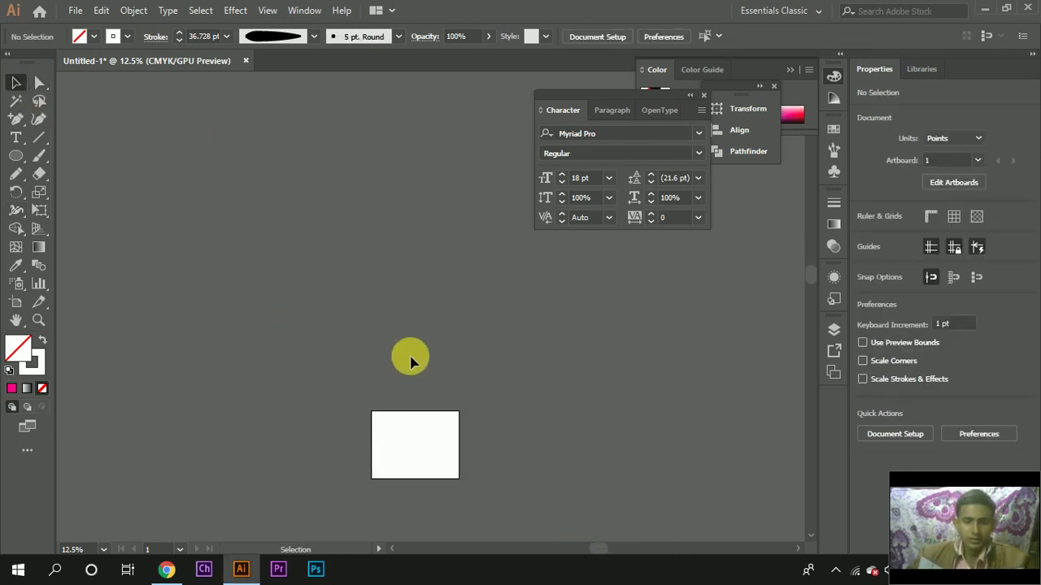
Step: Draw a new unfilled 509 × 373 pt rectangle in the artboard's lower right
scroll(458, 447, up, 3)
scroll(298, 464, left, 2)
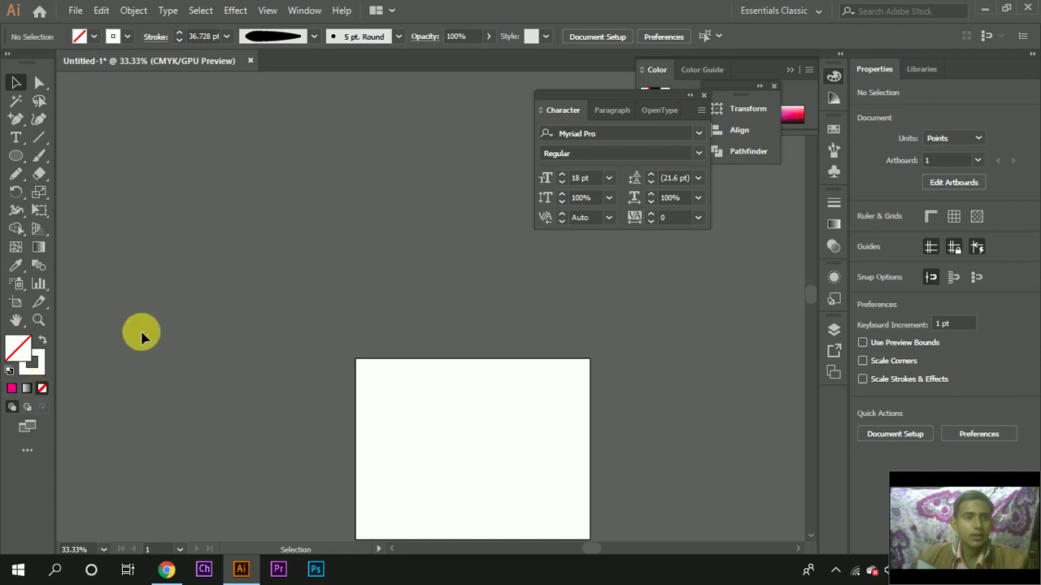
drag(16, 156, 106, 157)
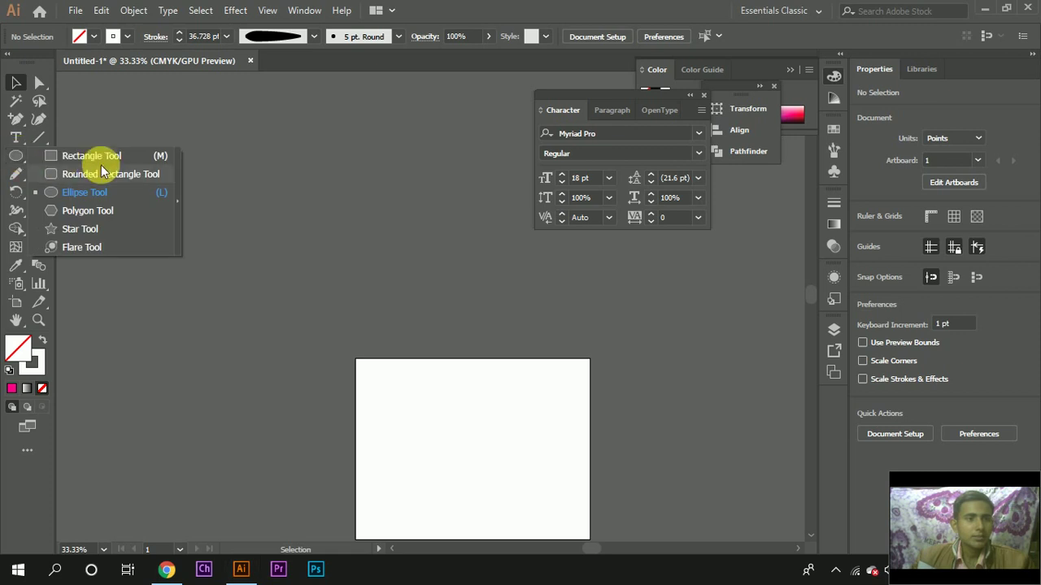
scroll(440, 397, down, 3)
drag(419, 349, 570, 460)
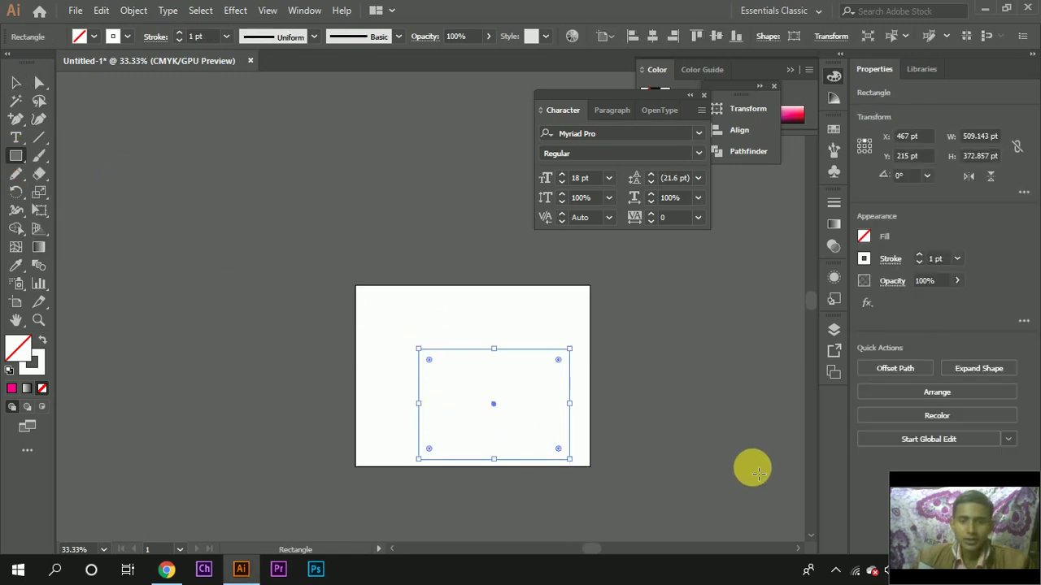
Step: Fill the rectangle with black, then apply the default white-to-black gradient
click(864, 237)
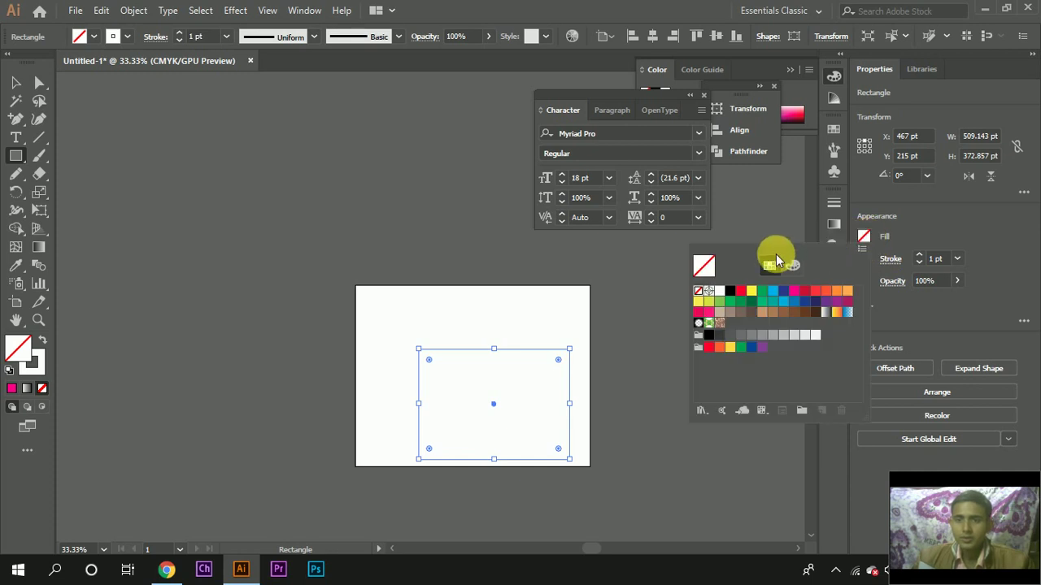
click(731, 291)
click(976, 235)
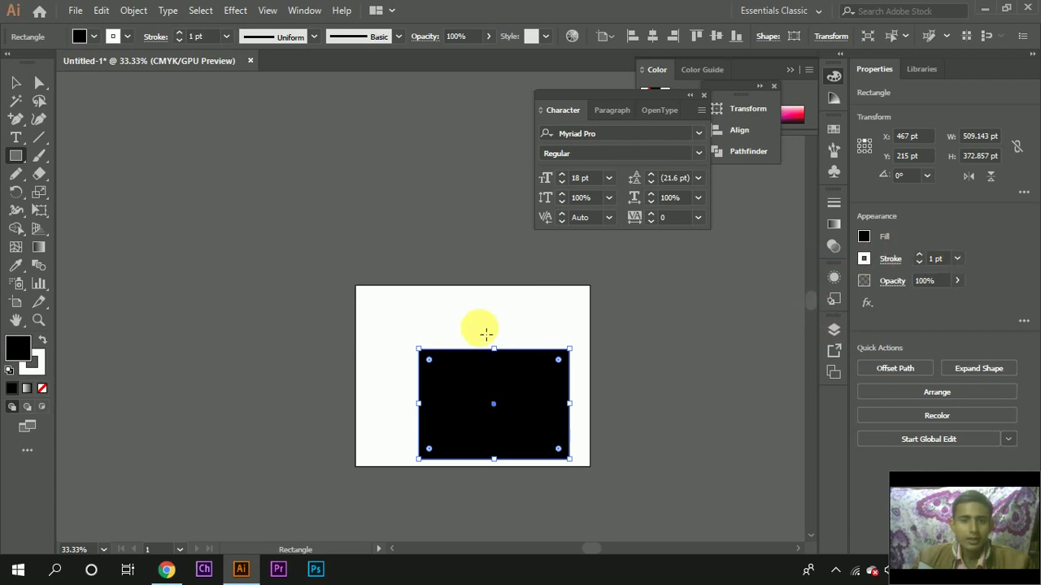
click(26, 390)
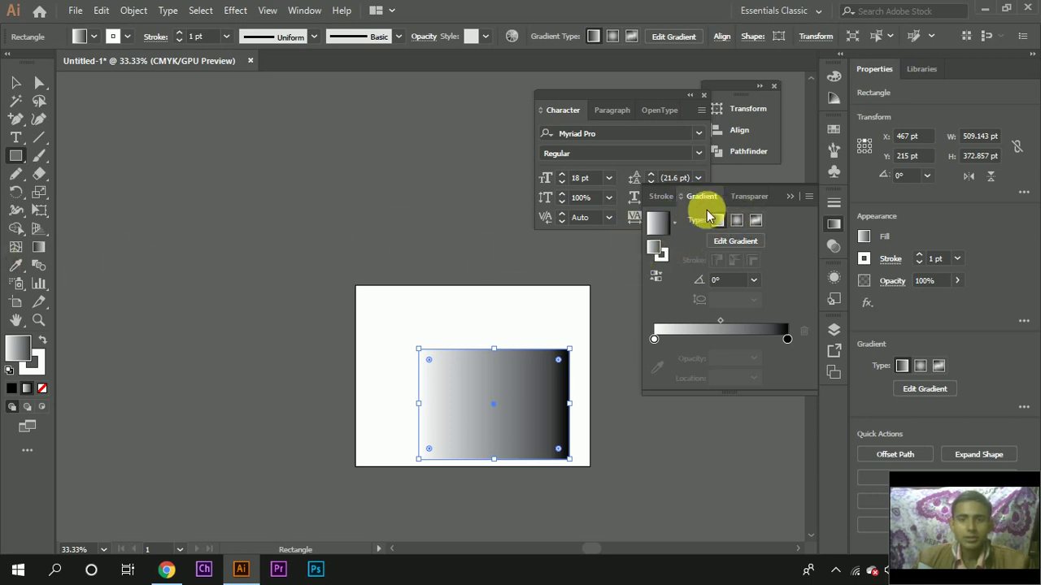
Step: Browse the Window menu's panel list without changes, then show the preset gradients list
click(307, 11)
click(700, 7)
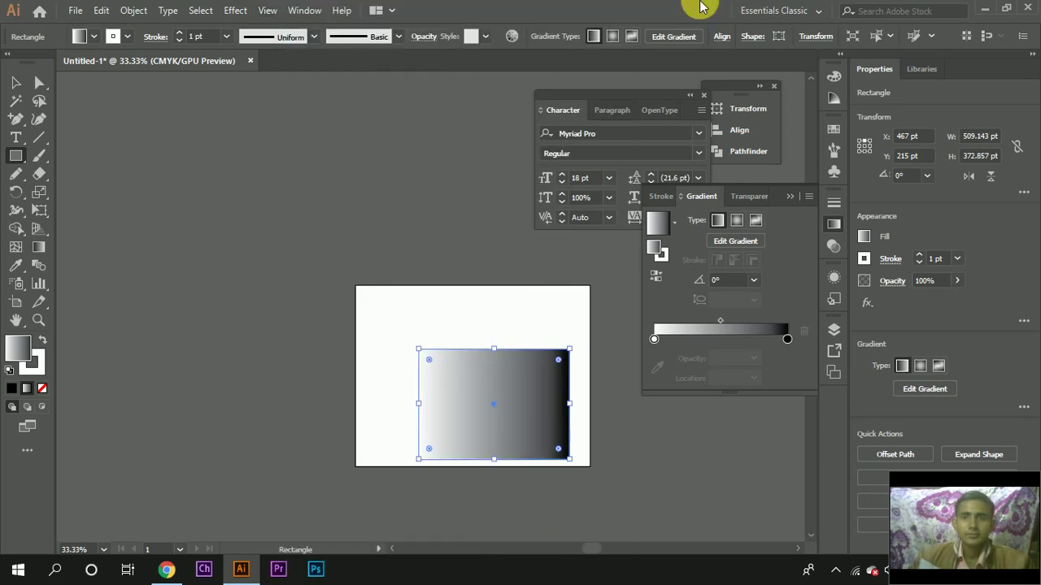
click(306, 11)
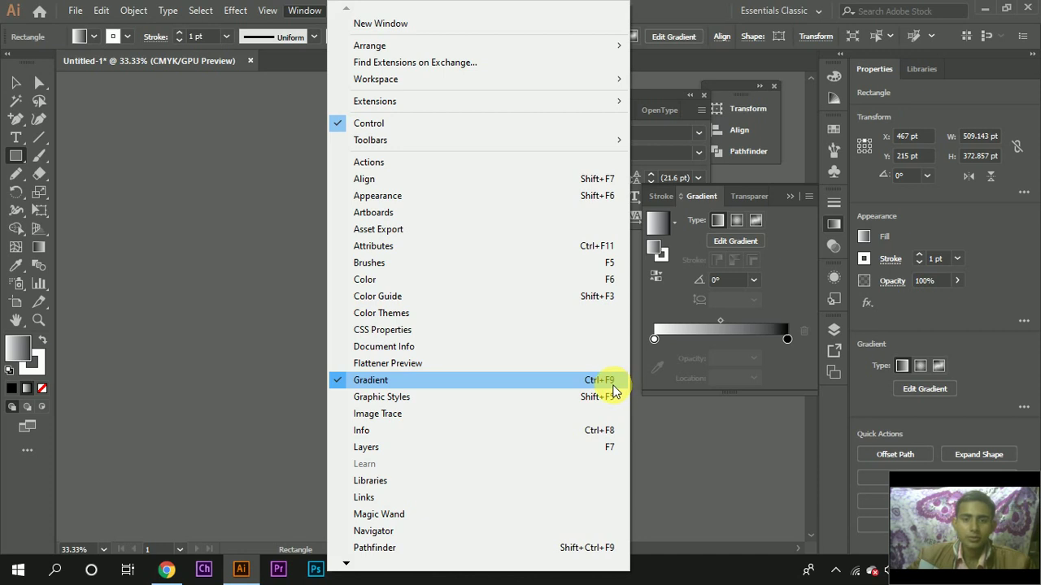
click(670, 19)
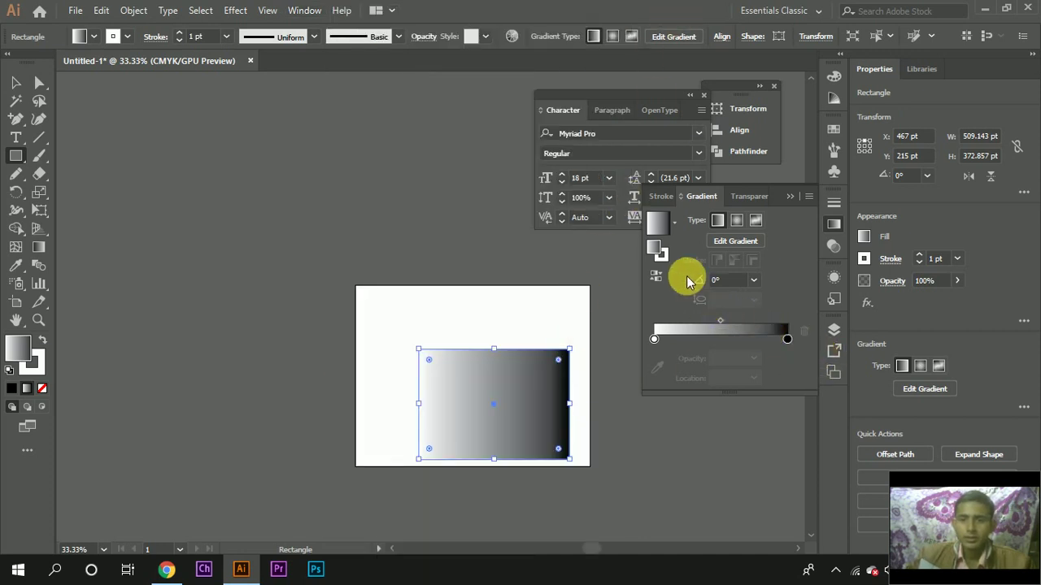
click(677, 221)
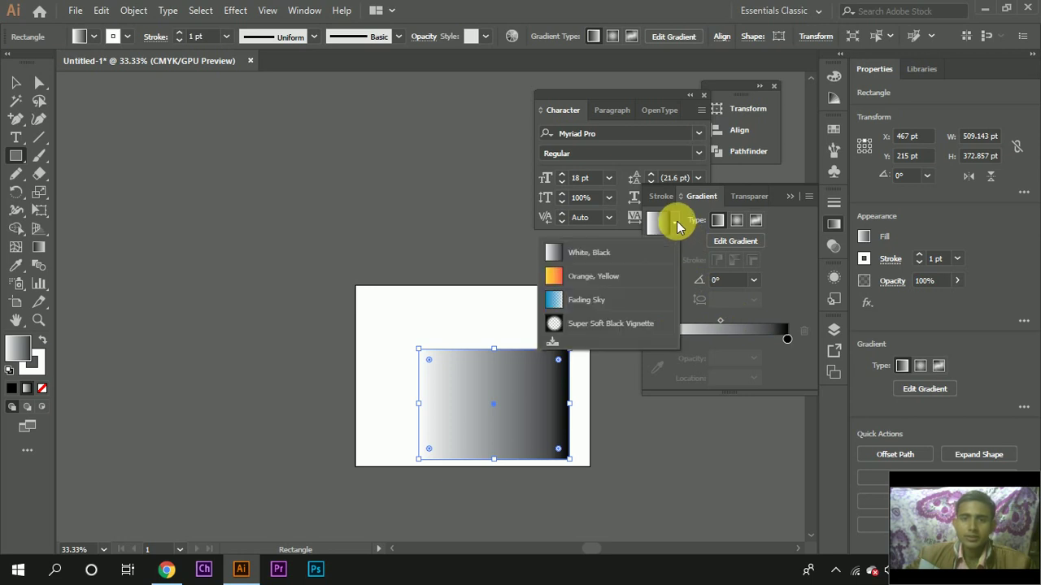
Step: Apply the Orange, Yellow preset gradient and make its left stop green
click(608, 277)
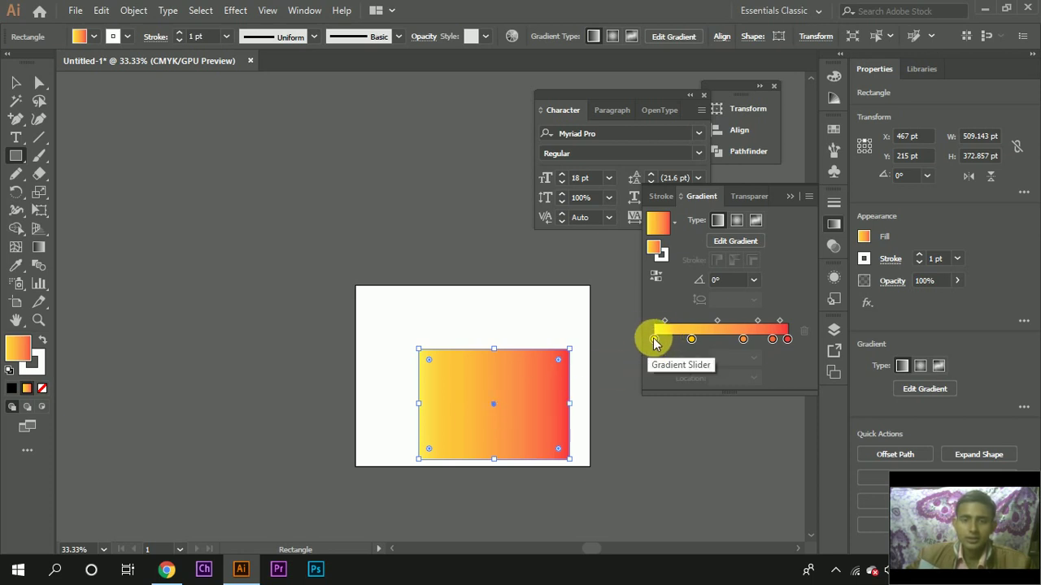
click(655, 340)
double_click(656, 340)
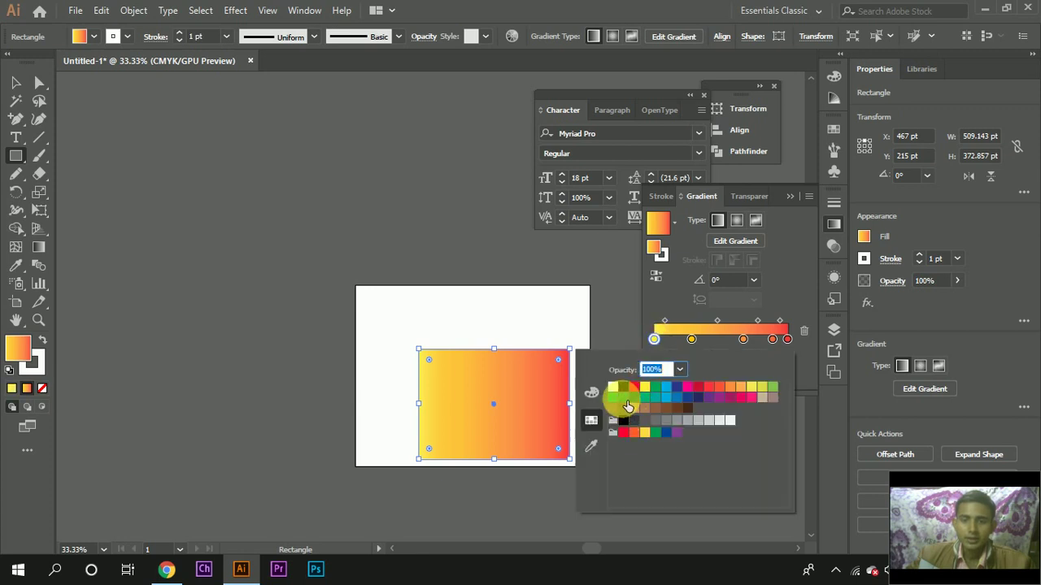
click(614, 397)
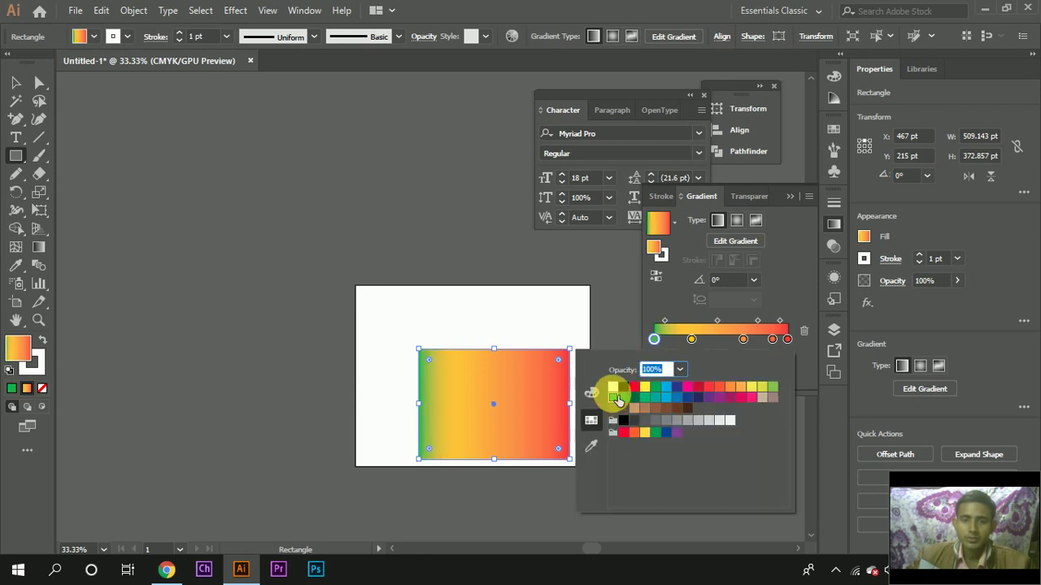
click(692, 346)
Step: Change the middle gradient stop to orange and slide it to 44.51%
click(691, 341)
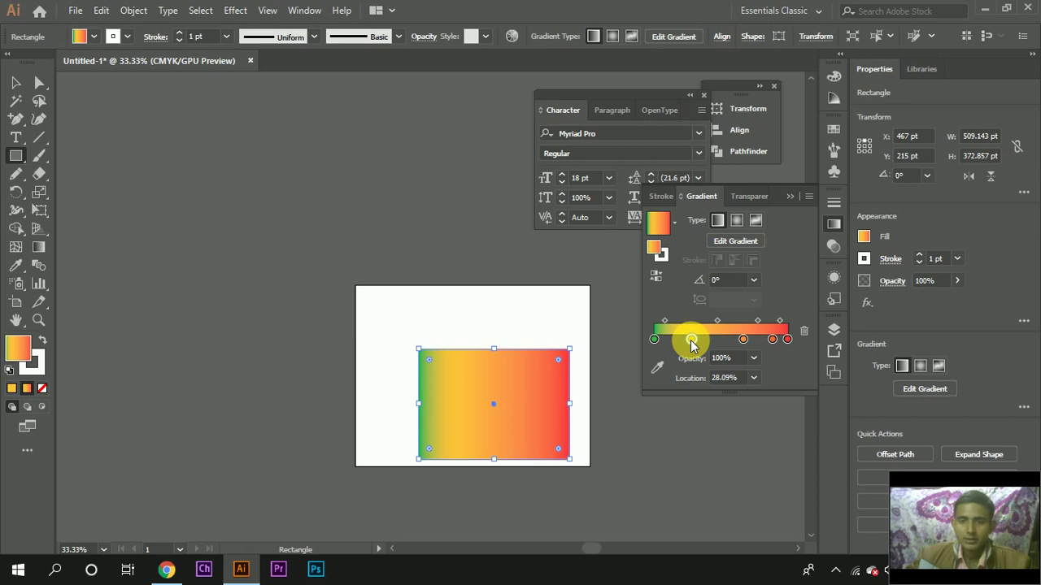
double_click(691, 340)
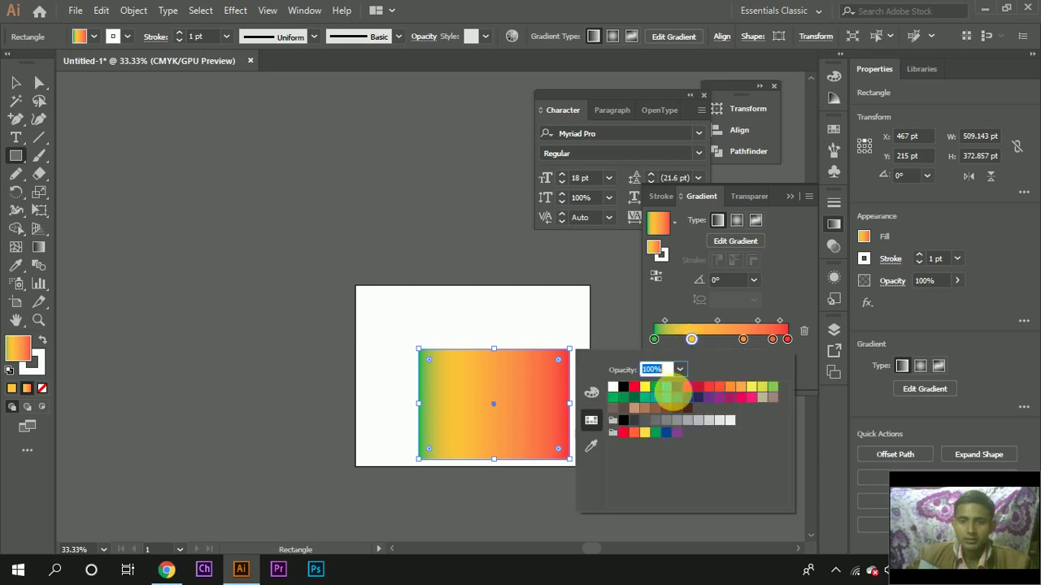
click(736, 396)
click(691, 342)
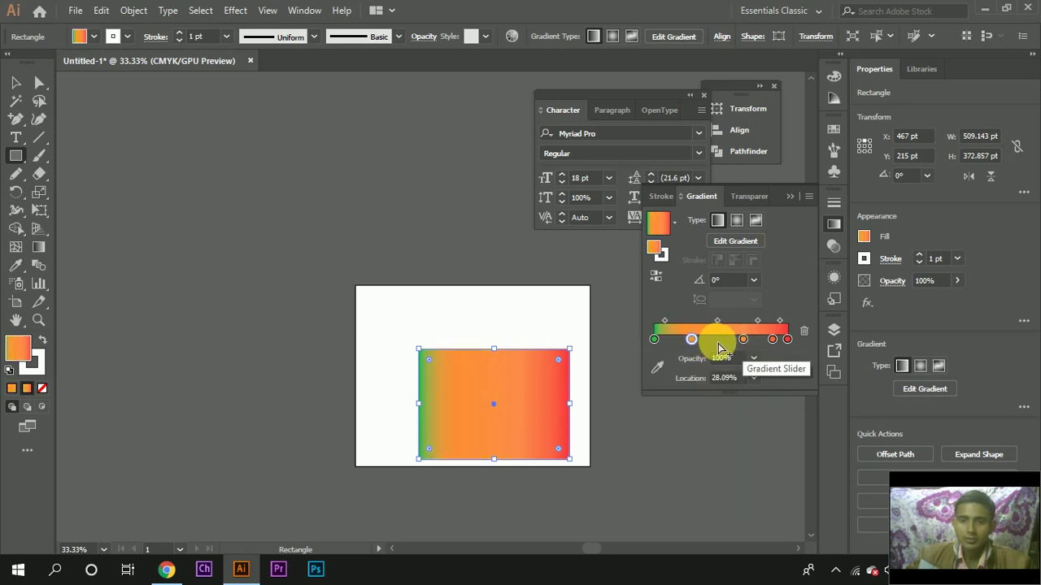
mouse_move(691, 341)
mouse_down()
mouse_move(725, 343)
mouse_move(678, 344)
mouse_move(723, 342)
mouse_move(719, 358)
mouse_move(713, 342)
mouse_up()
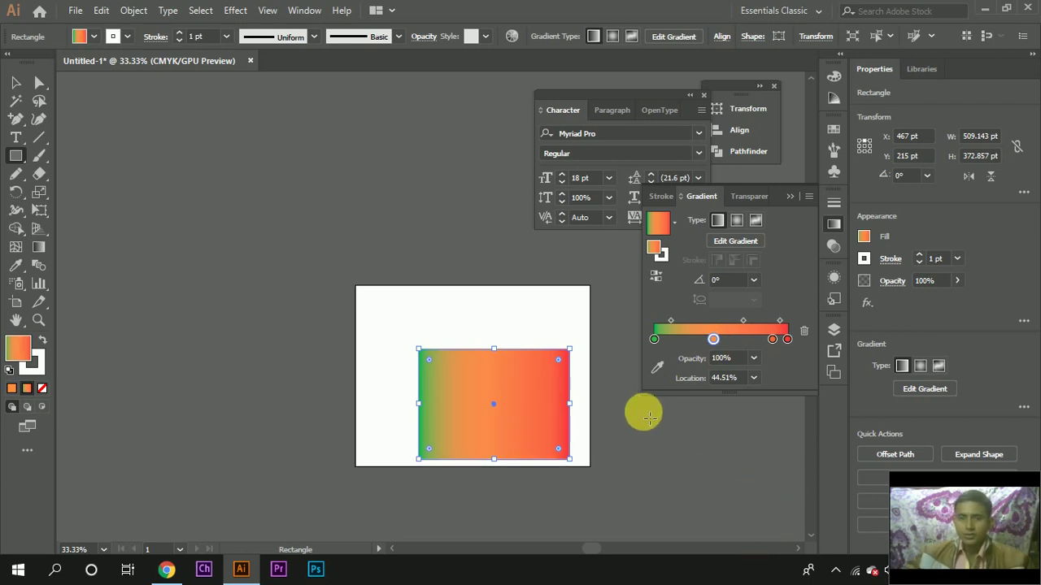
Step: Move the middle gradient stop to 45.45% and show its CMYK colour sliders
click(660, 368)
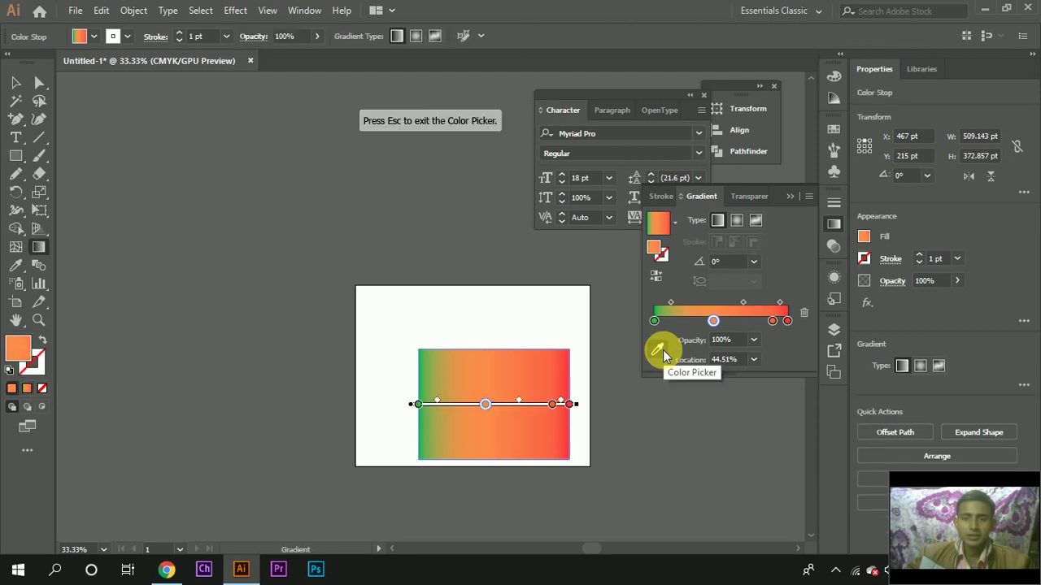
mouse_move(486, 405)
mouse_down()
mouse_move(538, 405)
mouse_move(486, 405)
mouse_up()
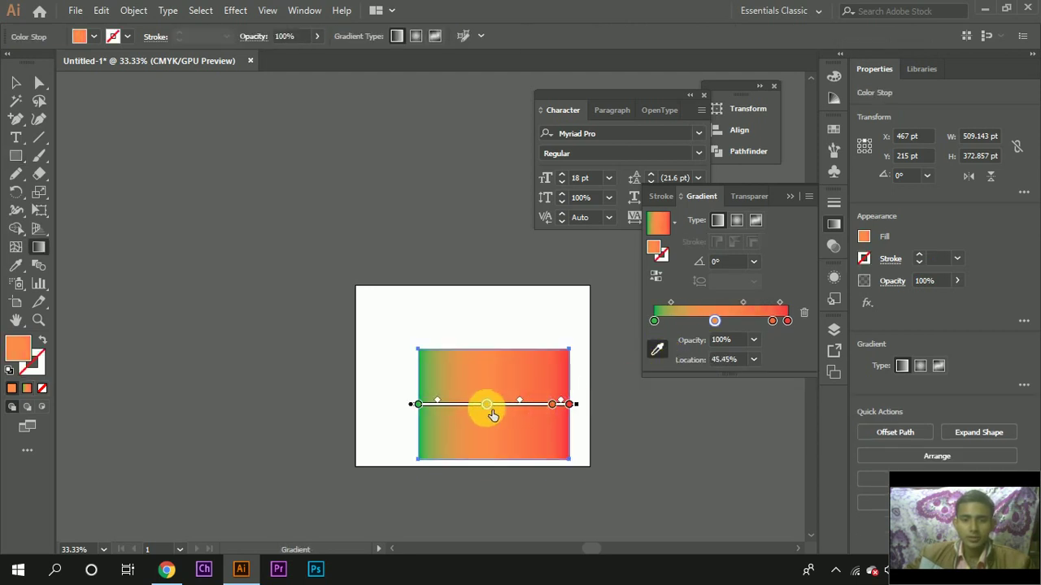
double_click(486, 405)
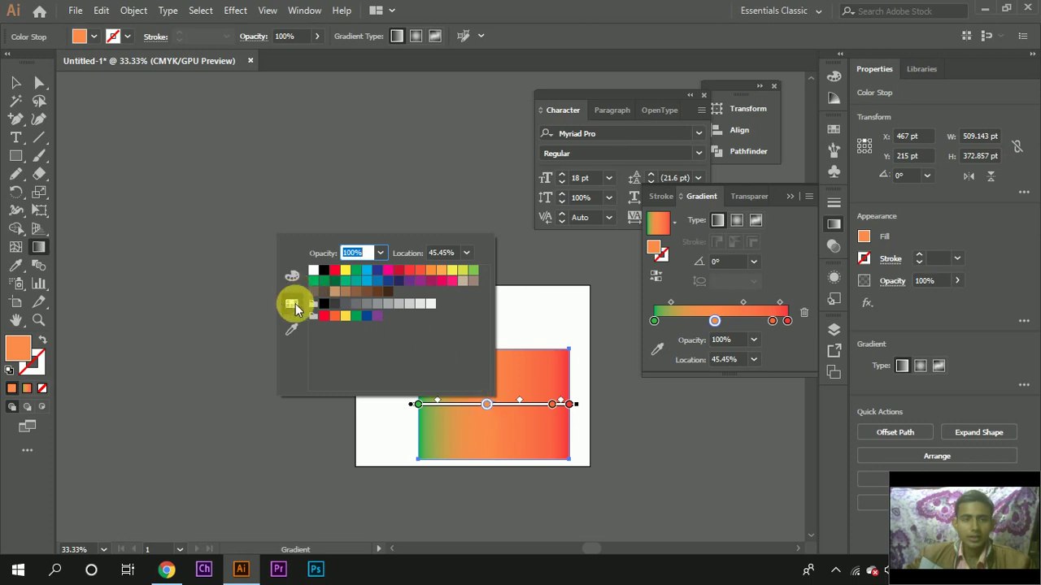
click(293, 276)
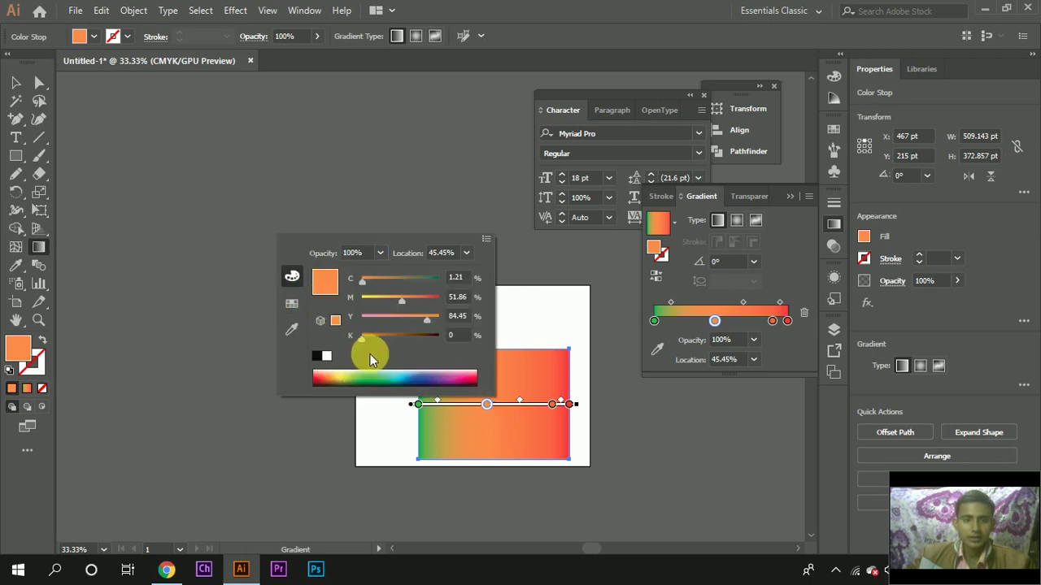
Step: Try olive and blue, then set the middle stop to green darkened to K 25%
click(341, 384)
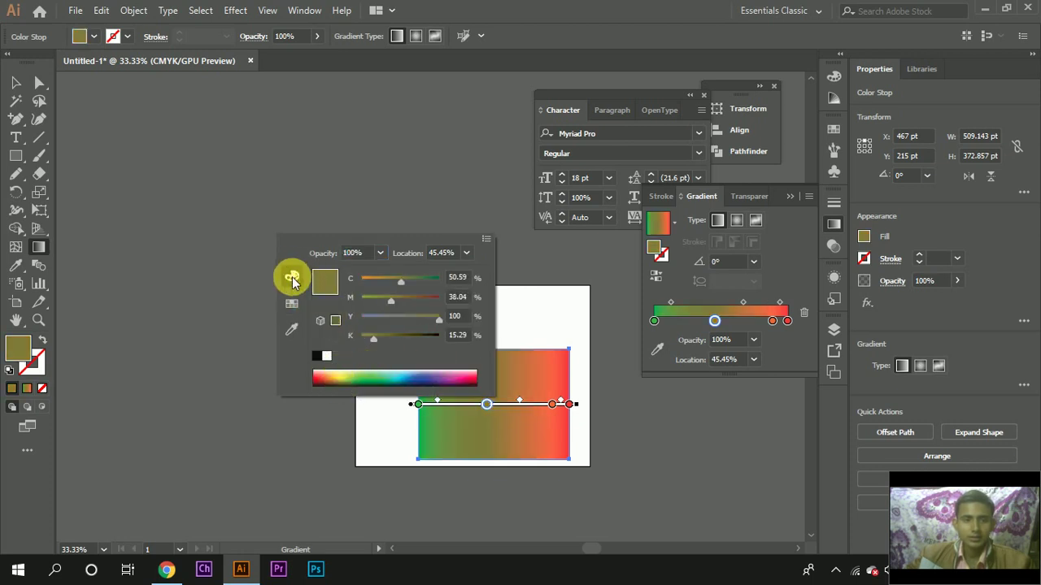
click(410, 386)
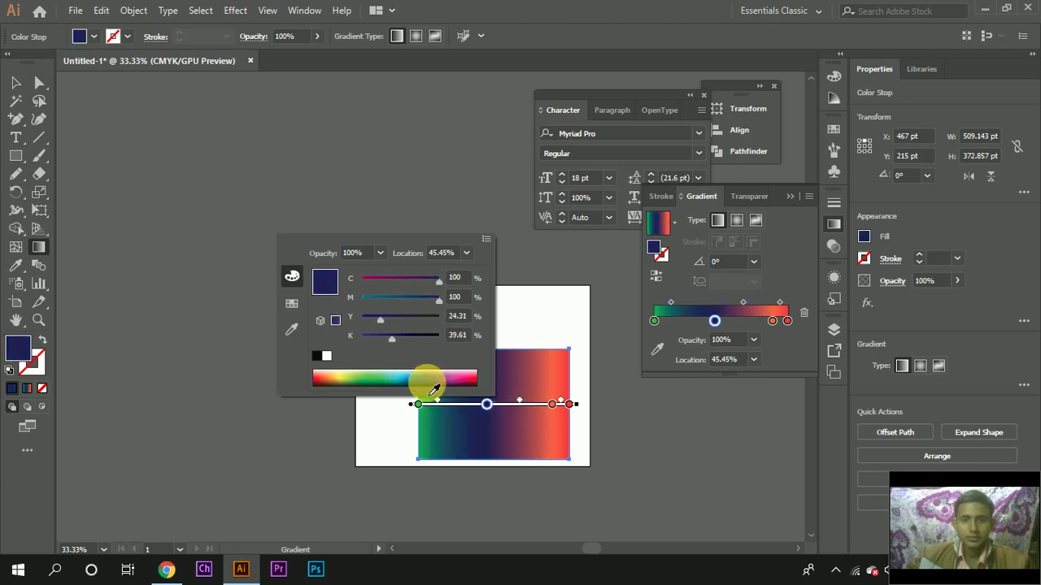
drag(411, 386, 378, 379)
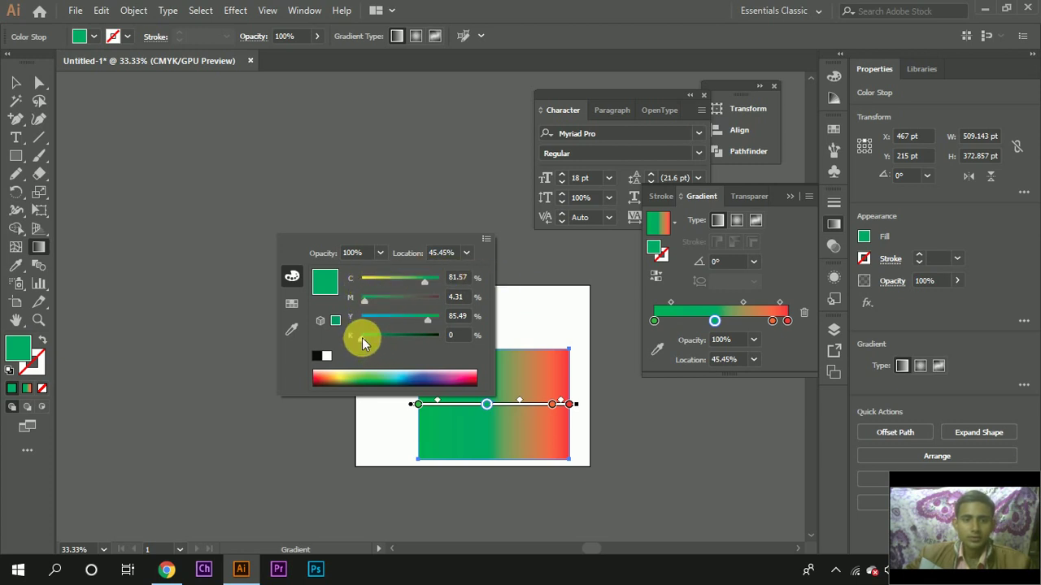
drag(362, 337, 396, 347)
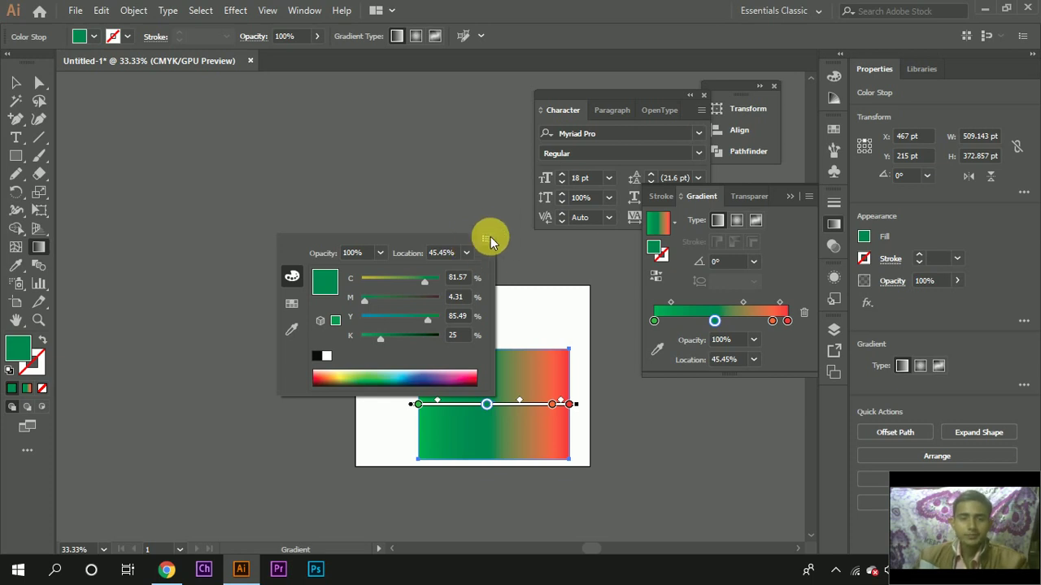
click(488, 238)
Step: Undo a trial diagonal gradient direction and delete the gradient rectangle with the Selection tool
key(Escape)
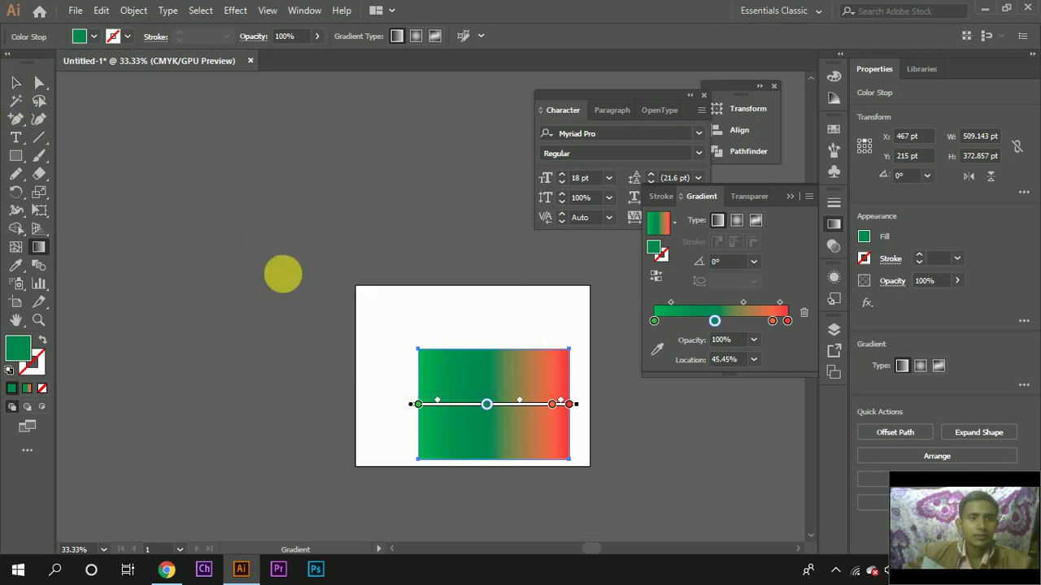
drag(281, 260, 705, 530)
key(ctrl+z)
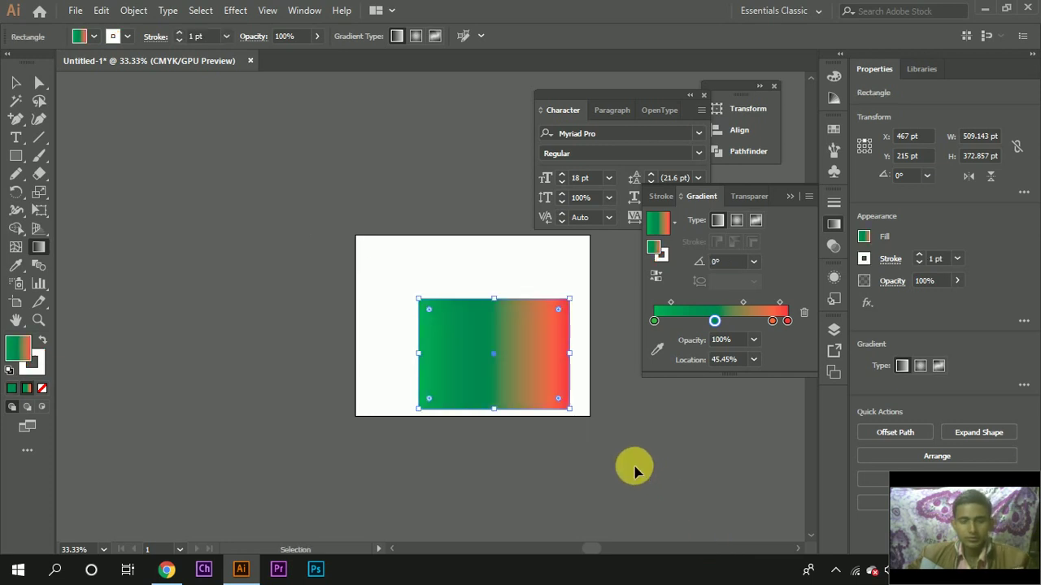
key(g)
click(17, 82)
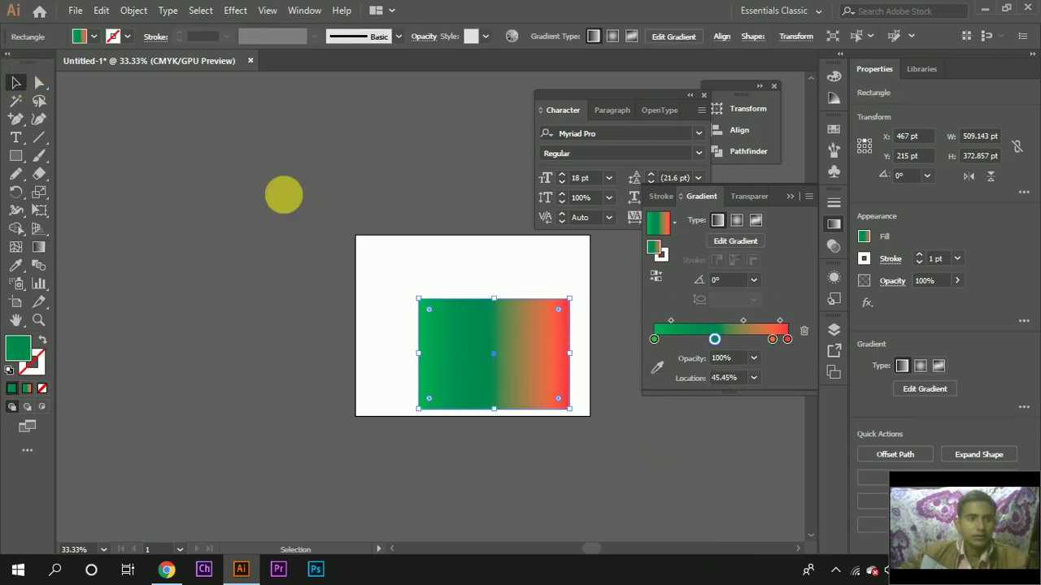
key(Delete)
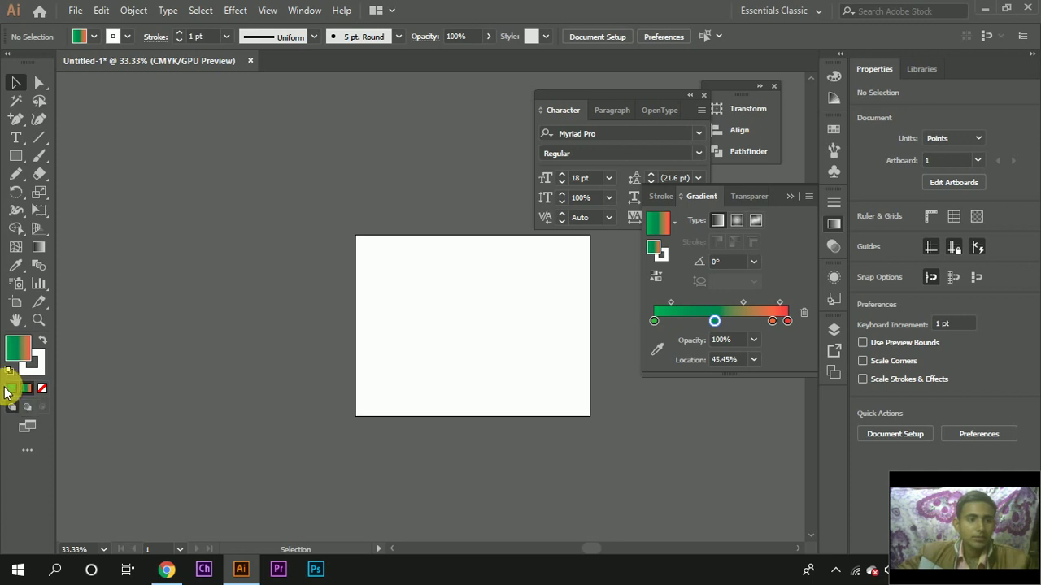
Step: Set the fill colour to orange-red in the Color Picker
click(14, 265)
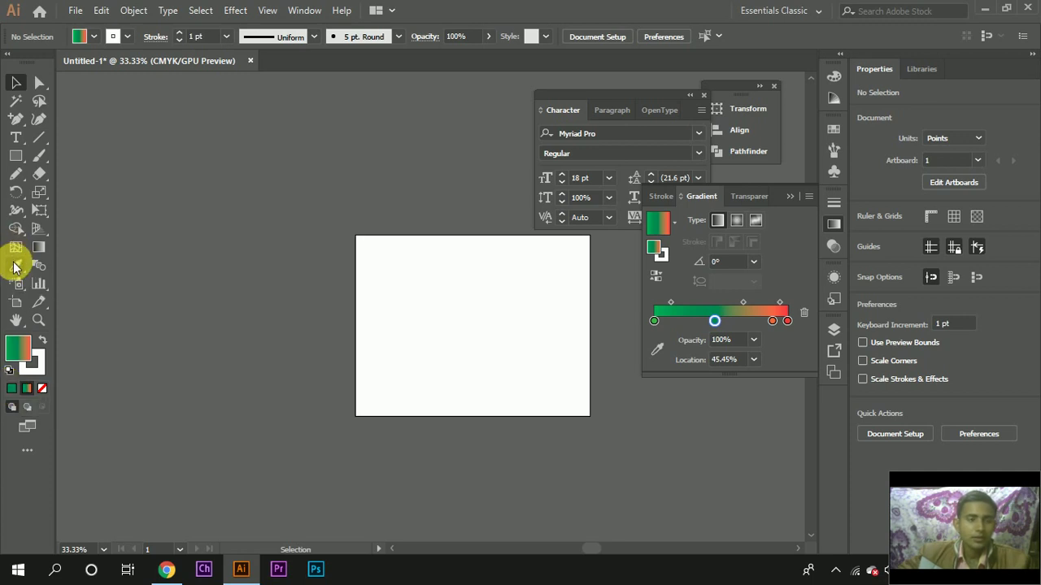
double_click(29, 361)
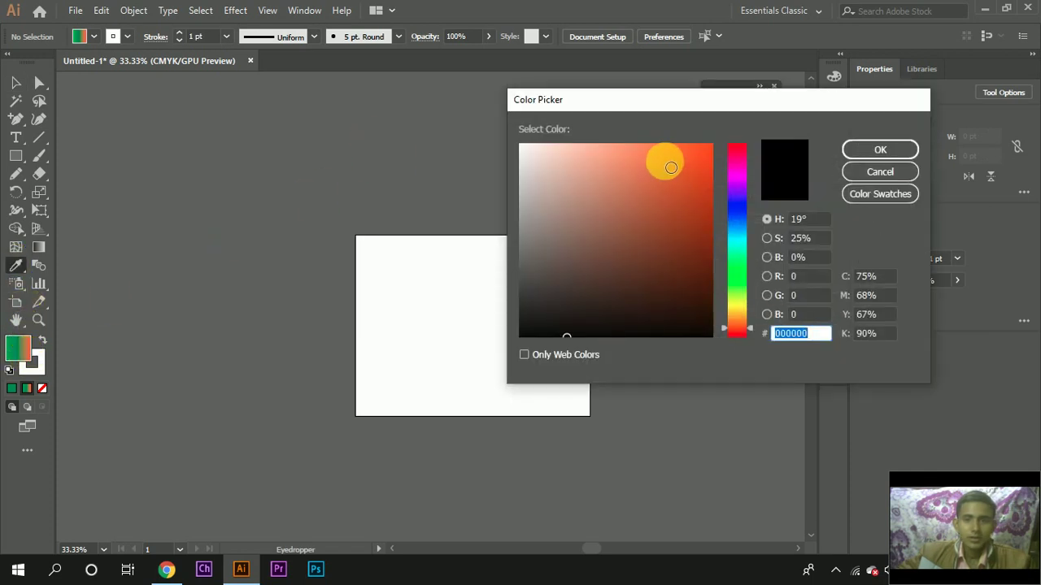
click(671, 167)
click(888, 152)
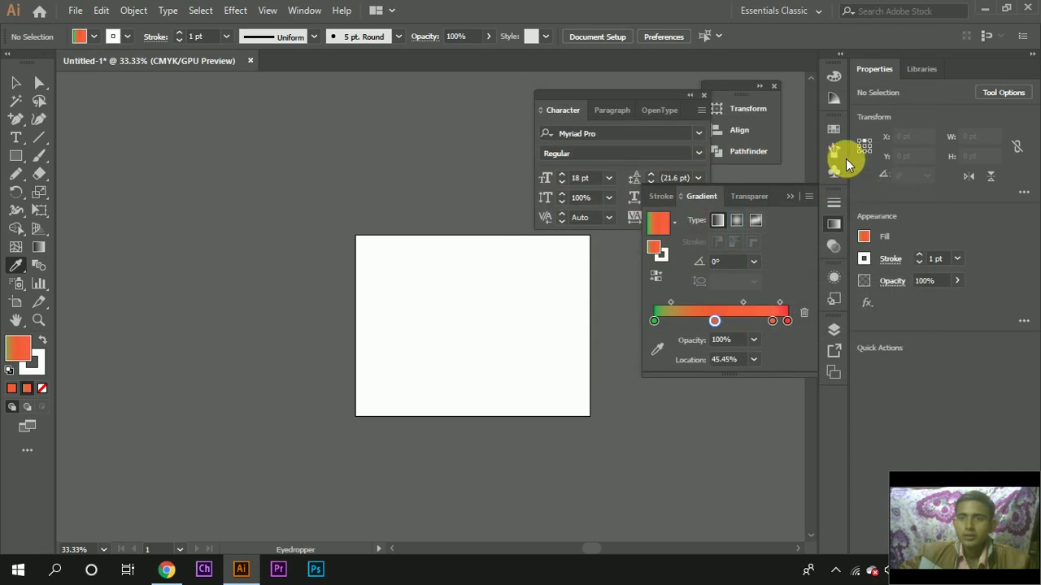
Step: Close the gradient, character and transform/align/pathfinder panel groups, then show the Window menu's panel list
click(798, 198)
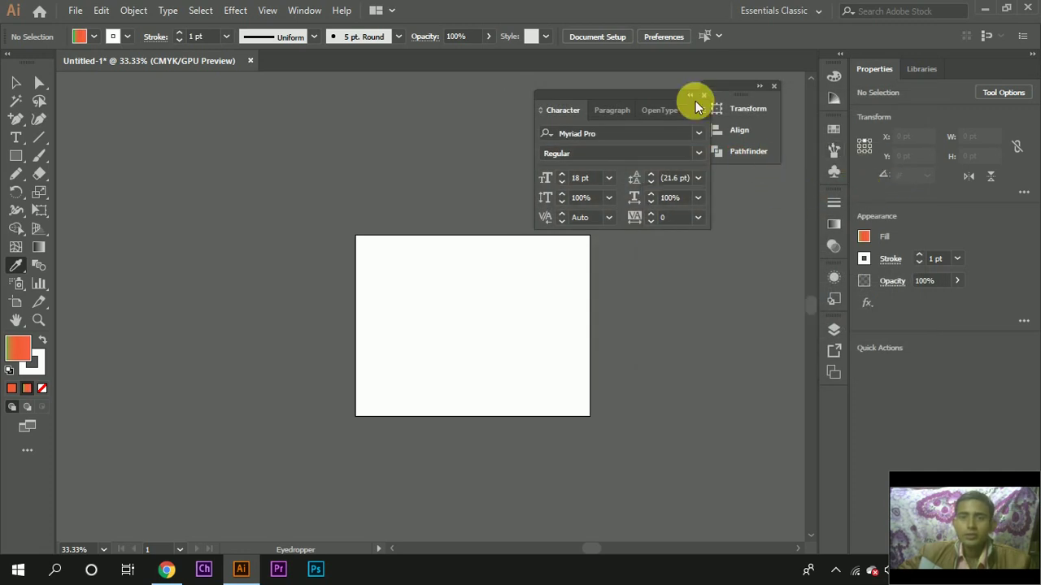
click(704, 95)
click(772, 86)
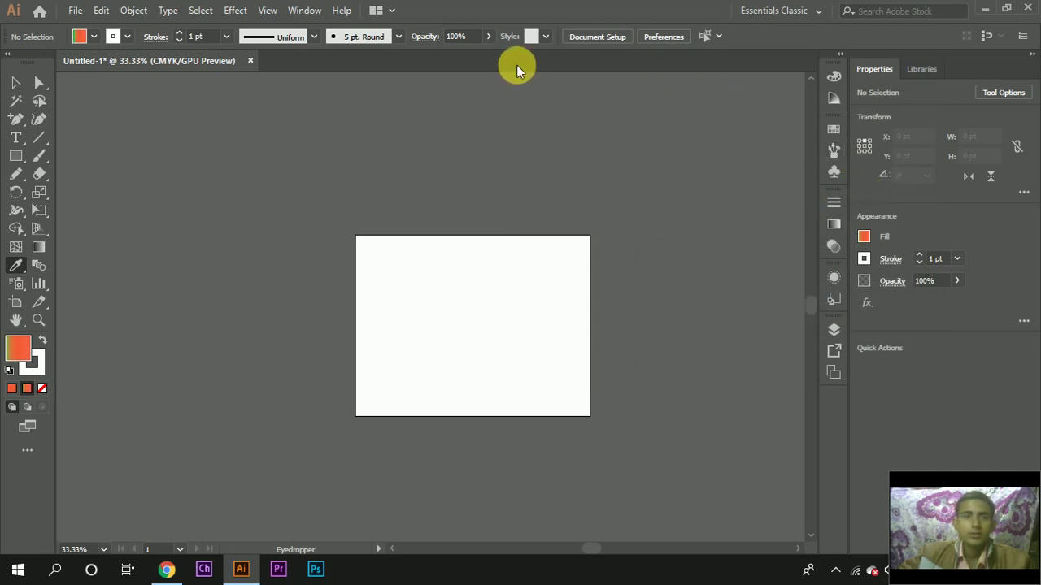
click(304, 10)
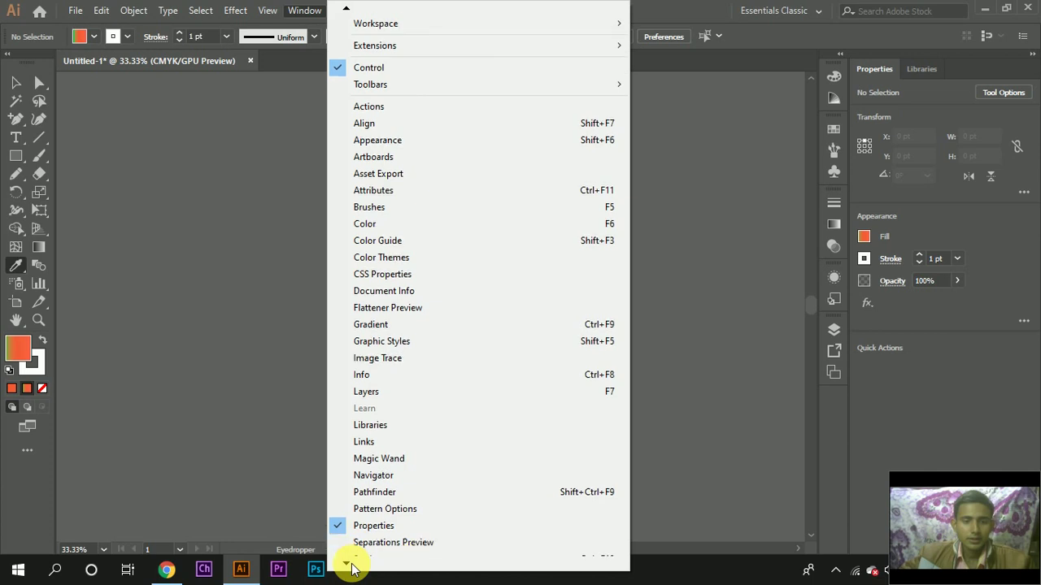
mouse_move(346, 563)
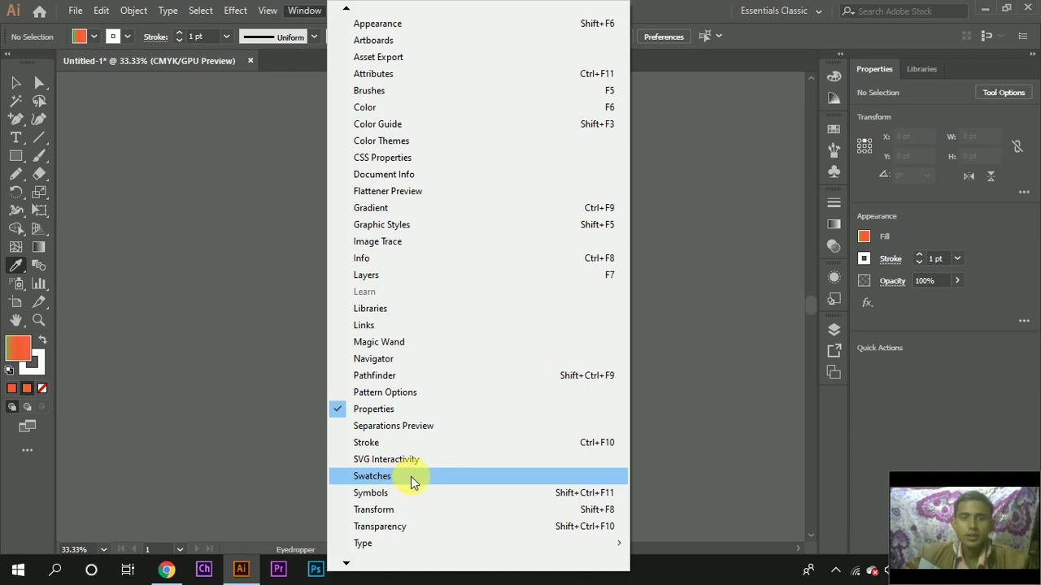
Step: Show and enlarge the Swatches panel, then set the fill to red-orange in the Color Picker
click(412, 481)
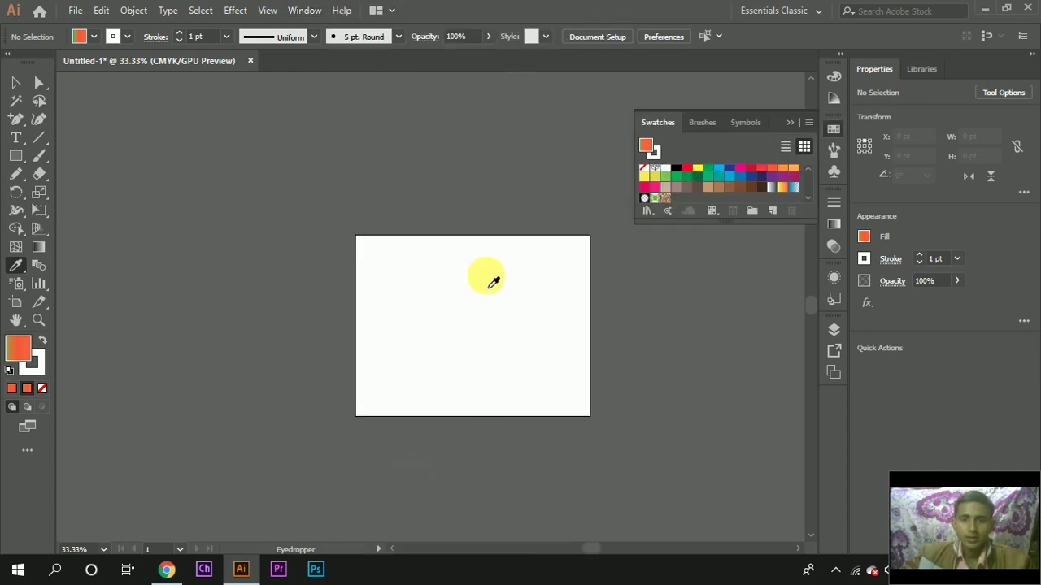
drag(762, 222, 787, 319)
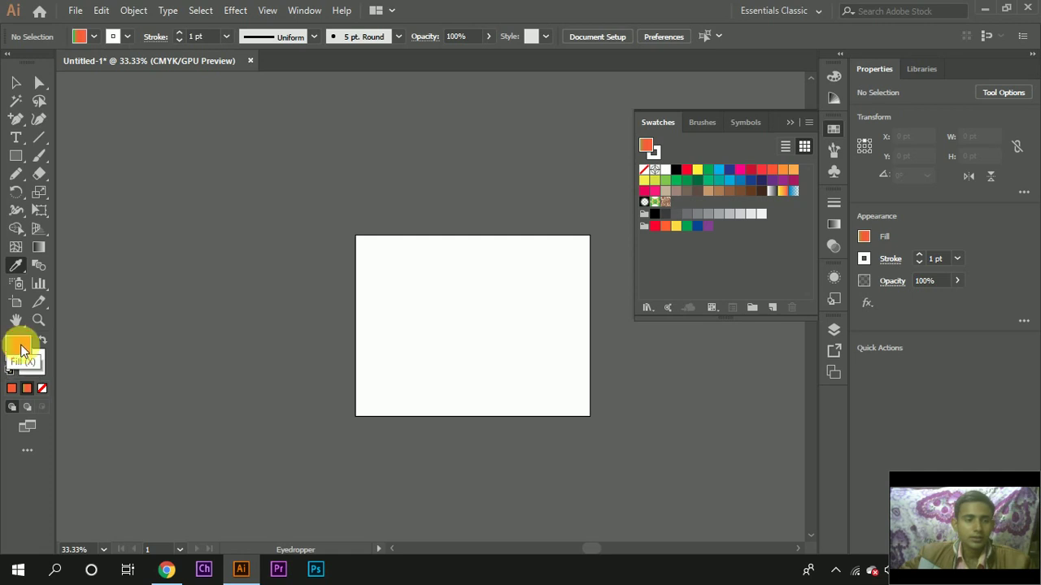
double_click(20, 349)
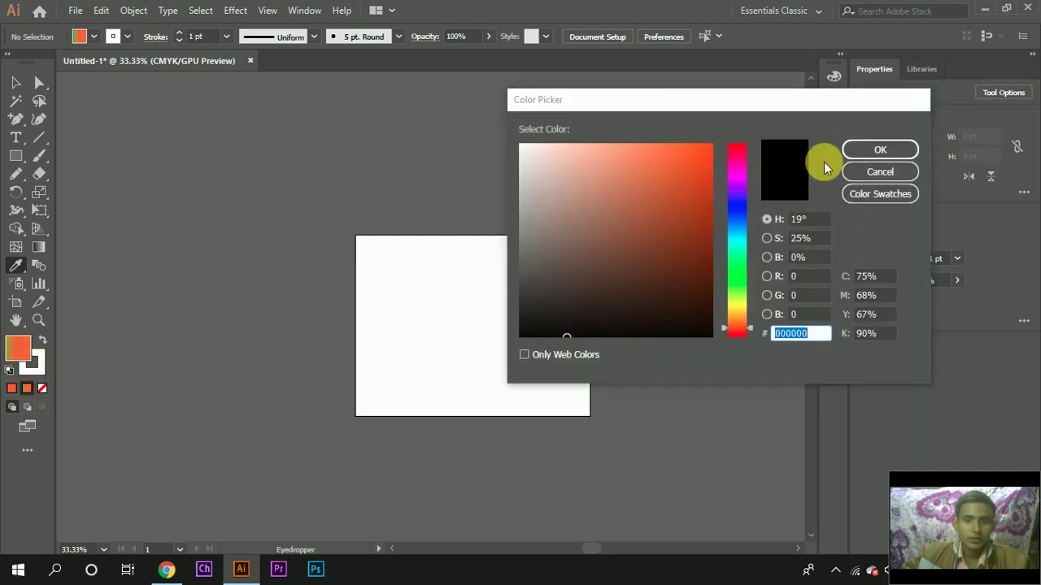
click(688, 181)
click(880, 150)
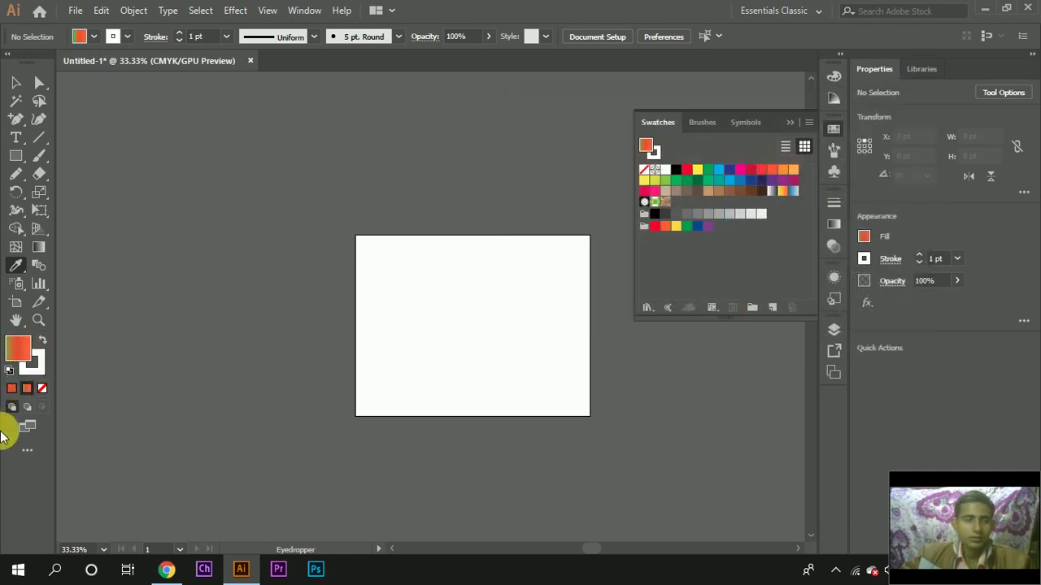
Step: Switch to the colour spectrum view and change the fill colour to green
click(12, 390)
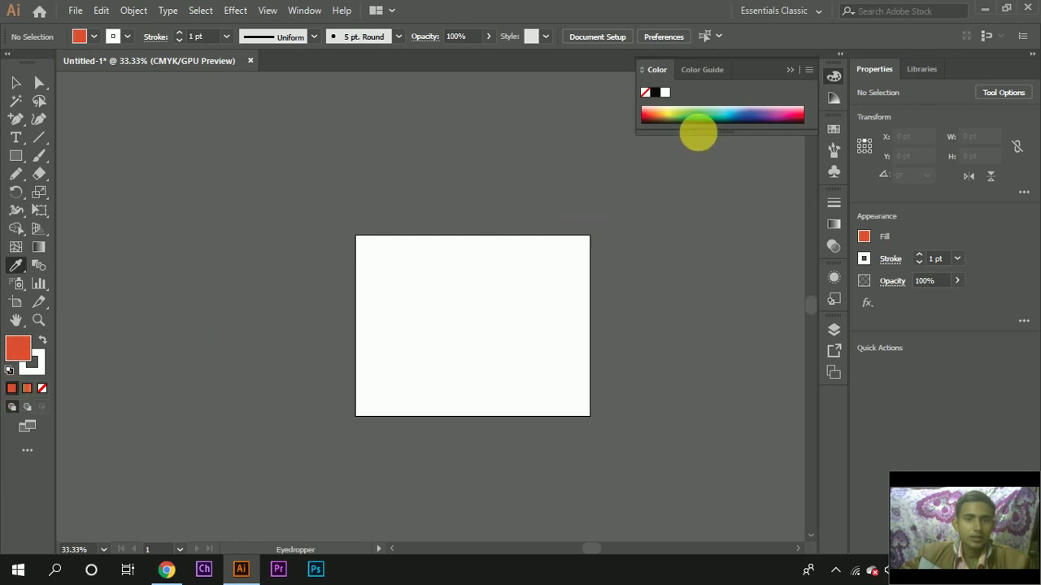
double_click(18, 351)
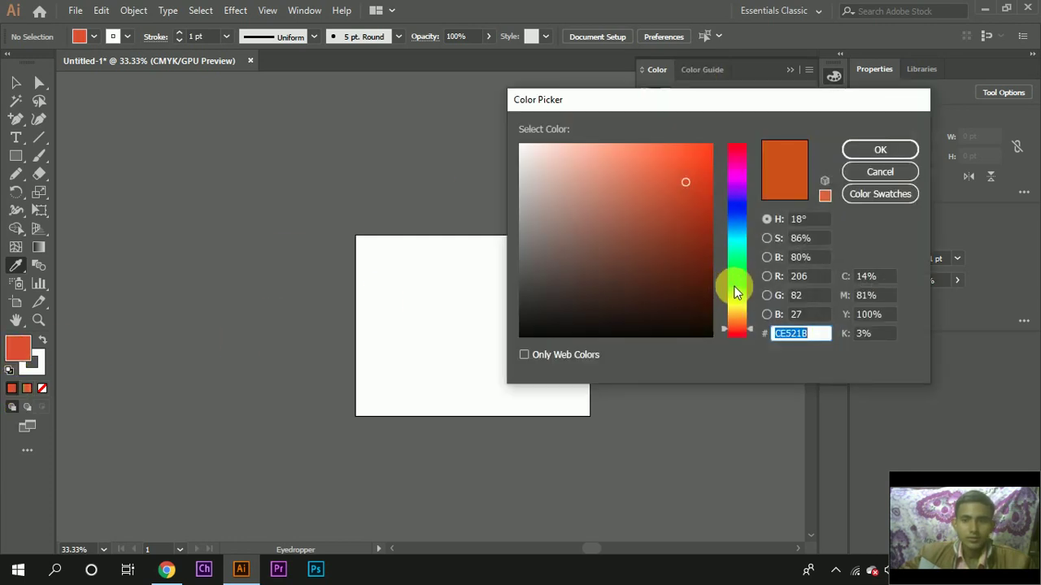
click(736, 284)
click(873, 154)
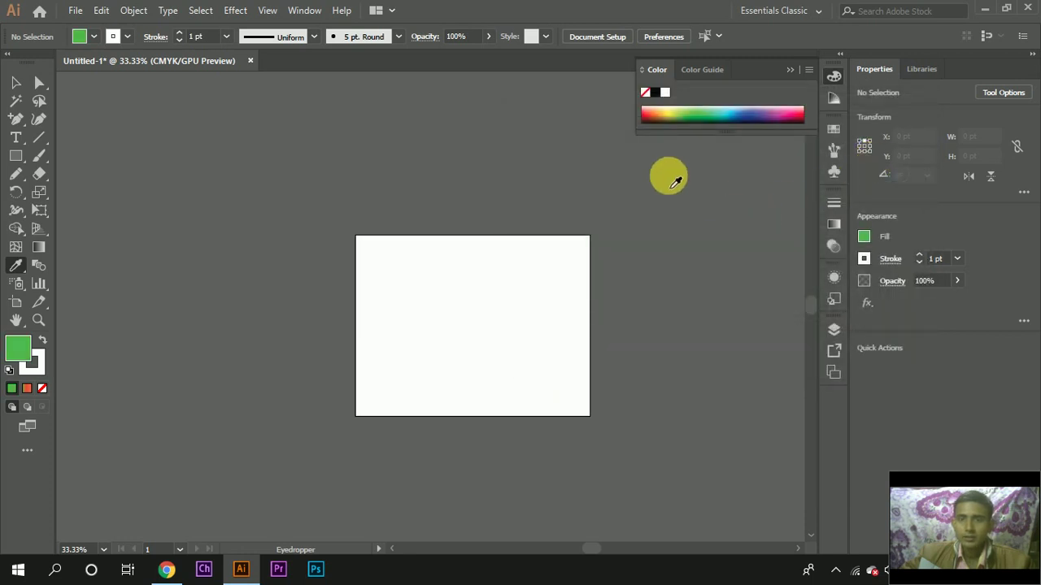
Step: Choose a green shade from the Color Guide, then a dark brown from the spectrum
click(702, 70)
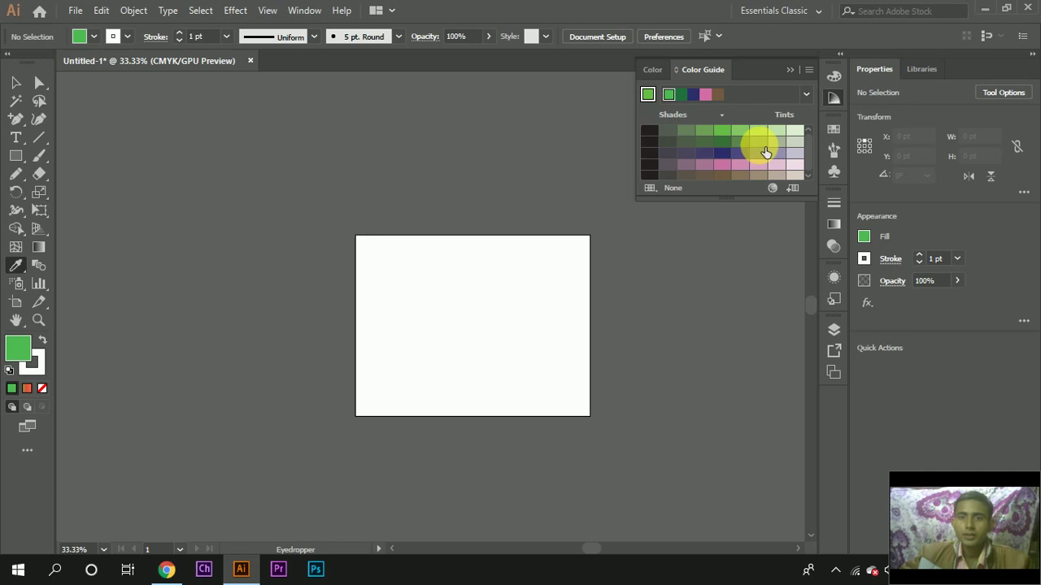
click(722, 131)
click(655, 73)
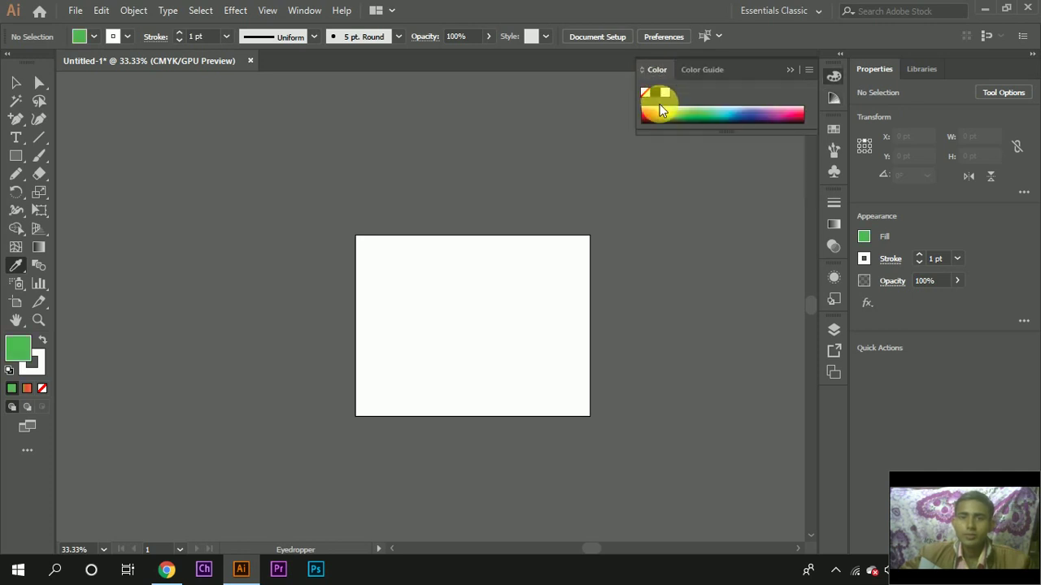
click(659, 121)
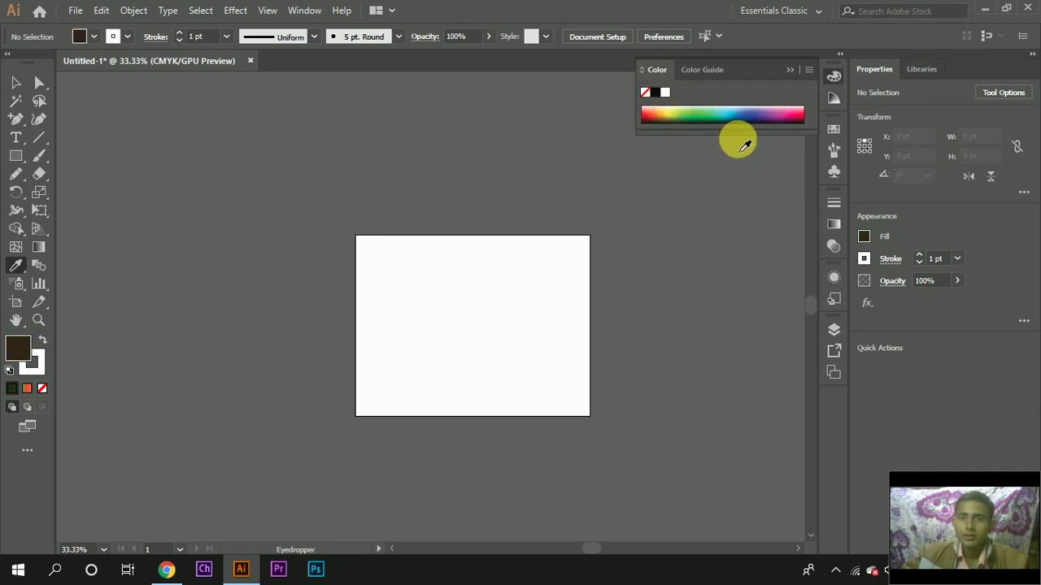